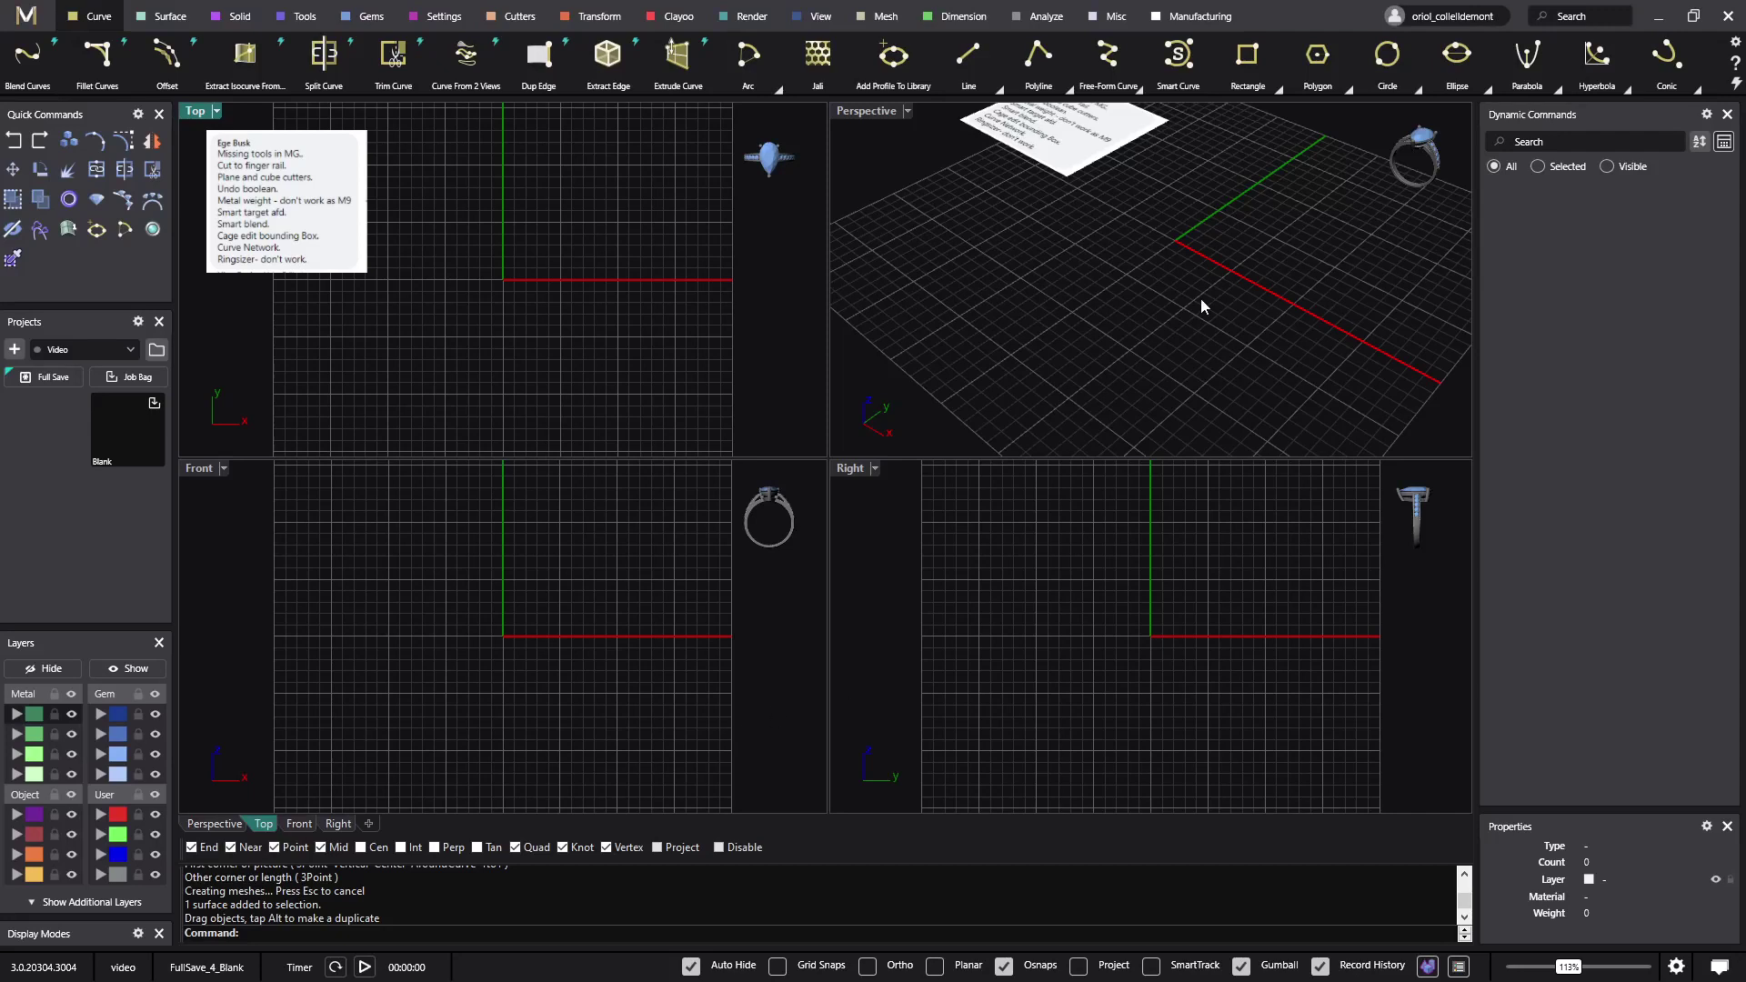
Maximise the Perspective viewport and move the notes picture away from the grid, beside its edge.
right_click_drag(625, 392, 605, 362)
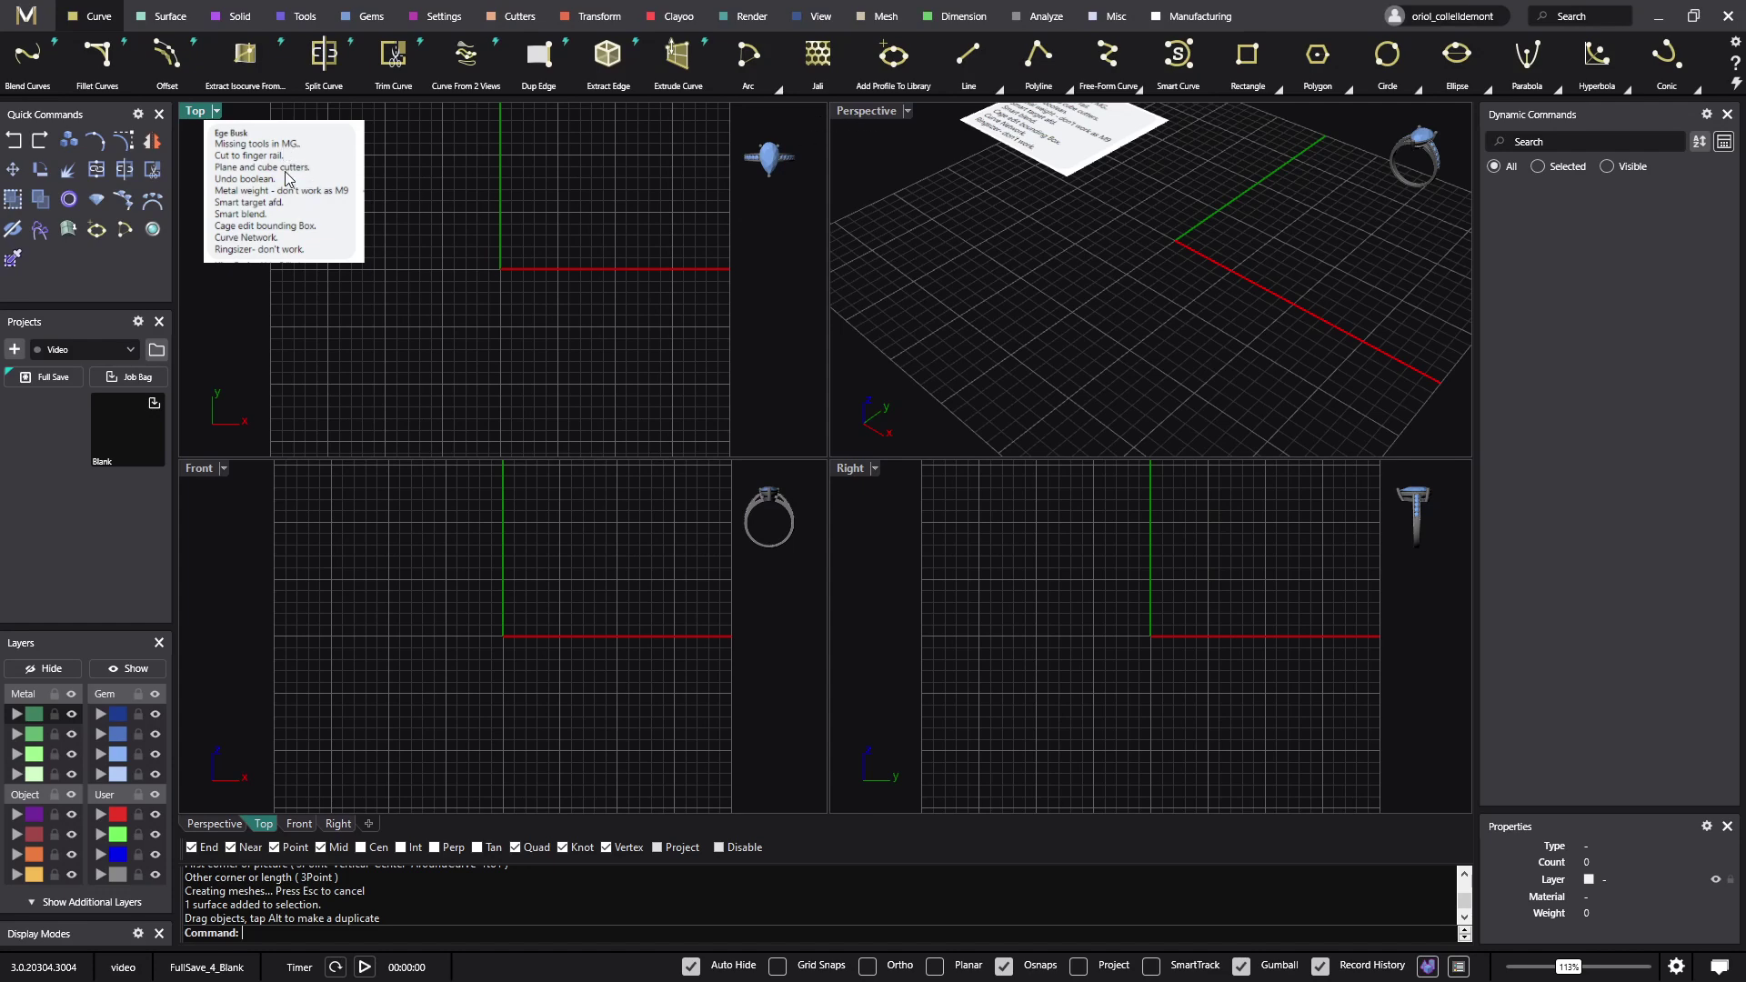
double_click(866, 113)
right_click_drag(564, 370, 612, 398)
left_click_drag(504, 300, 362, 256)
right_click_drag(612, 379, 669, 468)
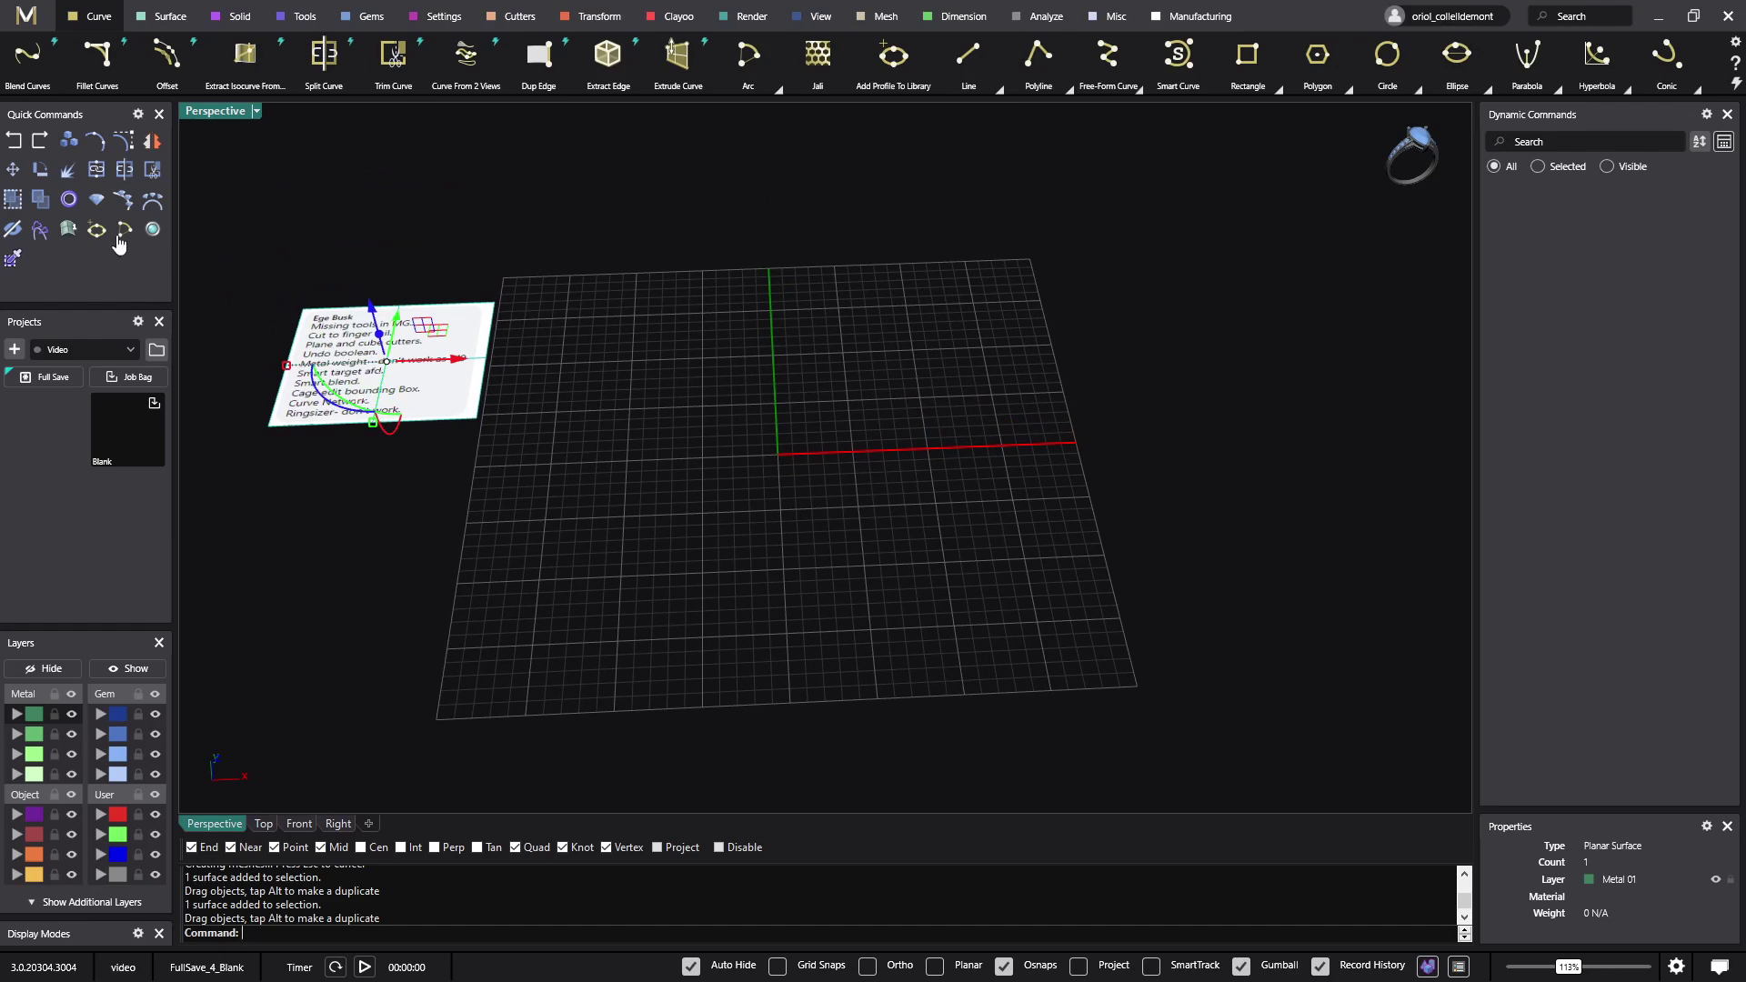
Create a US size 7 ring rail and place an oval profile 4 mm wide and 2 mm high on it with Profile Placer.
left_click(68, 199)
key("Return")
left_click(305, 16)
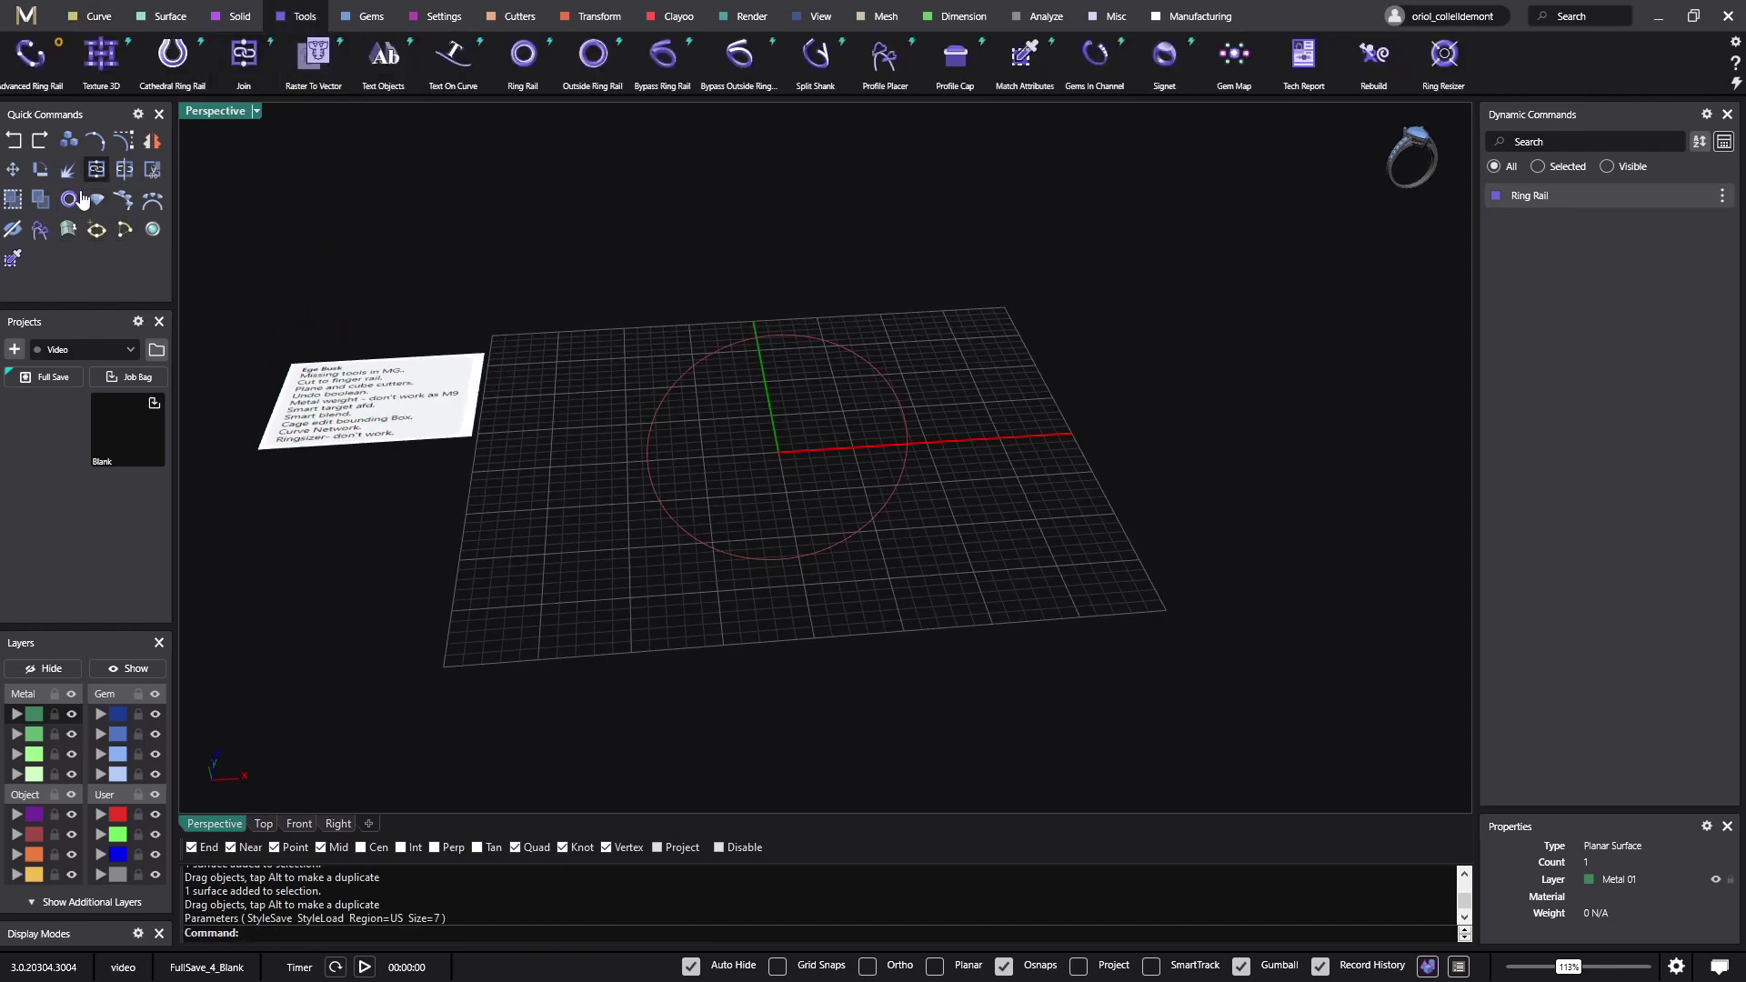
left_click(885, 63)
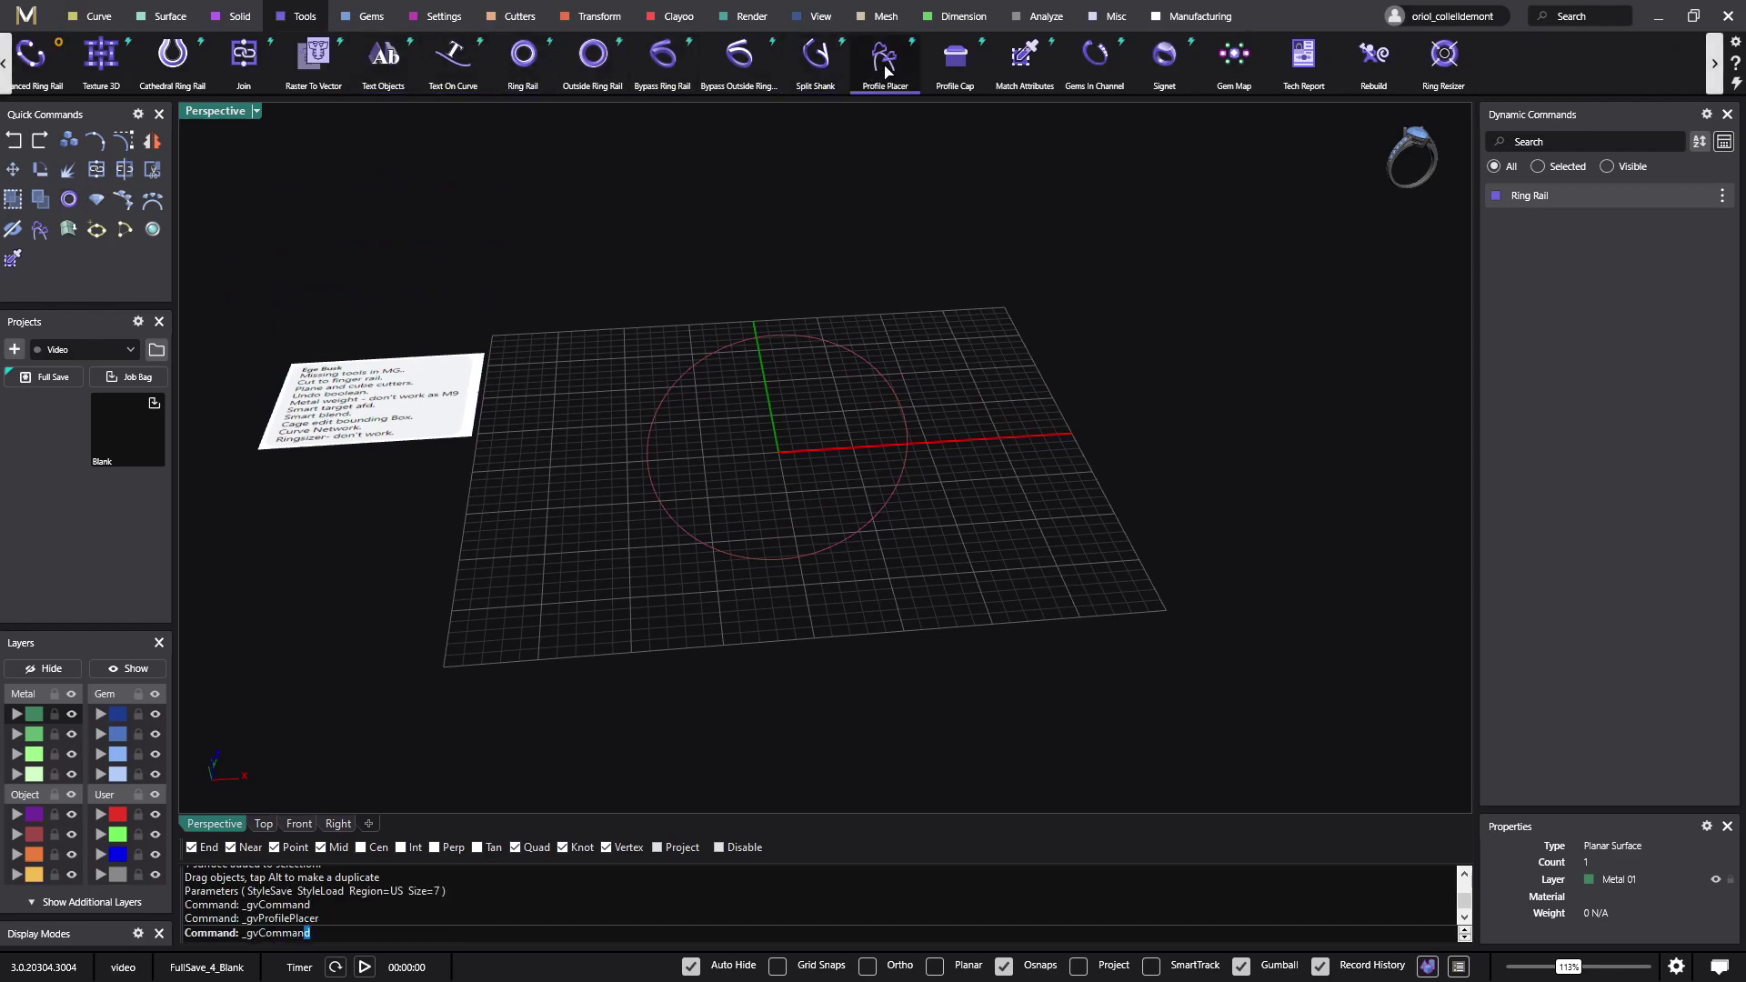
right_click_drag(908, 447, 1033, 404)
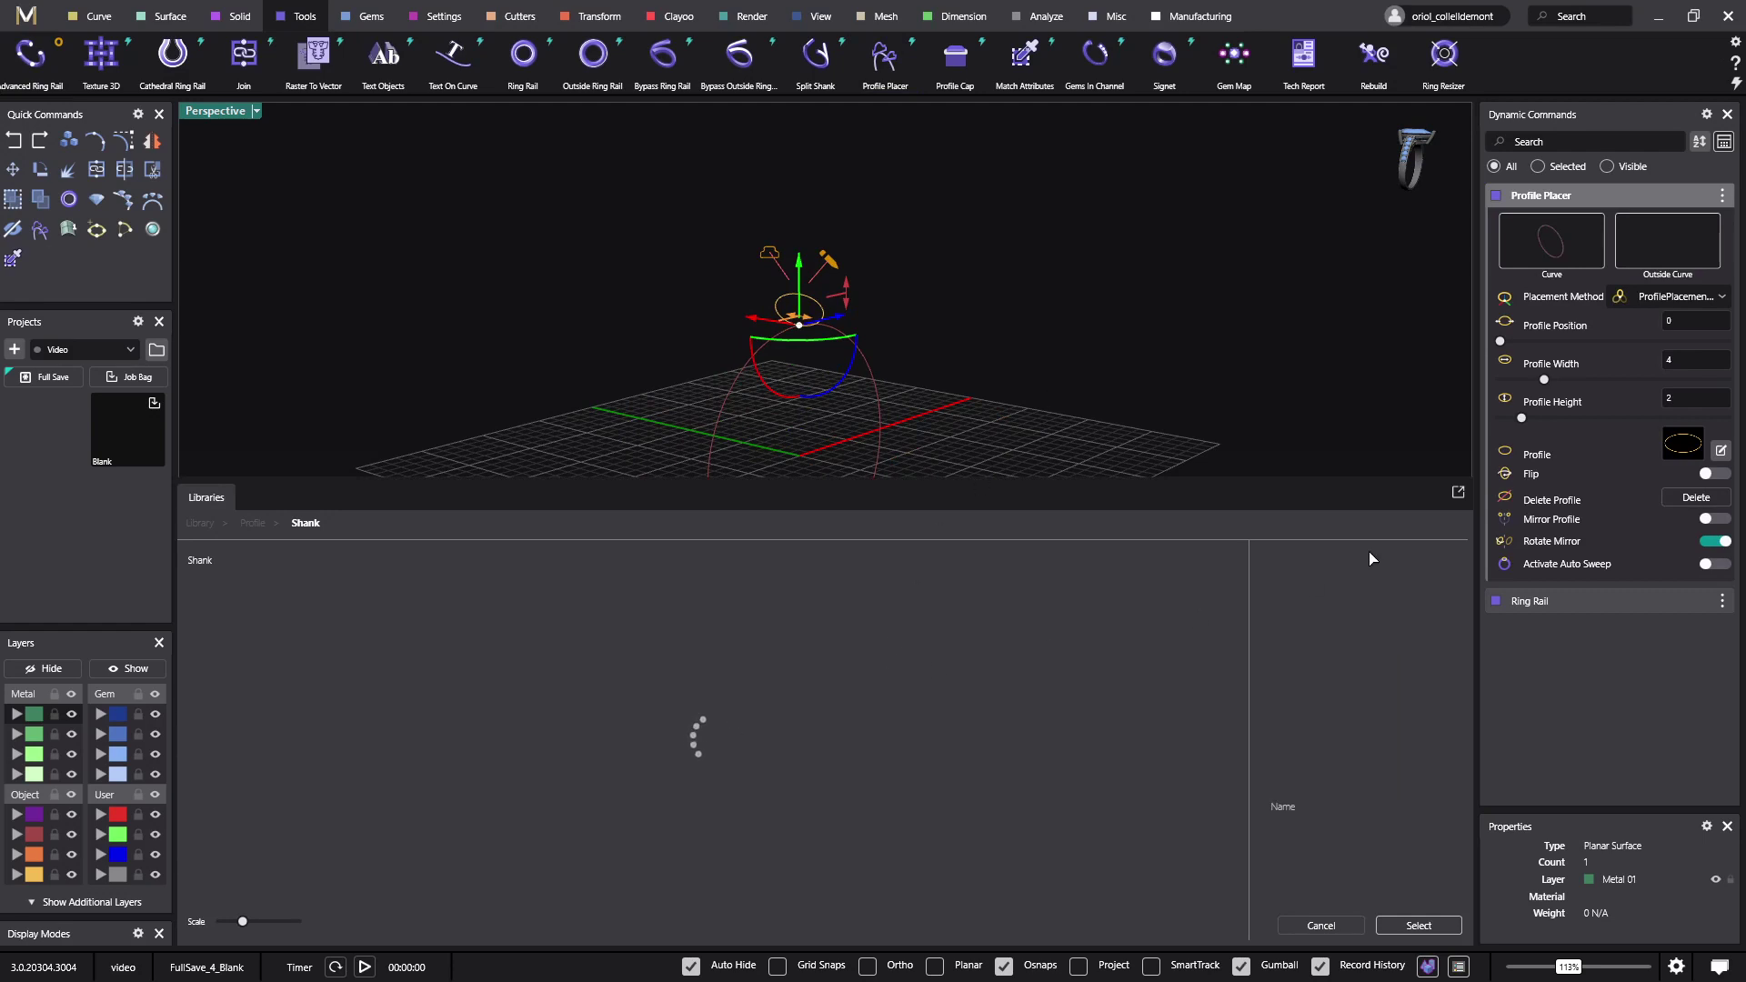
left_click(1333, 933)
Try to reshape the oval profile in the Profile Editor by pulling its lower side points down and outward.
left_click(1721, 450)
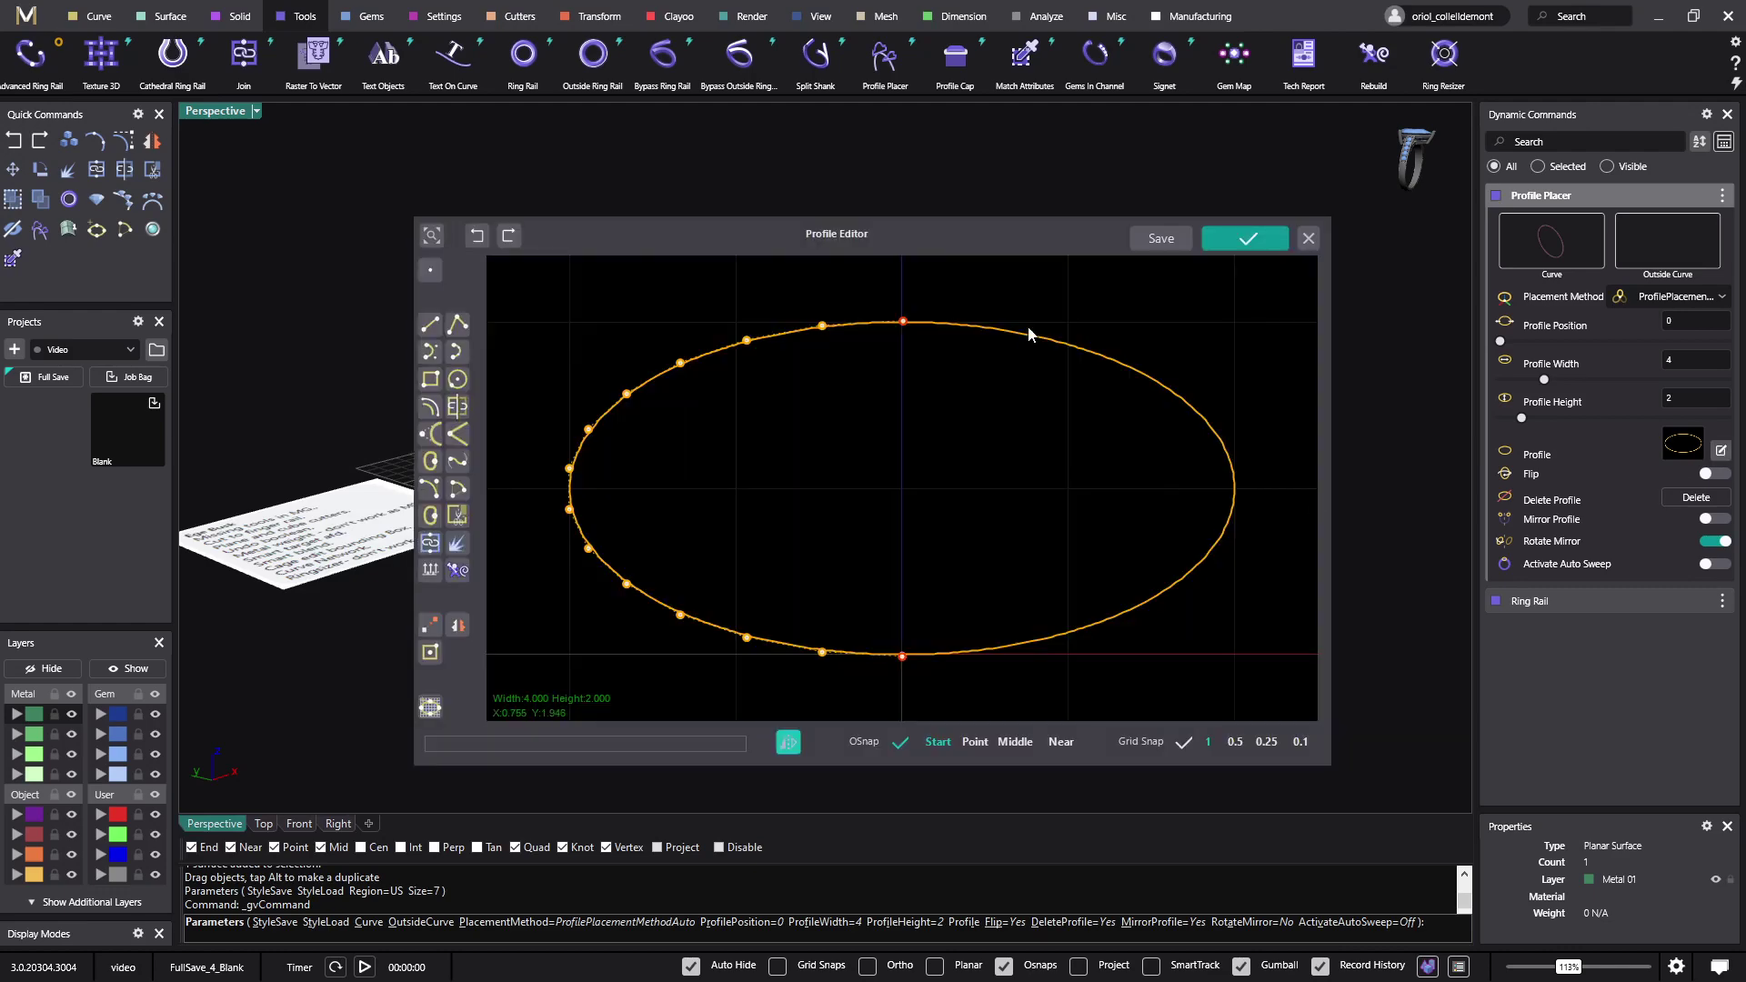
left_click_drag(1010, 238, 1474, 244)
right_click_drag(546, 473, 682, 457)
scroll(1124, 553, "up", 2)
scroll(1124, 576, "down", 5)
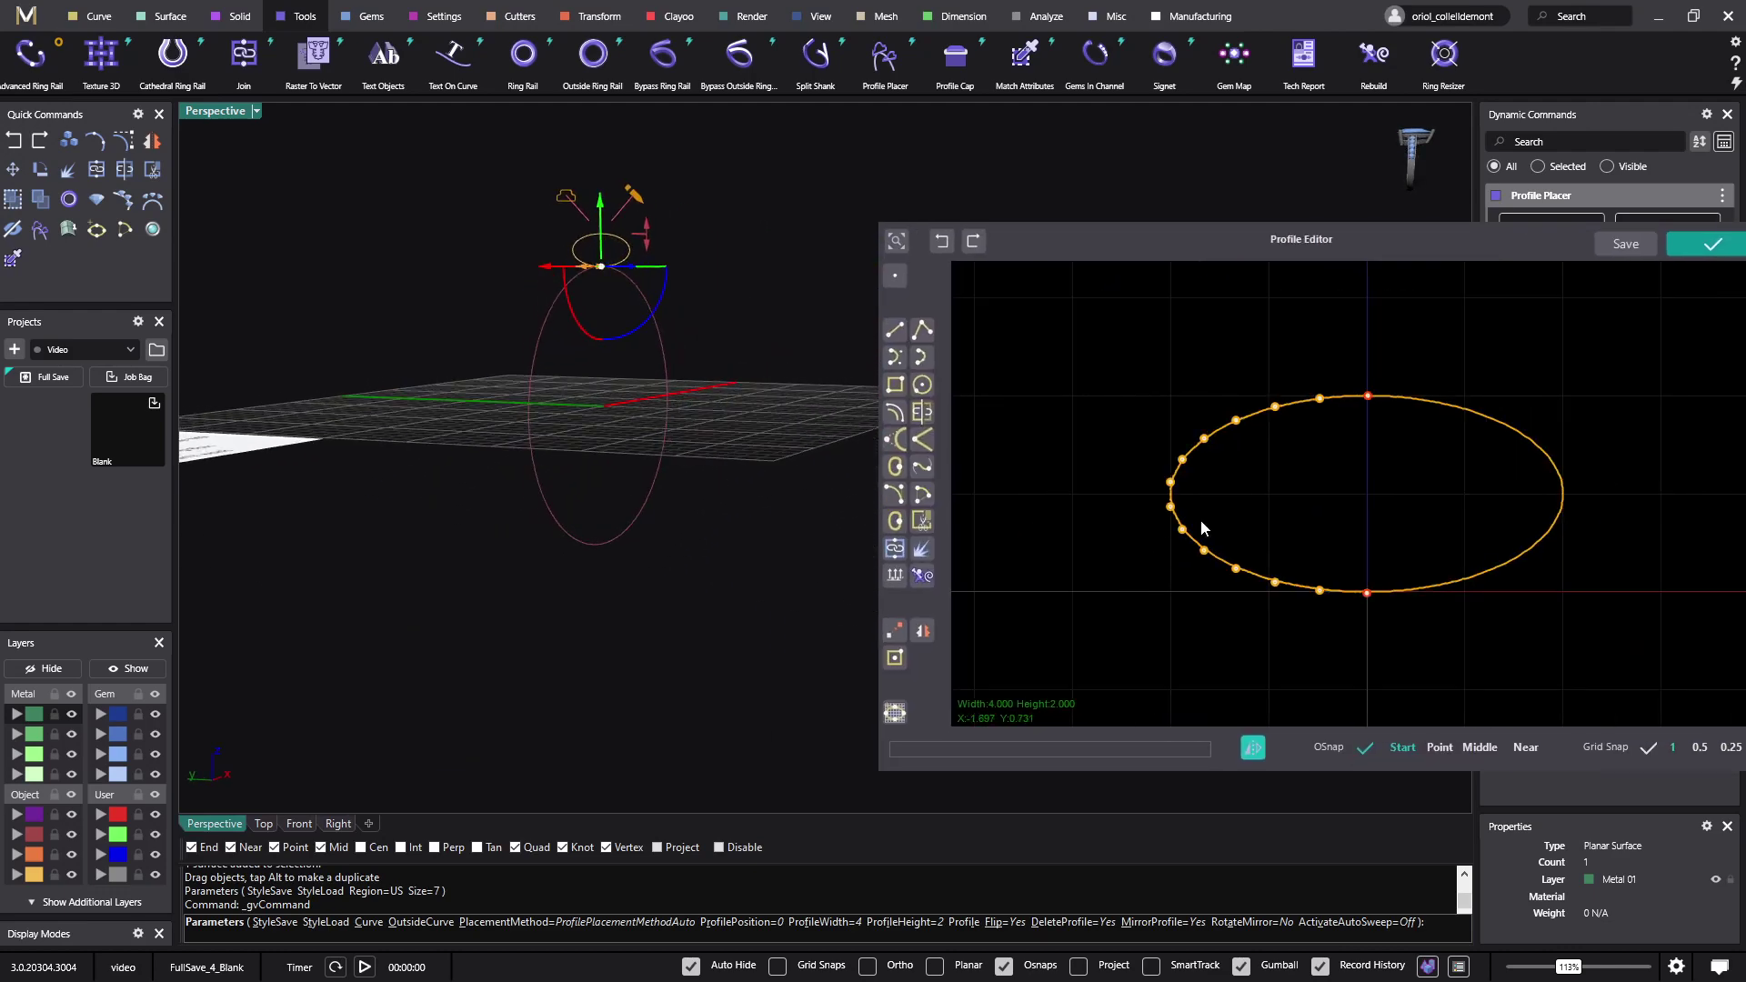
left_click_drag(1202, 591, 1255, 515)
left_click_drag(1233, 584, 1192, 649)
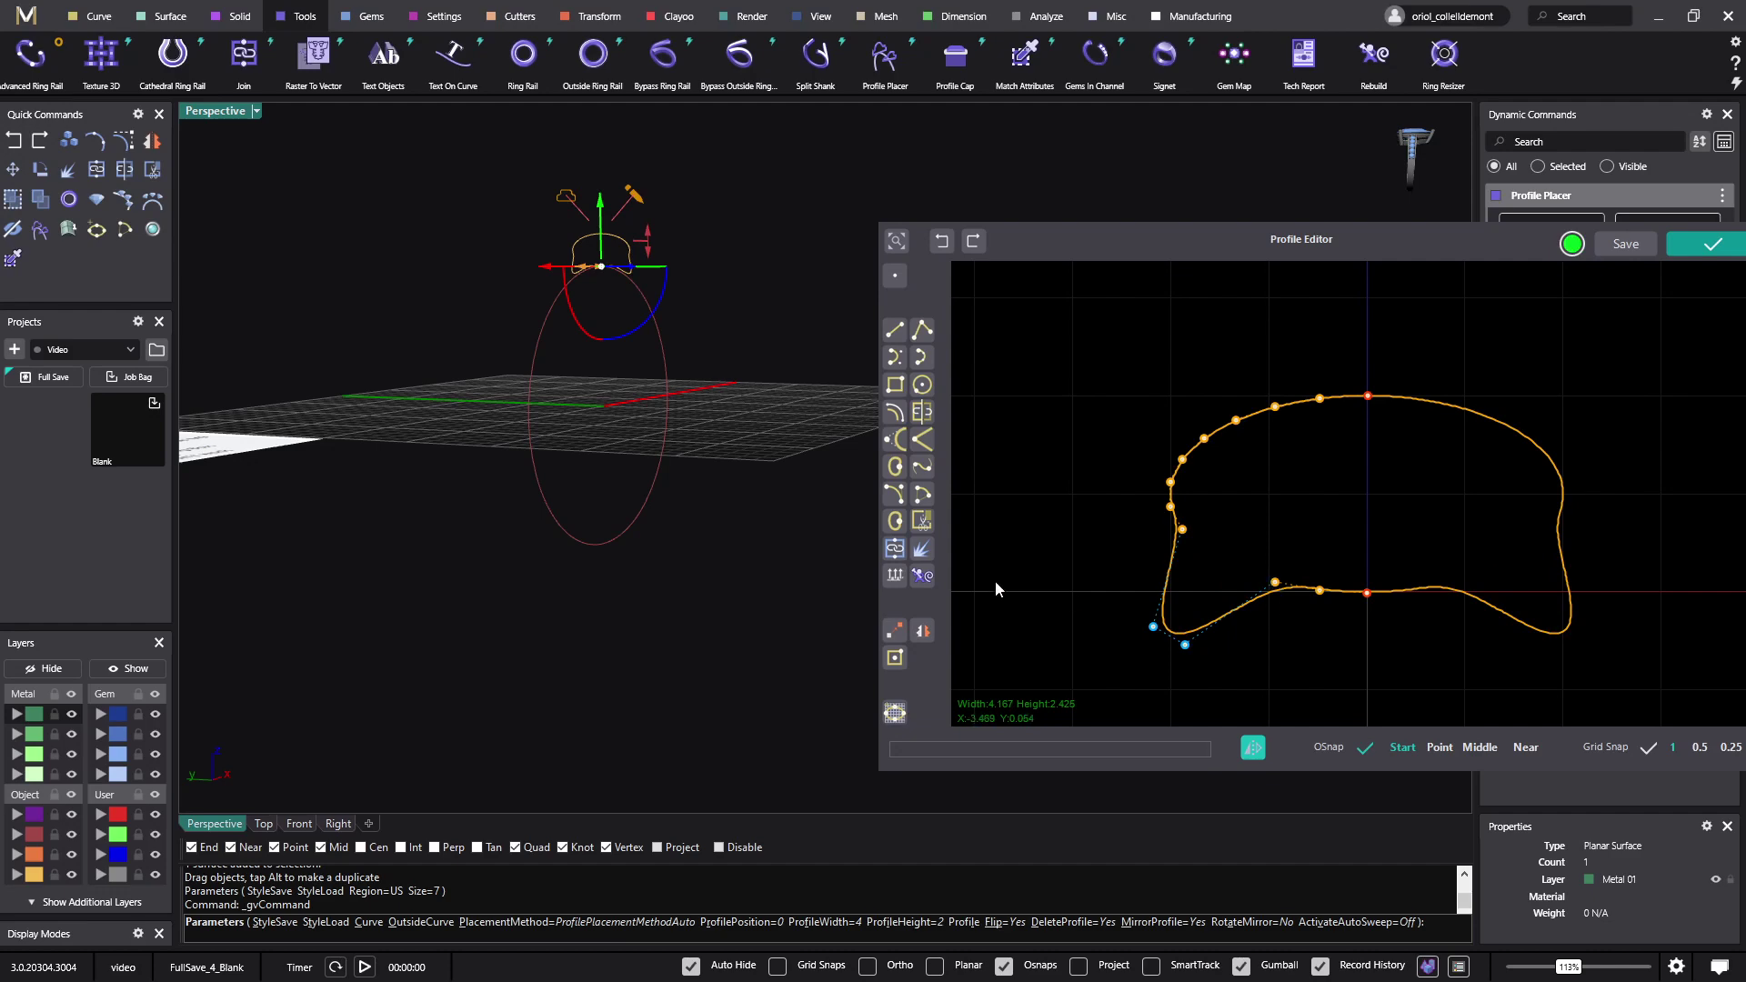
mouse_move(712, 479)
right_mouse_down()
mouse_move(780, 476)
mouse_move(730, 476)
right_mouse_up()
key("Return")
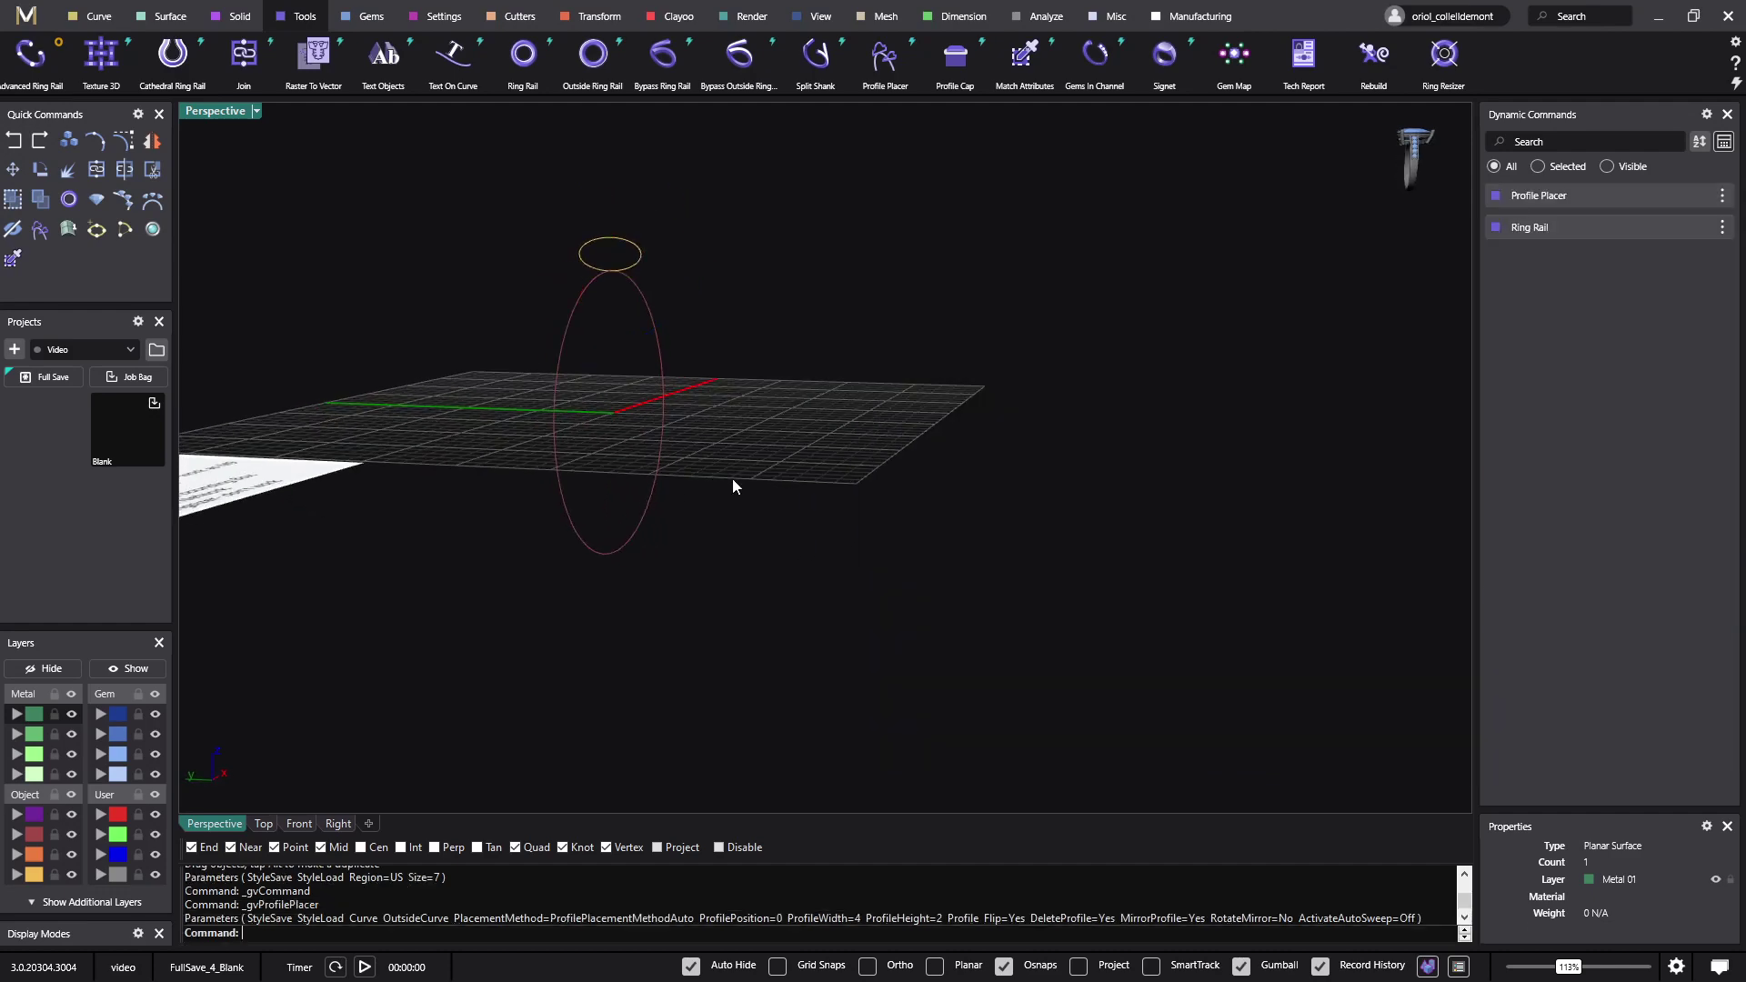
Edit the placed profile, pull its lower side points down to form a hollow underside, and apply the new shape.
left_click(641, 258)
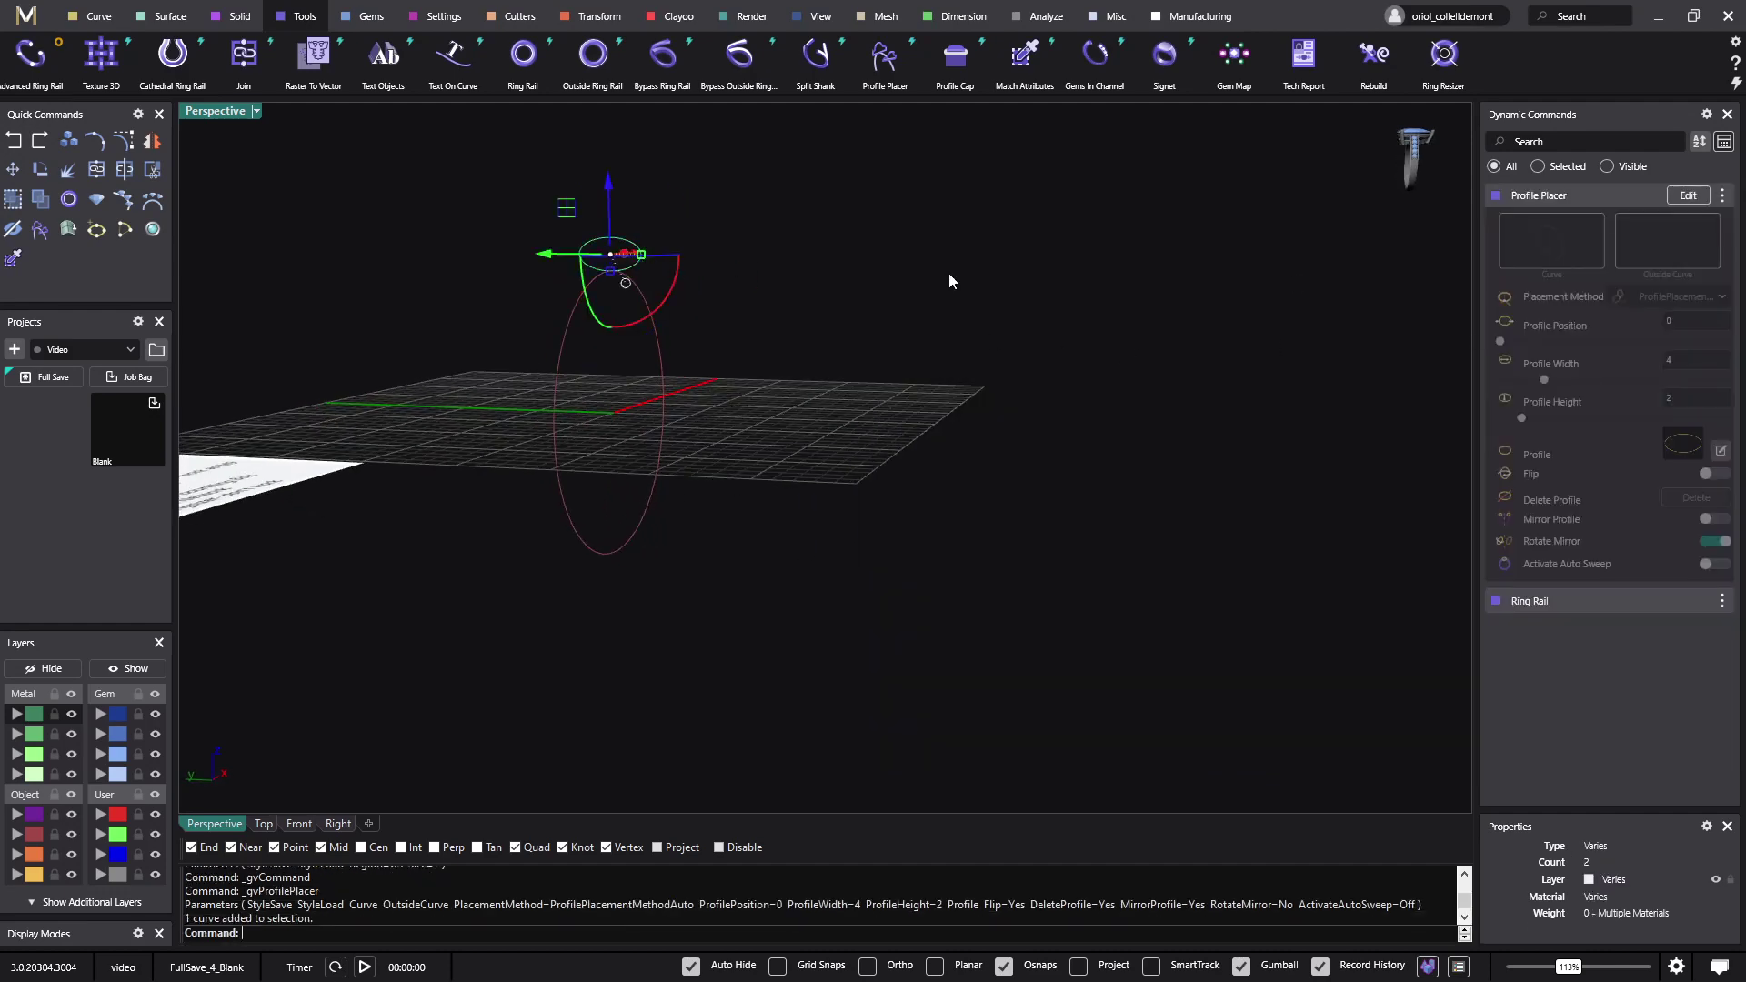
left_click(1688, 196)
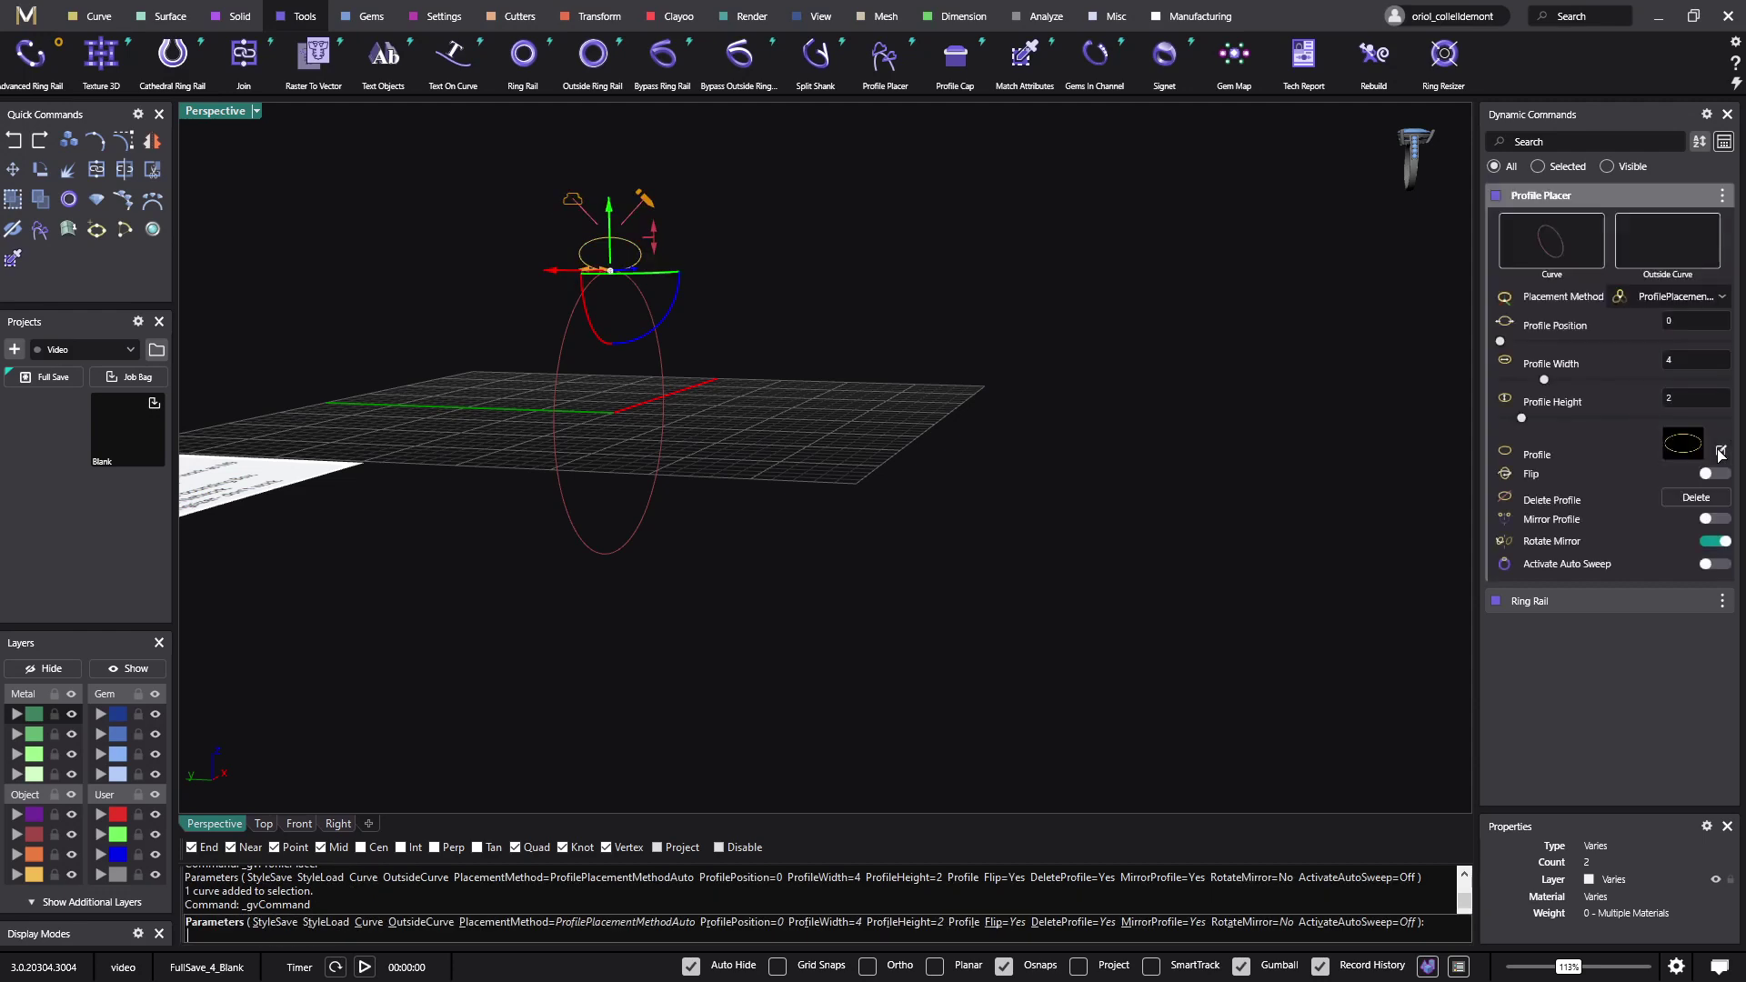
left_click(1721, 450)
left_click_drag(614, 541, 701, 649)
left_click_drag(631, 593, 607, 692)
left_click(1247, 242)
Activate auto sweep on the profile to build a full ring band around the rail, and finish Profile Placer.
right_click_drag(1178, 272, 577, 421)
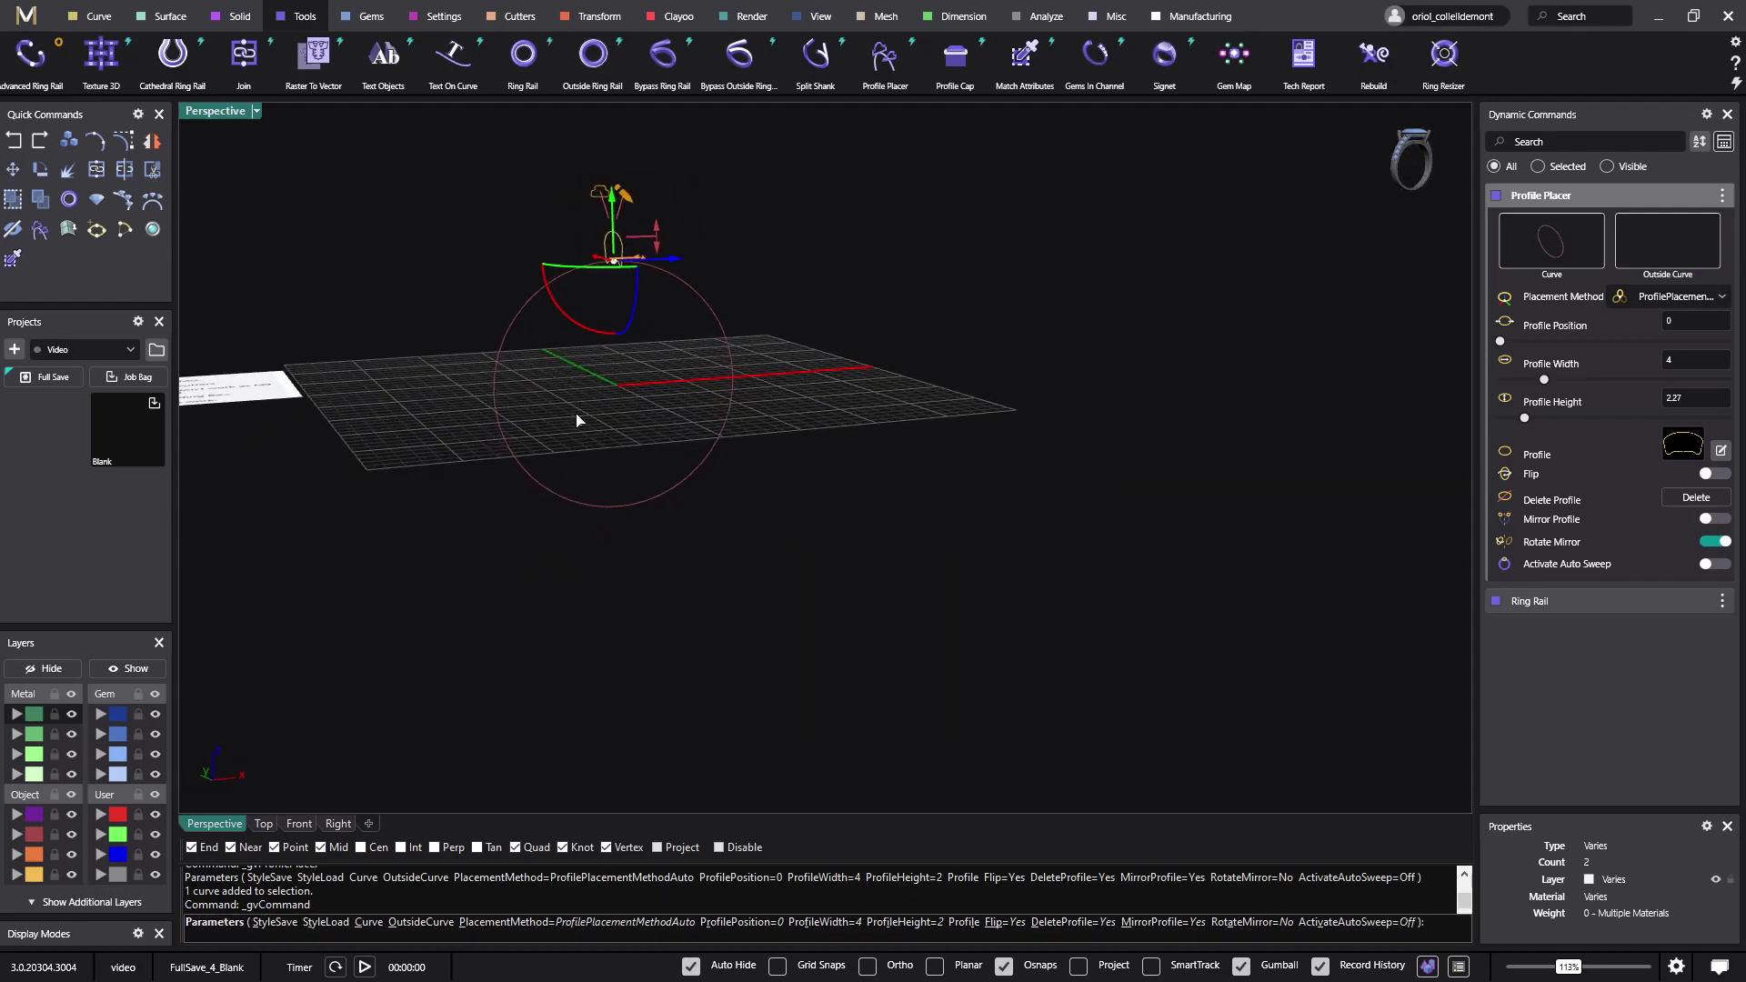
left_click(336, 824)
scroll(772, 351, "up", 5)
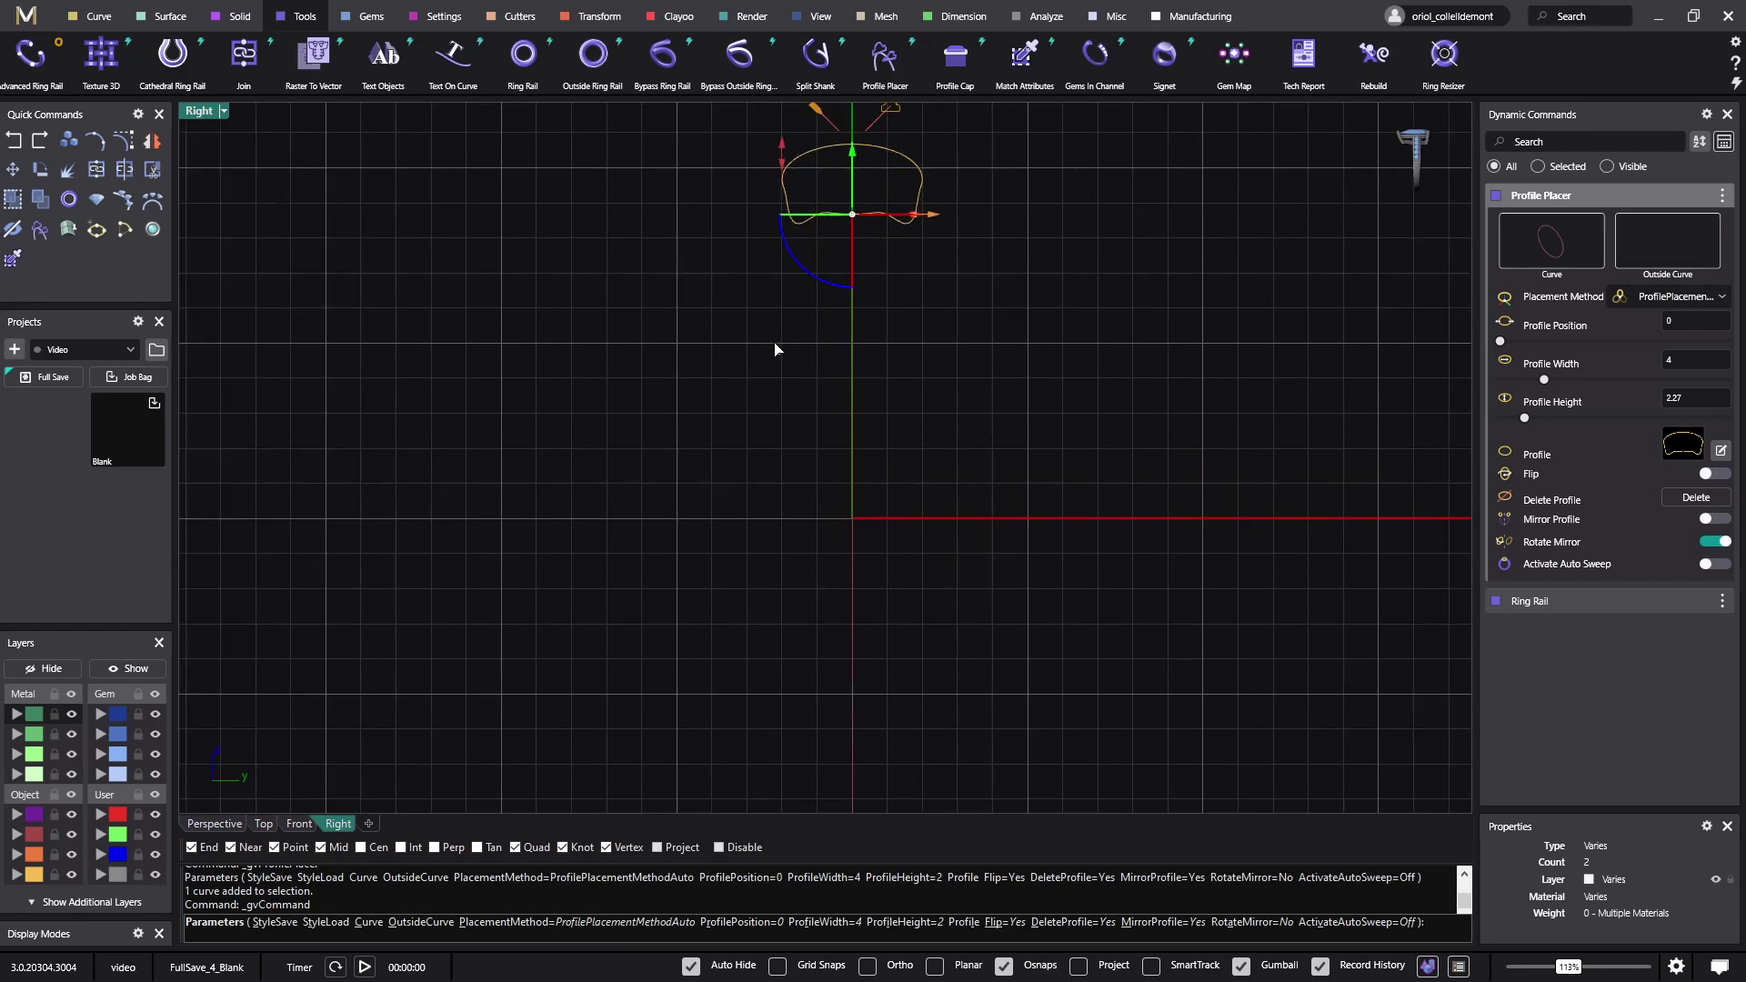
left_click(300, 825)
scroll(864, 298, "up", 3)
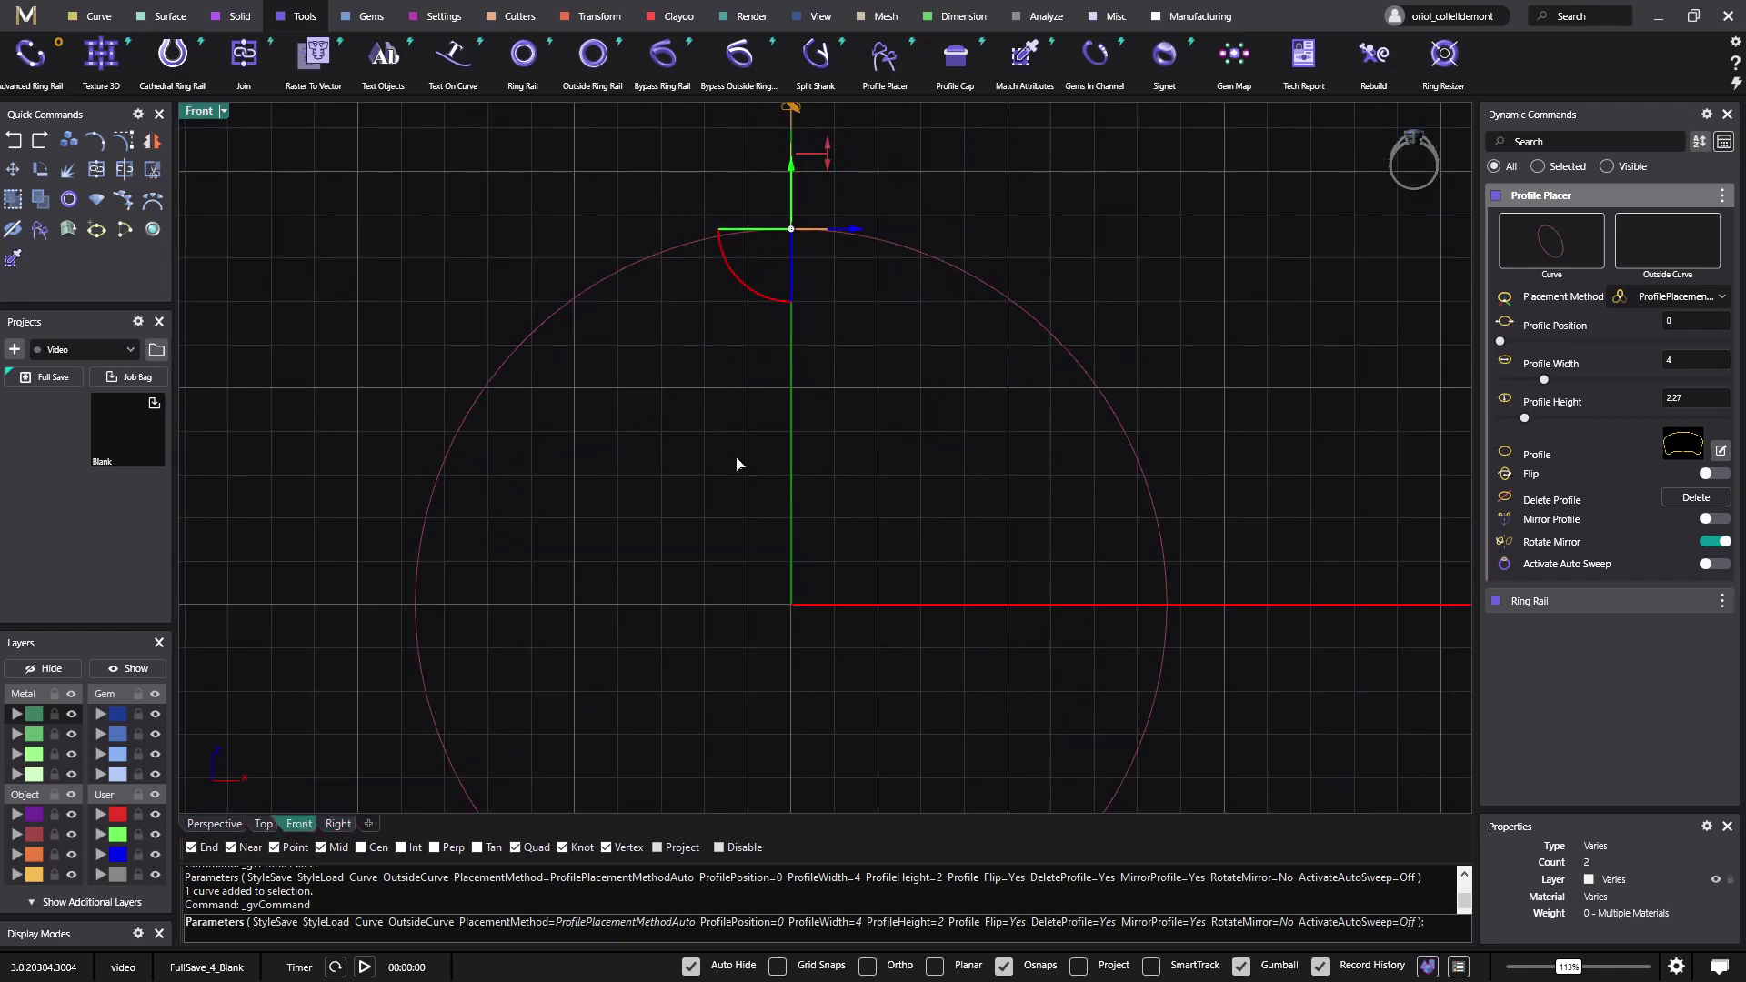
left_click(1715, 566)
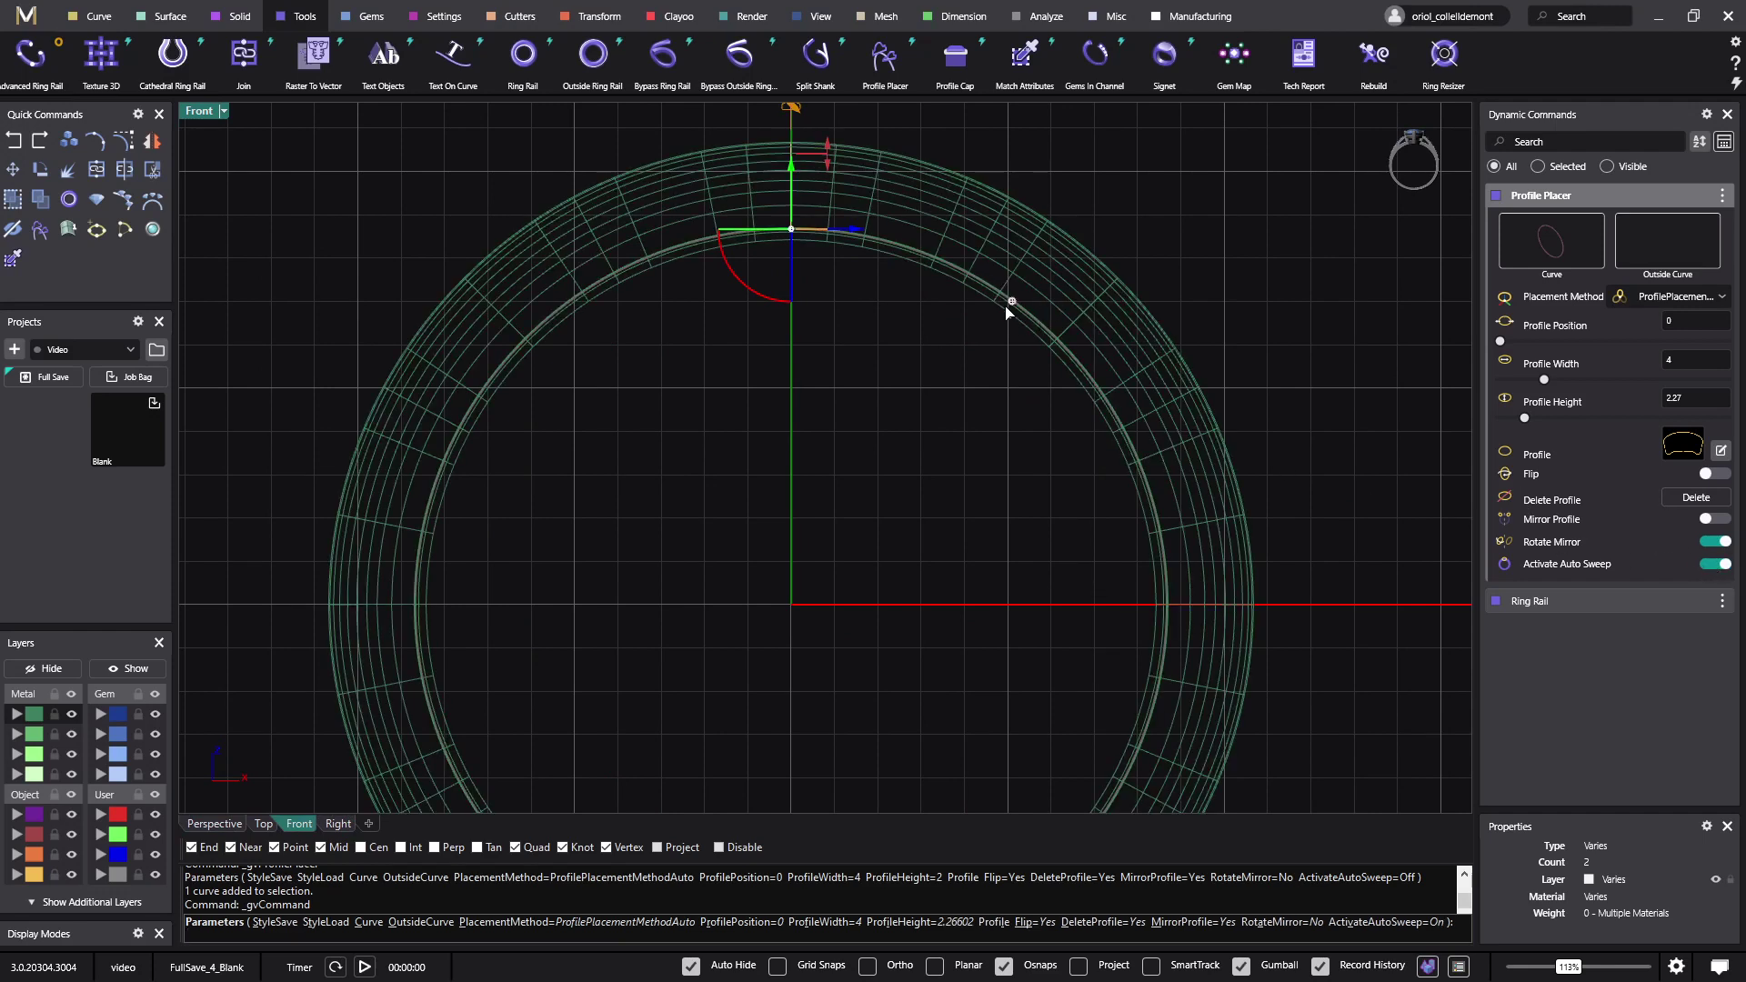
right_click(815, 455)
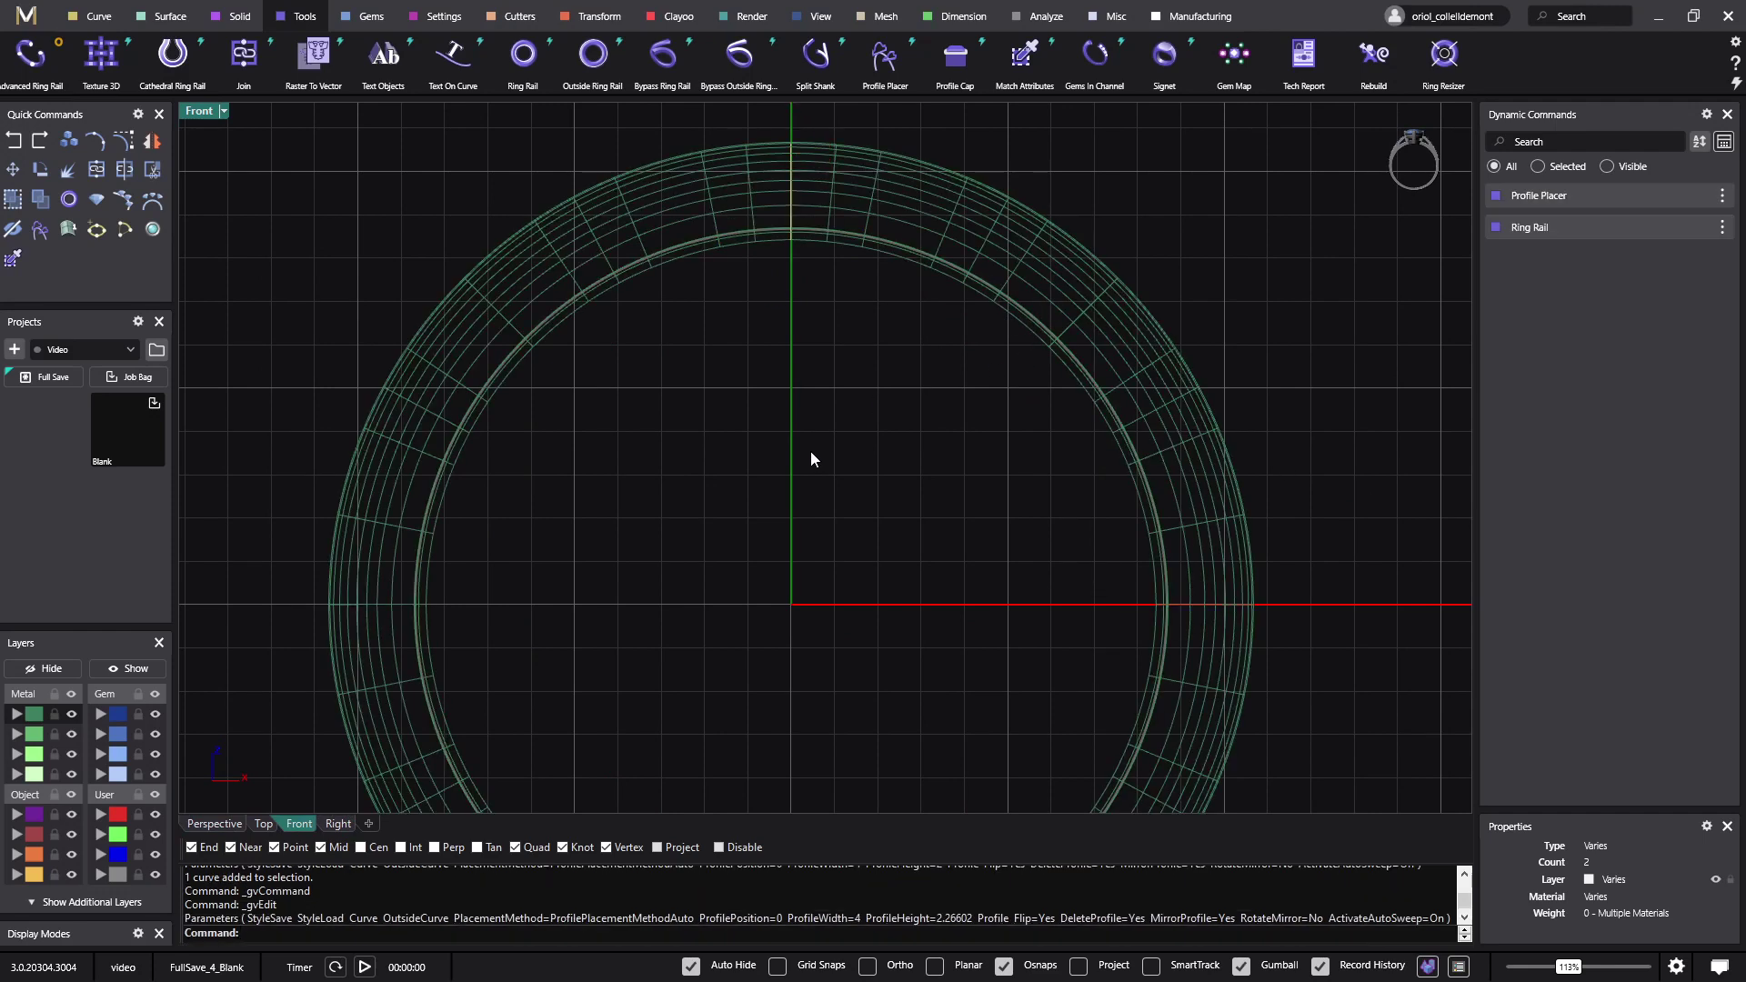
Cut the inside of the swept band to the finger size with Cut To Ring Rail, keeping the 180 angle and zero offset.
scroll(588, 471, "down", 5)
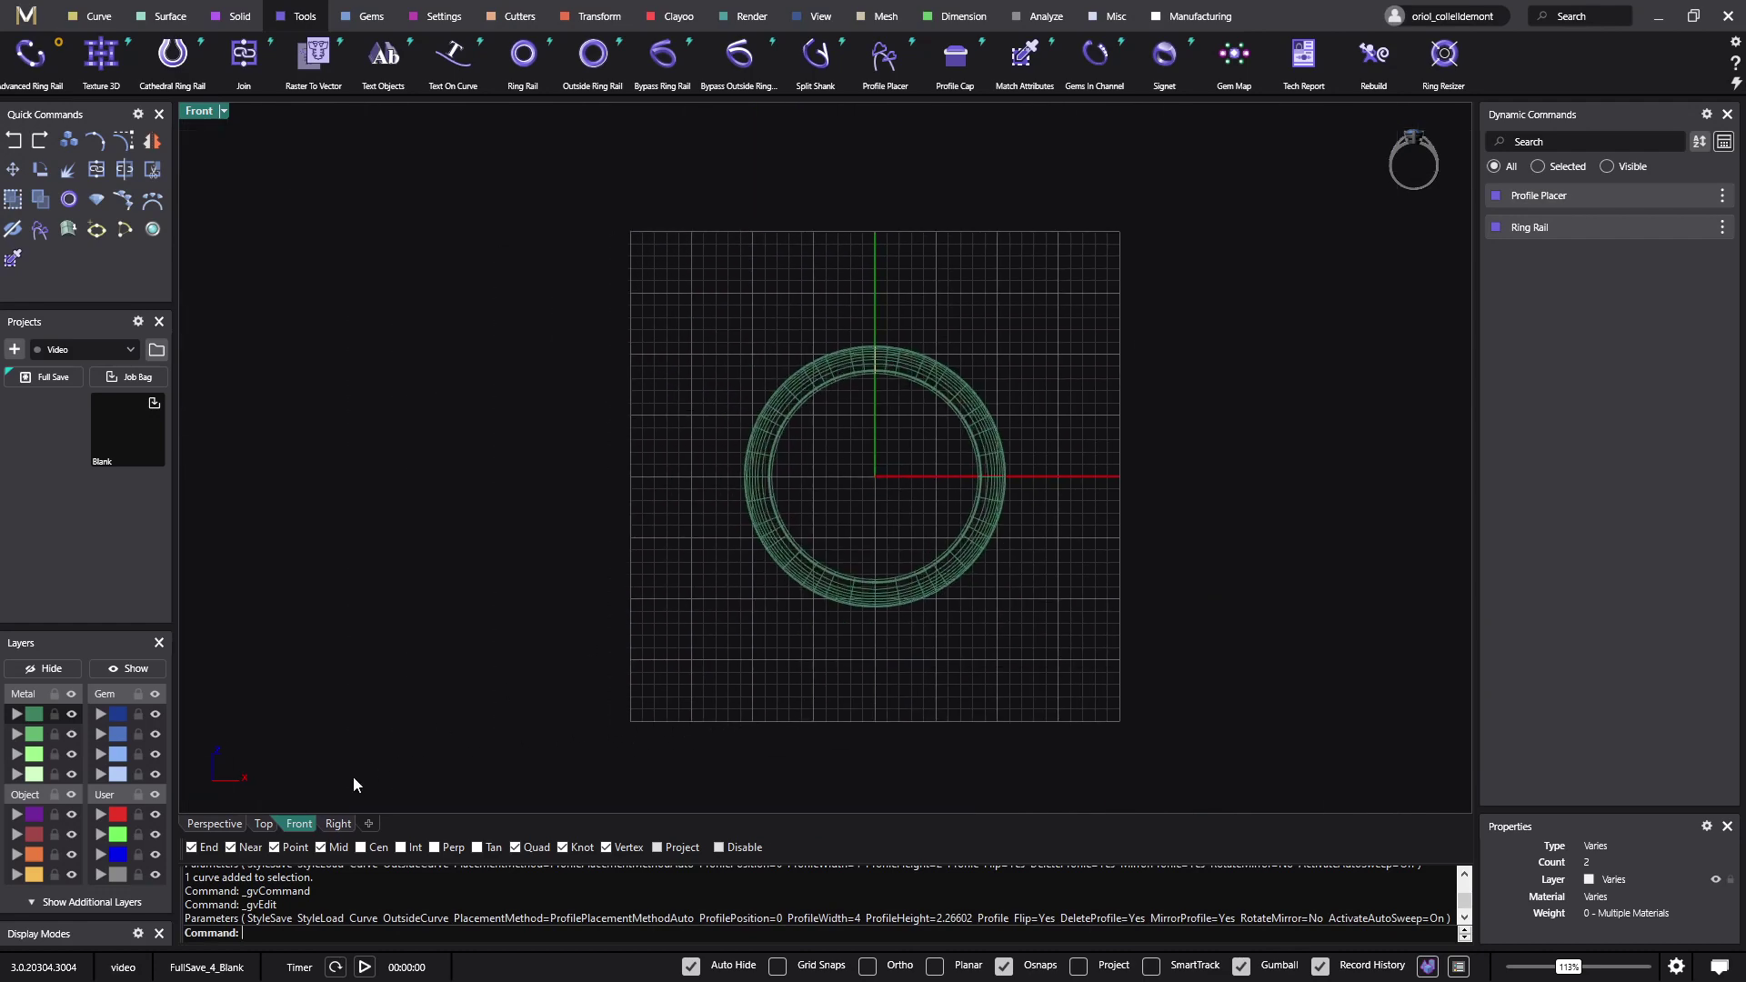
left_click(215, 824)
right_click_drag(358, 709, 711, 452)
right_click_drag(411, 340, 722, 394)
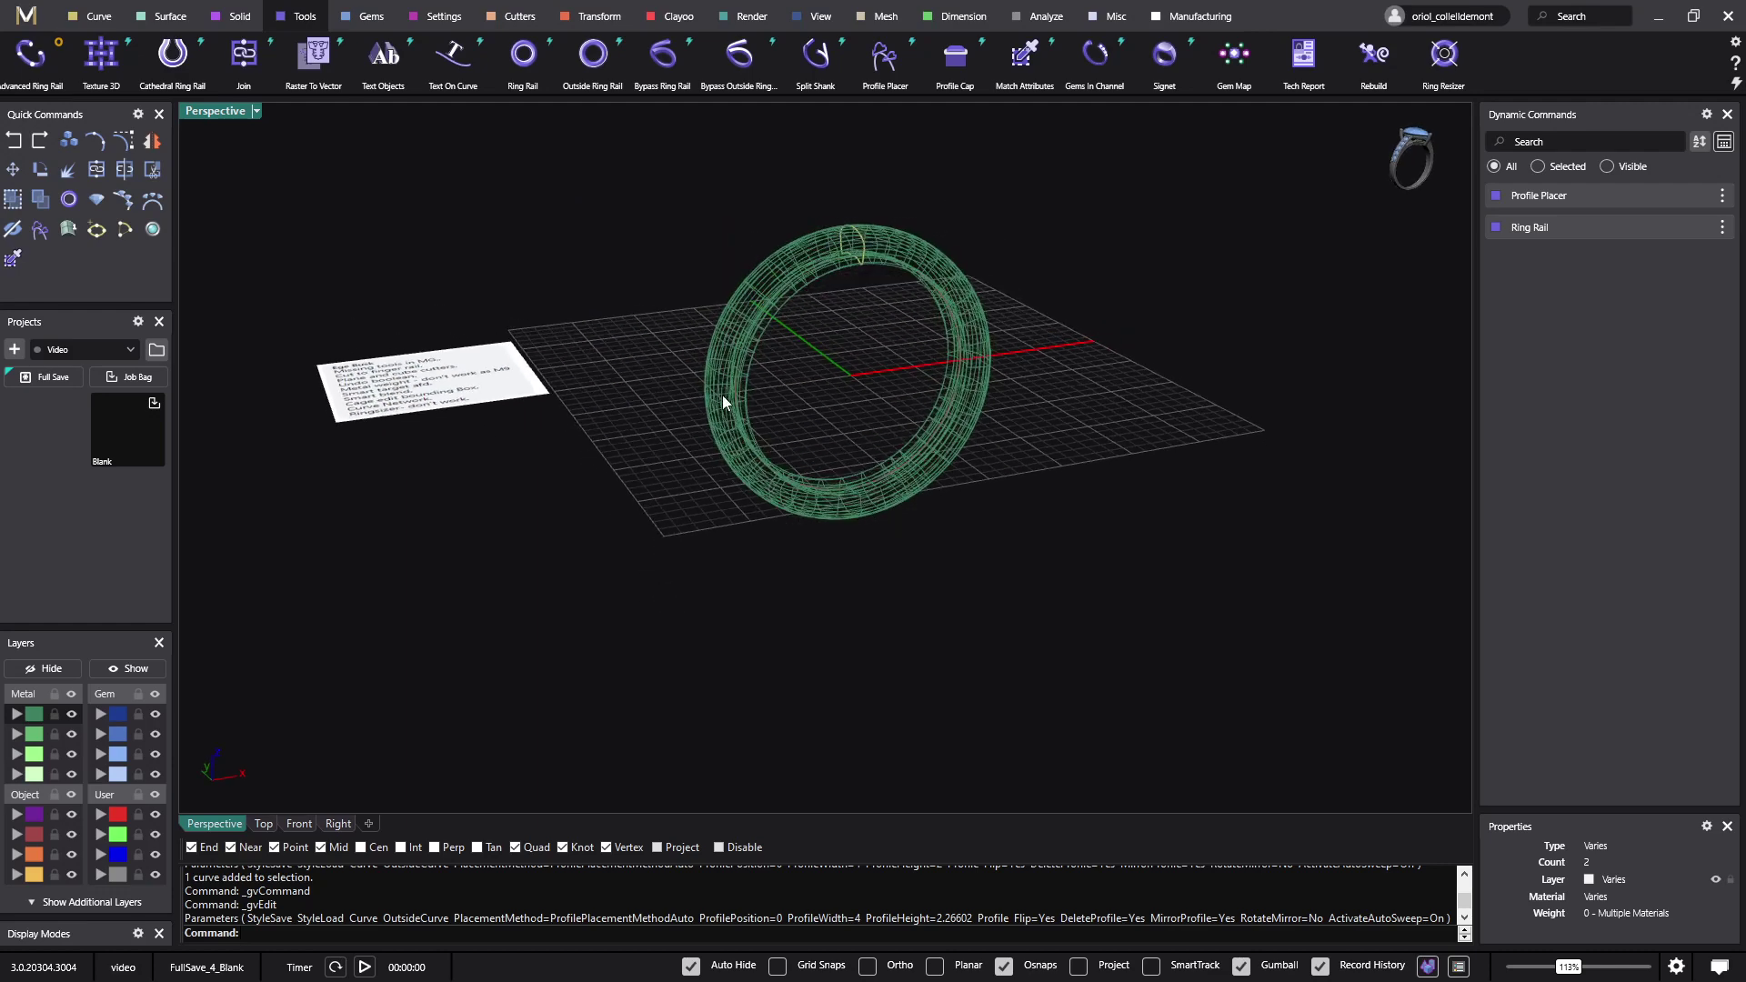
left_click(506, 16)
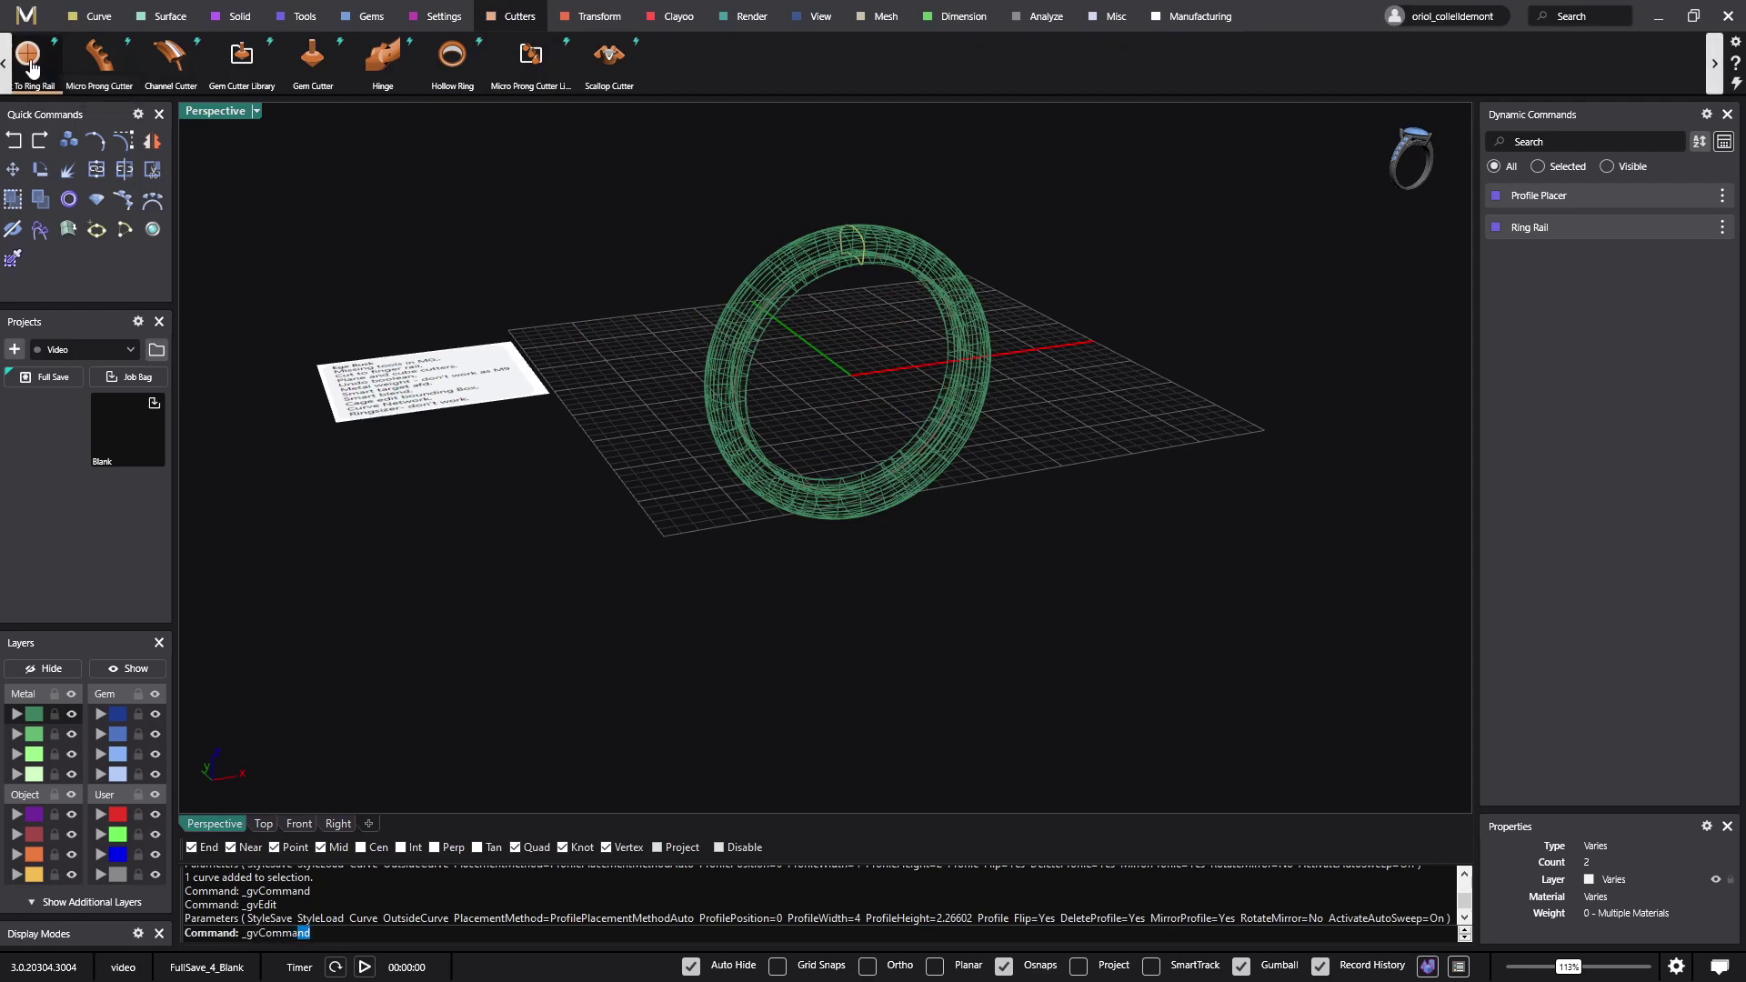
left_click(30, 66)
left_click(762, 277)
key("Return")
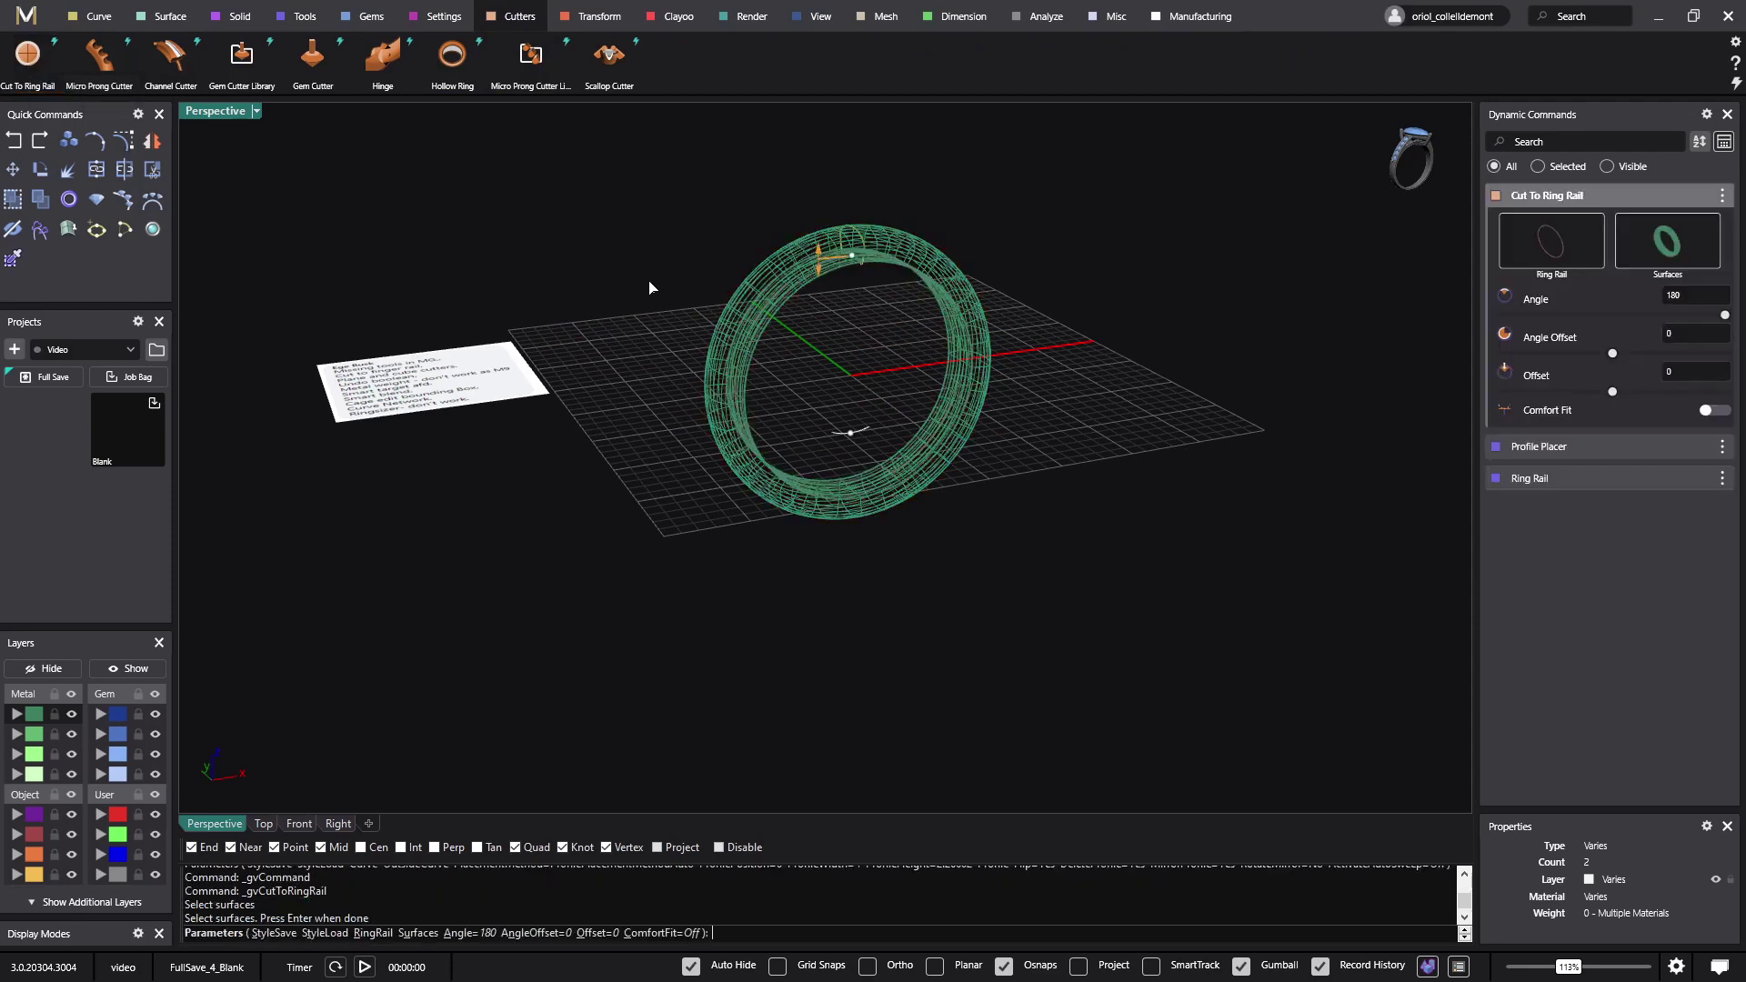
right_click_drag(758, 480, 1245, 442)
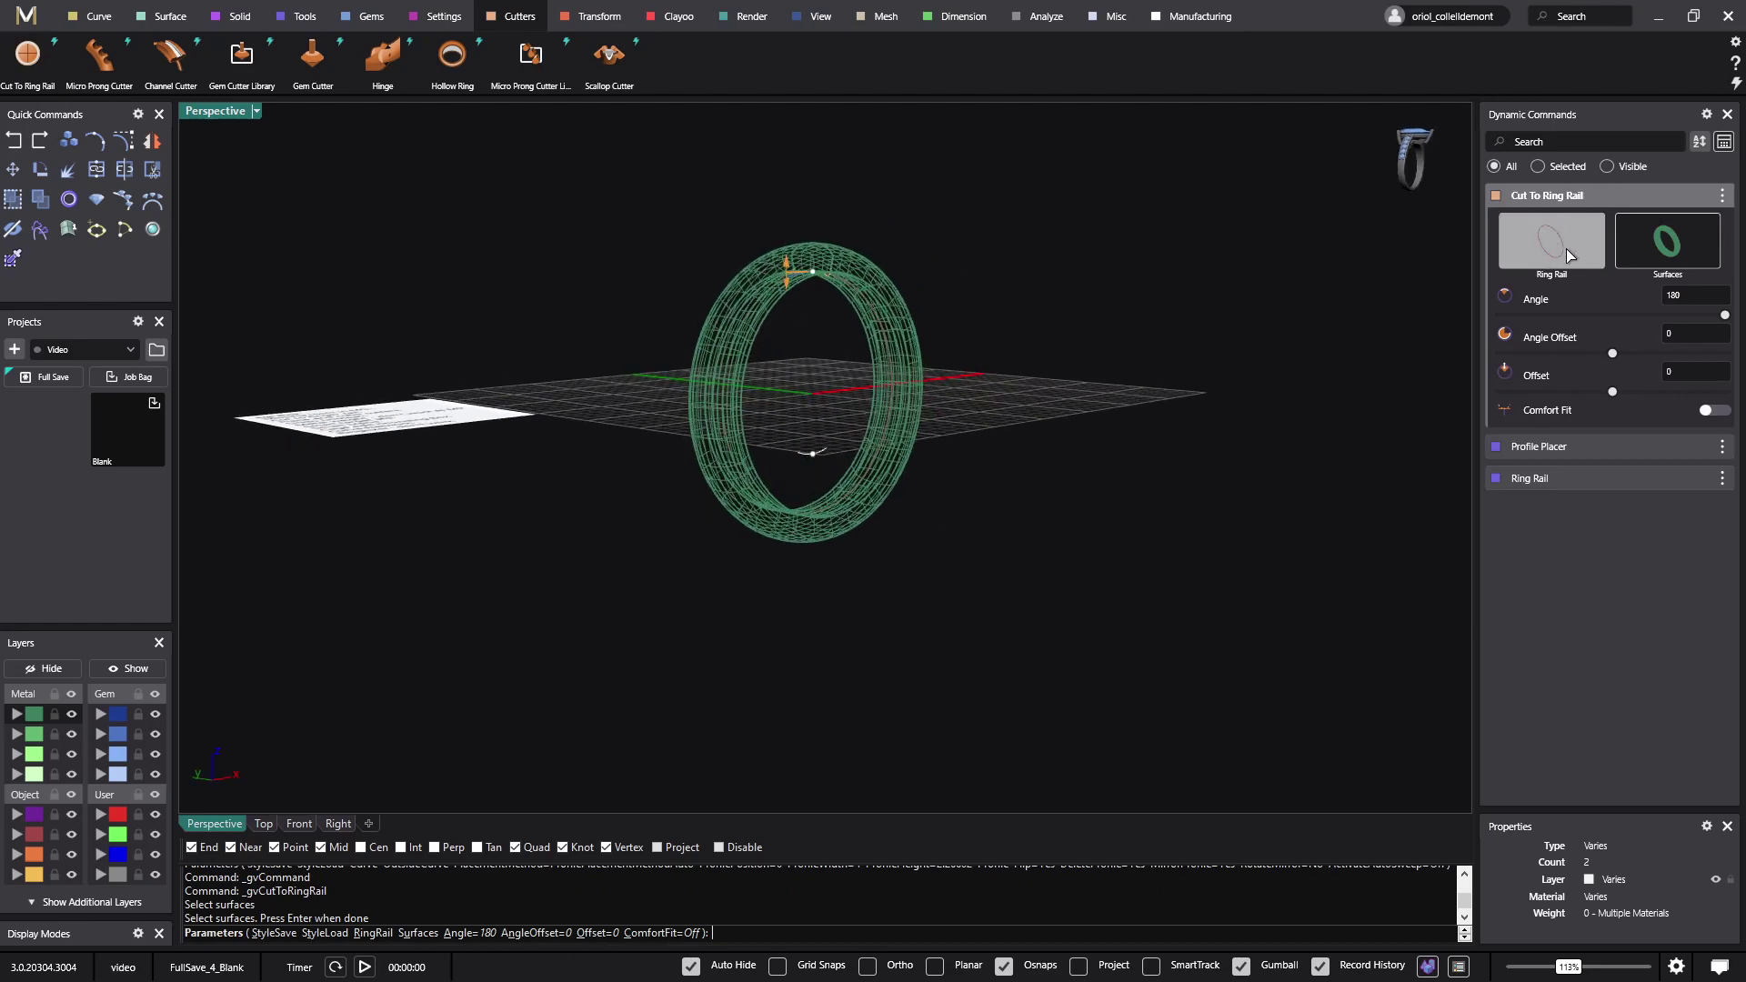
right_click(1225, 384)
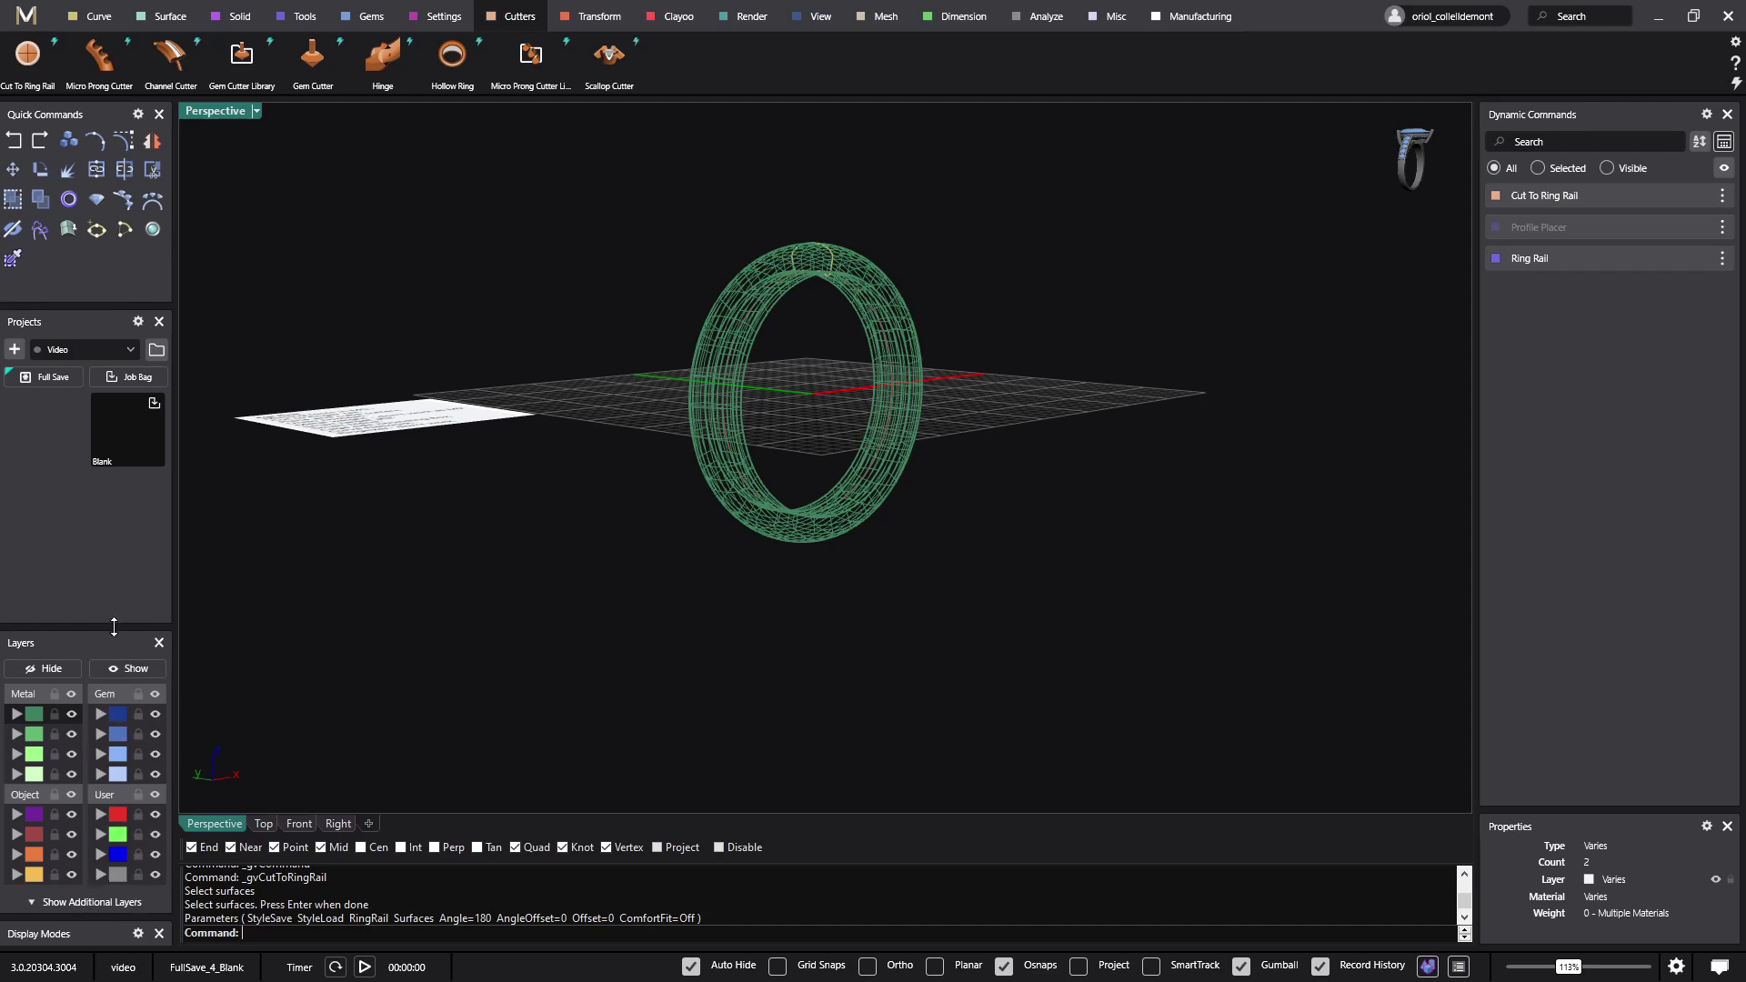
Make room for the display mode options and switch the Perspective view to a solid rendered display of the ring.
left_click_drag(117, 627, 140, 504)
left_click(91, 931)
left_click(143, 905)
mouse_move(281, 775)
right_mouse_down()
mouse_move(639, 627)
mouse_move(924, 378)
mouse_move(831, 411)
mouse_move(799, 487)
mouse_move(896, 464)
right_mouse_up()
scroll(831, 411, "up", 5)
right_click_drag(720, 494, 494, 363)
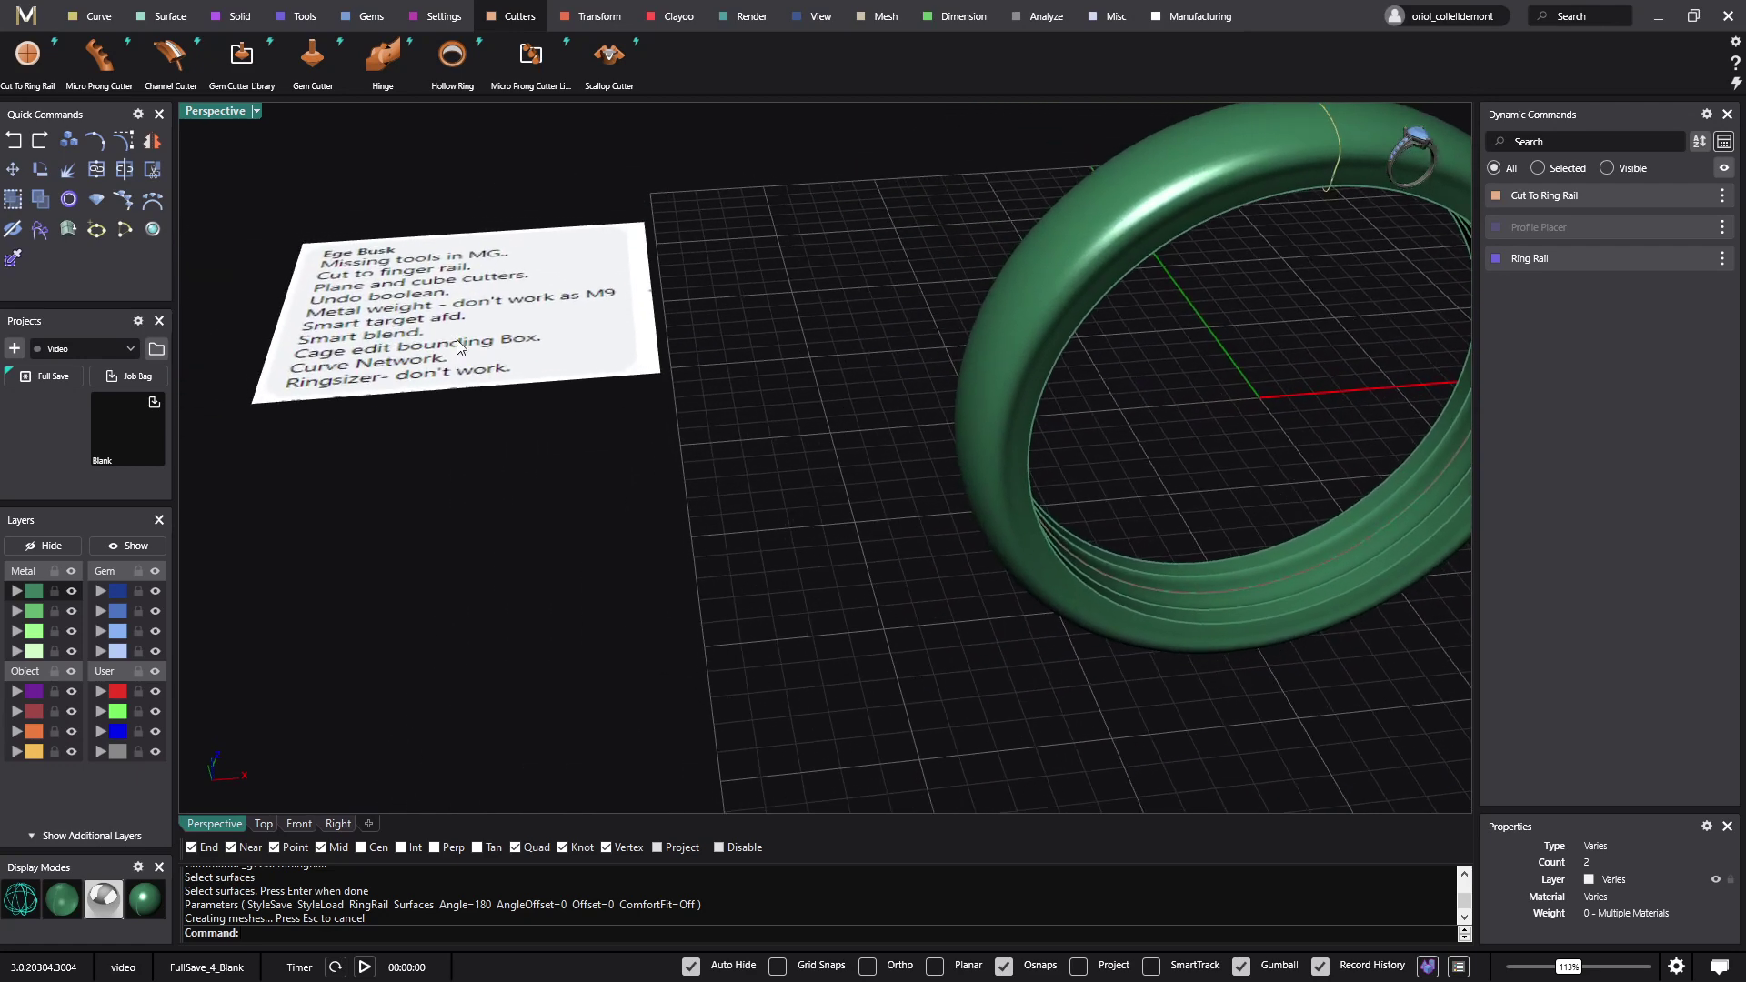
right_click_drag(615, 346, 191, 264)
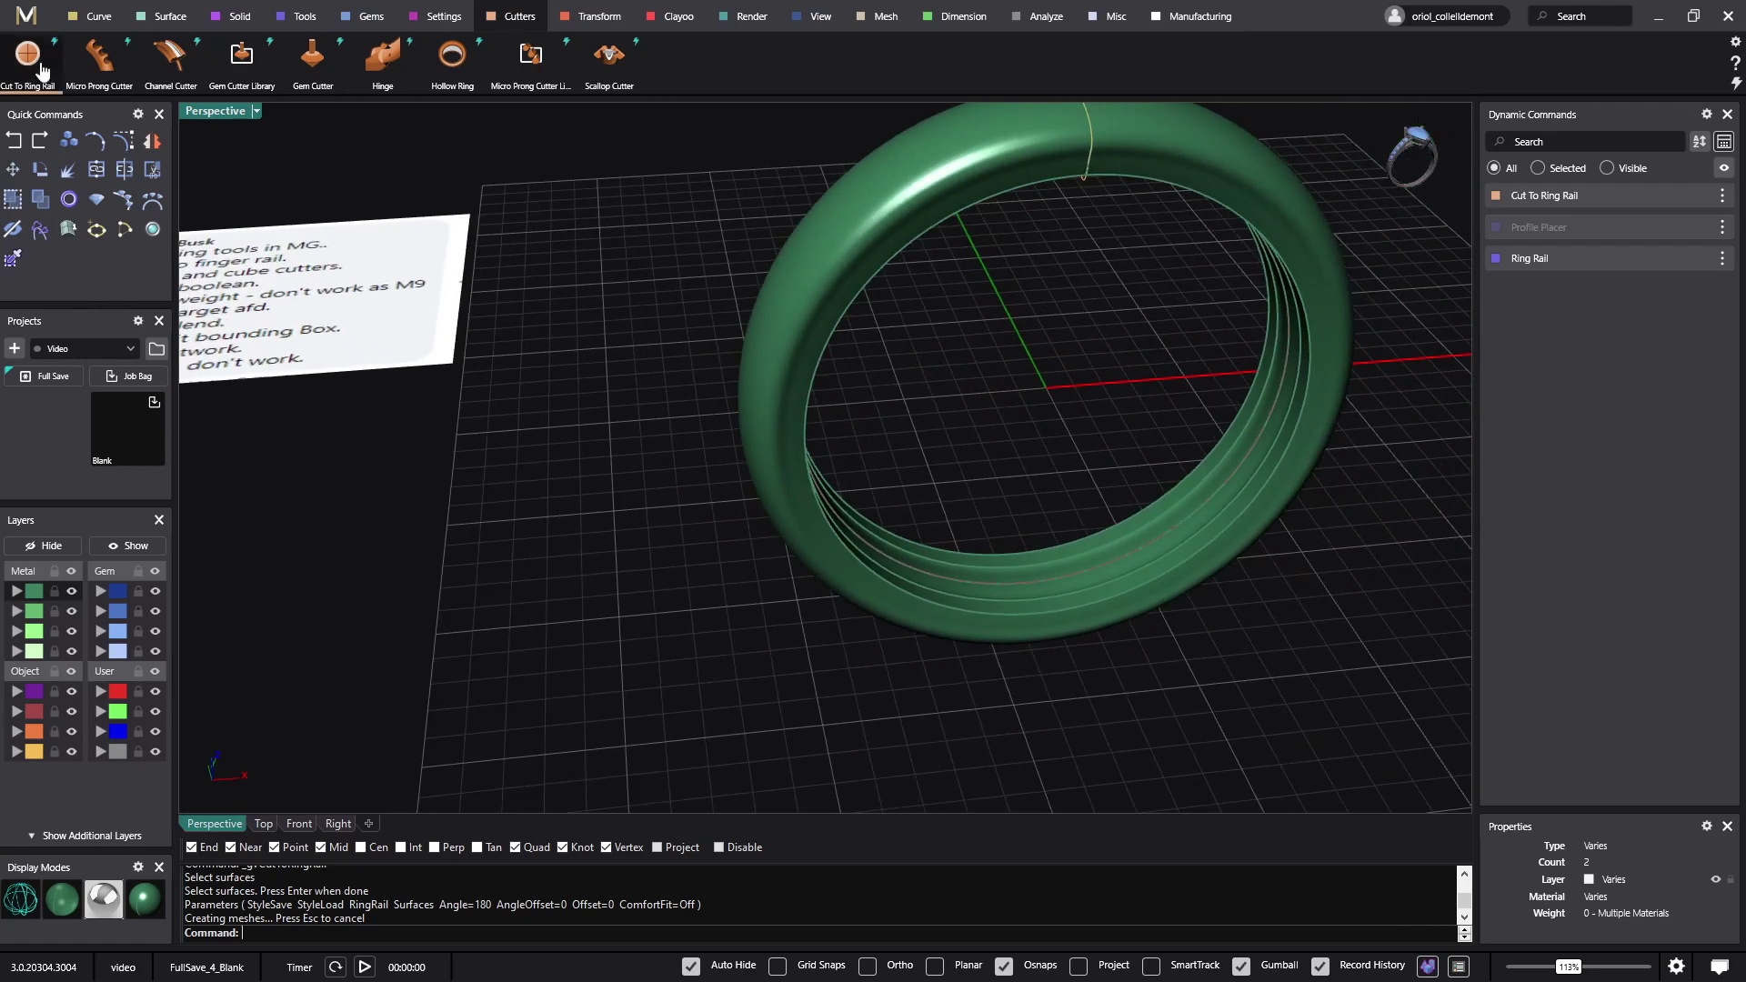
right_click_drag(382, 309, 586, 341)
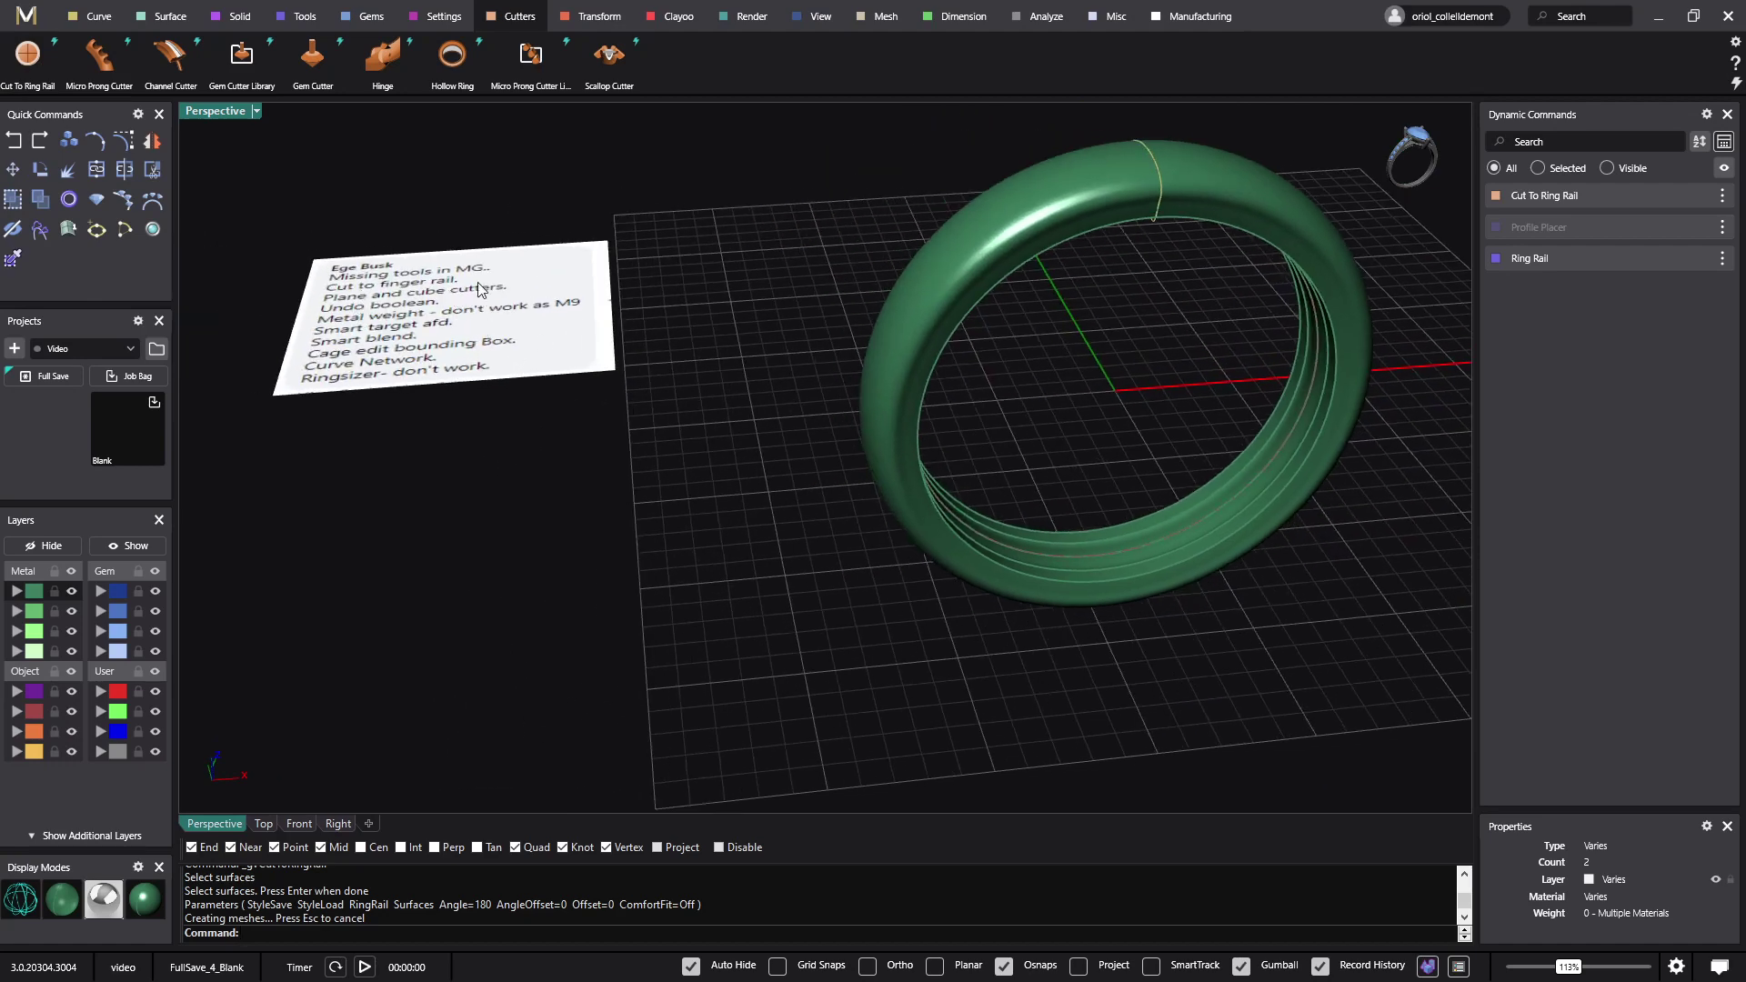
right_click_drag(643, 387, 682, 457)
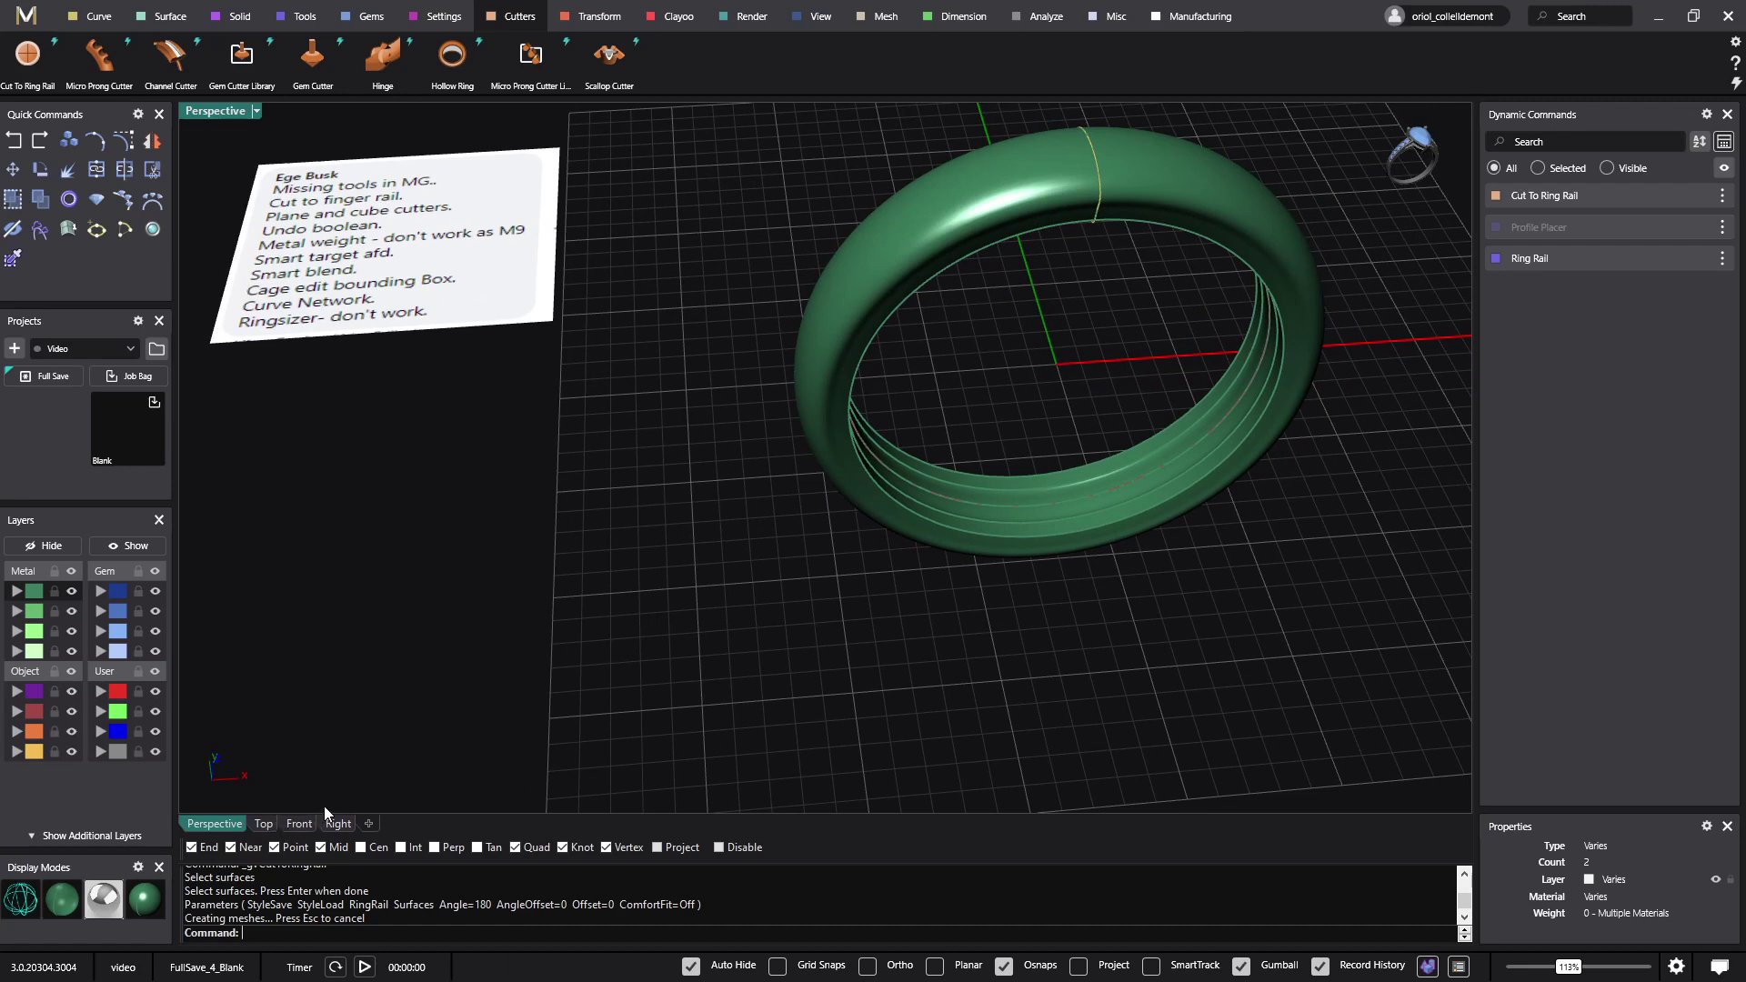
right_click_drag(812, 585, 795, 669)
key("Return")
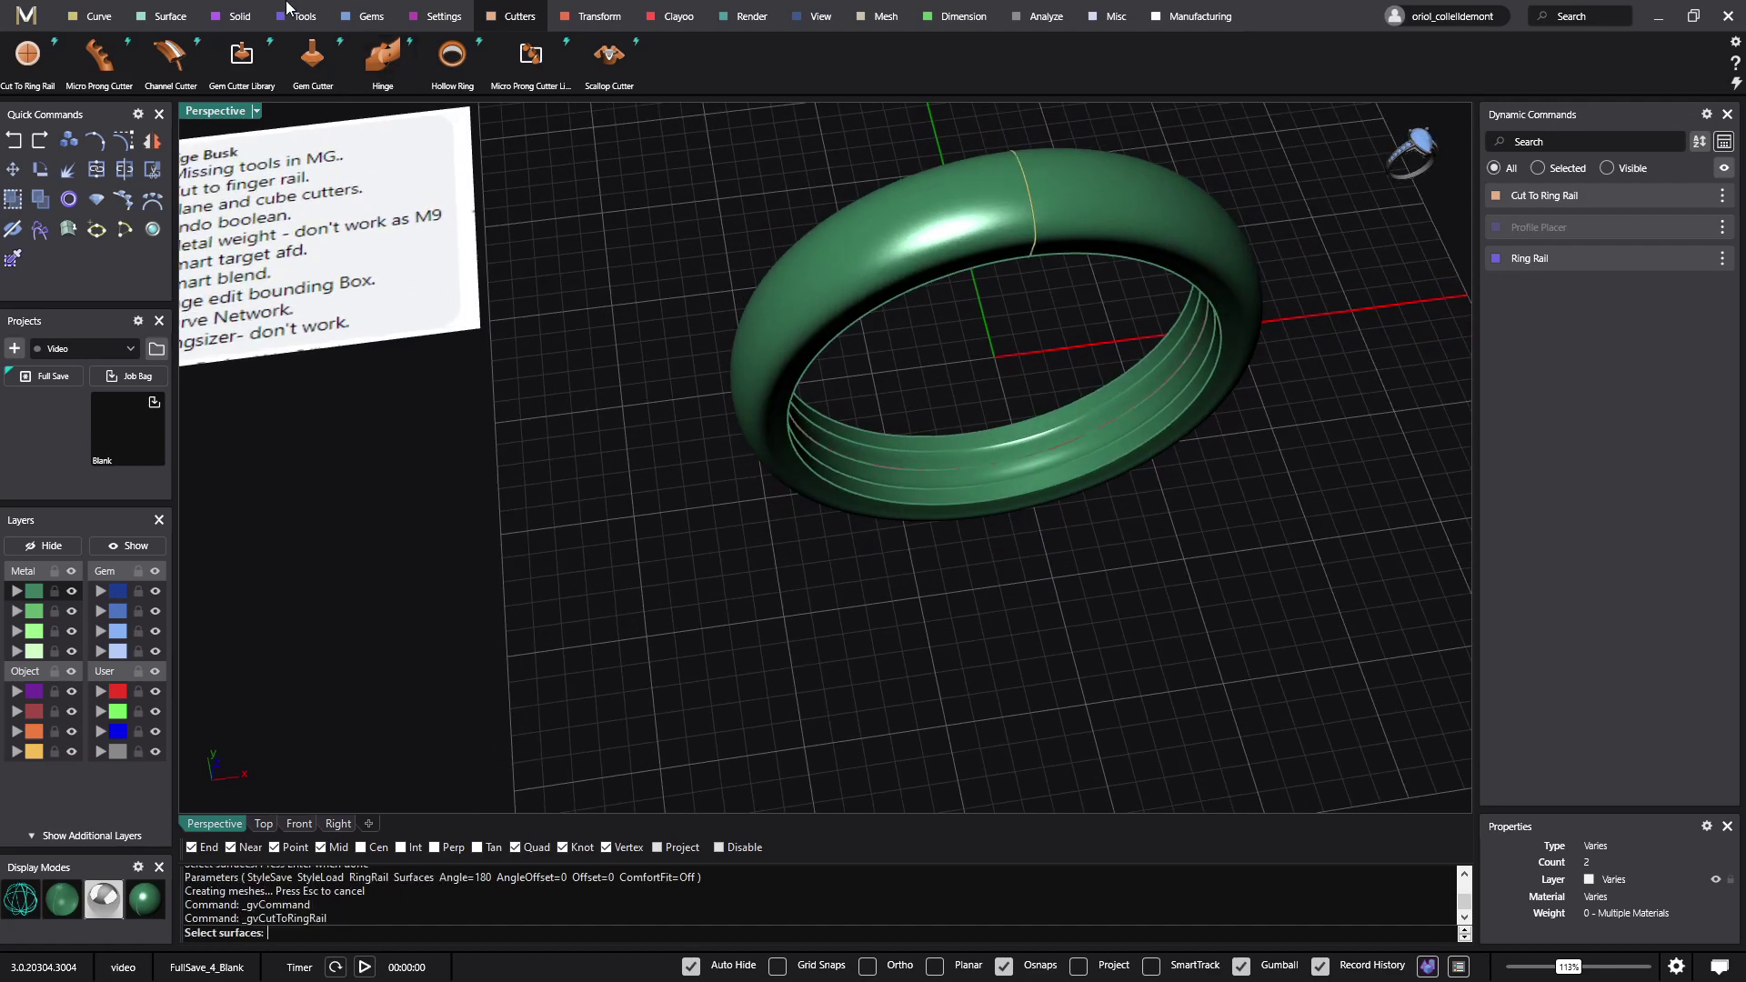
left_click(100, 18)
key("Escape")
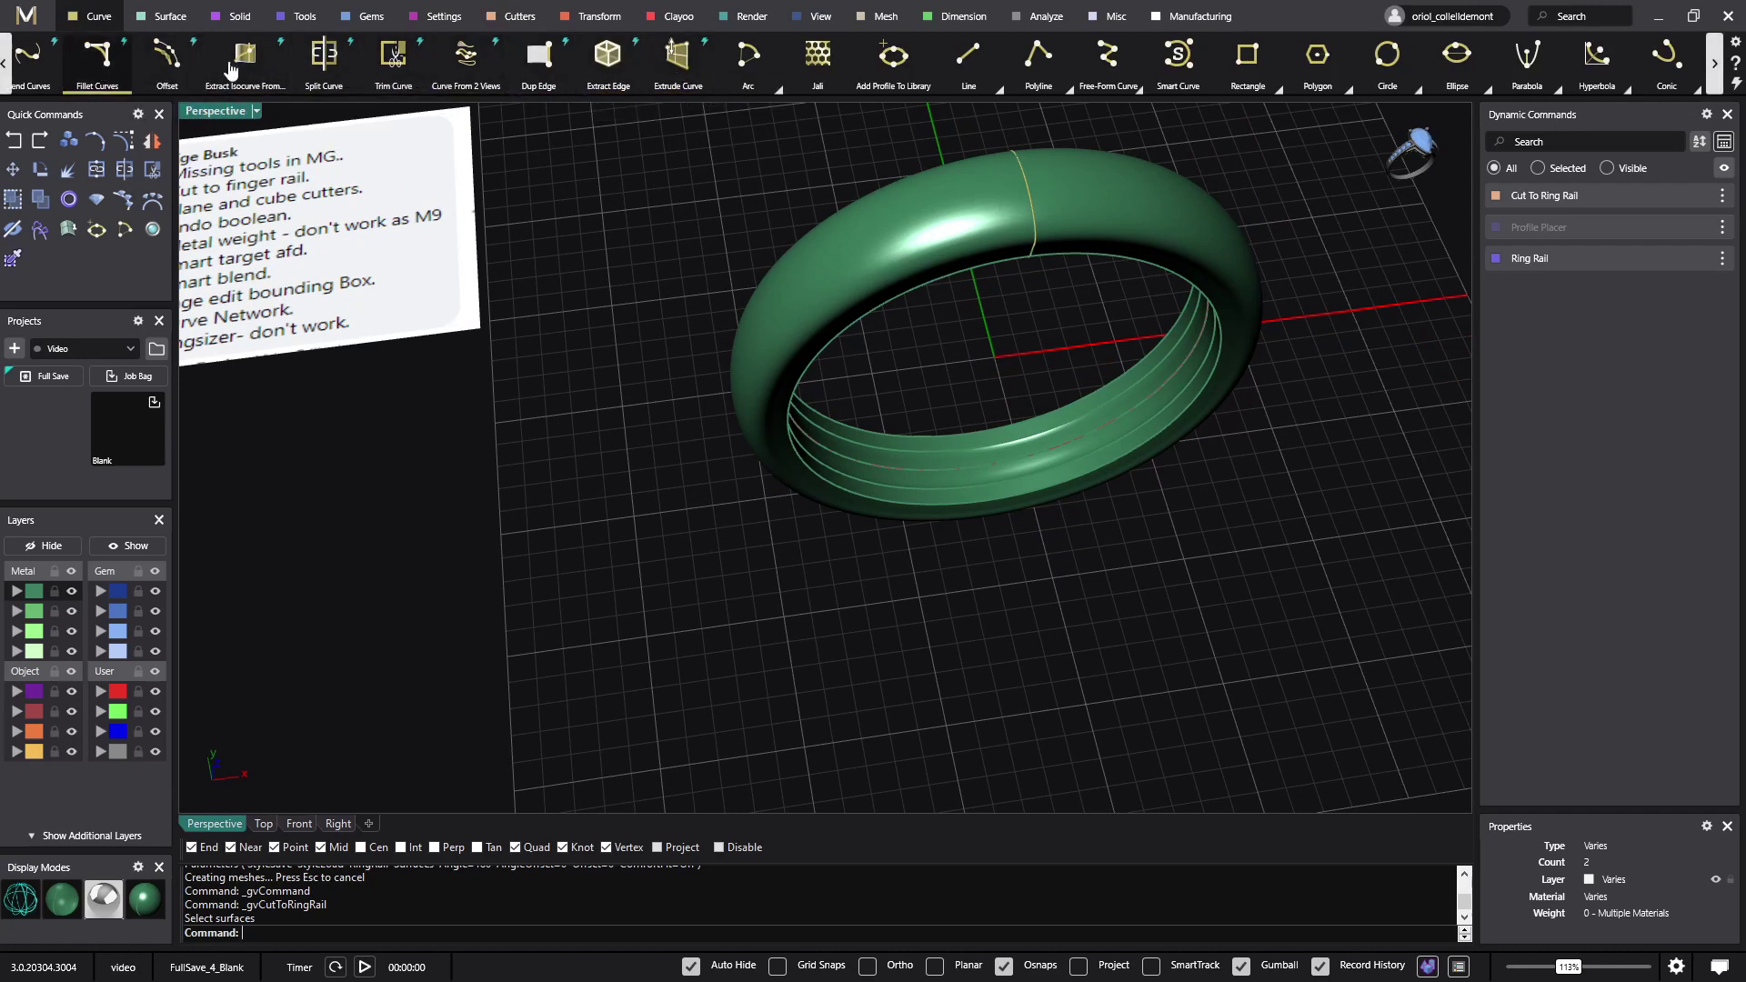
Draw a straight line across one side of the ring and extrude it 10 mm into a flat cutting plane.
left_click(1009, 57)
left_click(819, 167)
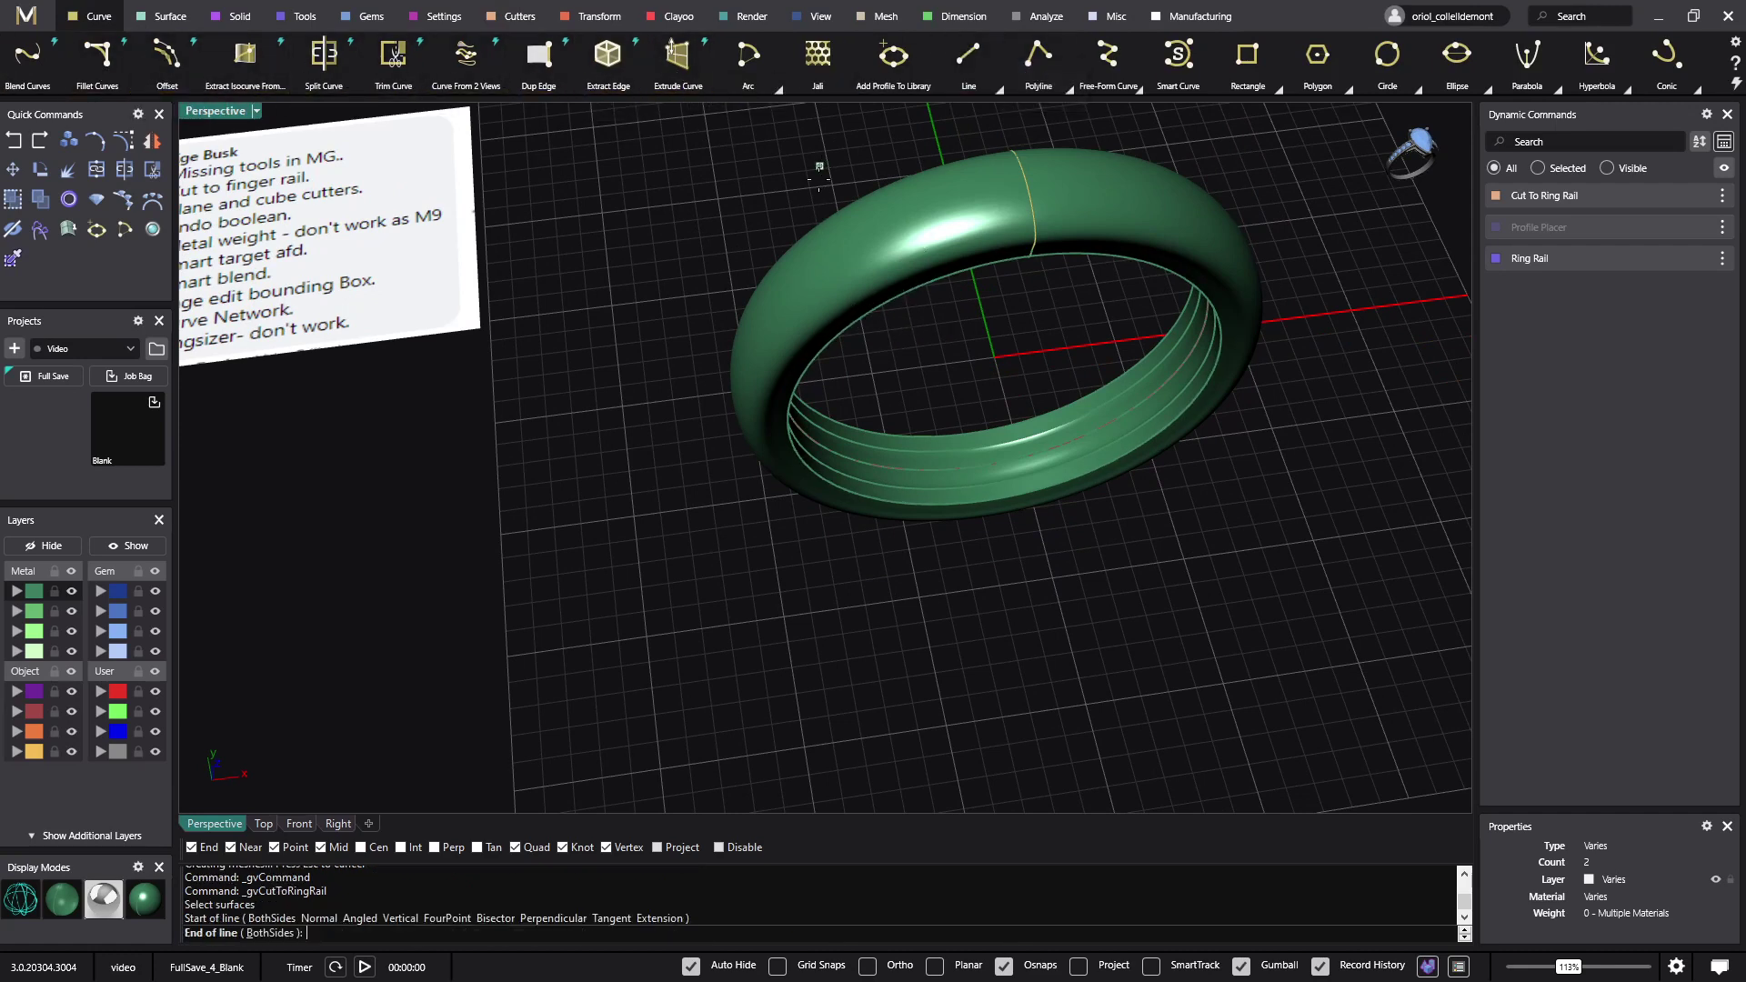
left_click(909, 603)
left_click(906, 581)
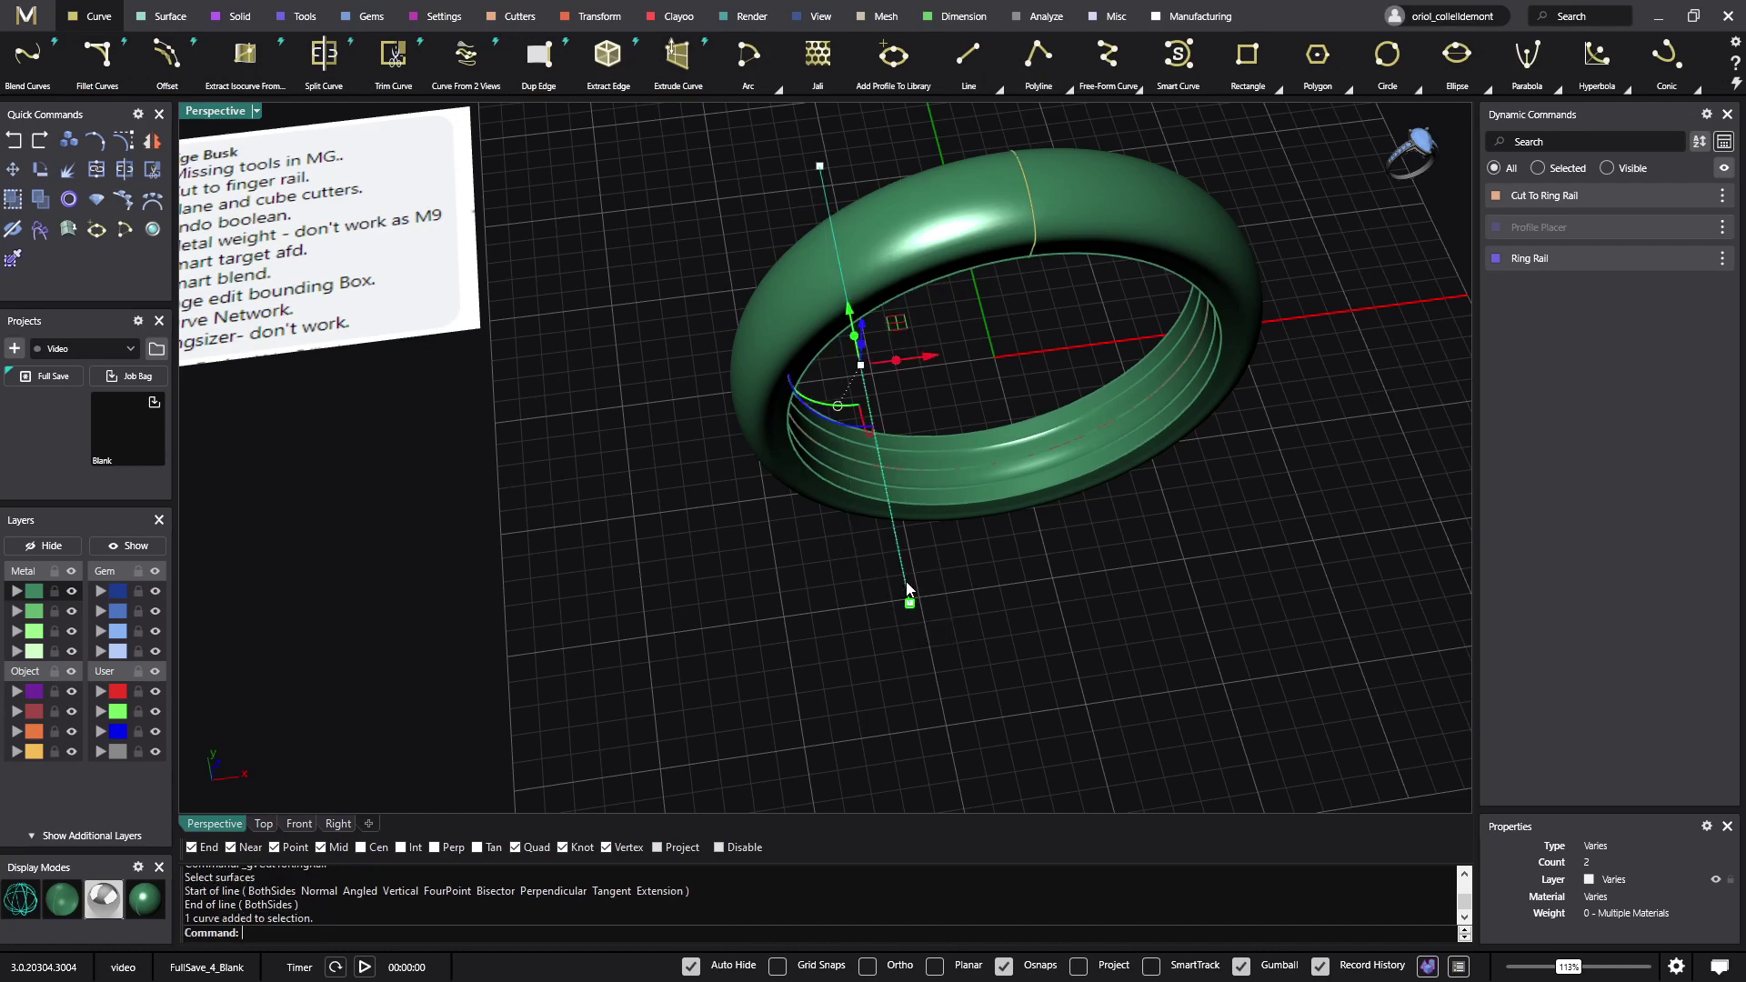
left_click(677, 56)
right_click_drag(847, 438, 679, 494)
left_click_drag(612, 490, 617, 684)
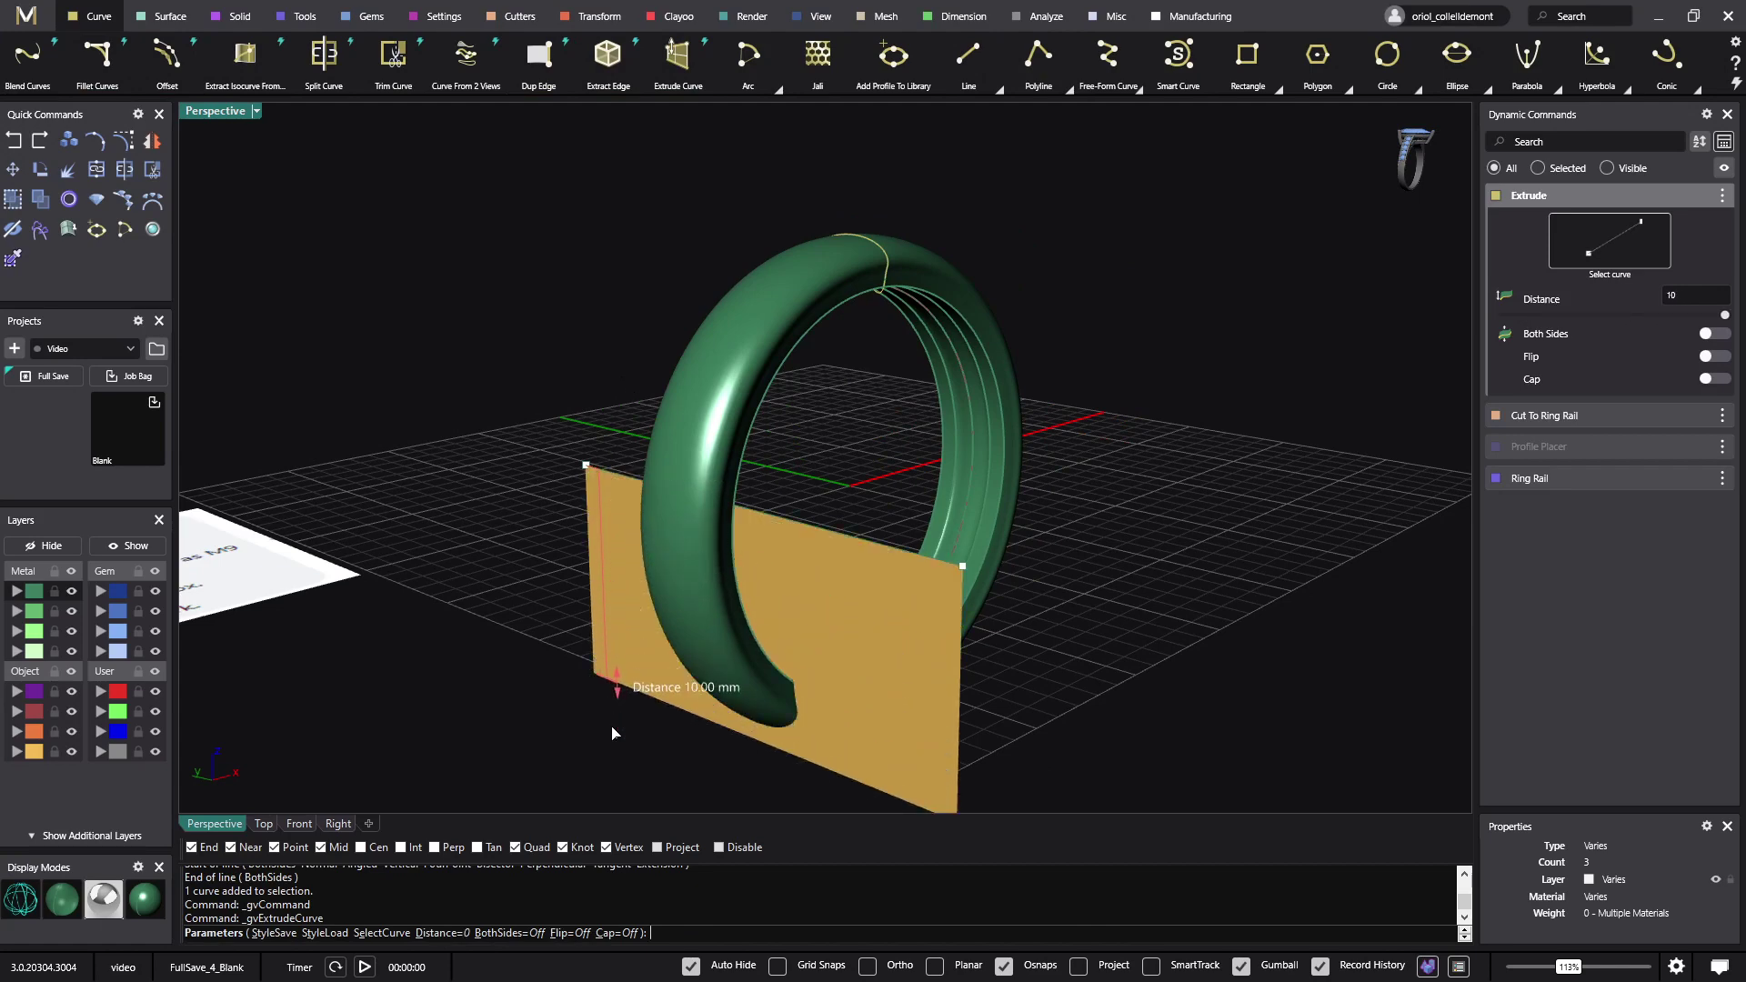
right_click_drag(1148, 610, 1039, 653)
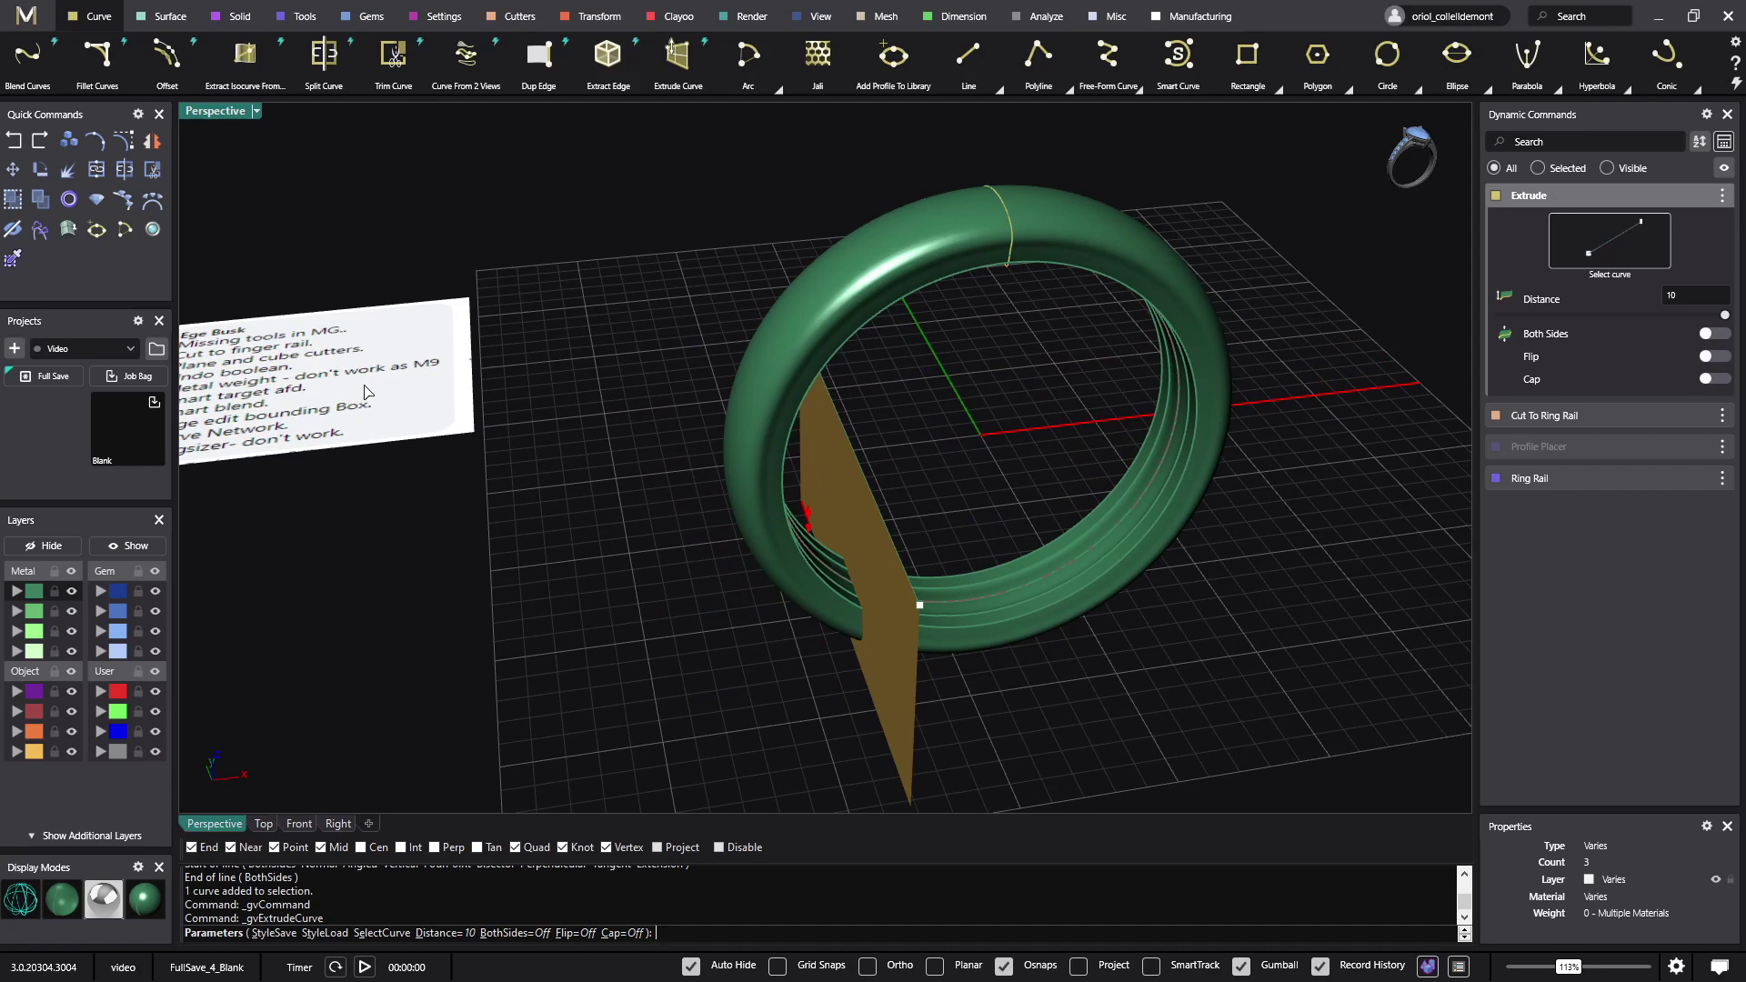
right_click_drag(359, 393, 502, 392, "shift")
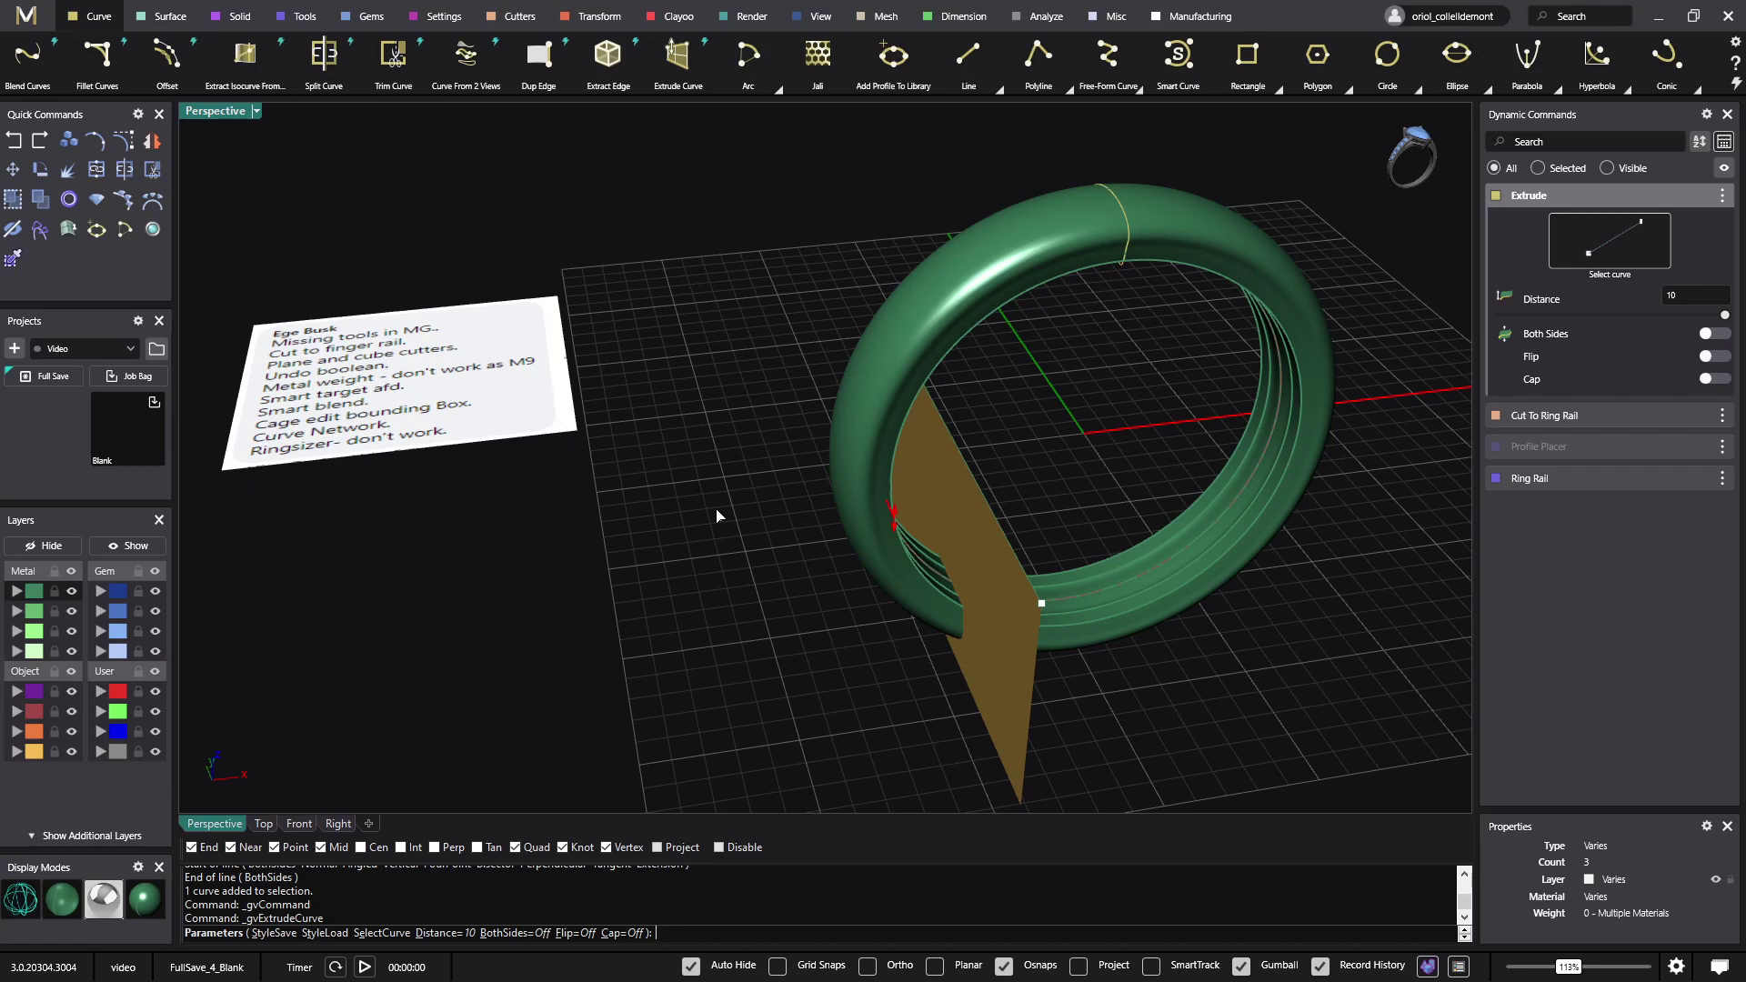
Leave the Extrude command and delete the straight line crossing the ring.
key("Escape")
right_click_drag(835, 491, 750, 522)
left_click(866, 498)
key("Delete")
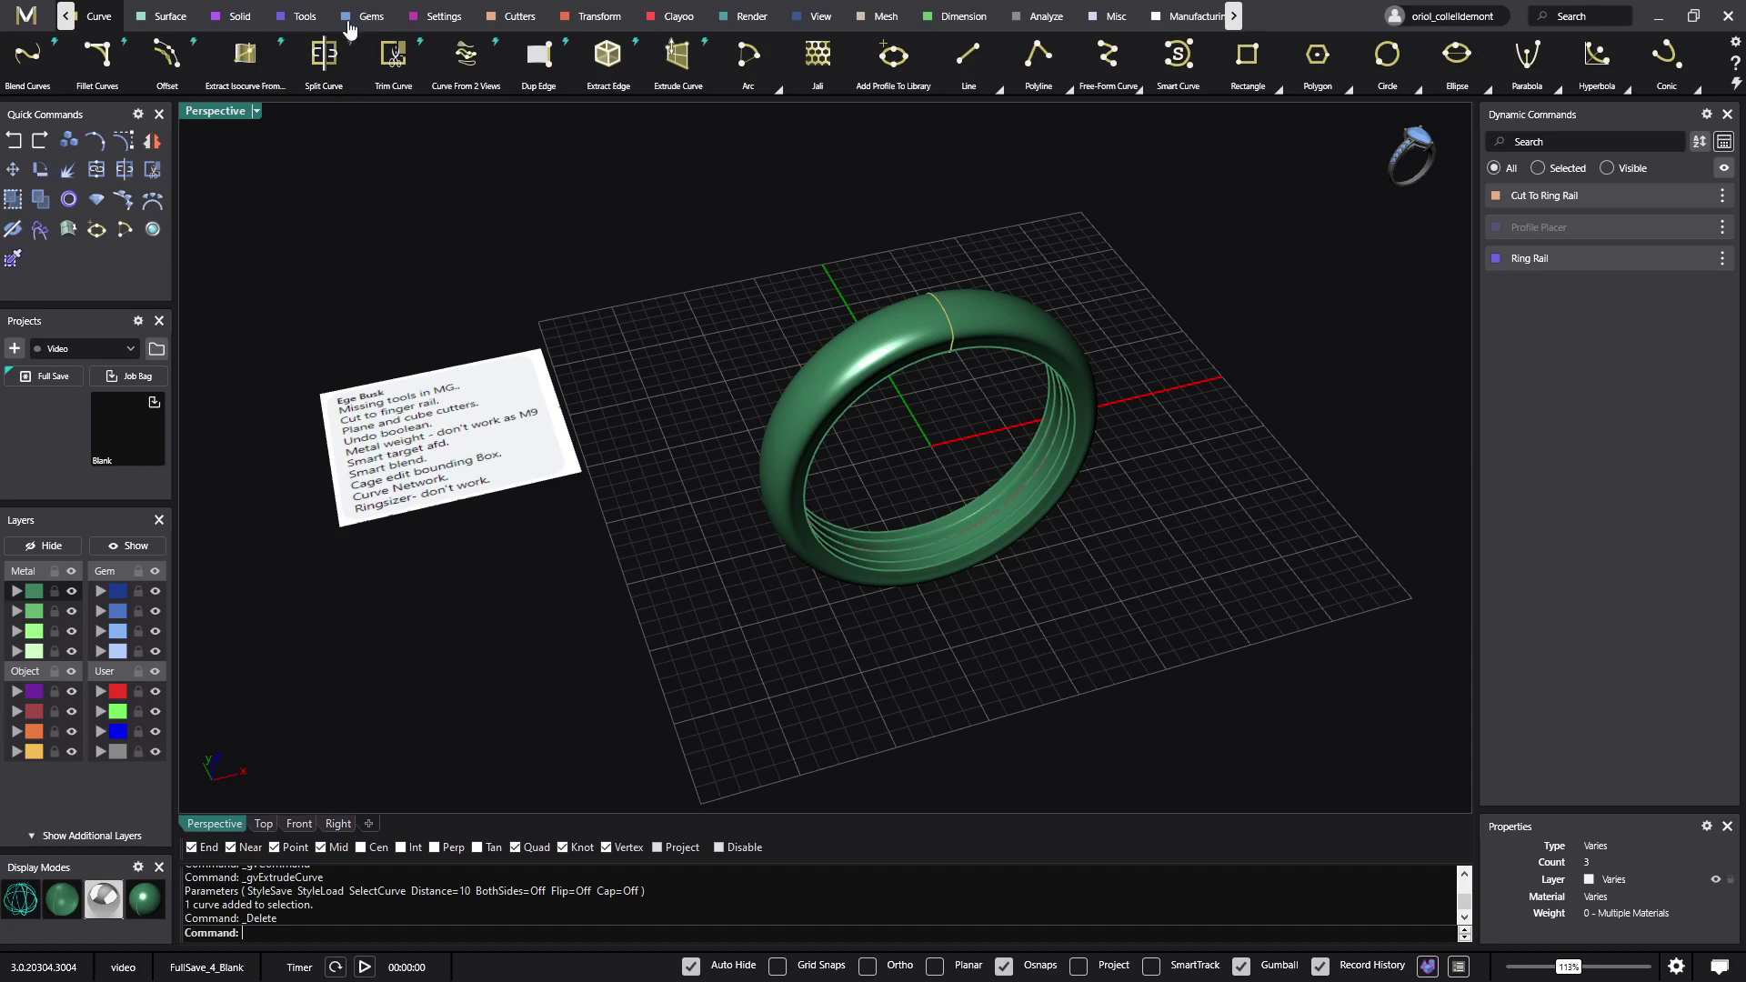
Extract an isocurve around the outer surface of the ring band at V position 0.5 with the 90 angle.
left_click(245, 54)
left_click(826, 363)
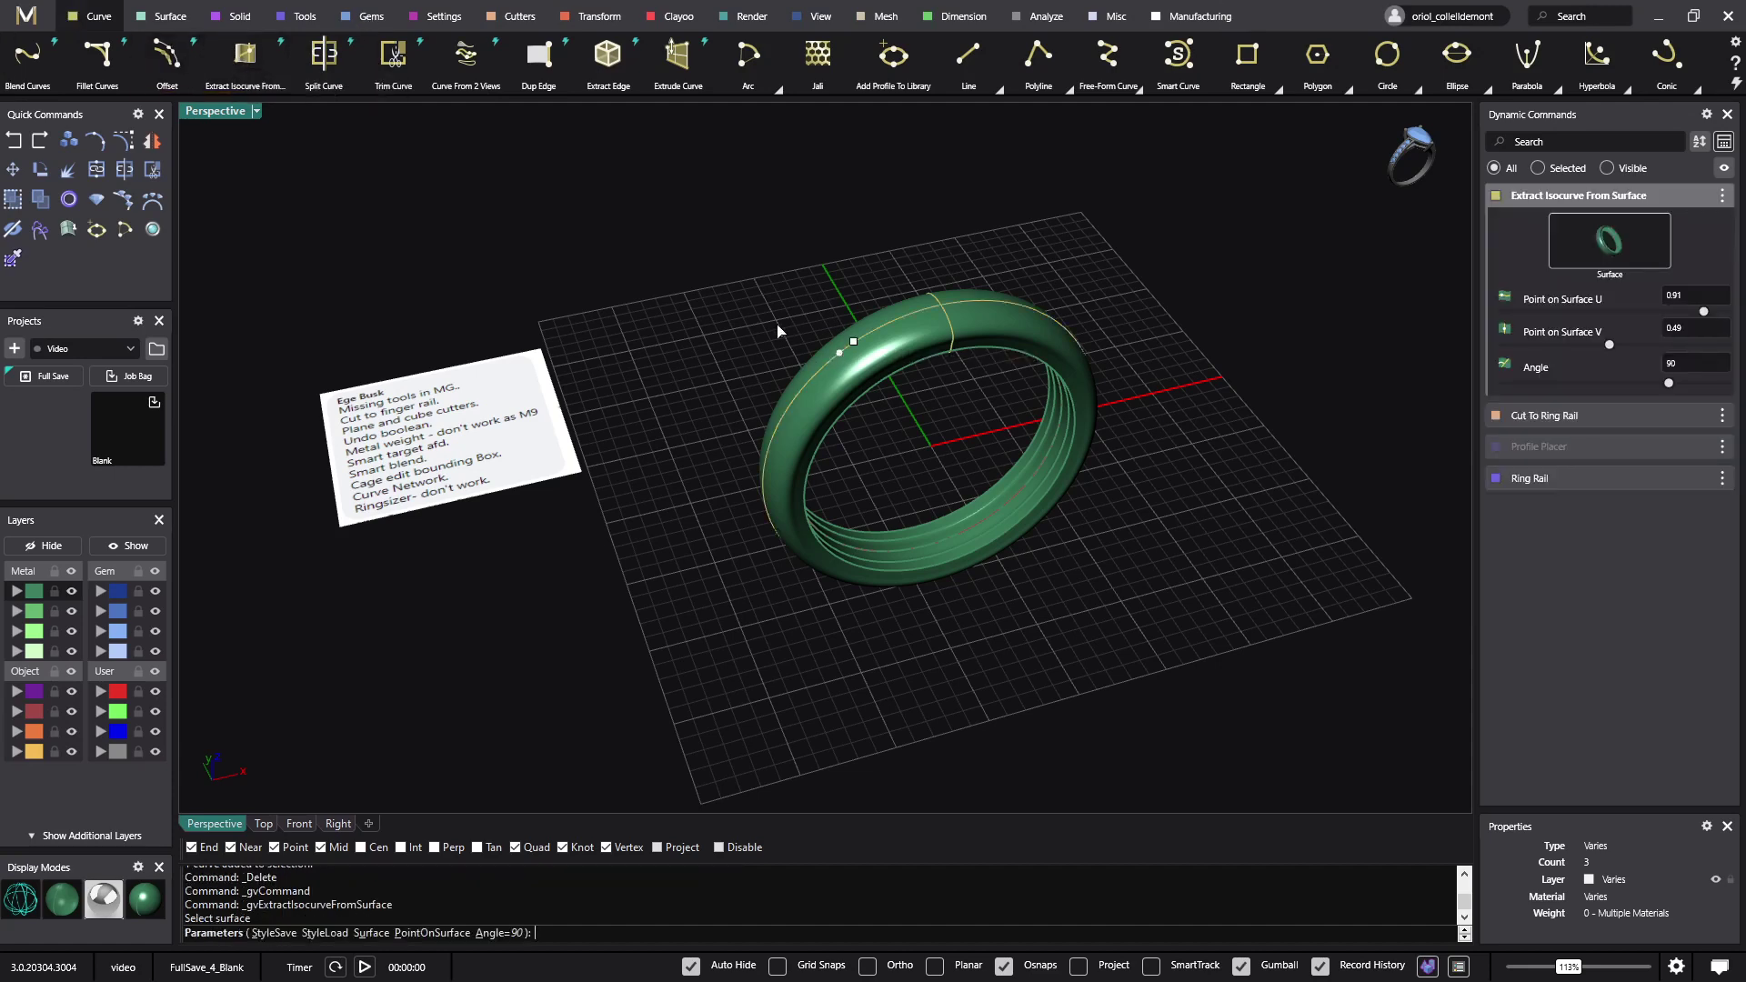
left_click(1714, 333)
type(".5")
key("Return")
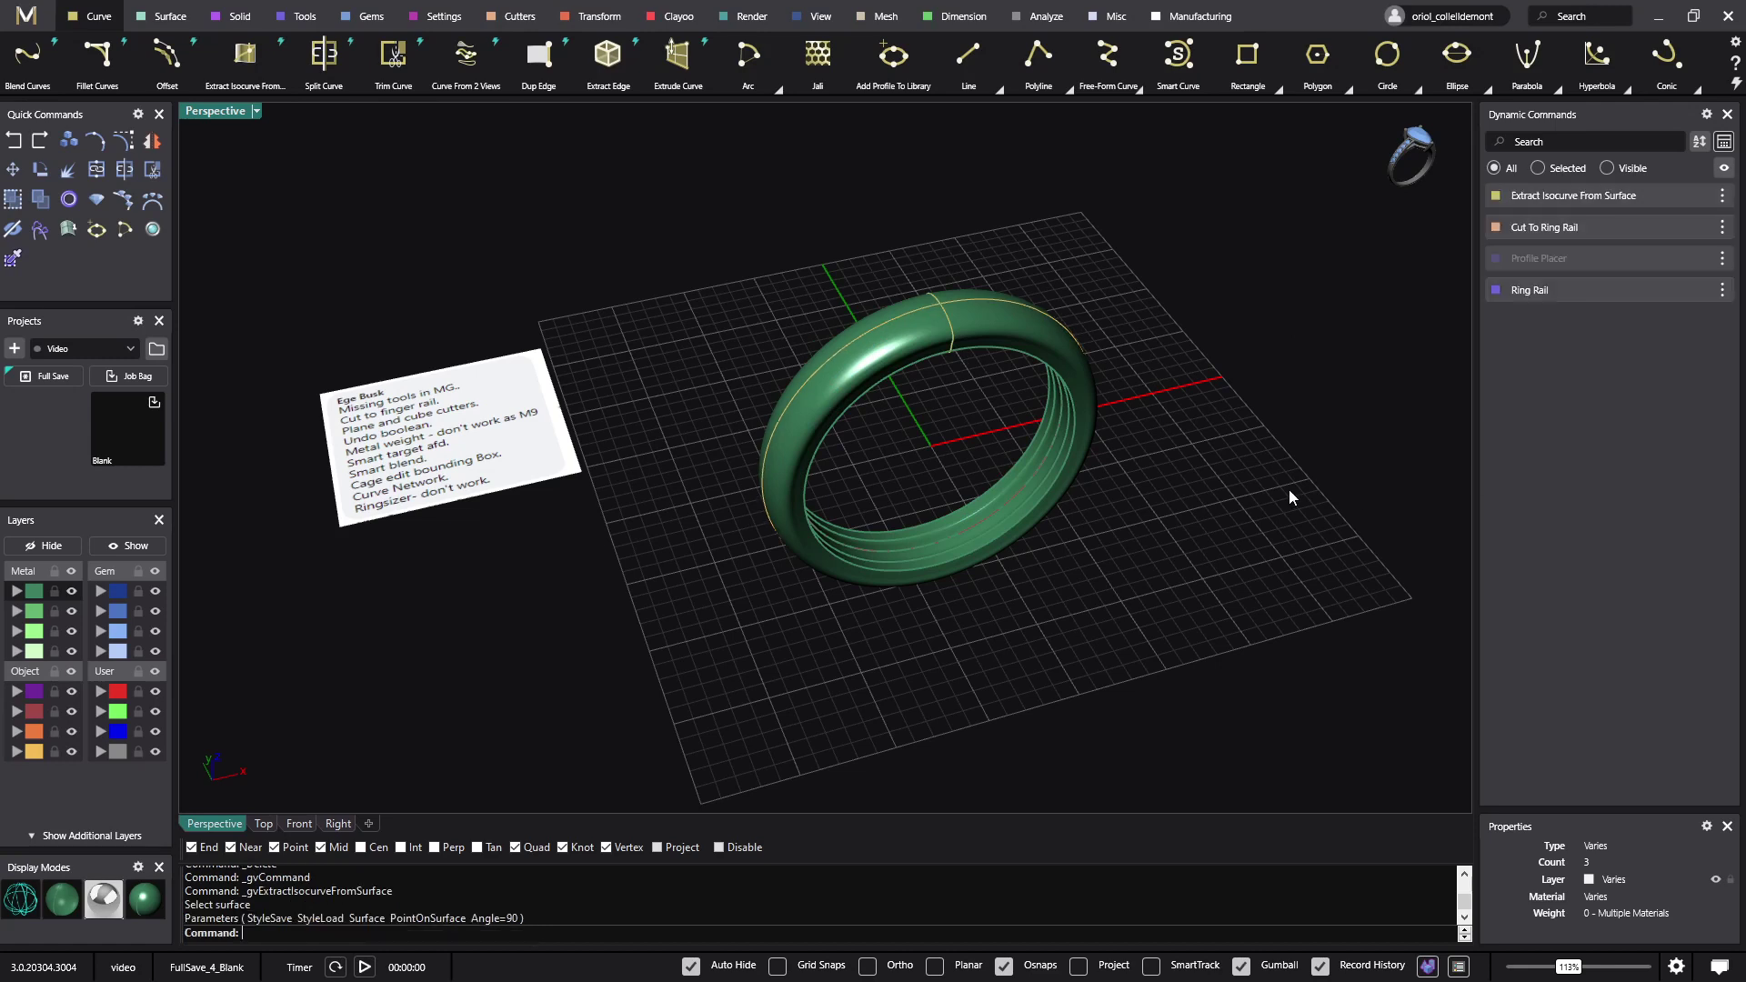
Place round diamonds along the extracted isocurve with Gems On Curve, ending the row at position 0.155.
left_click(918, 311)
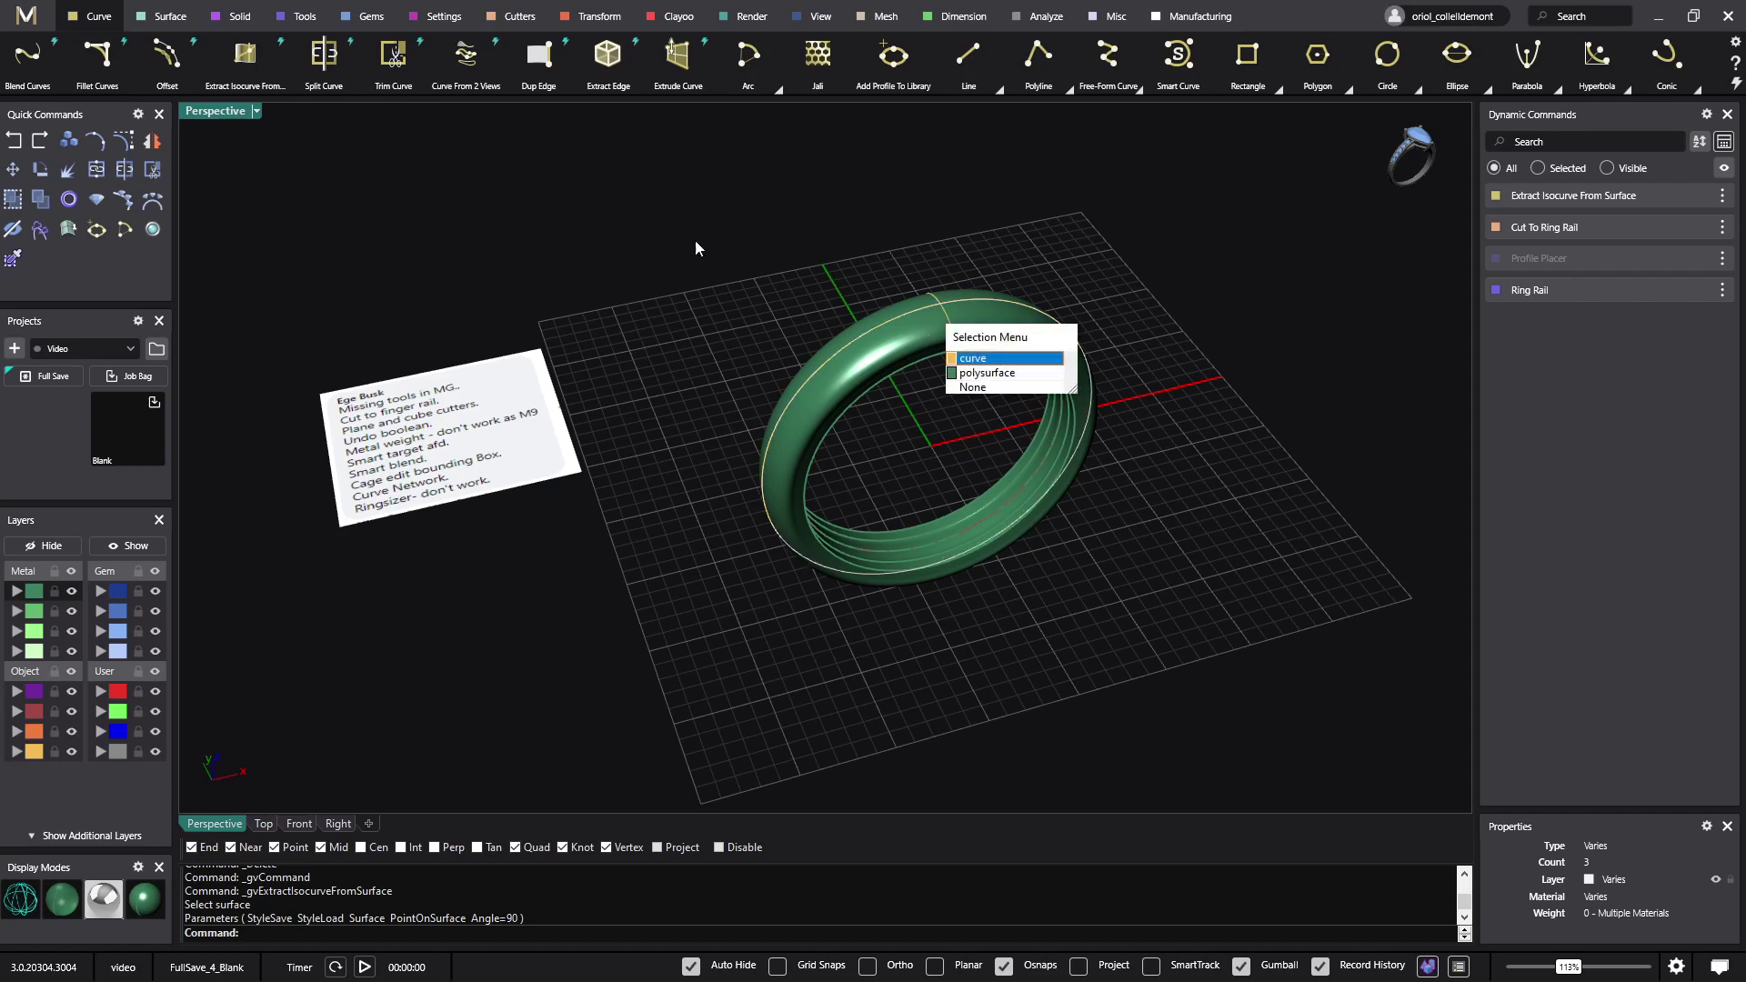
left_click(989, 360)
left_click(371, 17)
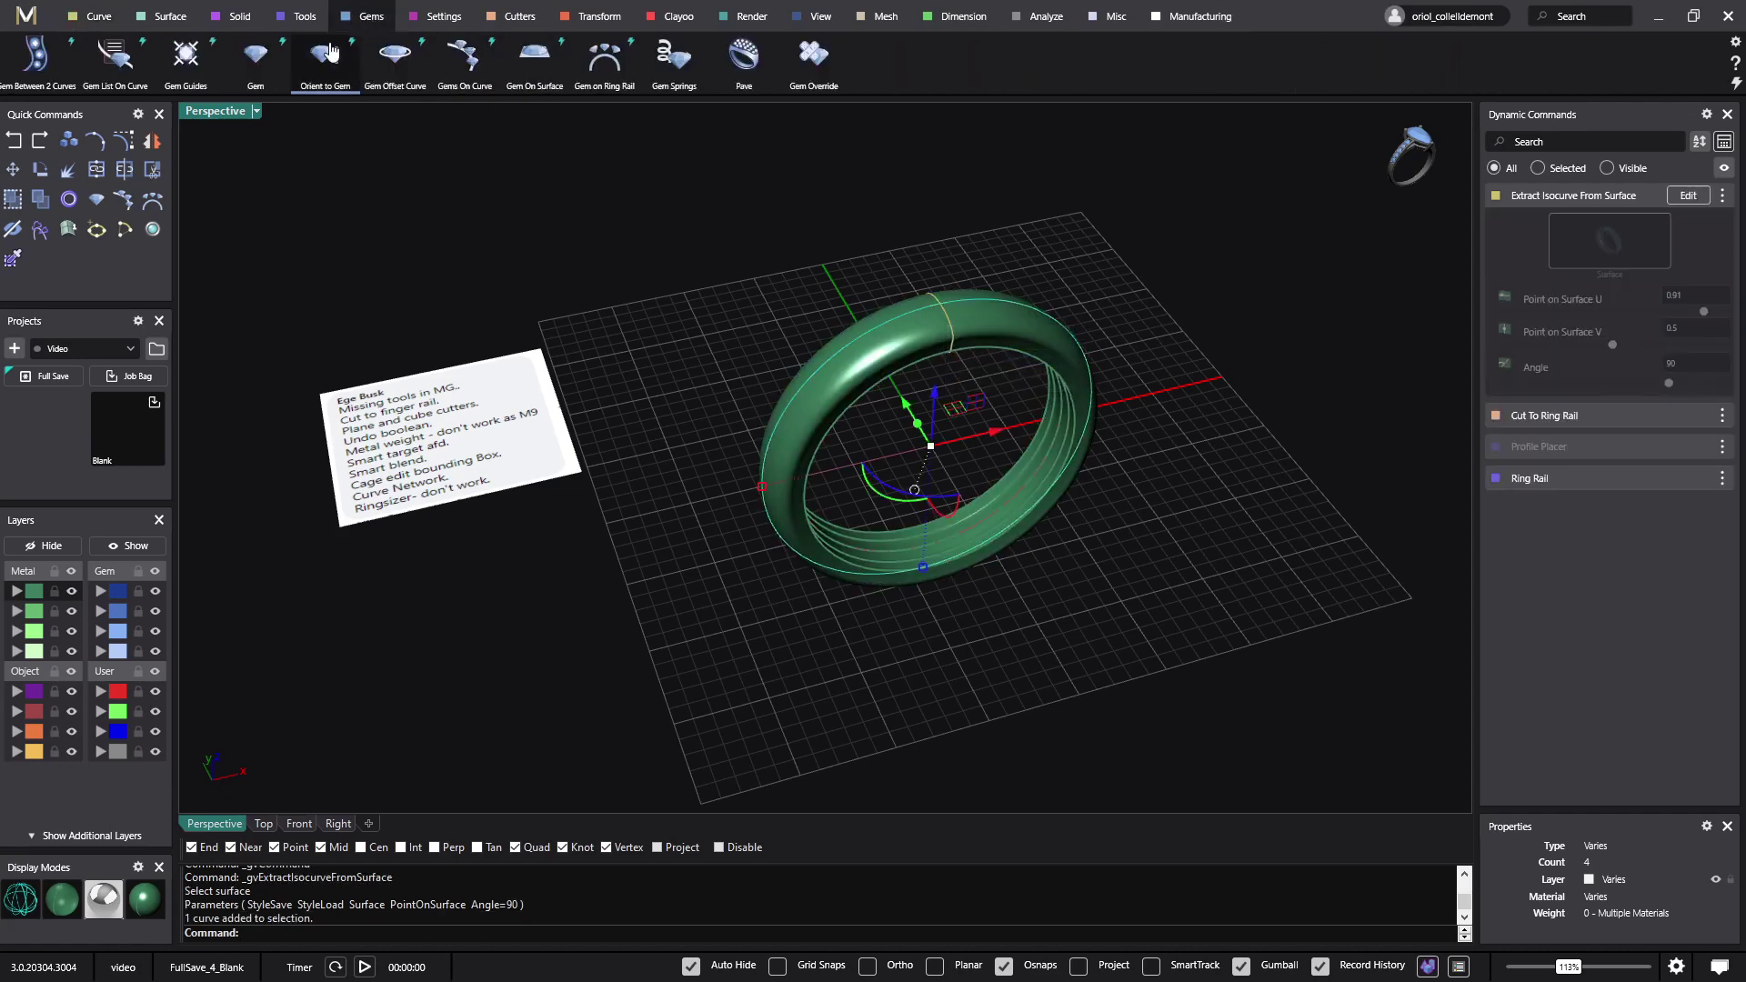
left_click(465, 56)
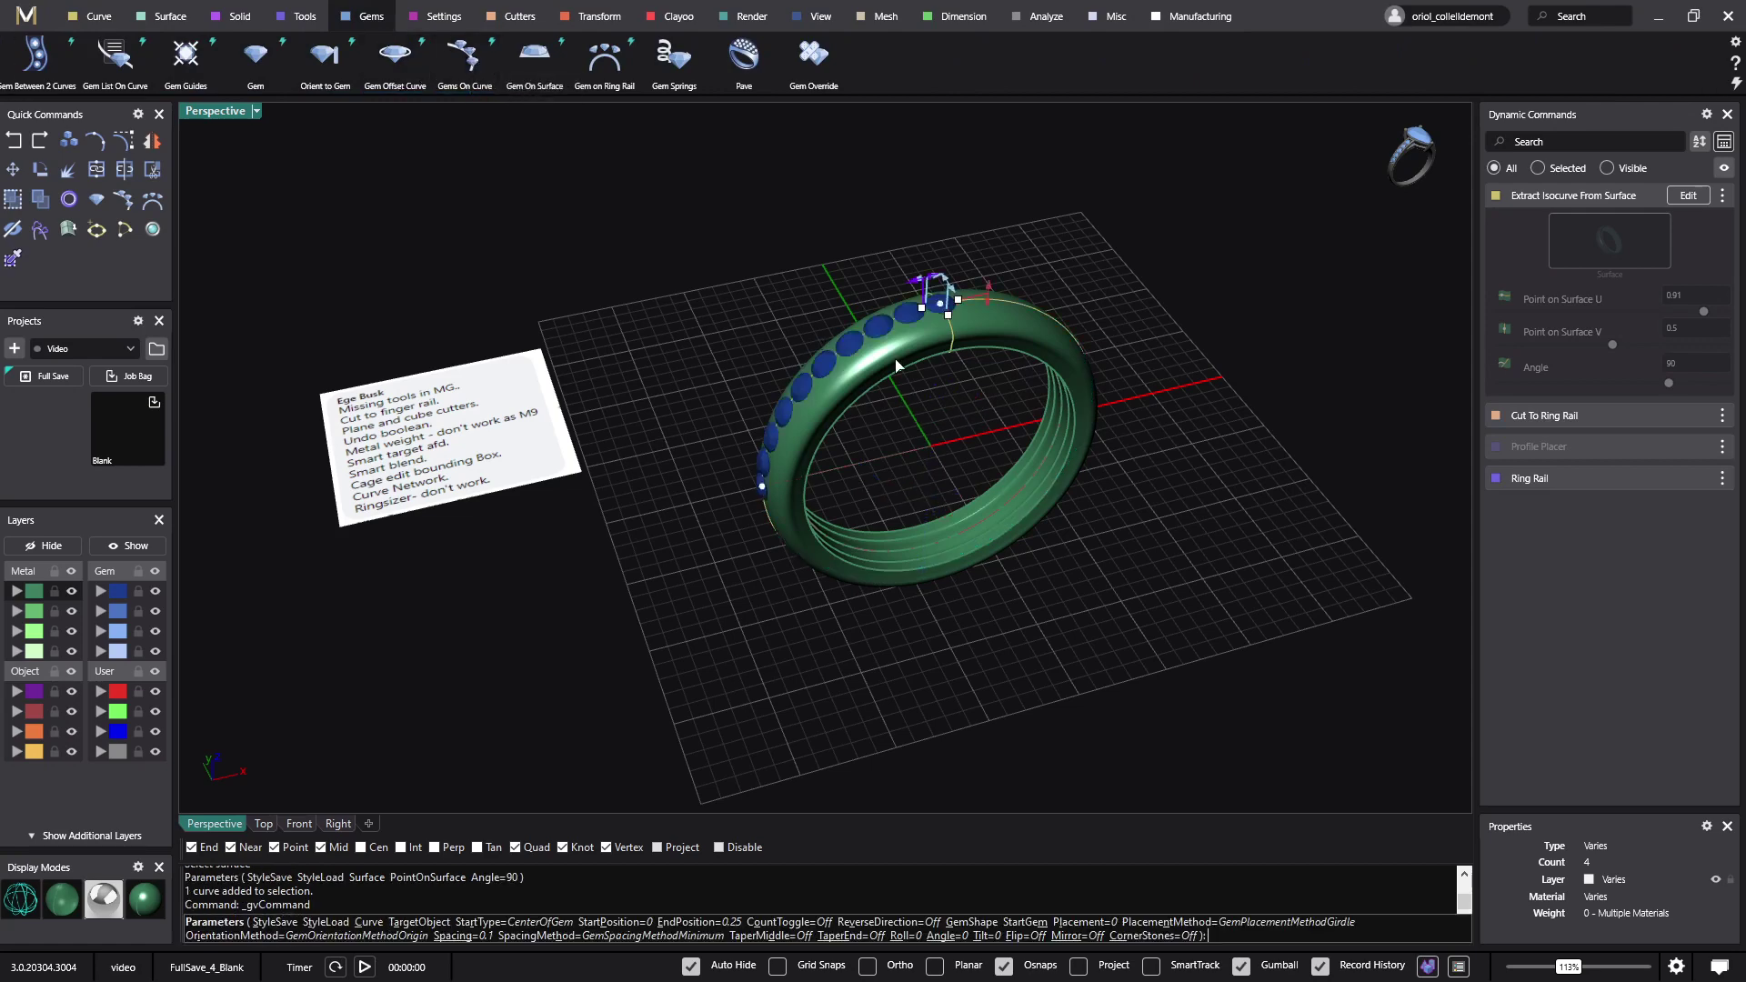
right_click_drag(823, 341, 764, 319)
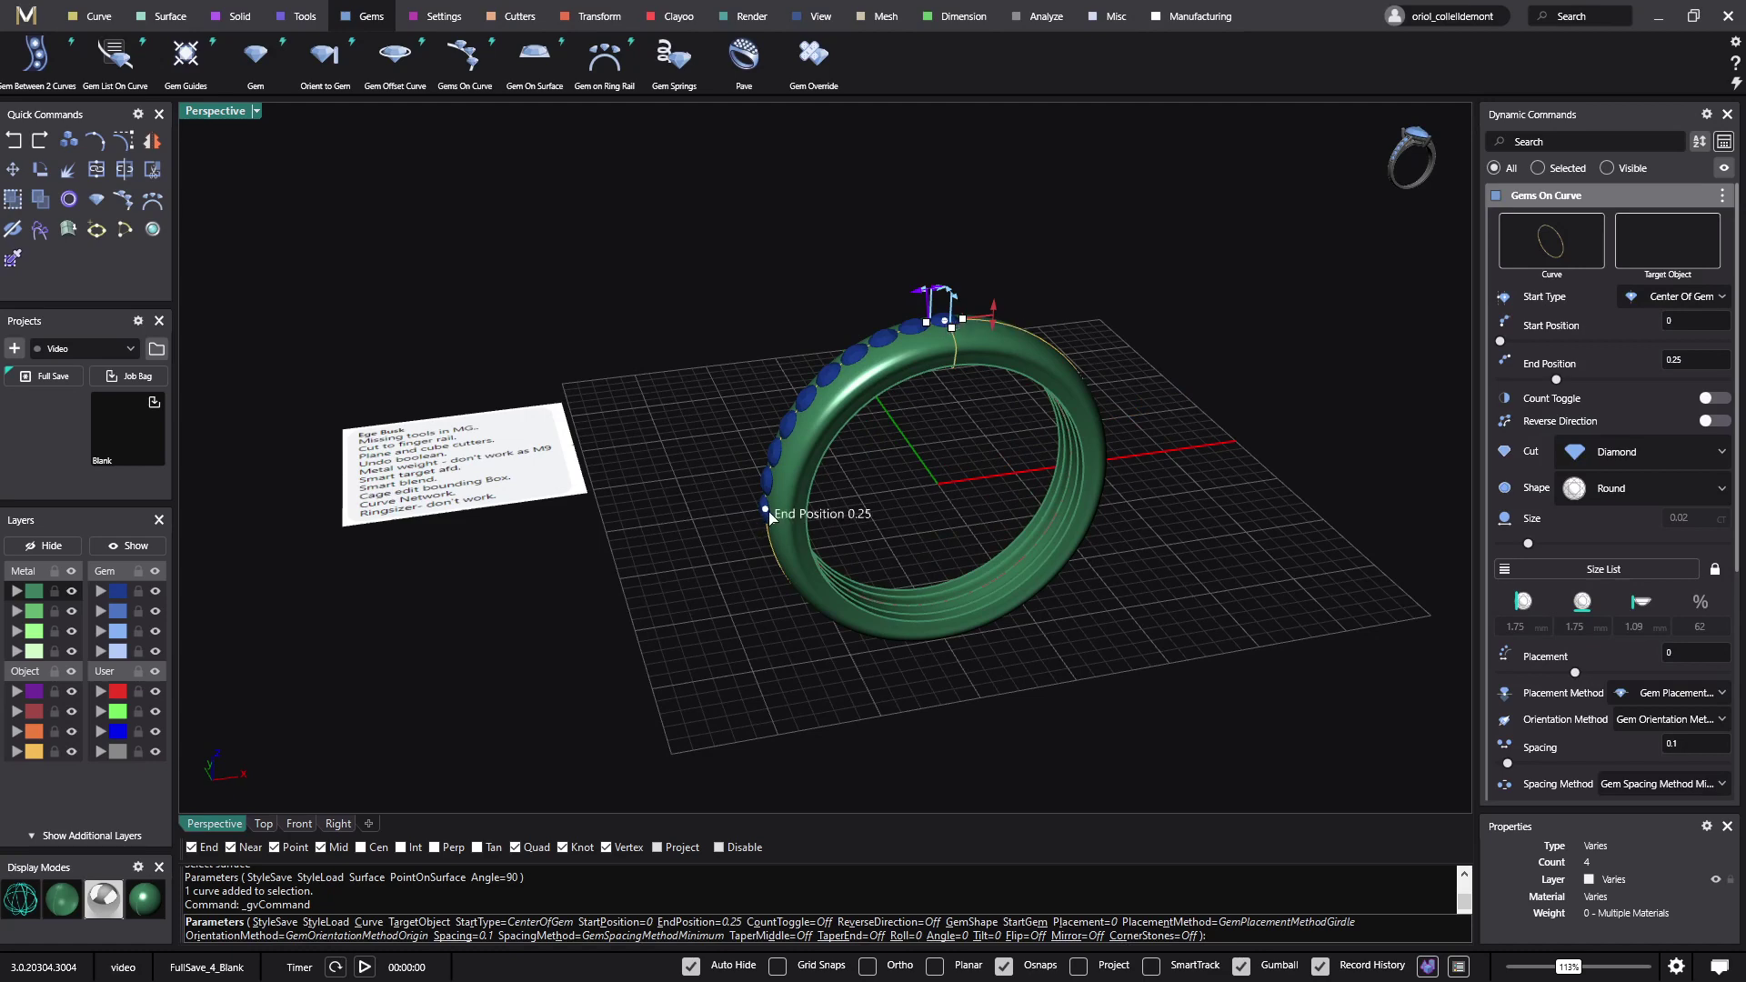
left_click_drag(768, 511, 806, 420)
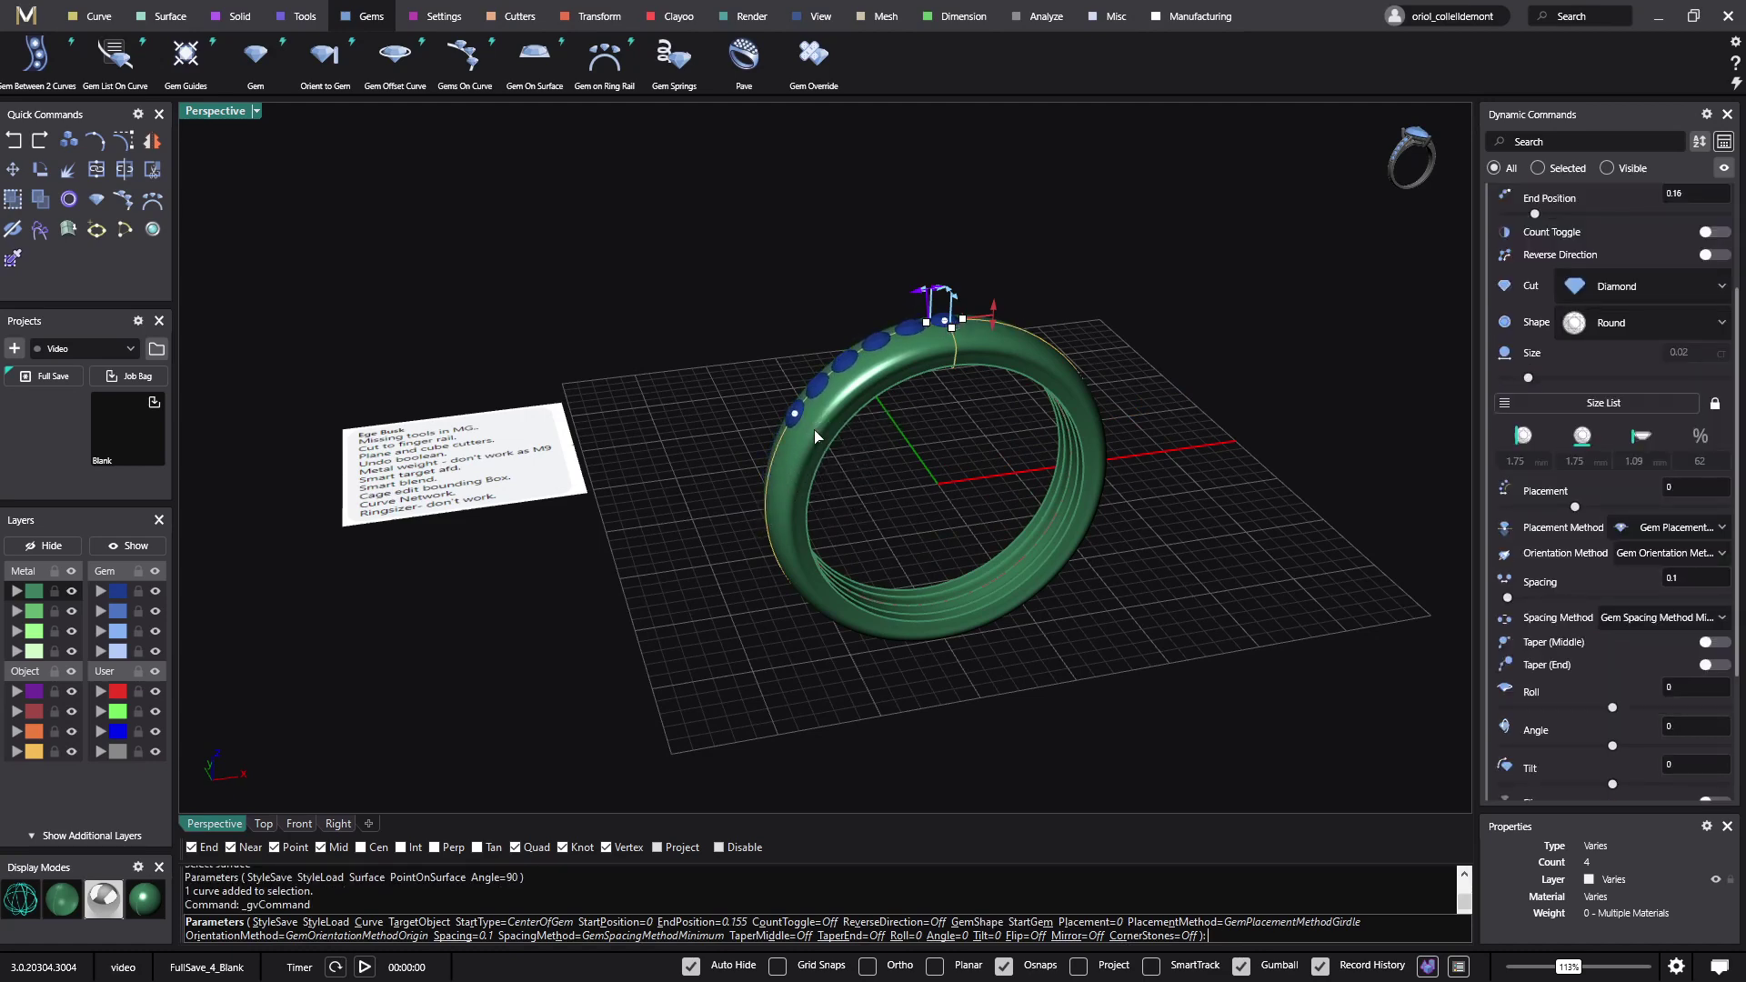
Mirror the row of diamonds to the other side of the band and finish the gem placement.
scroll(1615, 626, "down", 1)
left_click(1714, 742)
right_click(1248, 575)
right_click_drag(1248, 575, 1173, 514)
Create gem cutters for all the diamonds on the band, with top length 3 and bottom length -3.
left_click(818, 356)
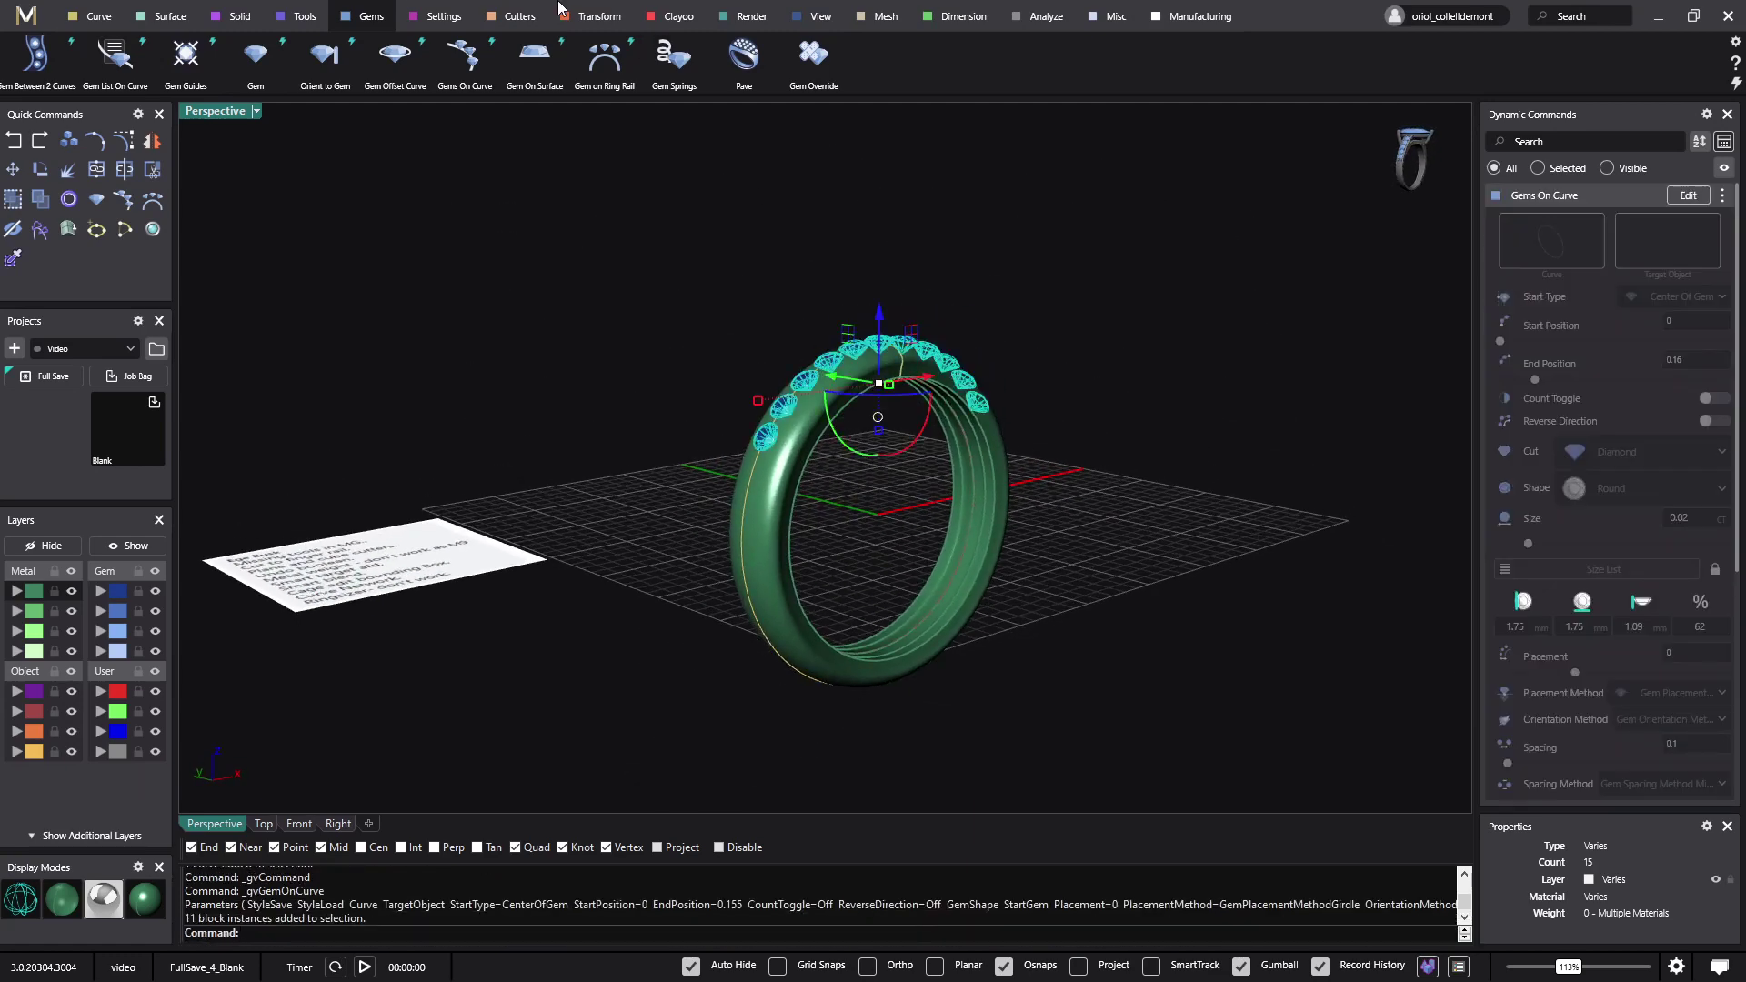
left_click(520, 16)
left_click(307, 66)
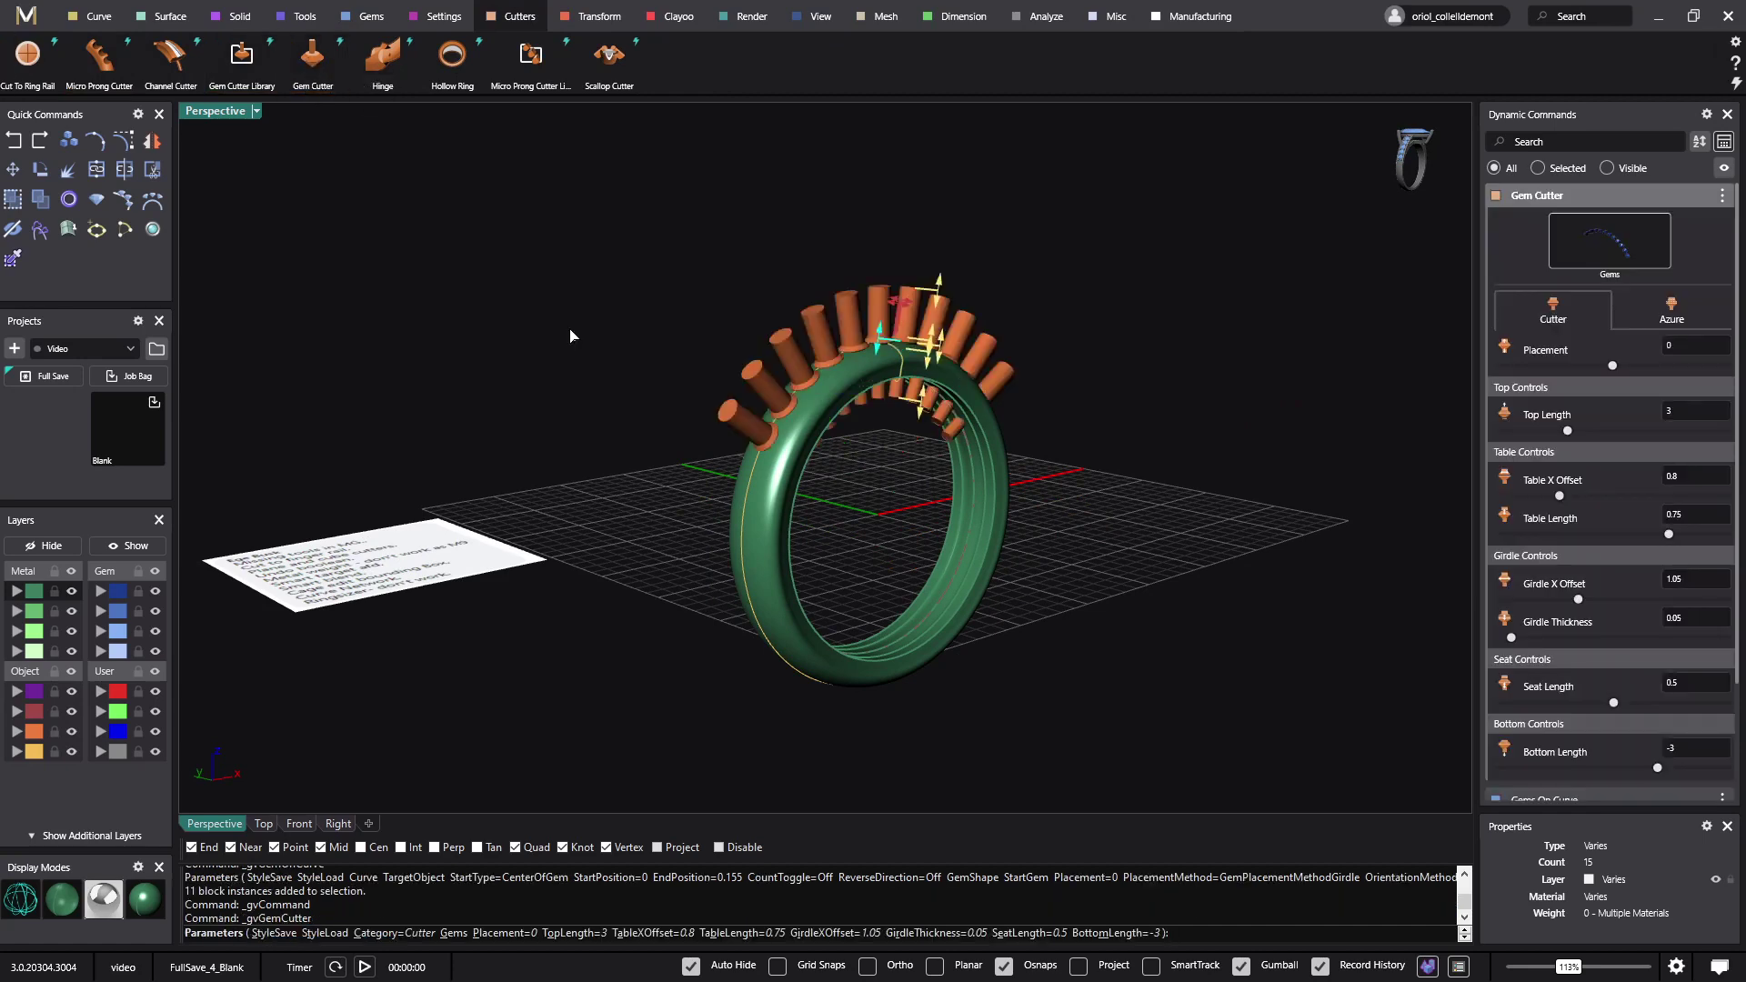
key("Return")
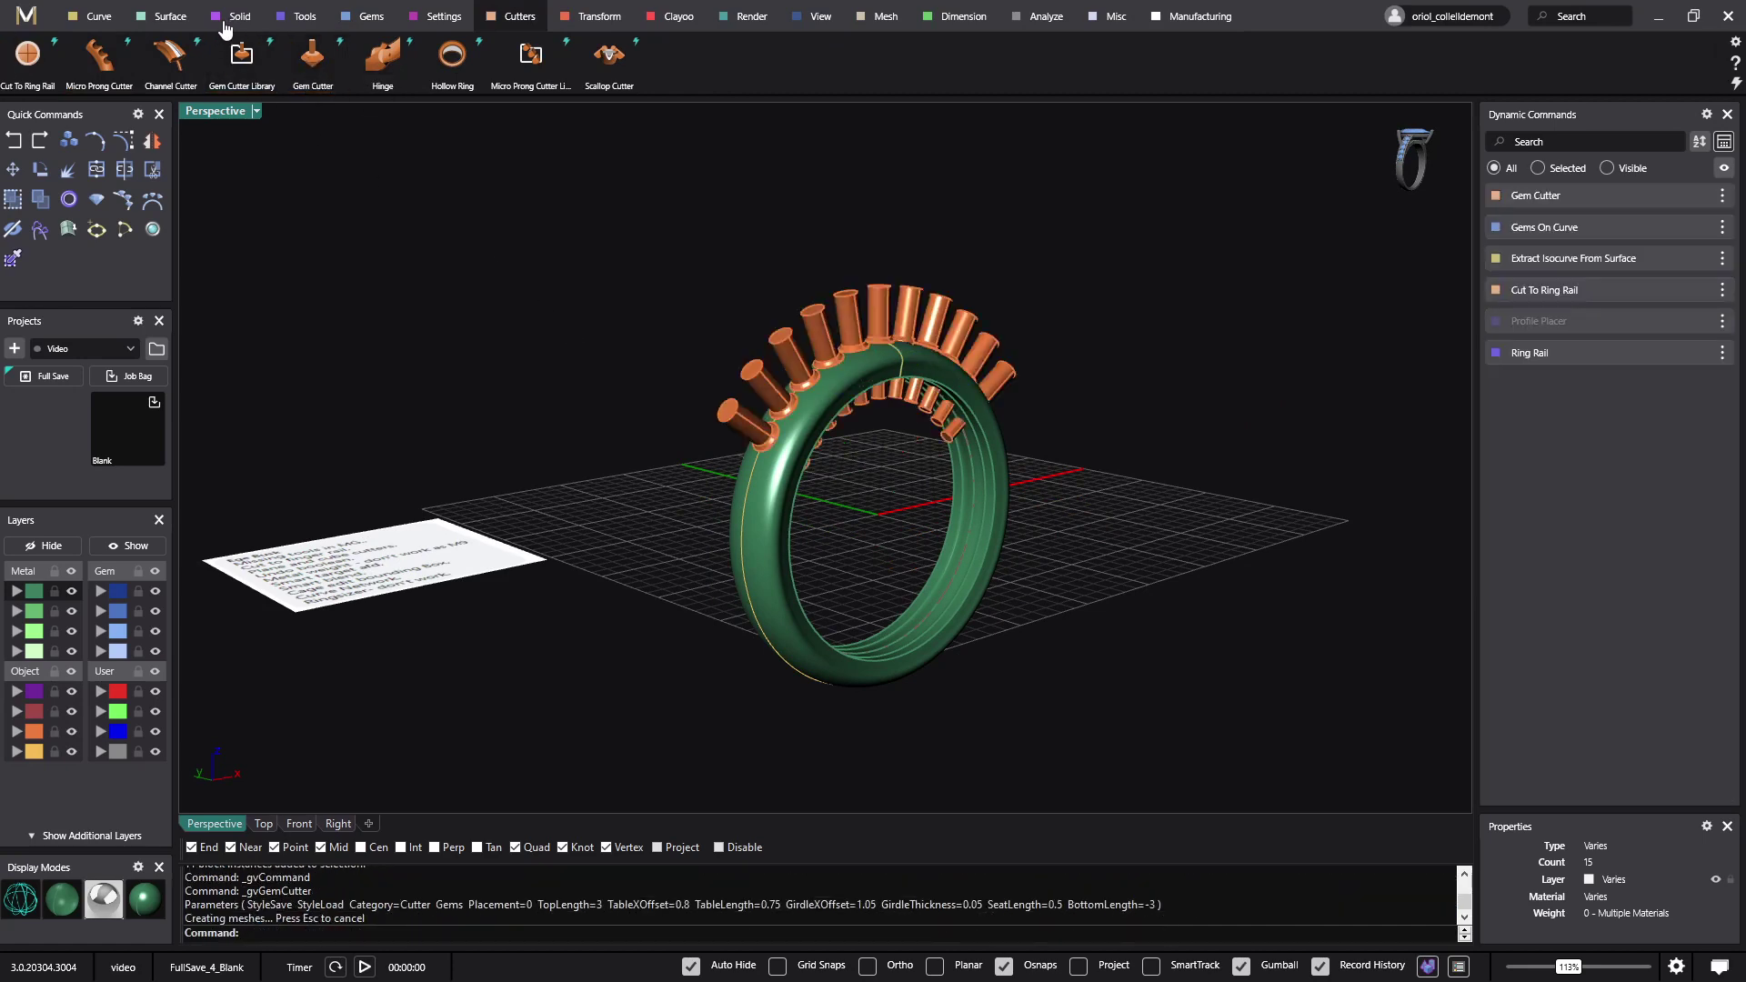
Subtract the gem cutters from the ring band with a Boolean Difference.
left_click(229, 16)
left_click(29, 55)
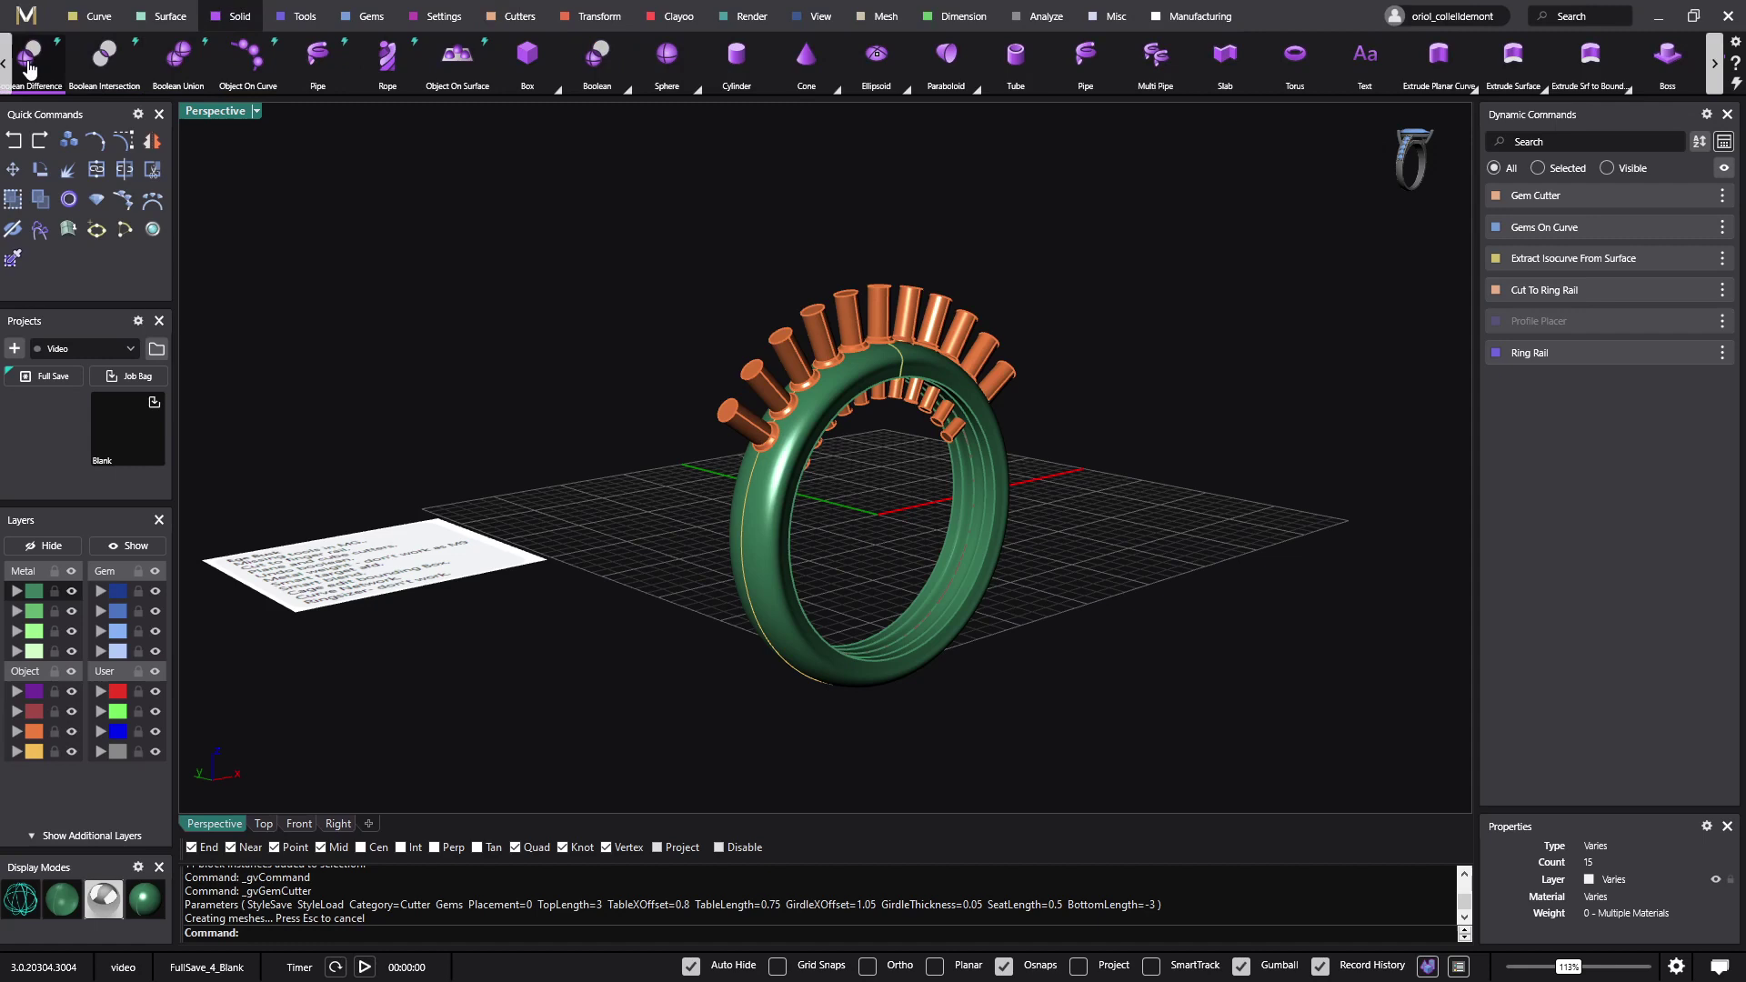
left_click(781, 520)
key("Return")
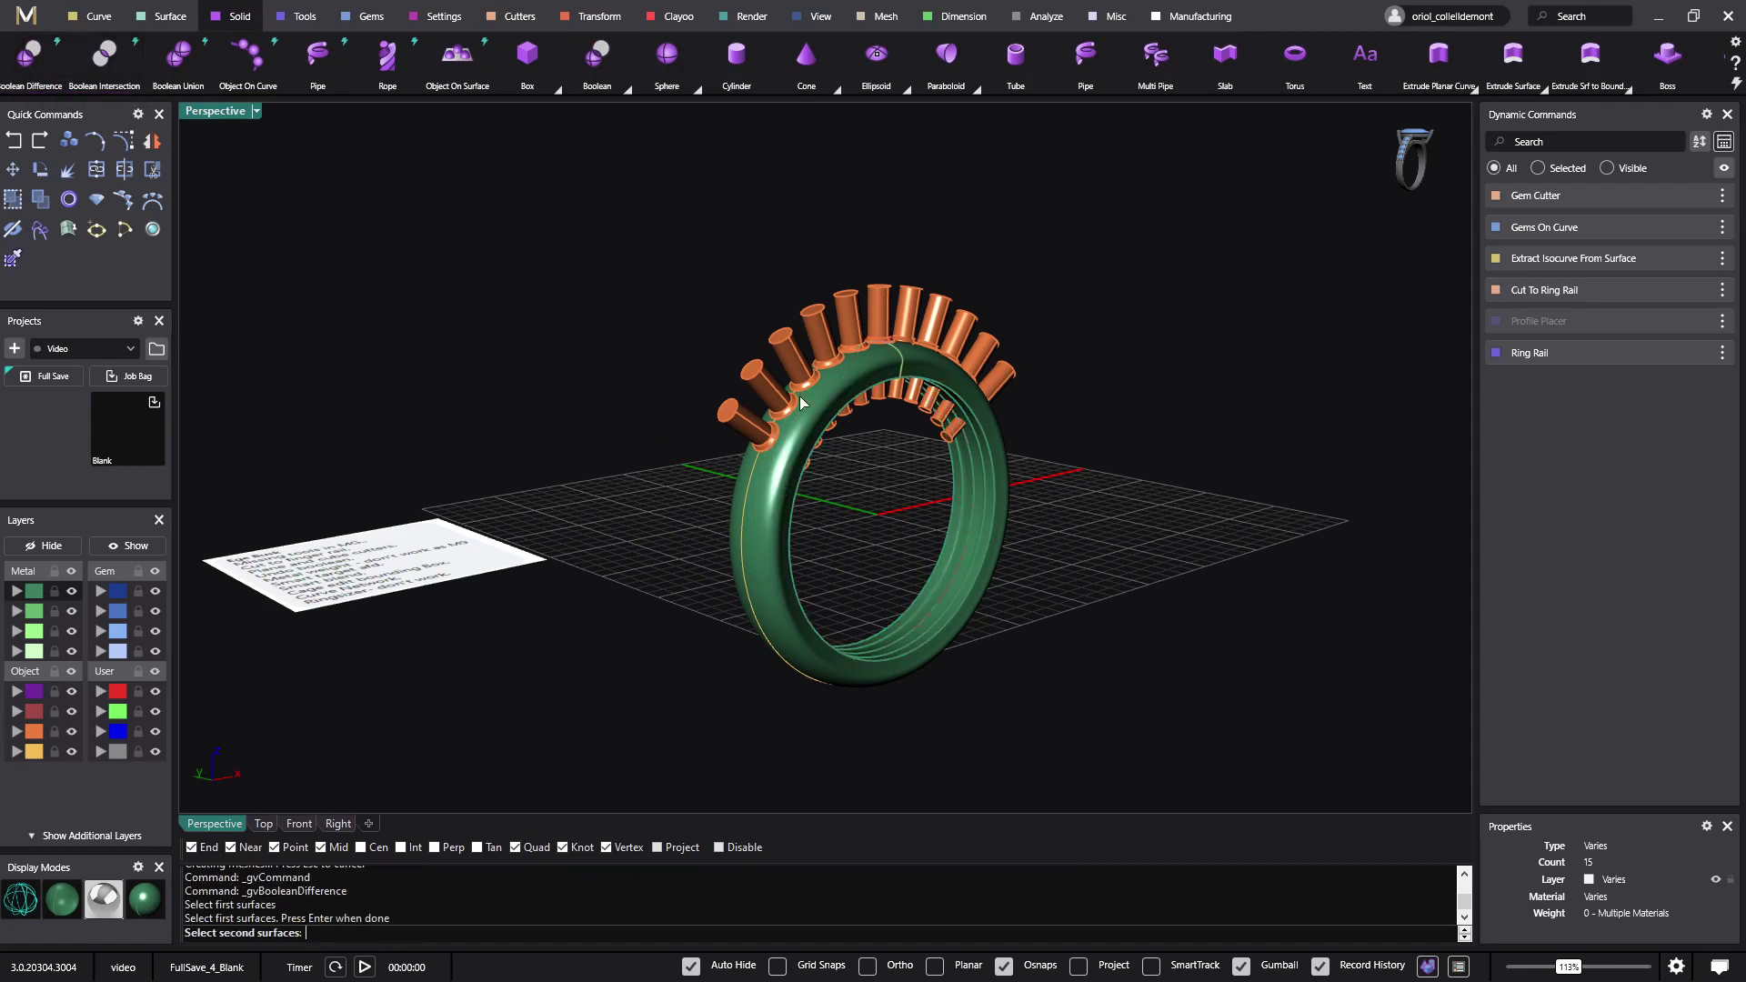
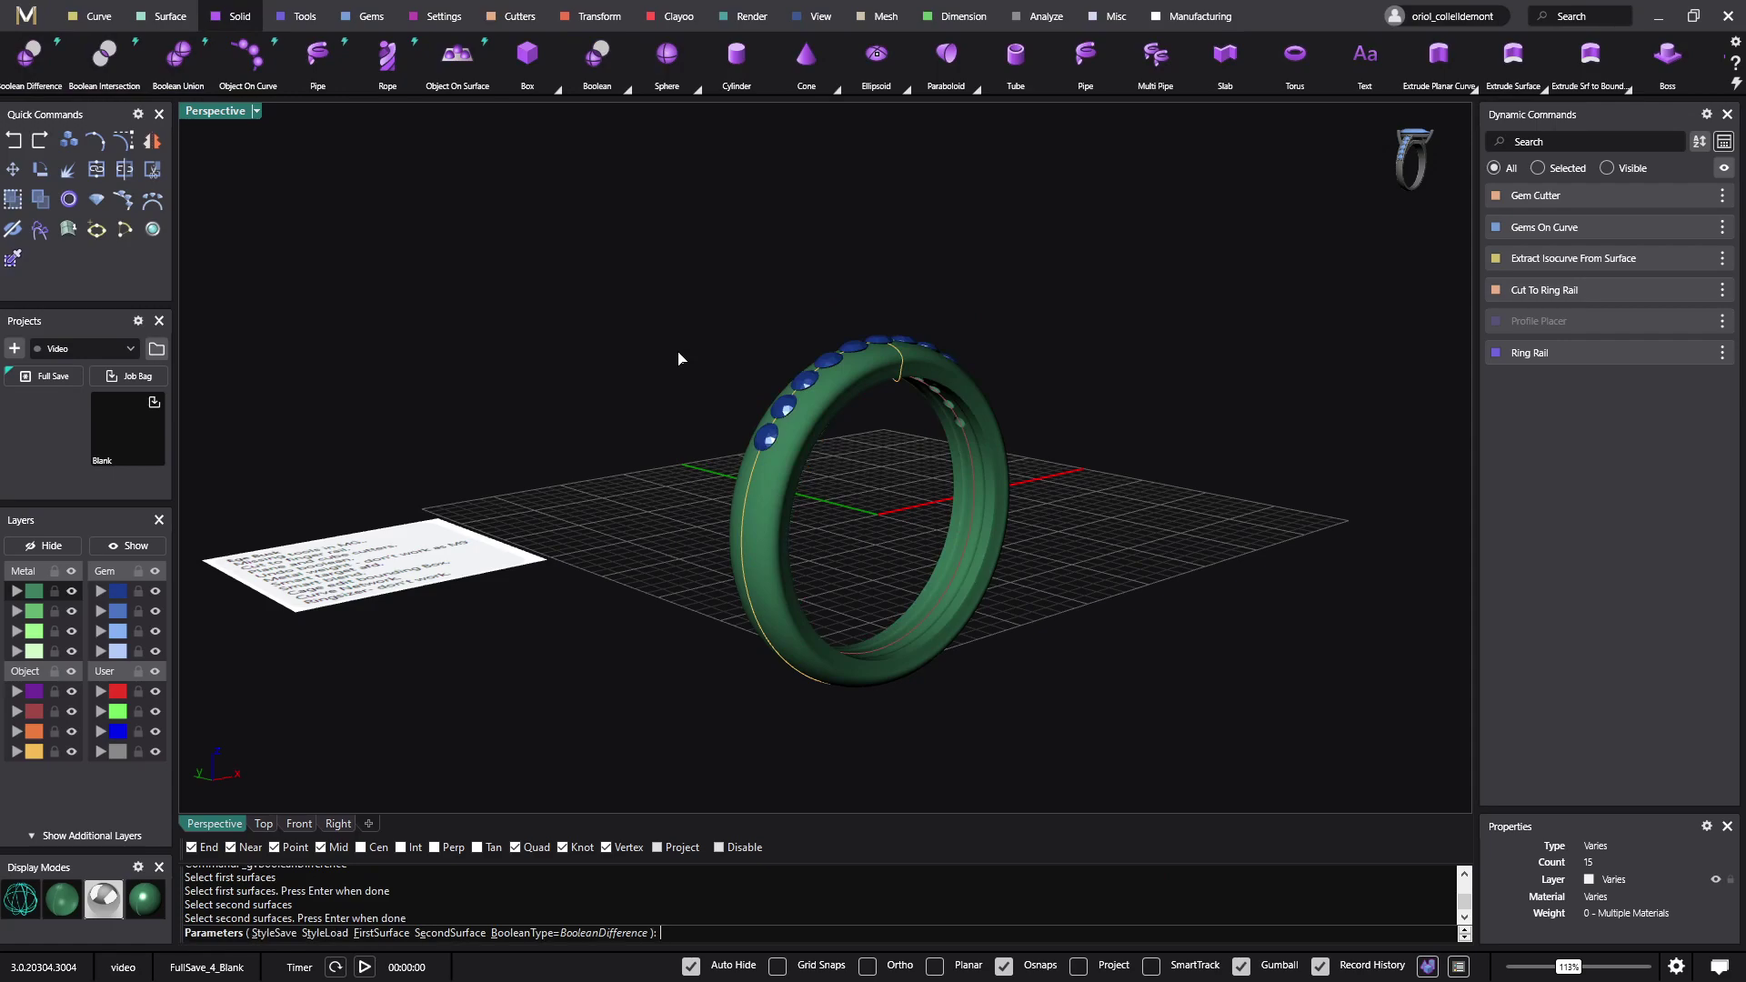
right_click_drag(679, 351, 1060, 497)
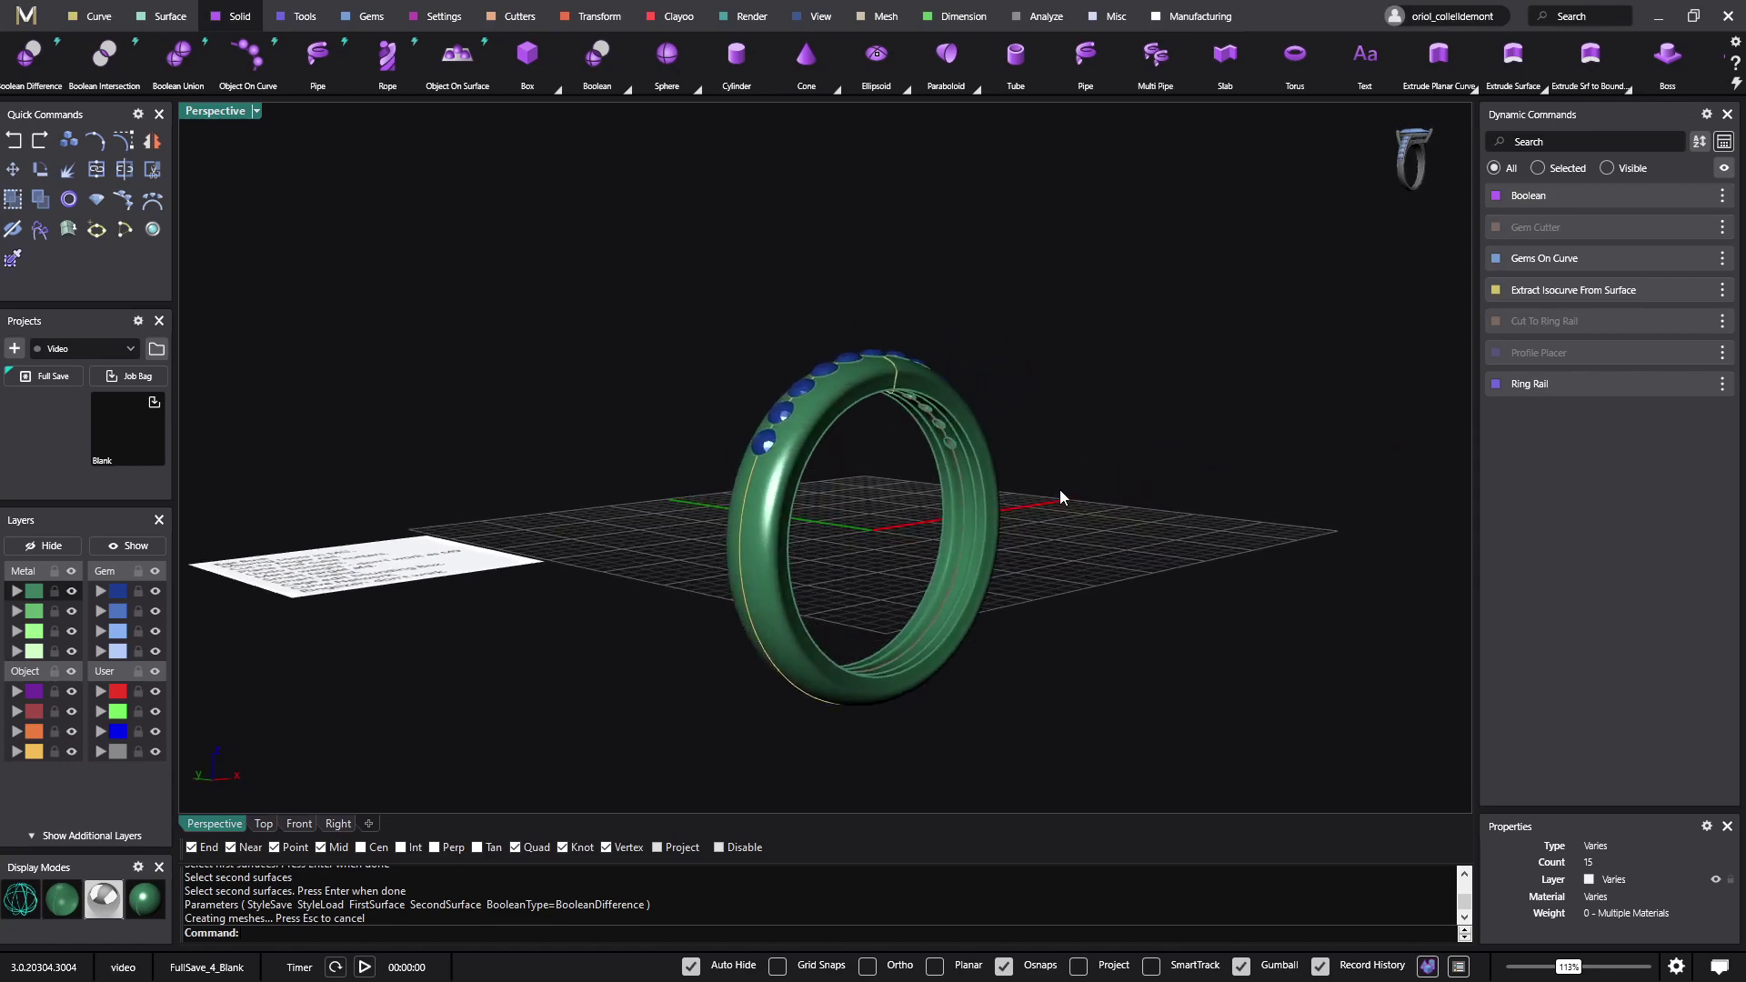
Edit the ring rail and set its finger size to US 8.
left_click(964, 483)
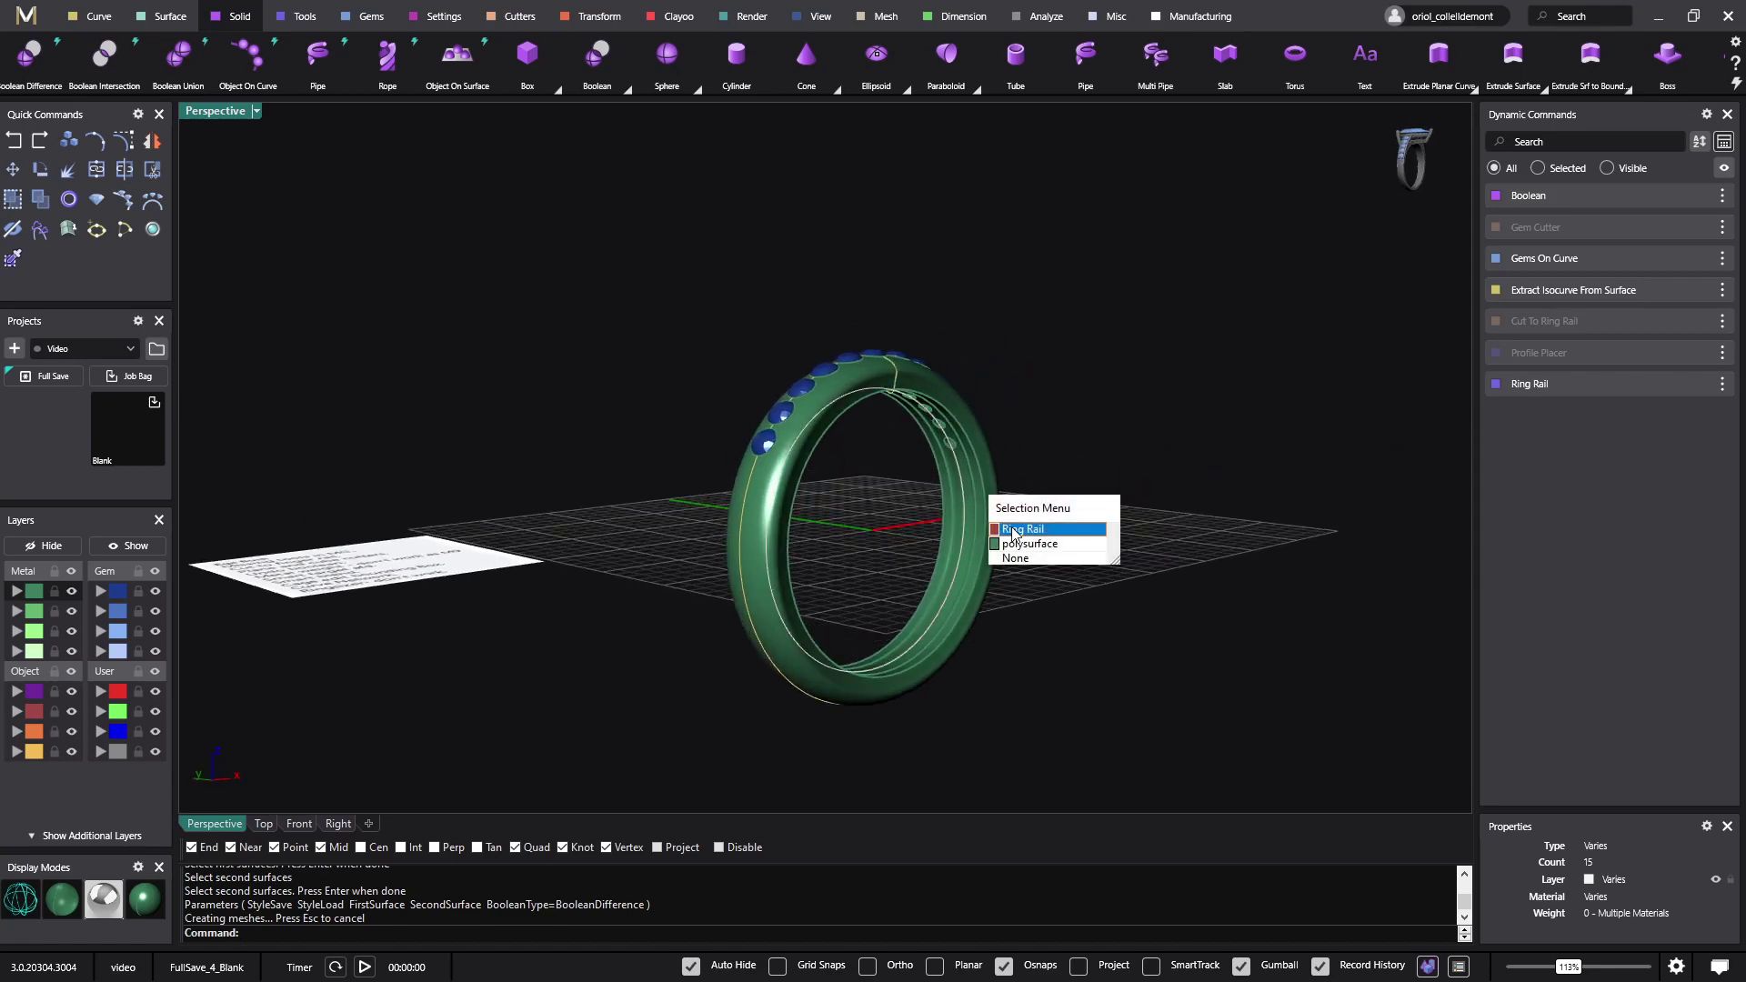
left_click(1065, 528)
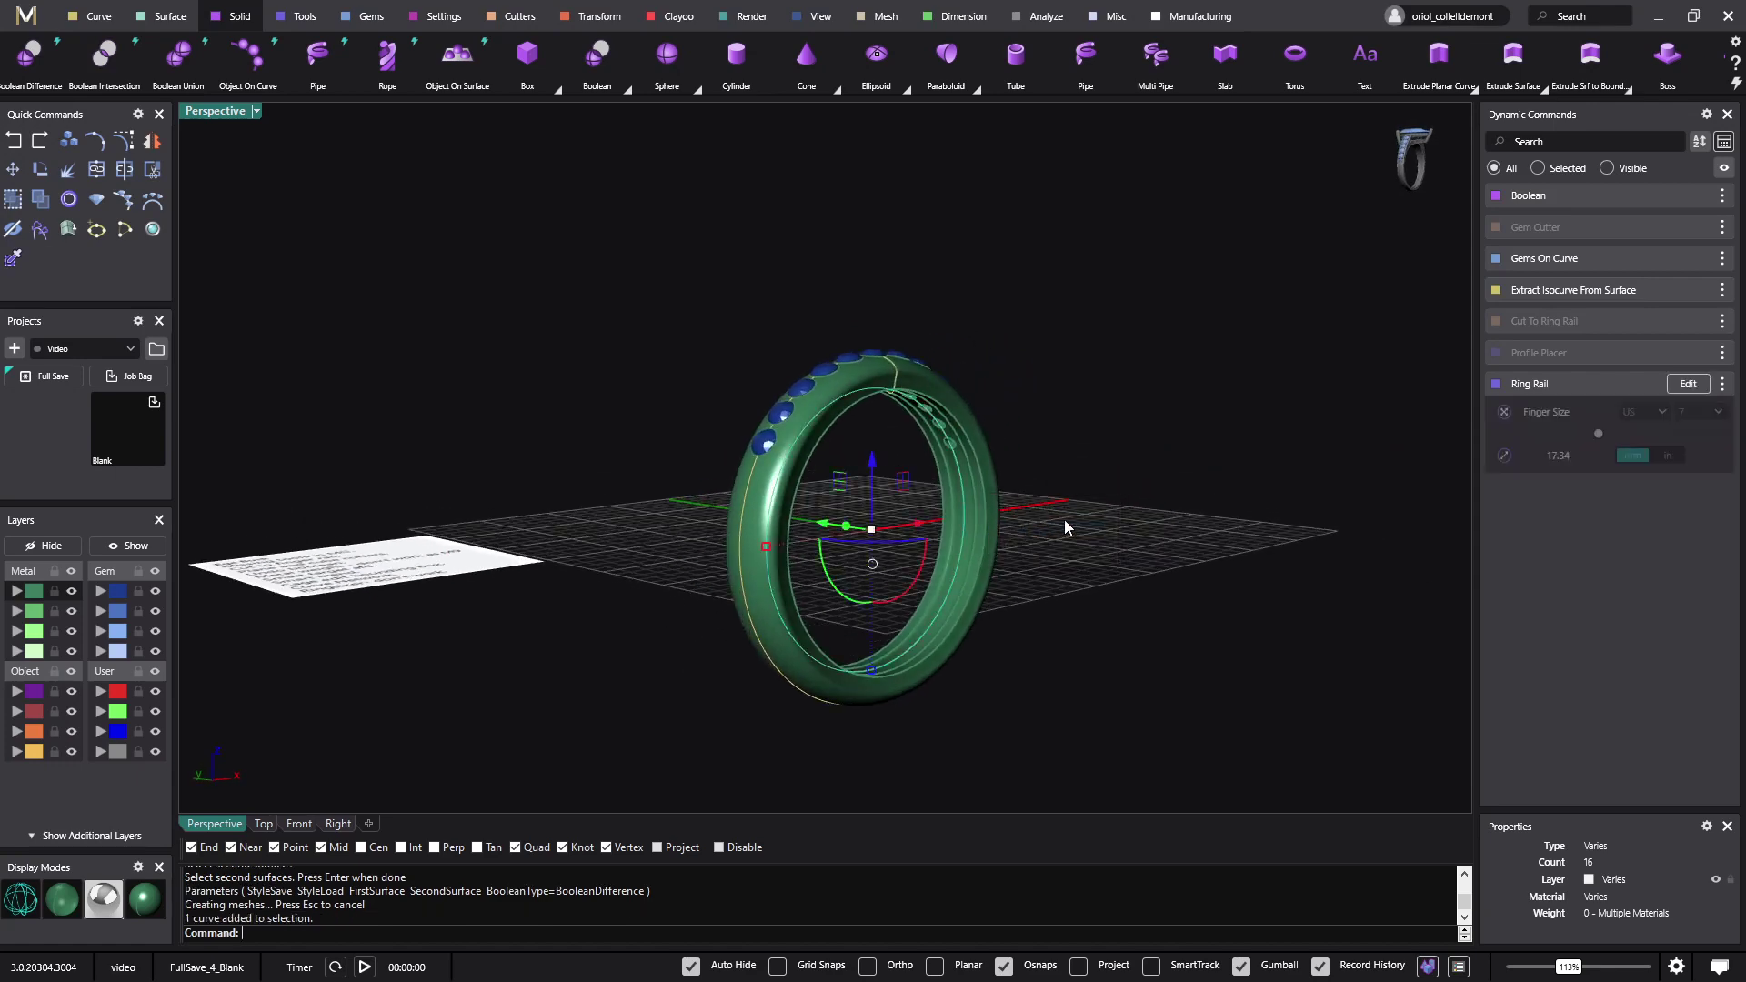
left_click(1688, 383)
right_click_drag(1309, 433, 1198, 446)
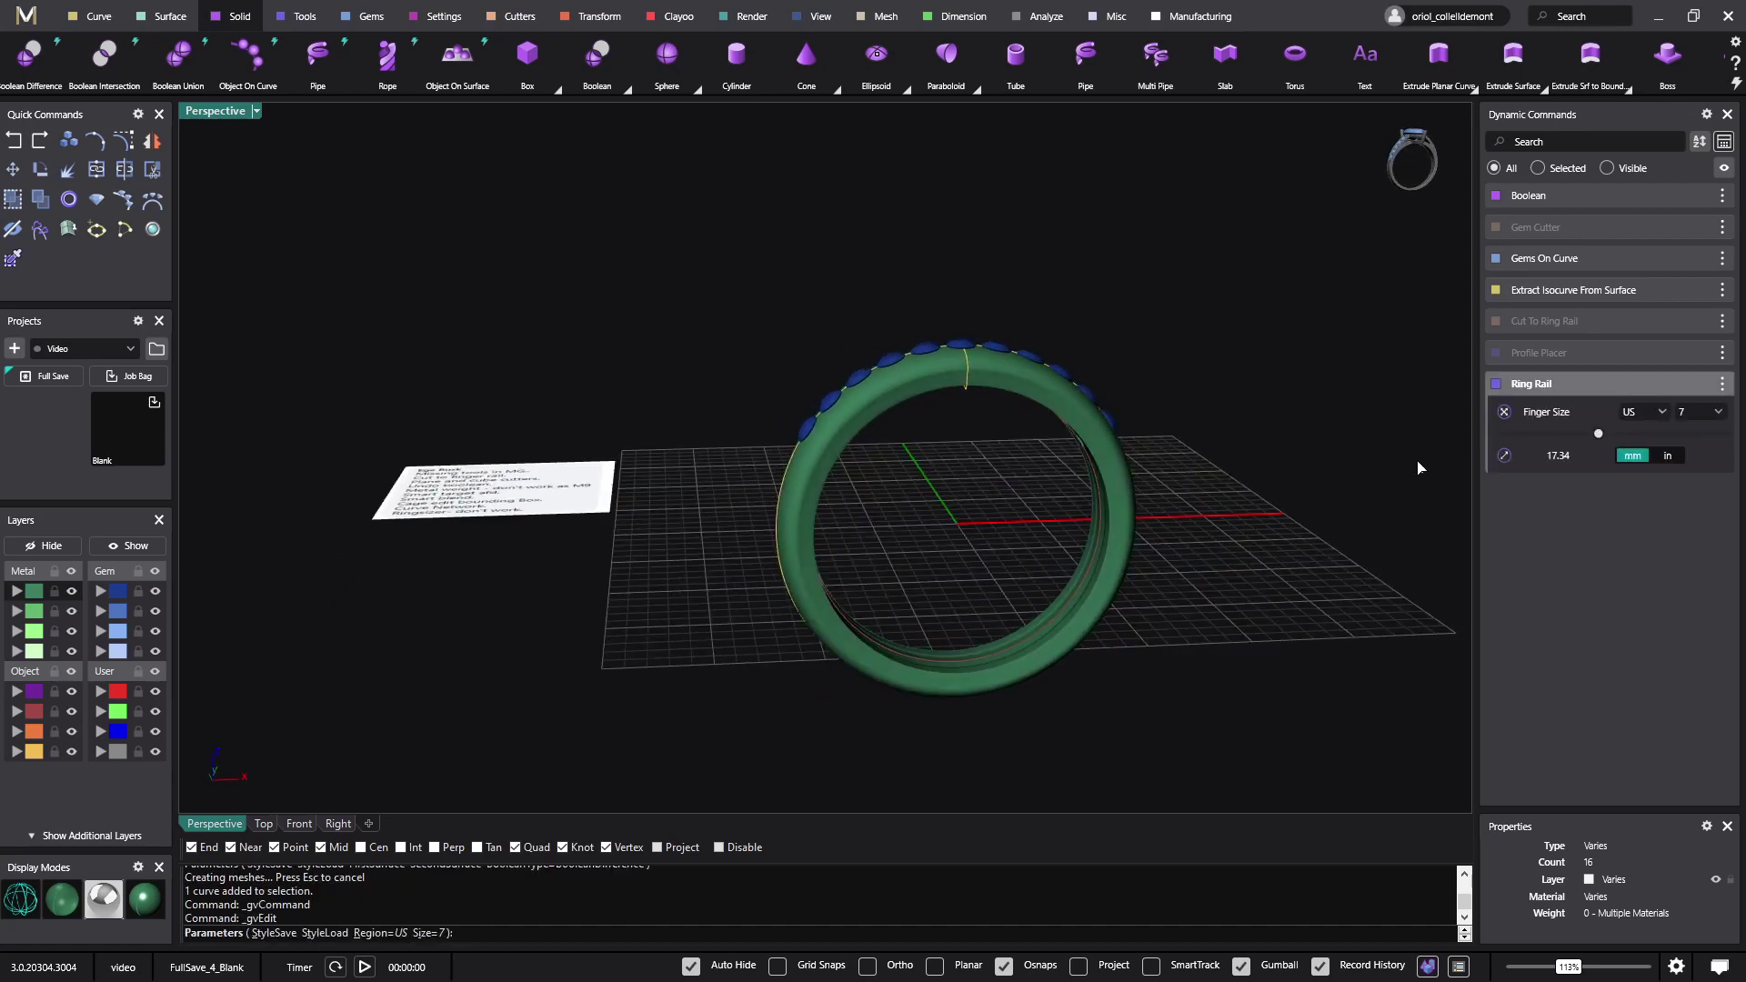
left_click(1718, 412)
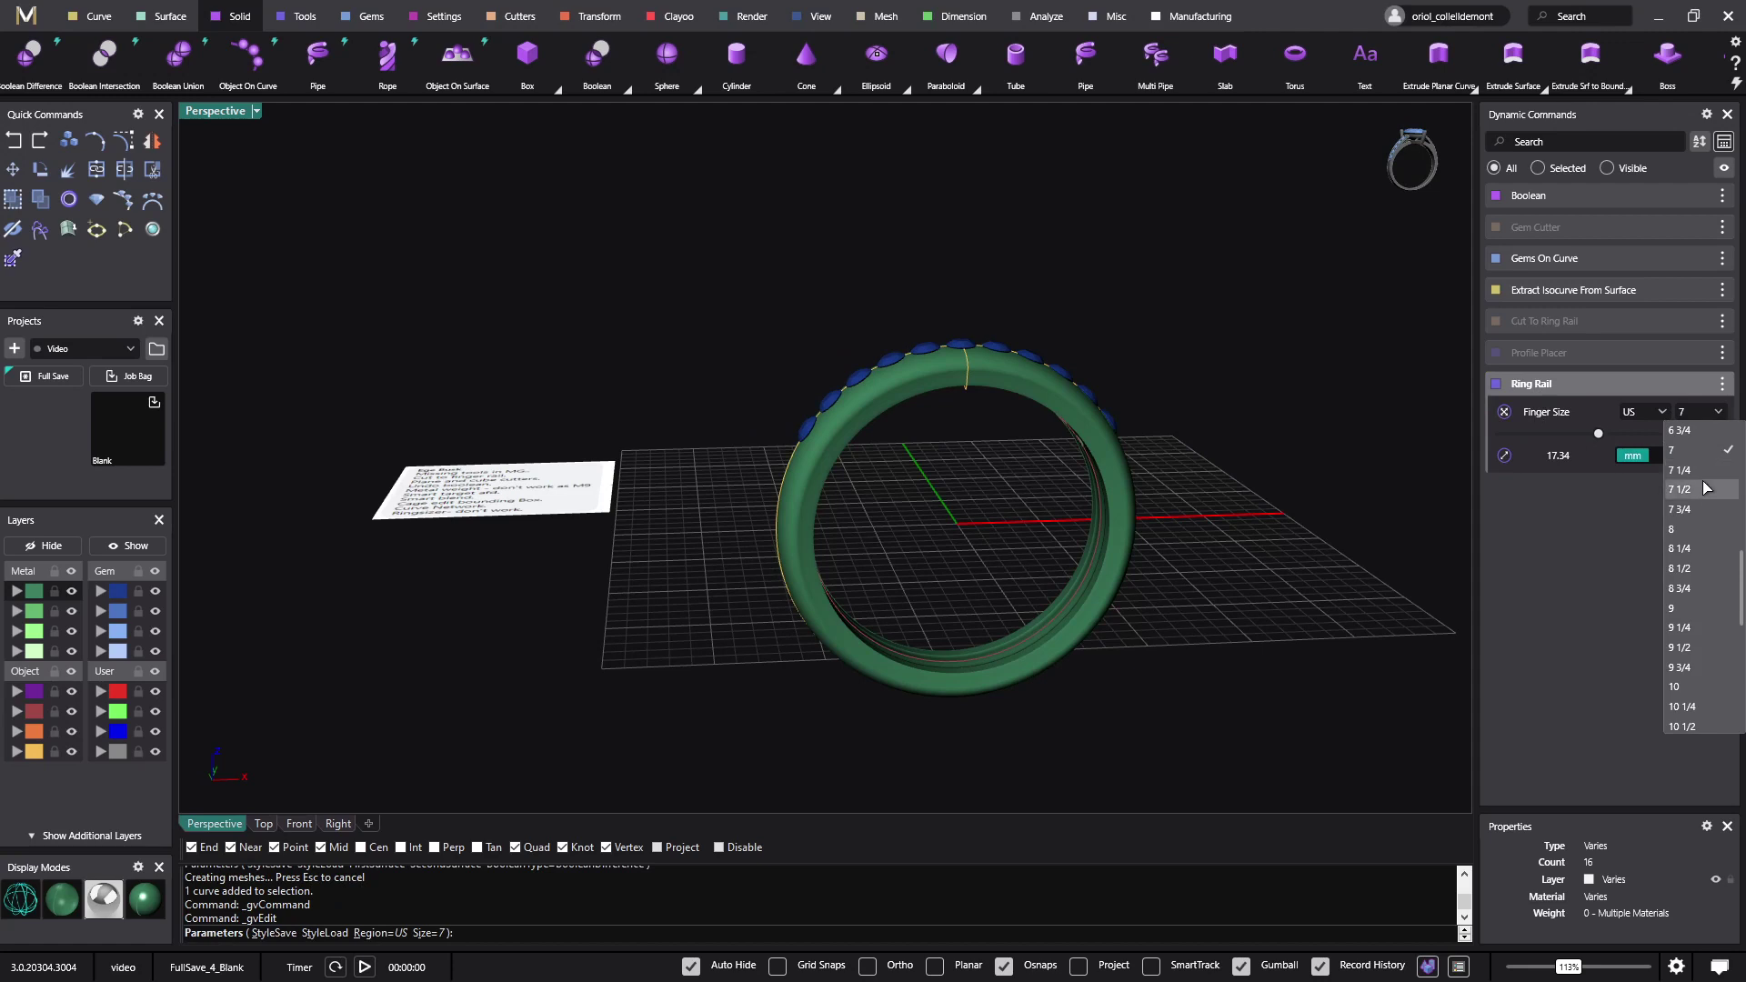
left_click(1690, 527)
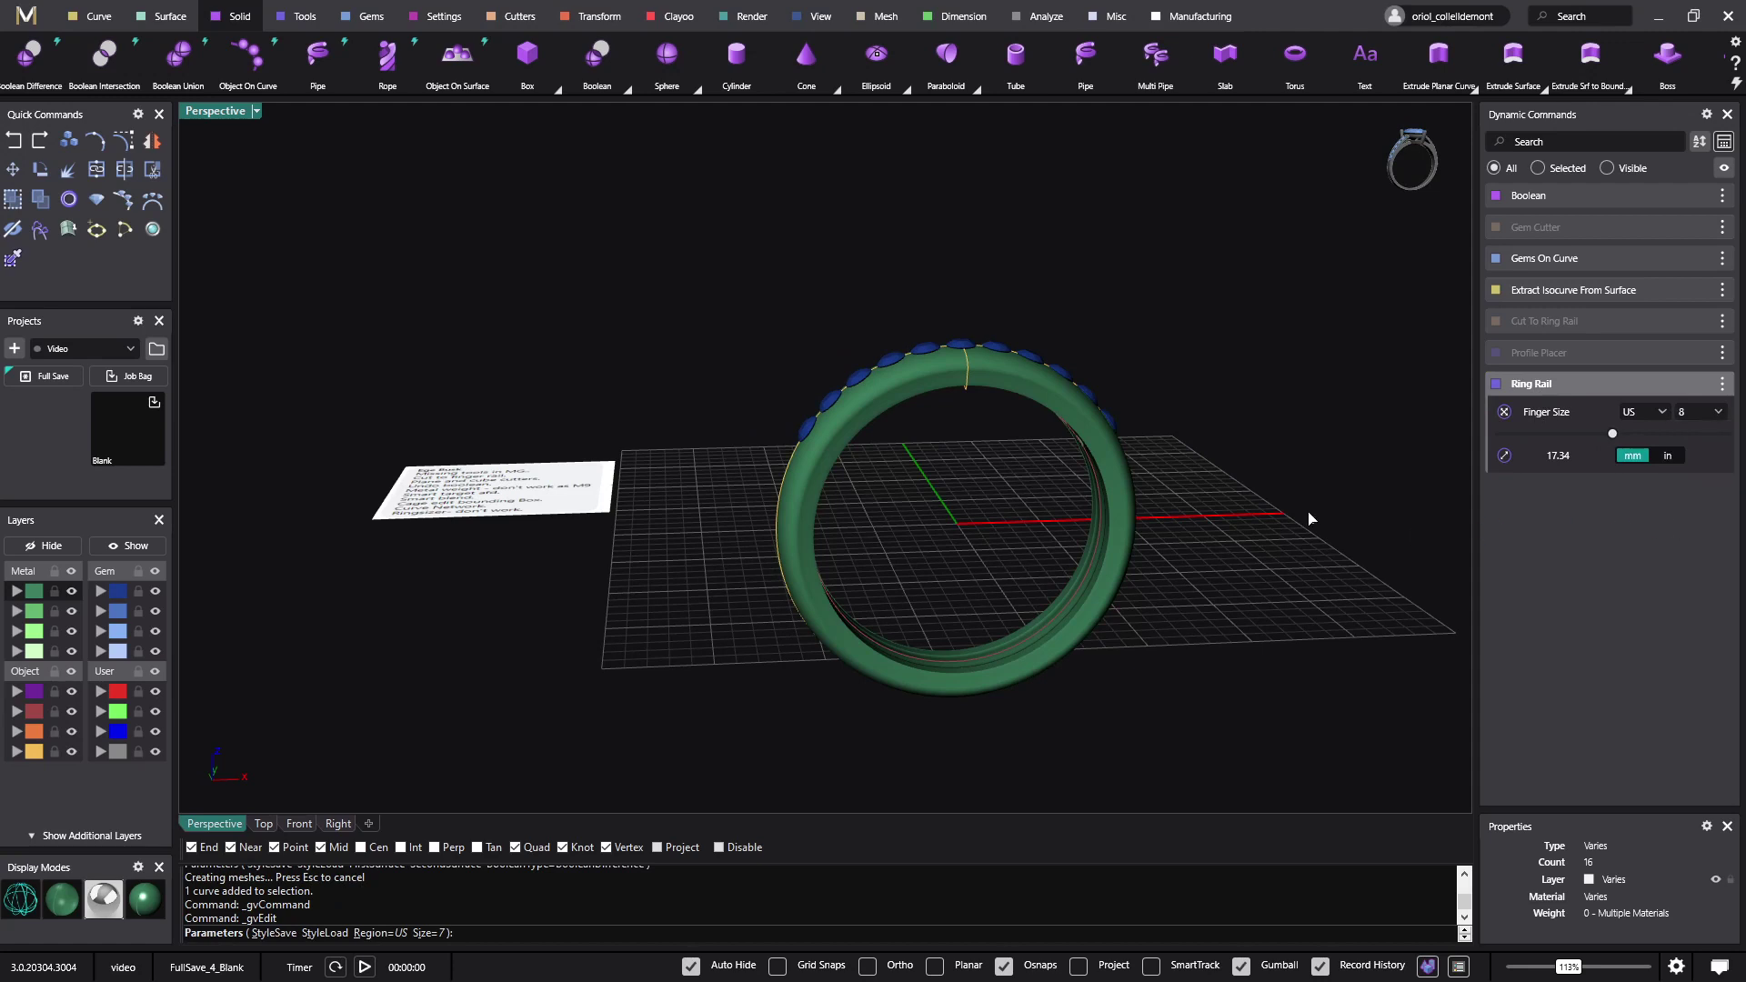
key("Return")
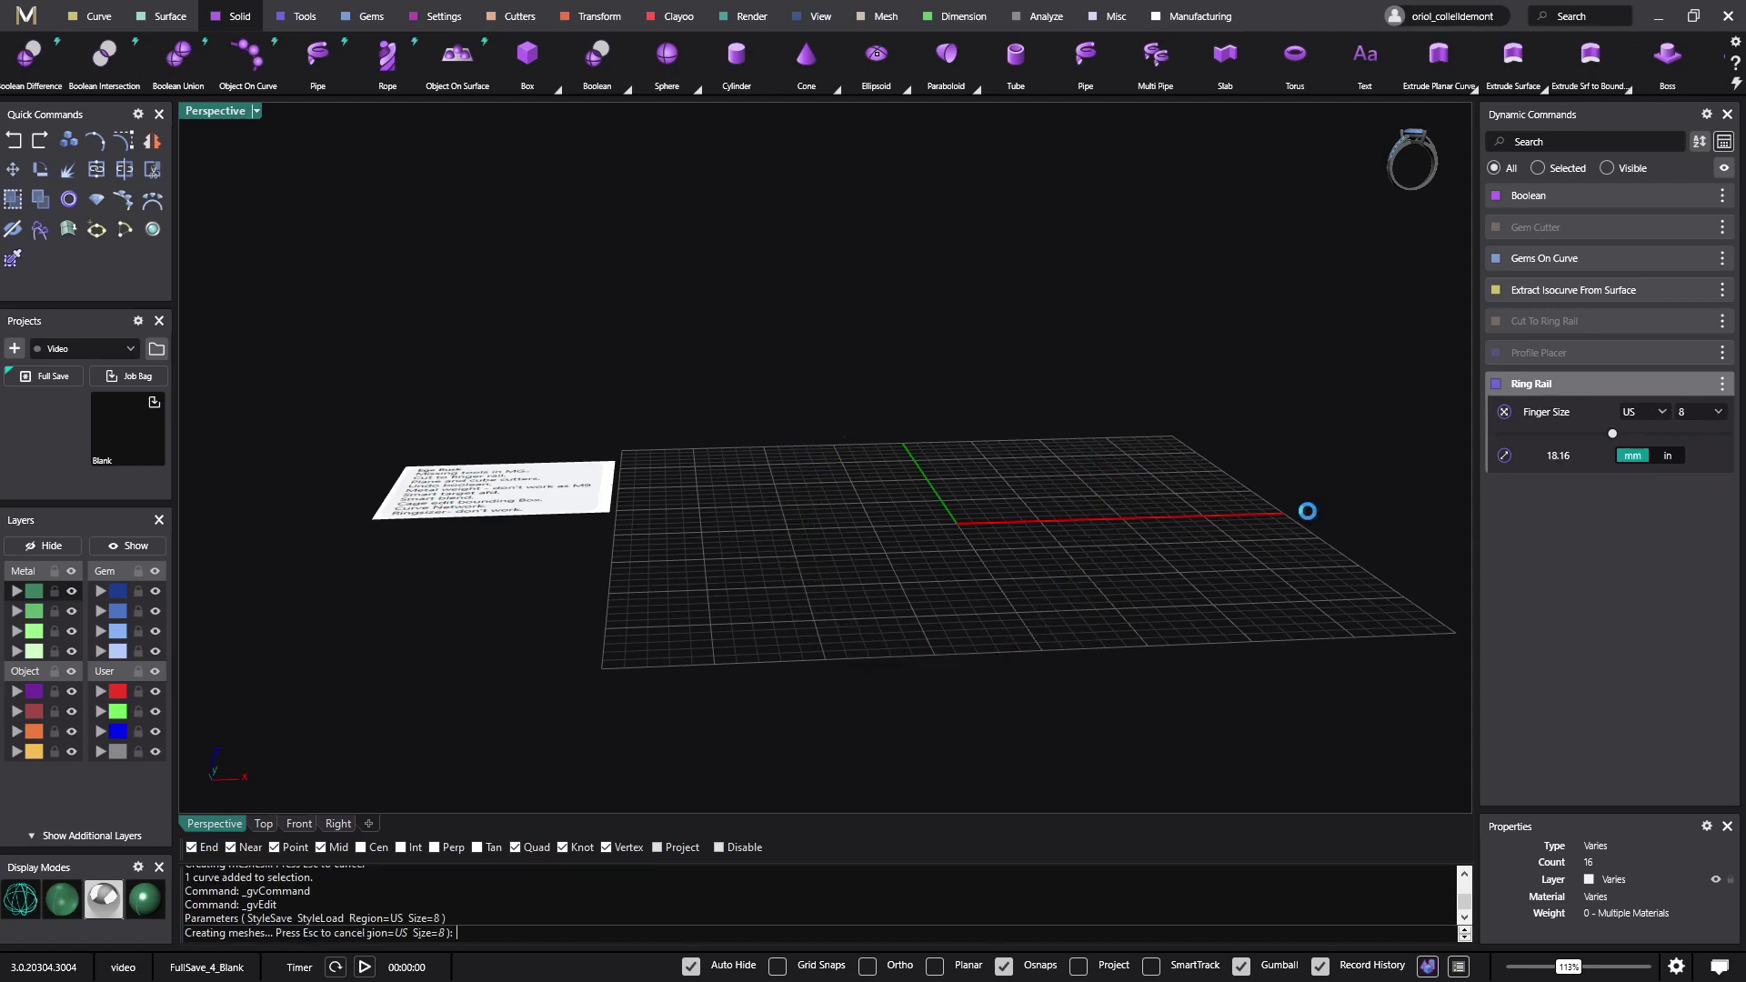
right_click_drag(1310, 515, 936, 625)
left_click(1194, 522)
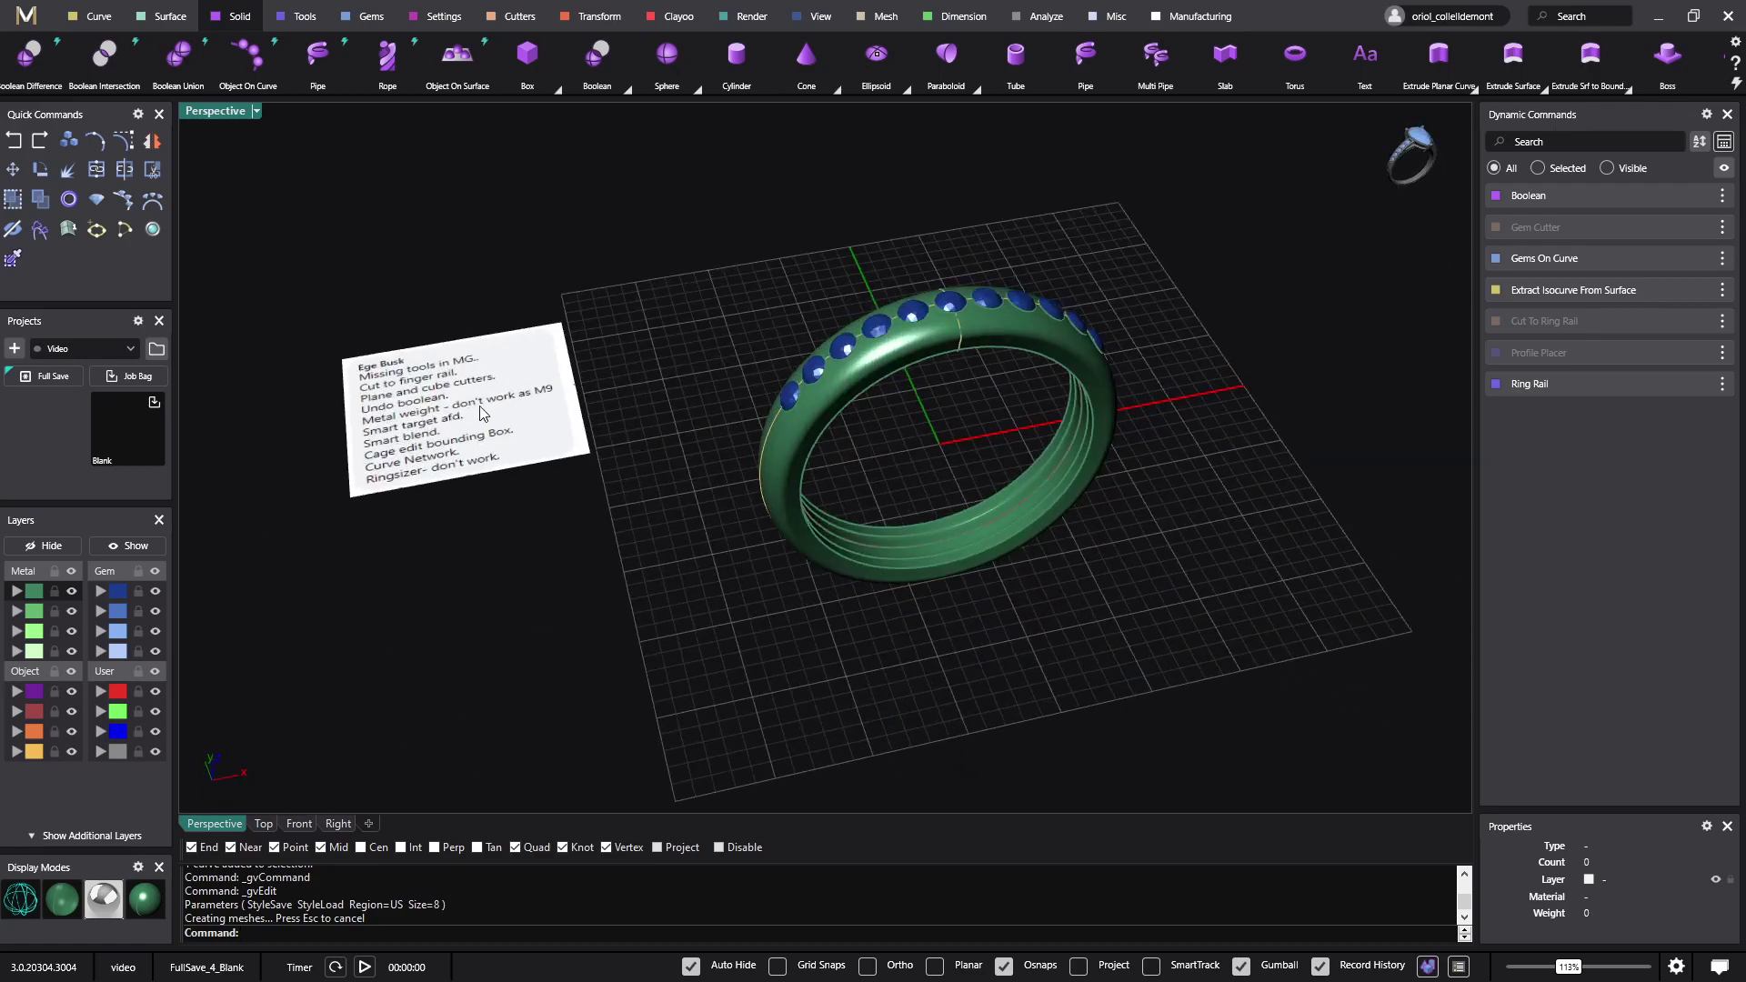
Examine the resized ring, the history of commands that built it, and the note listing the tools in question.
right_click_drag(815, 501, 829, 399)
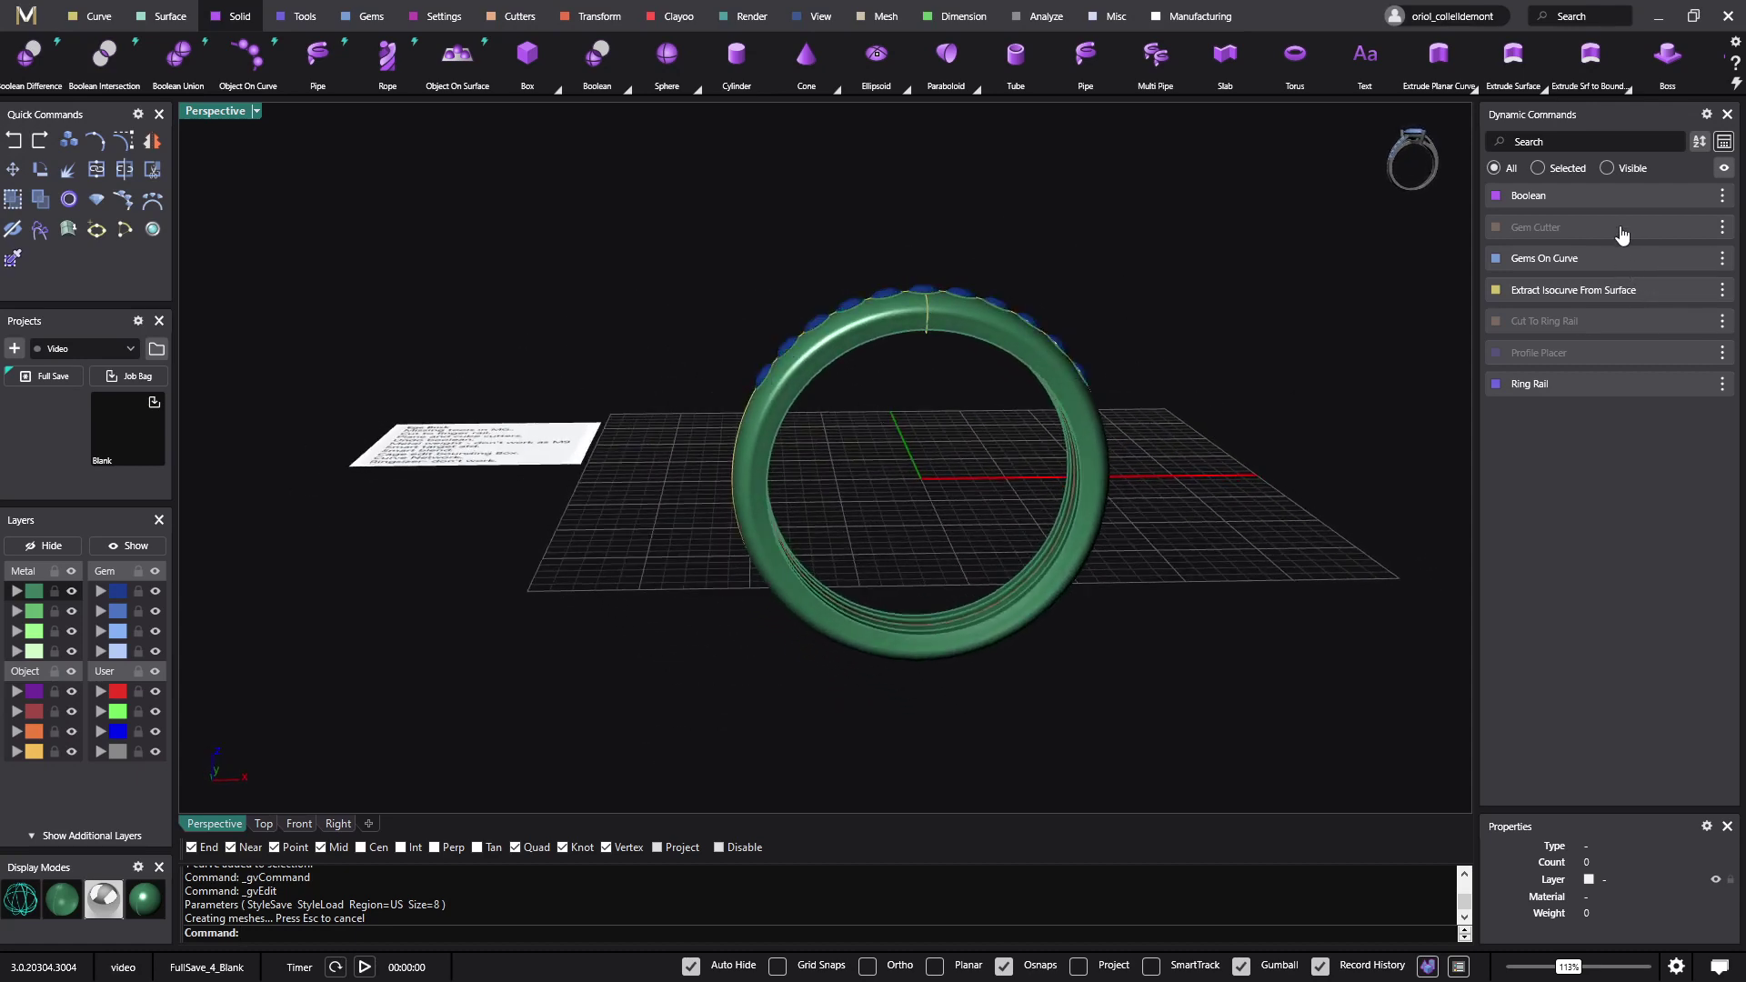
mouse_move(1588, 211)
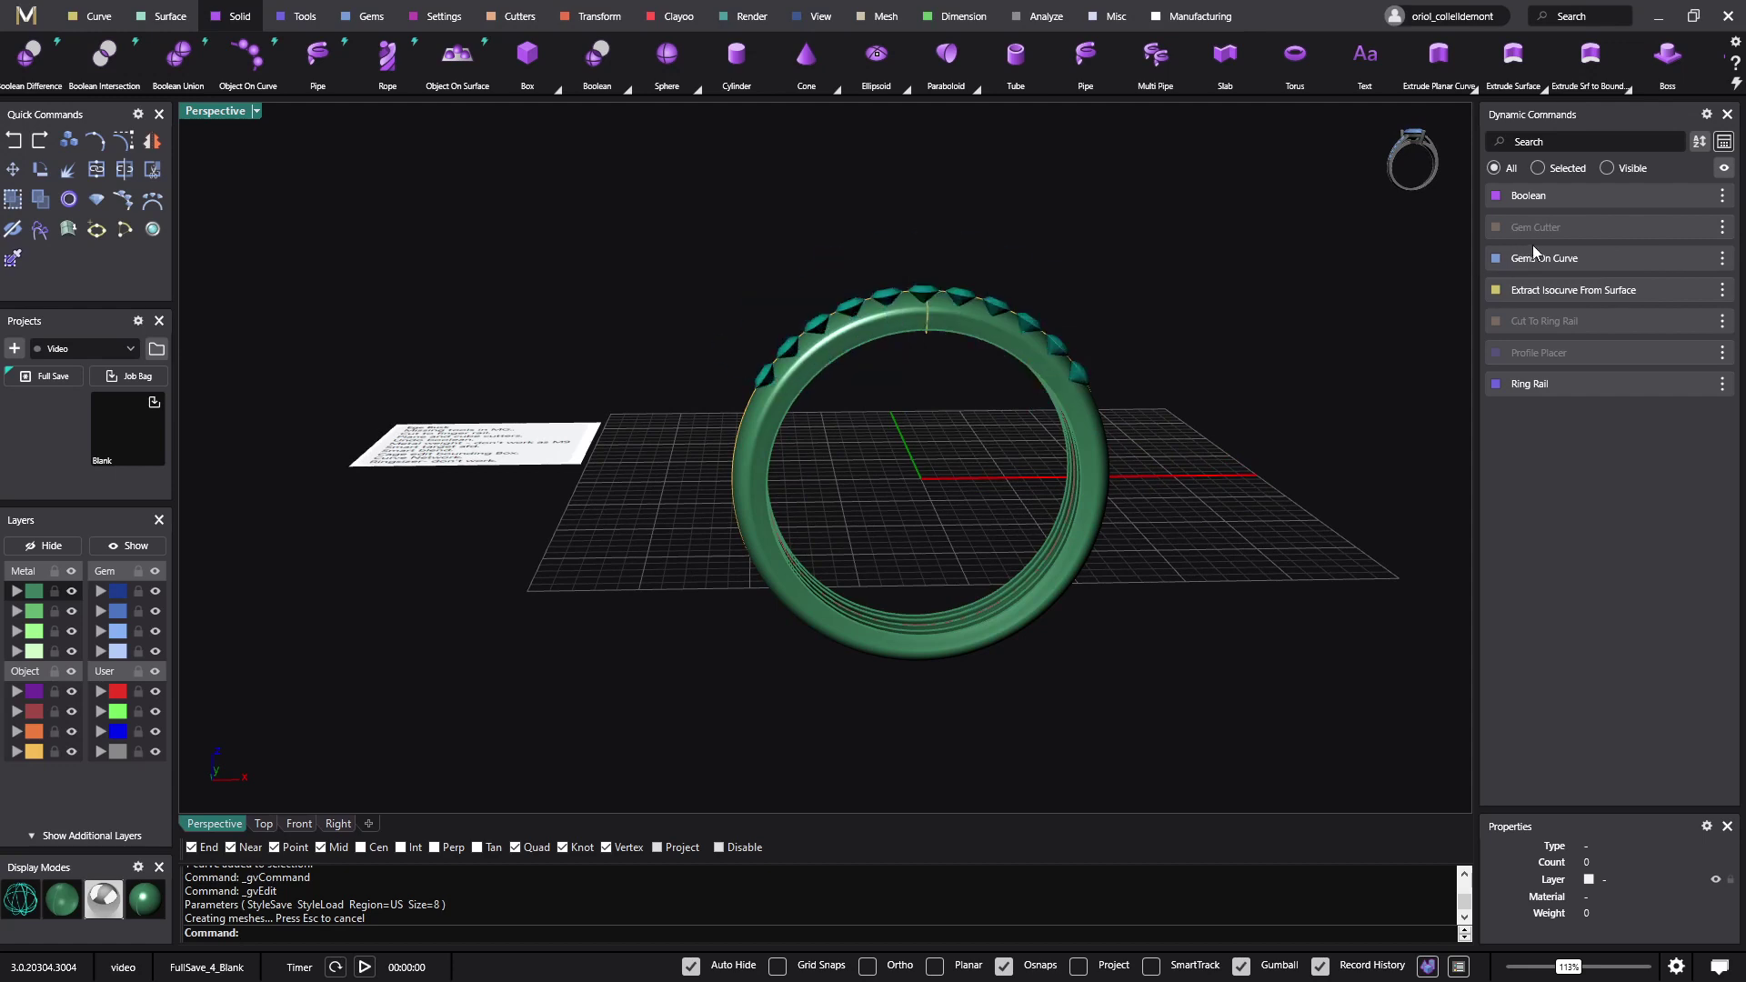
left_click(1725, 204)
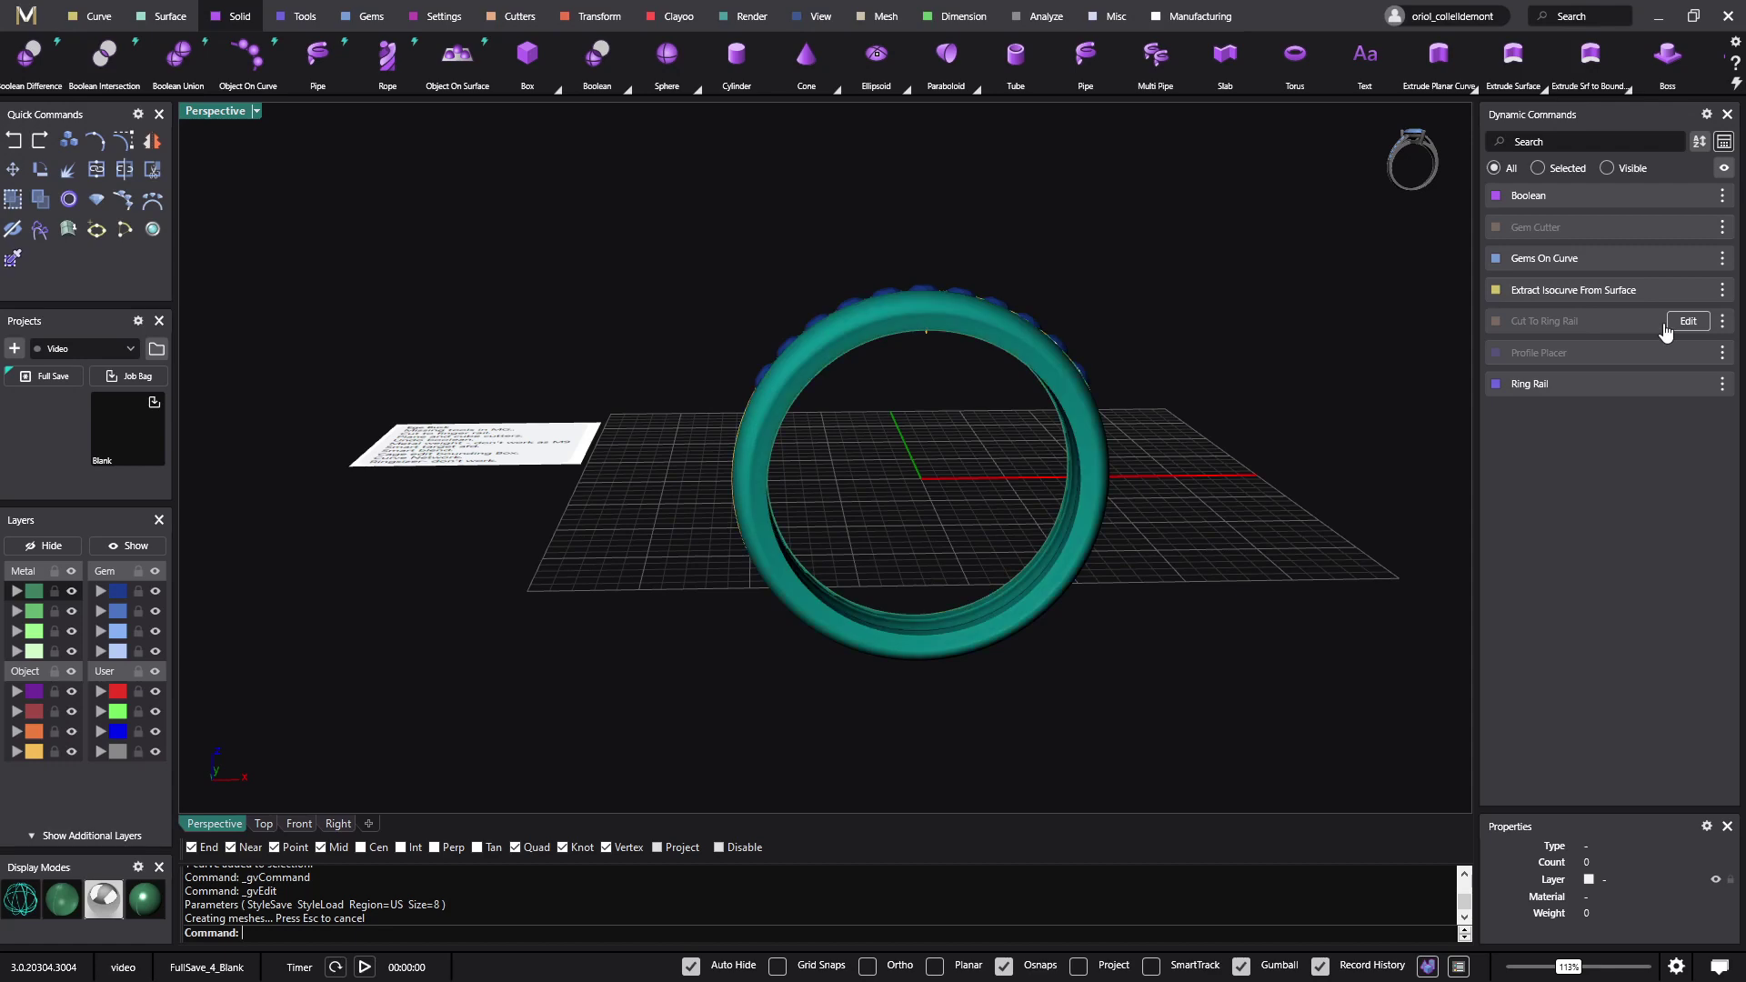
right_click_drag(530, 406, 542, 506)
right_click_drag(503, 394, 882, 505)
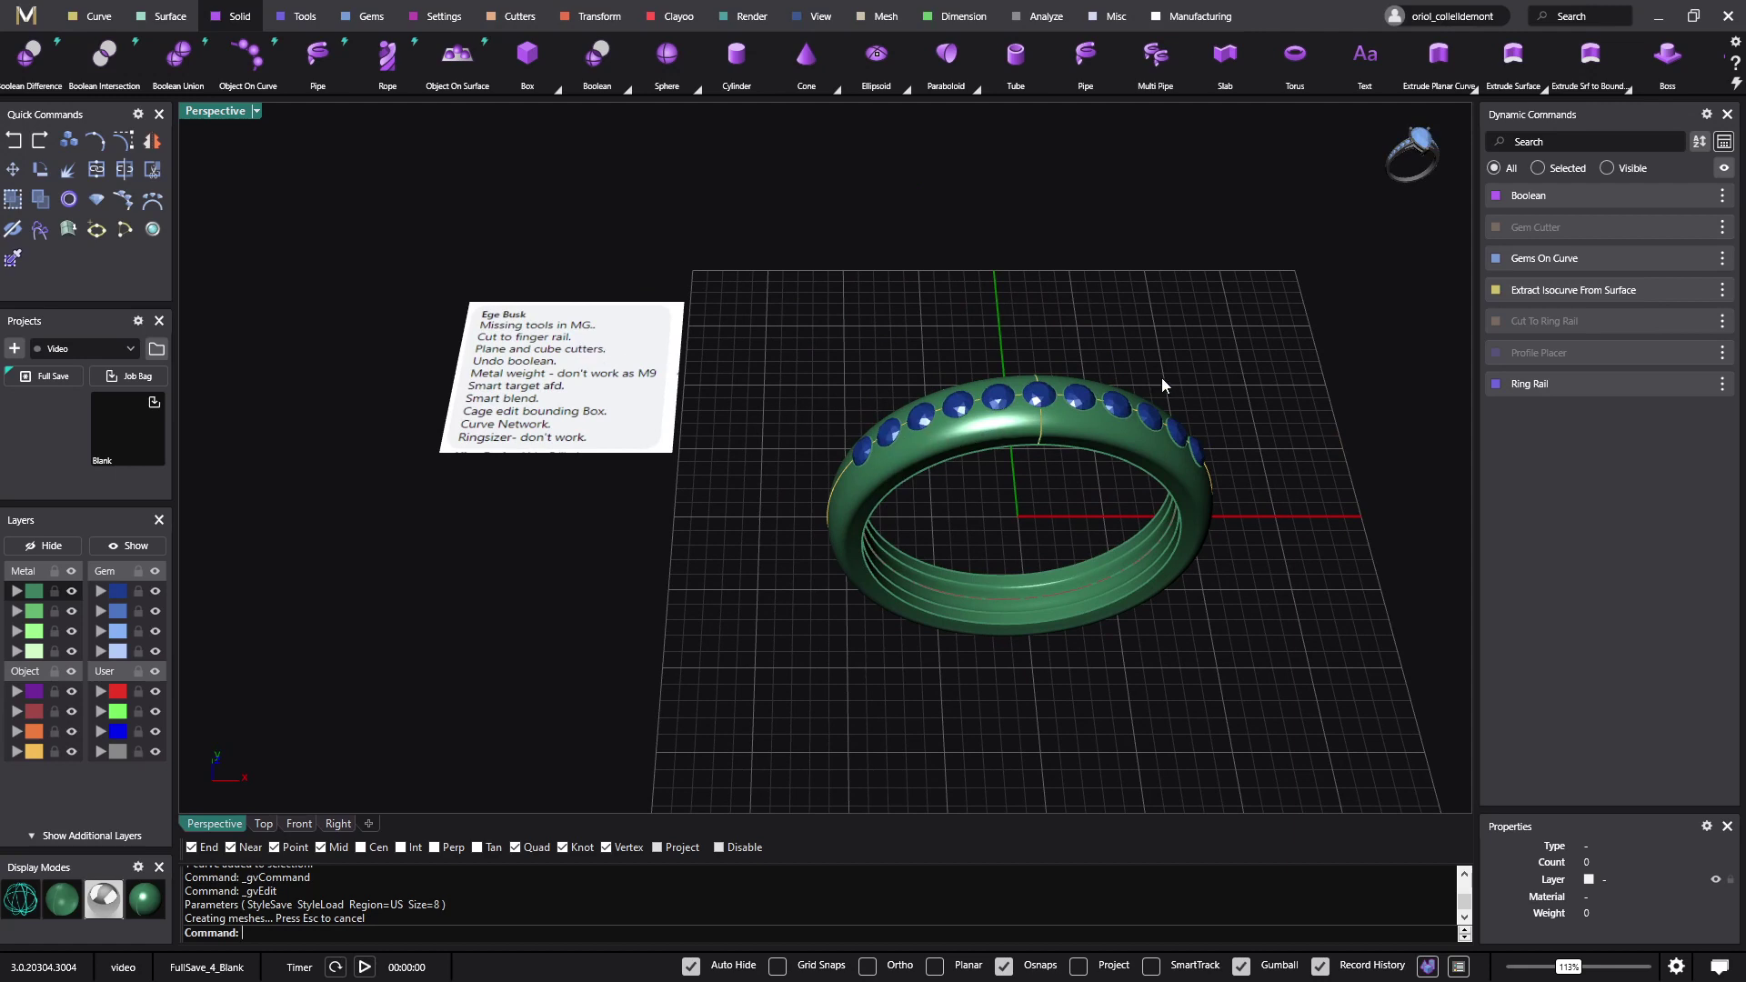
right_click_drag(1129, 315, 996, 318, "shift")
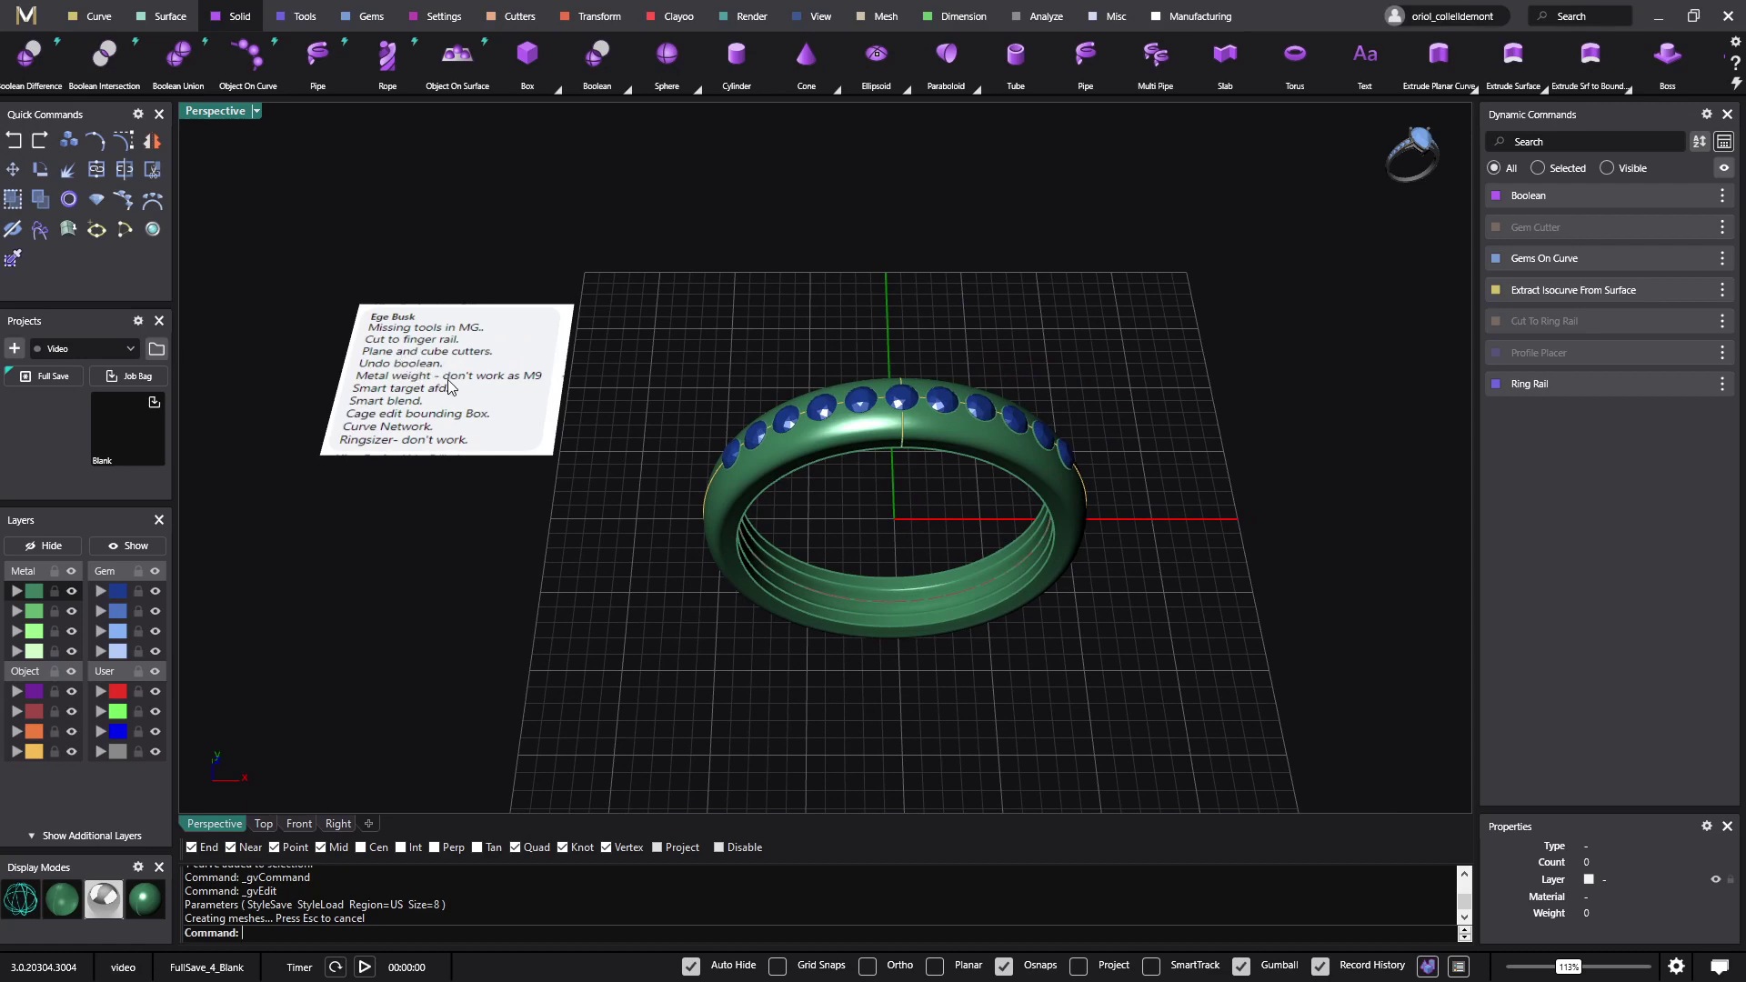
right_click_drag(606, 470, 737, 467)
right_click_drag(1313, 385, 1186, 372)
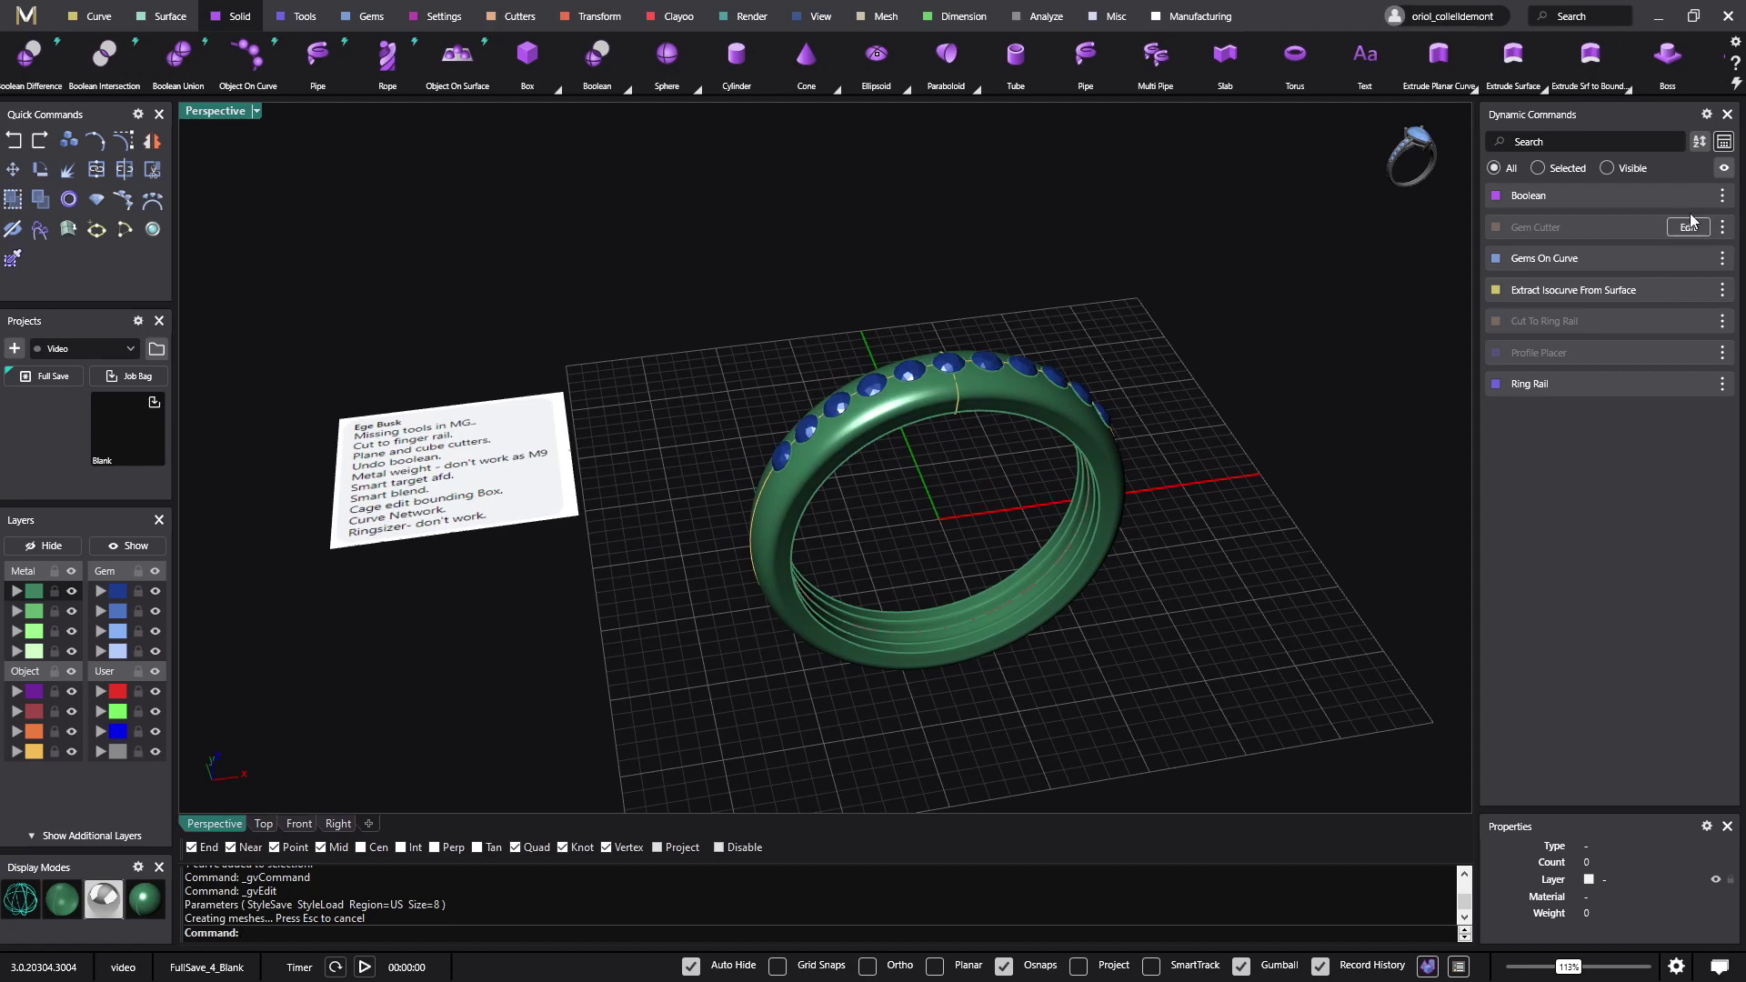
Delete the Boolean that cut the gem seats from the band and unhide the gem cutters.
left_click(1723, 197)
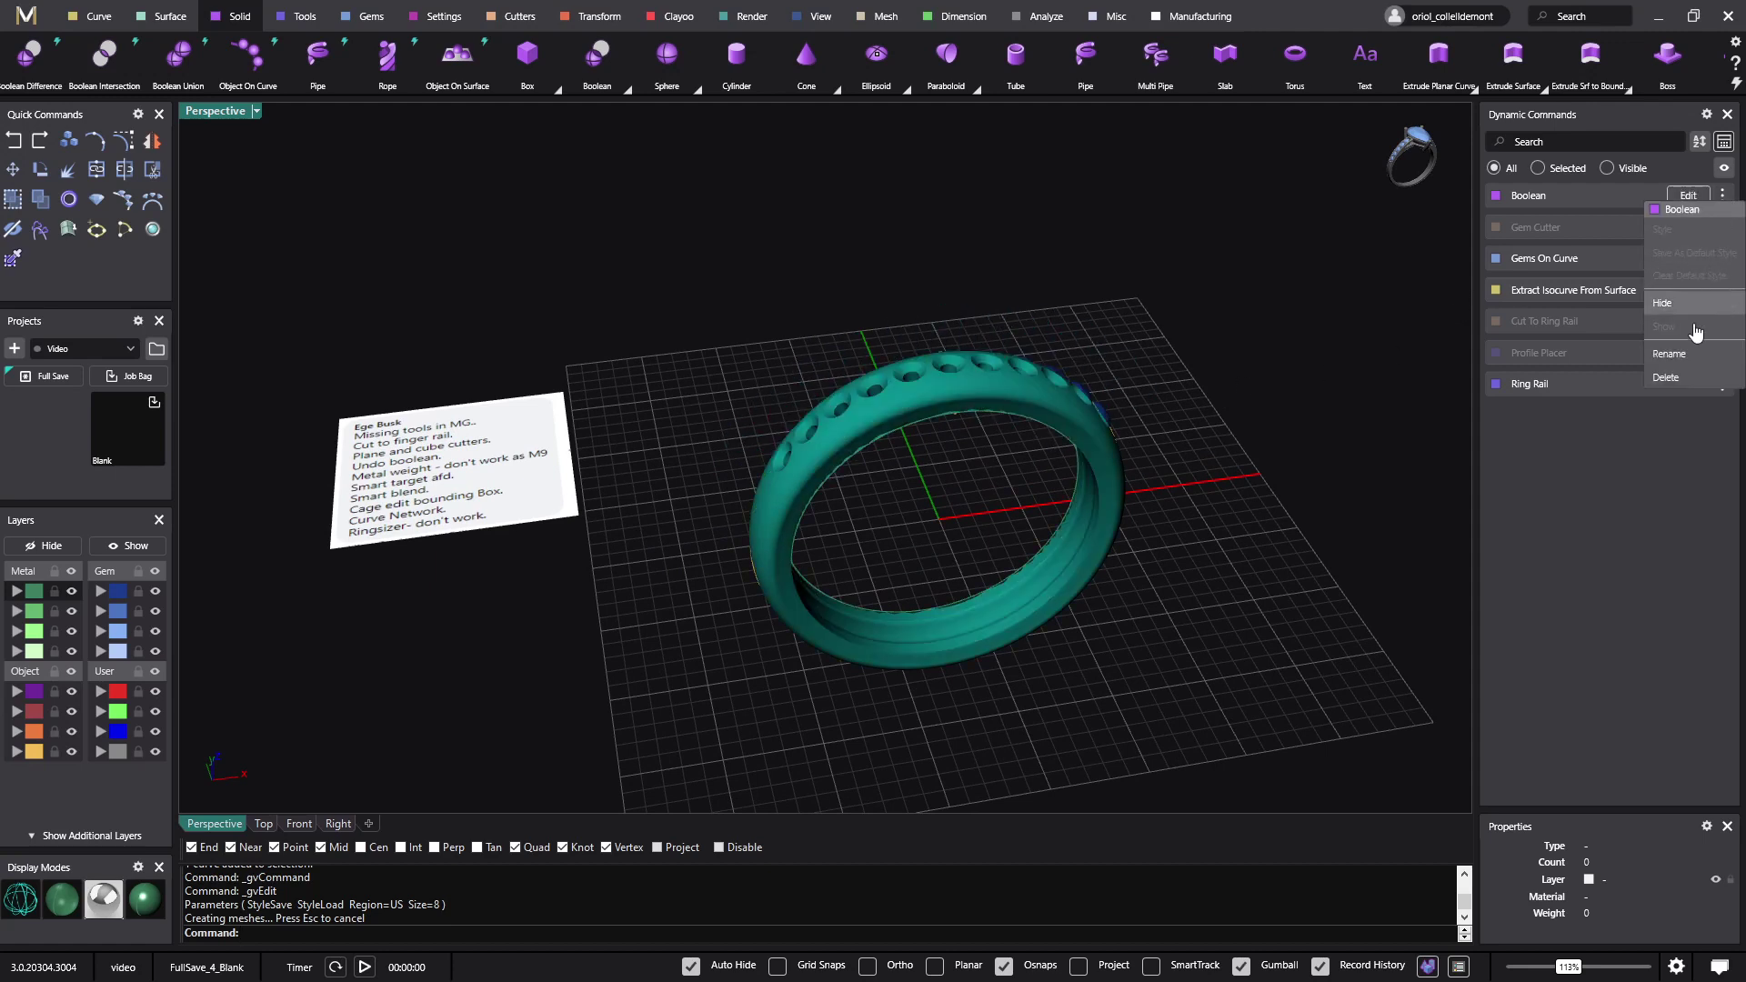
left_click(1667, 378)
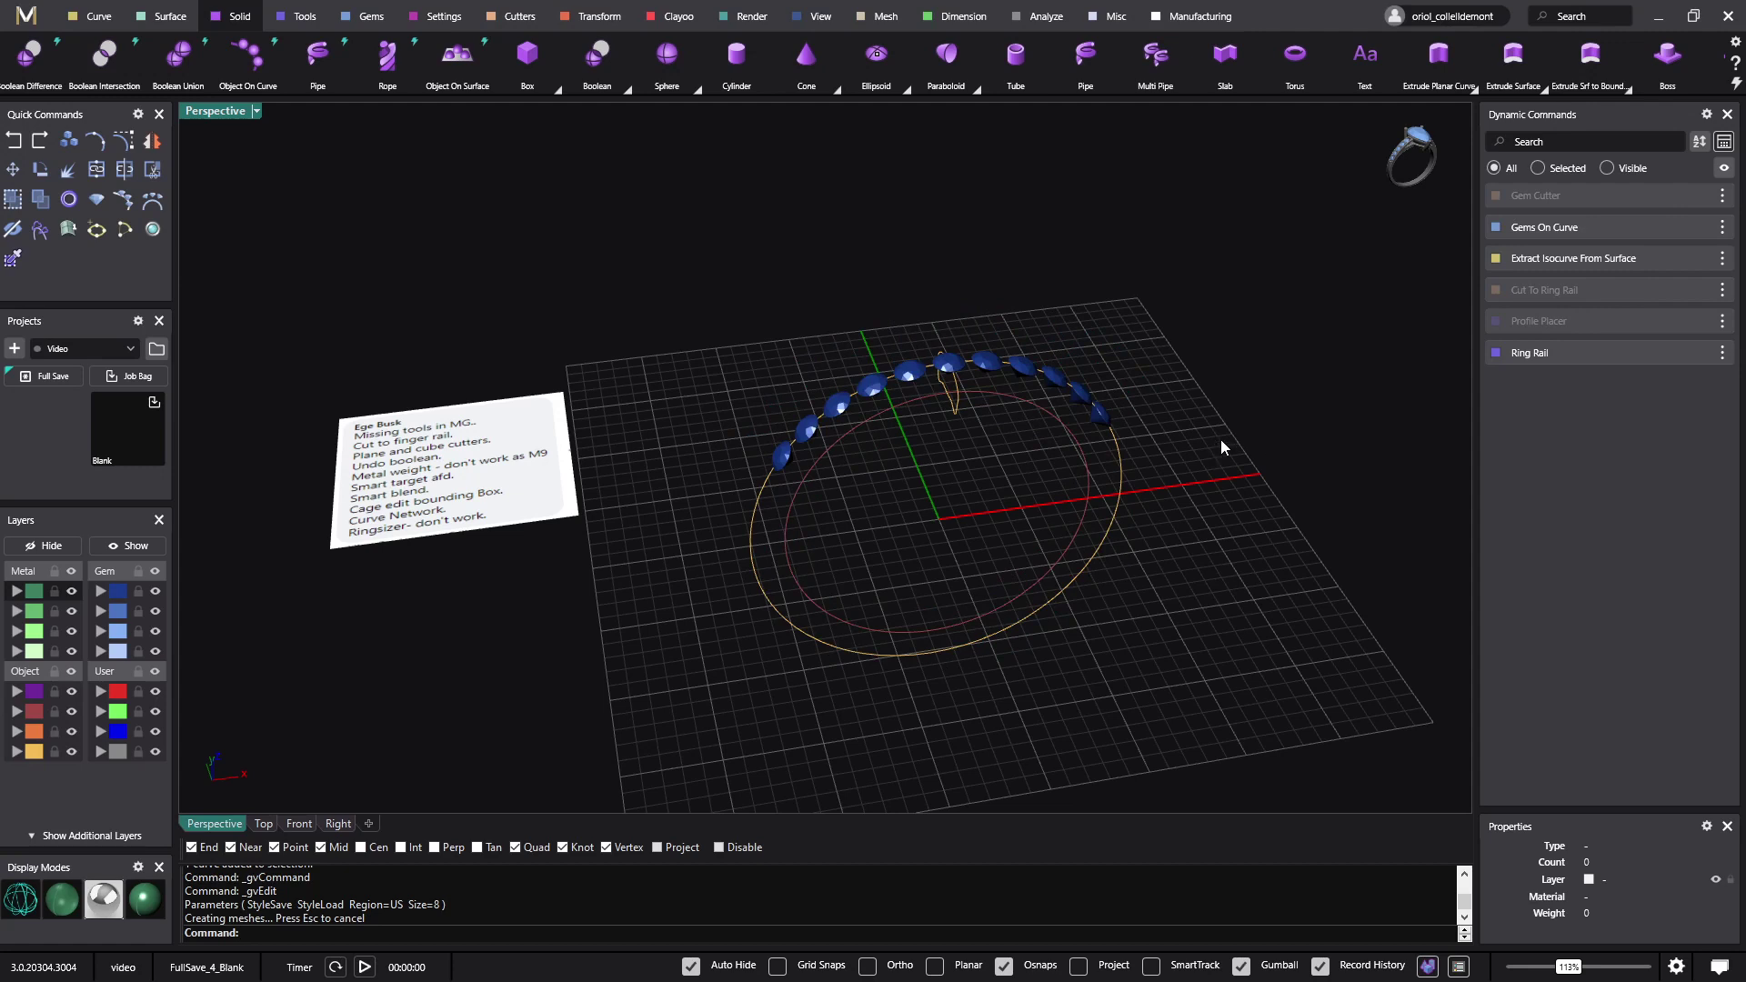
left_click(1722, 198)
left_click(1702, 333)
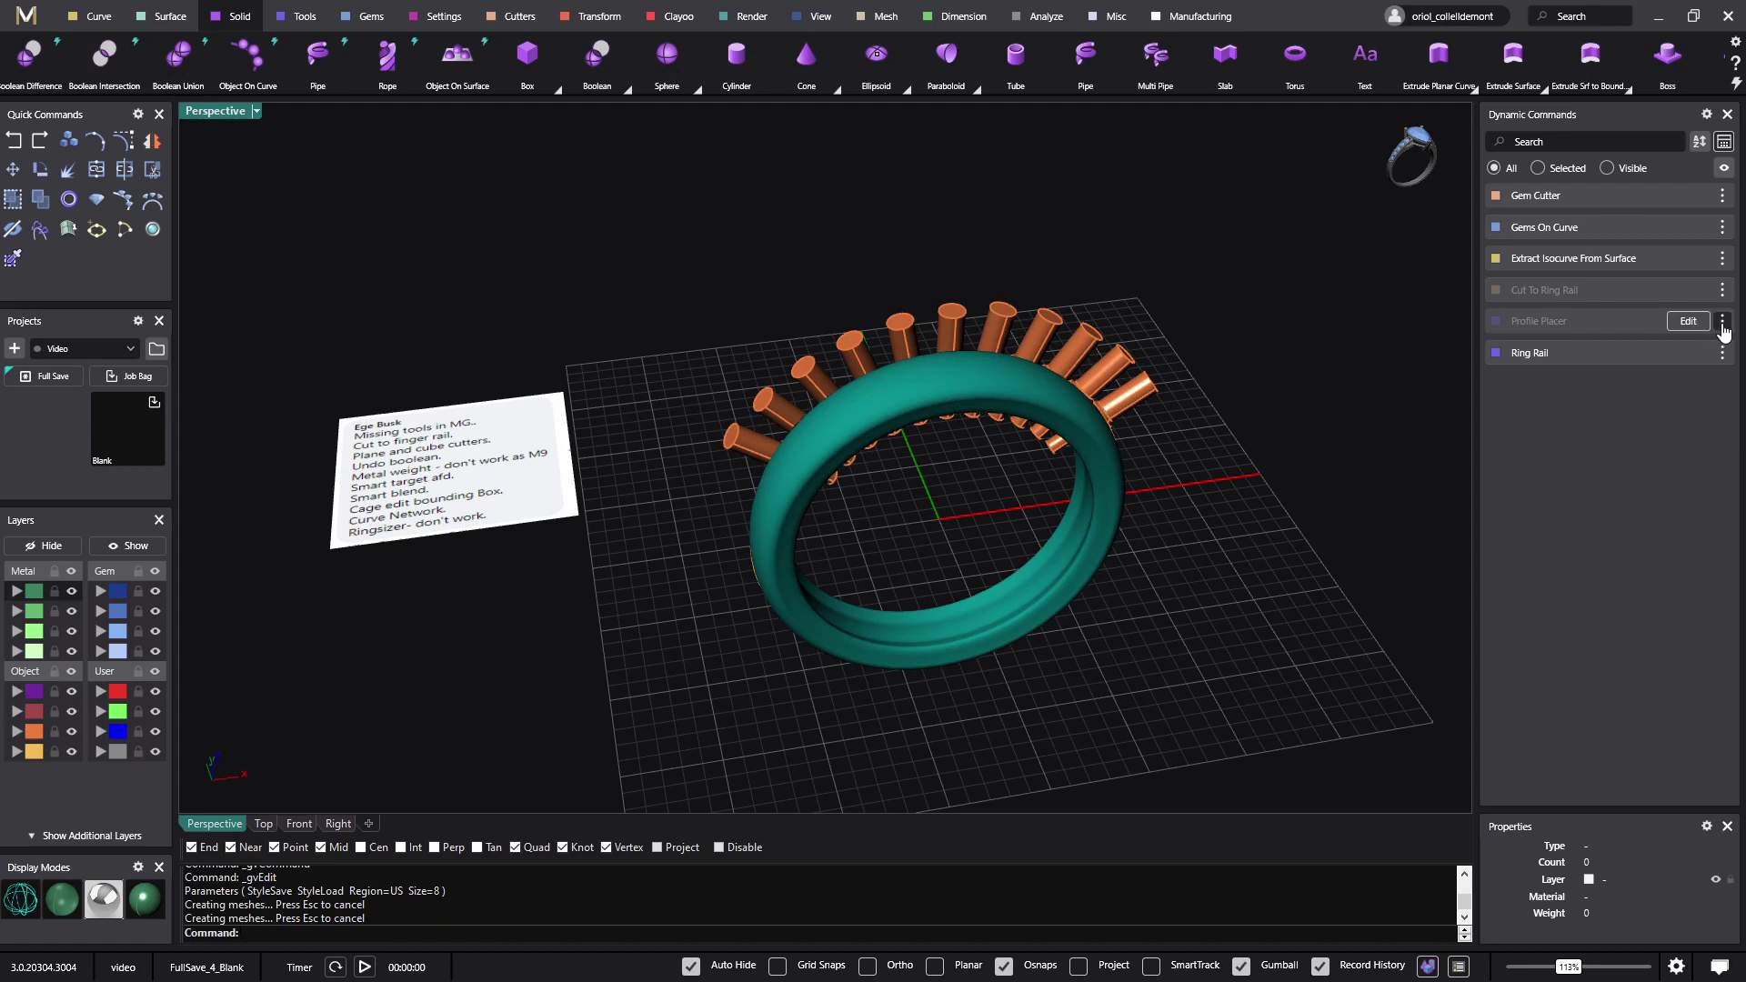
Unhide the ring band produced by Cut To Ring Rail.
left_click(1723, 328)
left_click(1709, 340)
left_click(1722, 292)
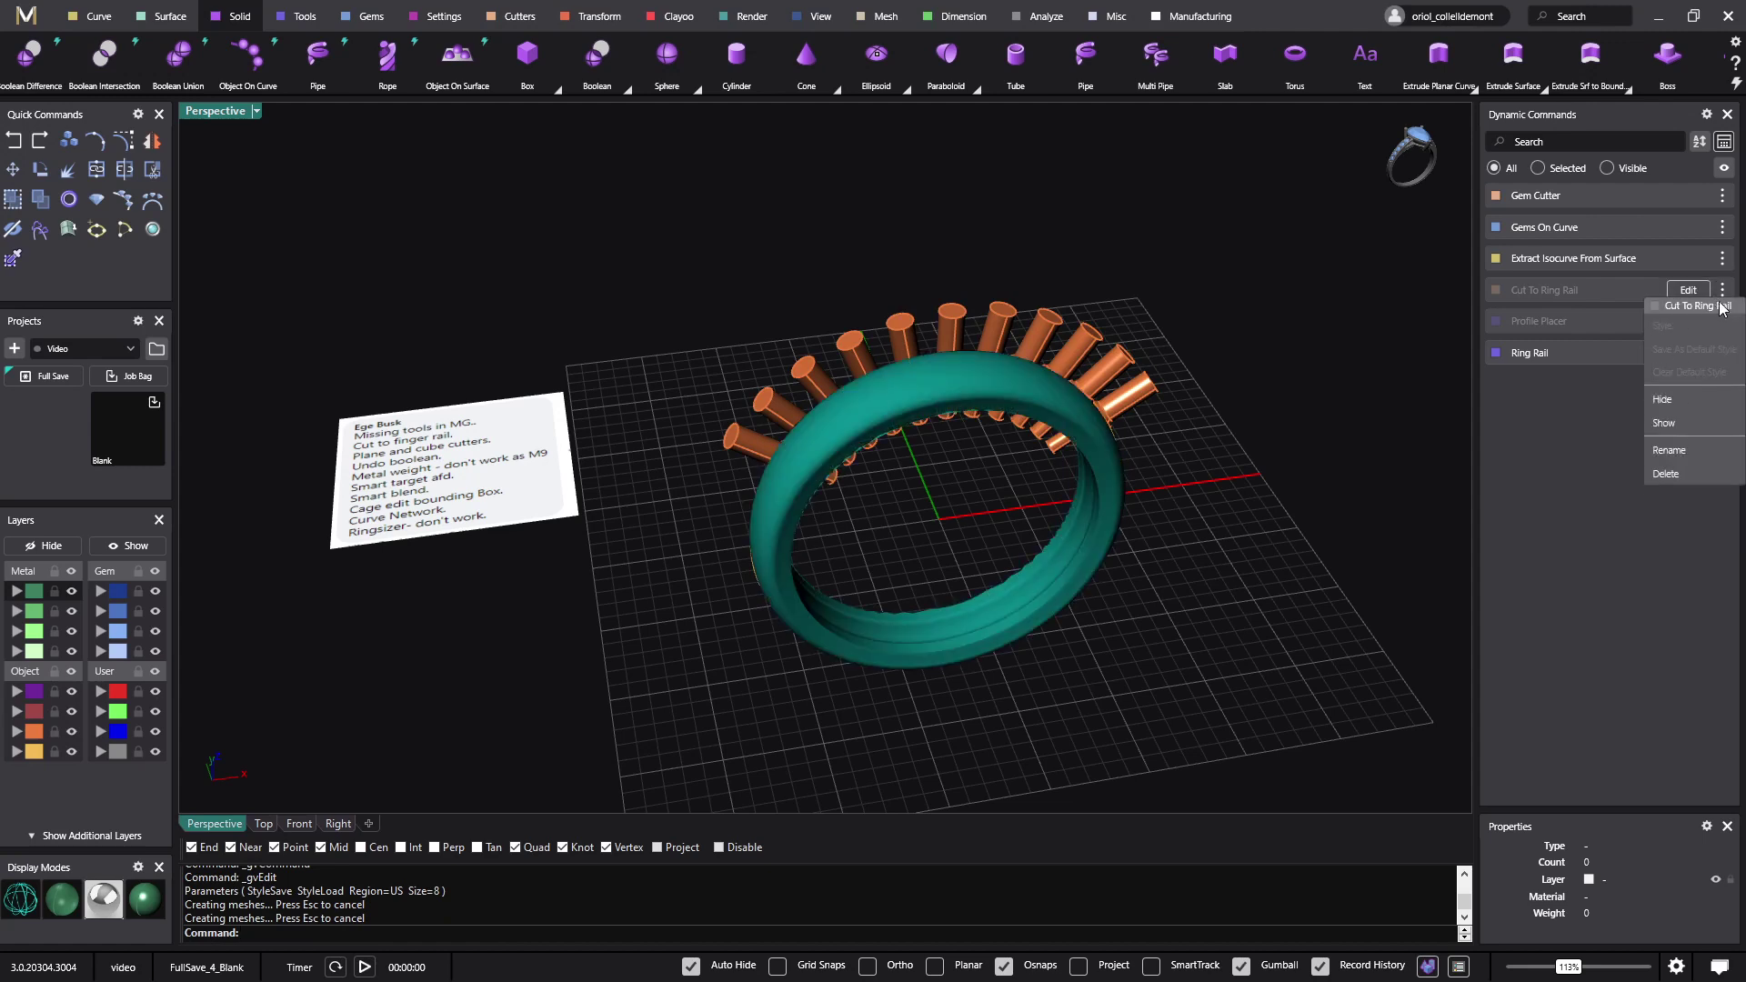
left_click(1694, 424)
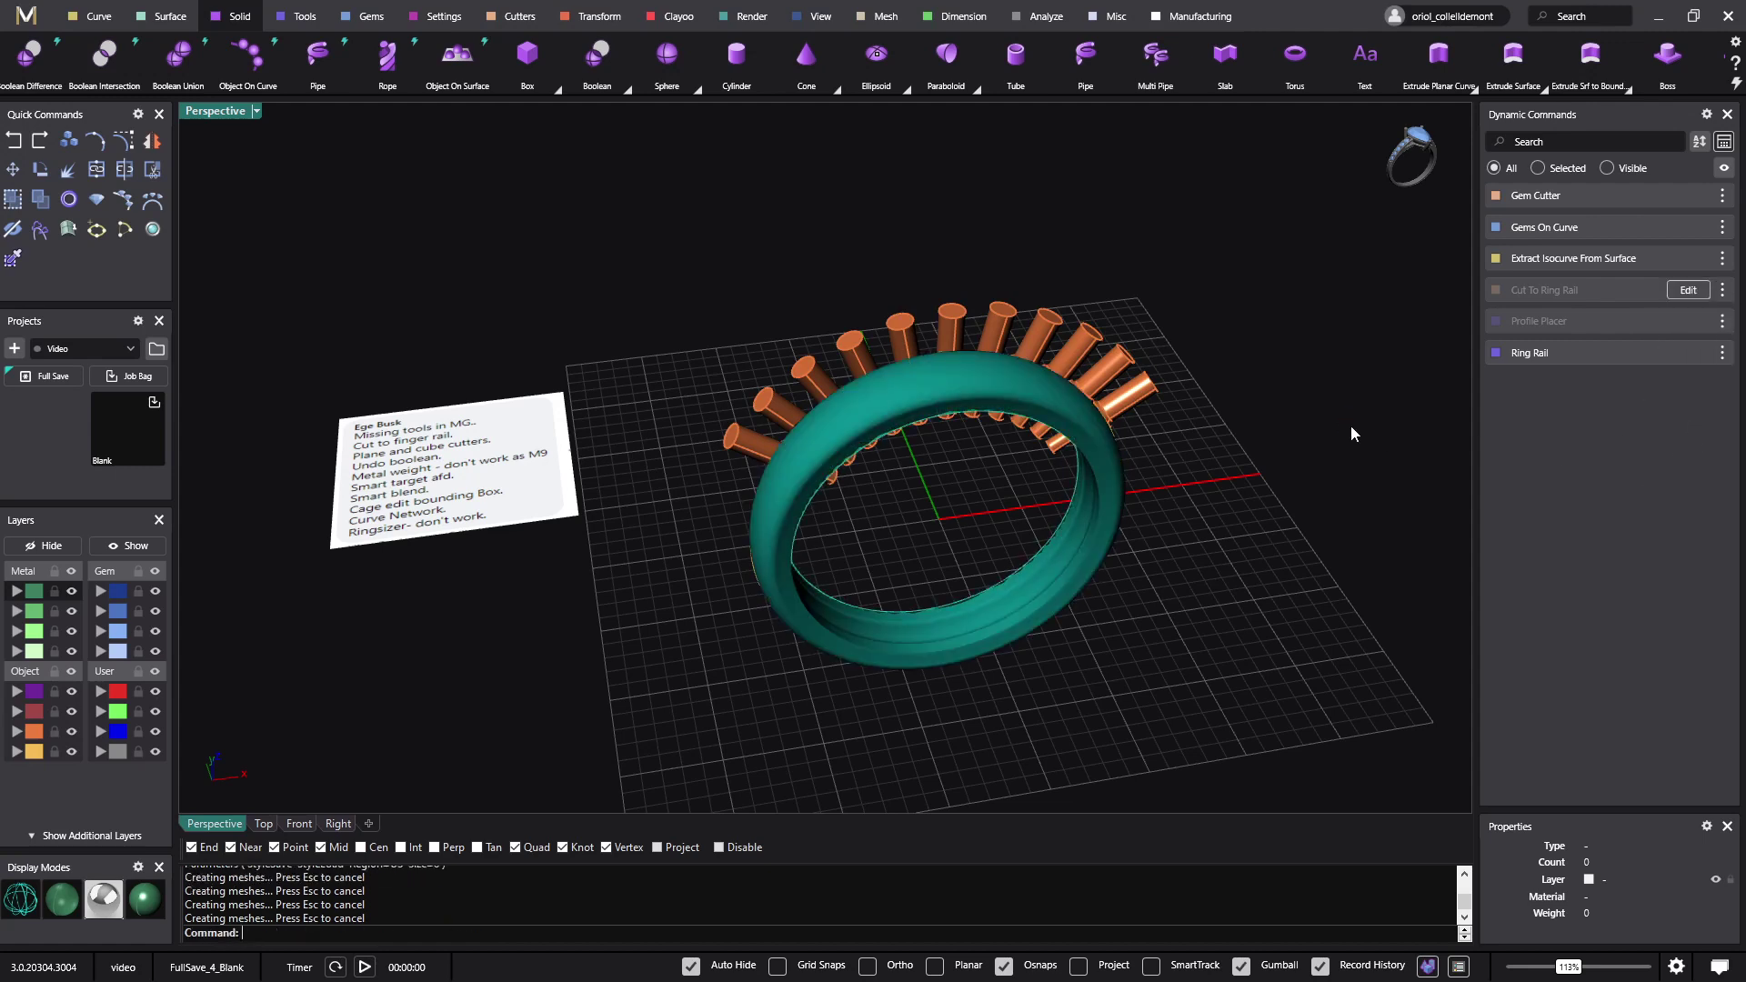
Edit the band's placed profile, pulling its two side control points inward into a pinched waist about 3.65 mm wide overall.
right_click_drag(1351, 426, 1295, 395)
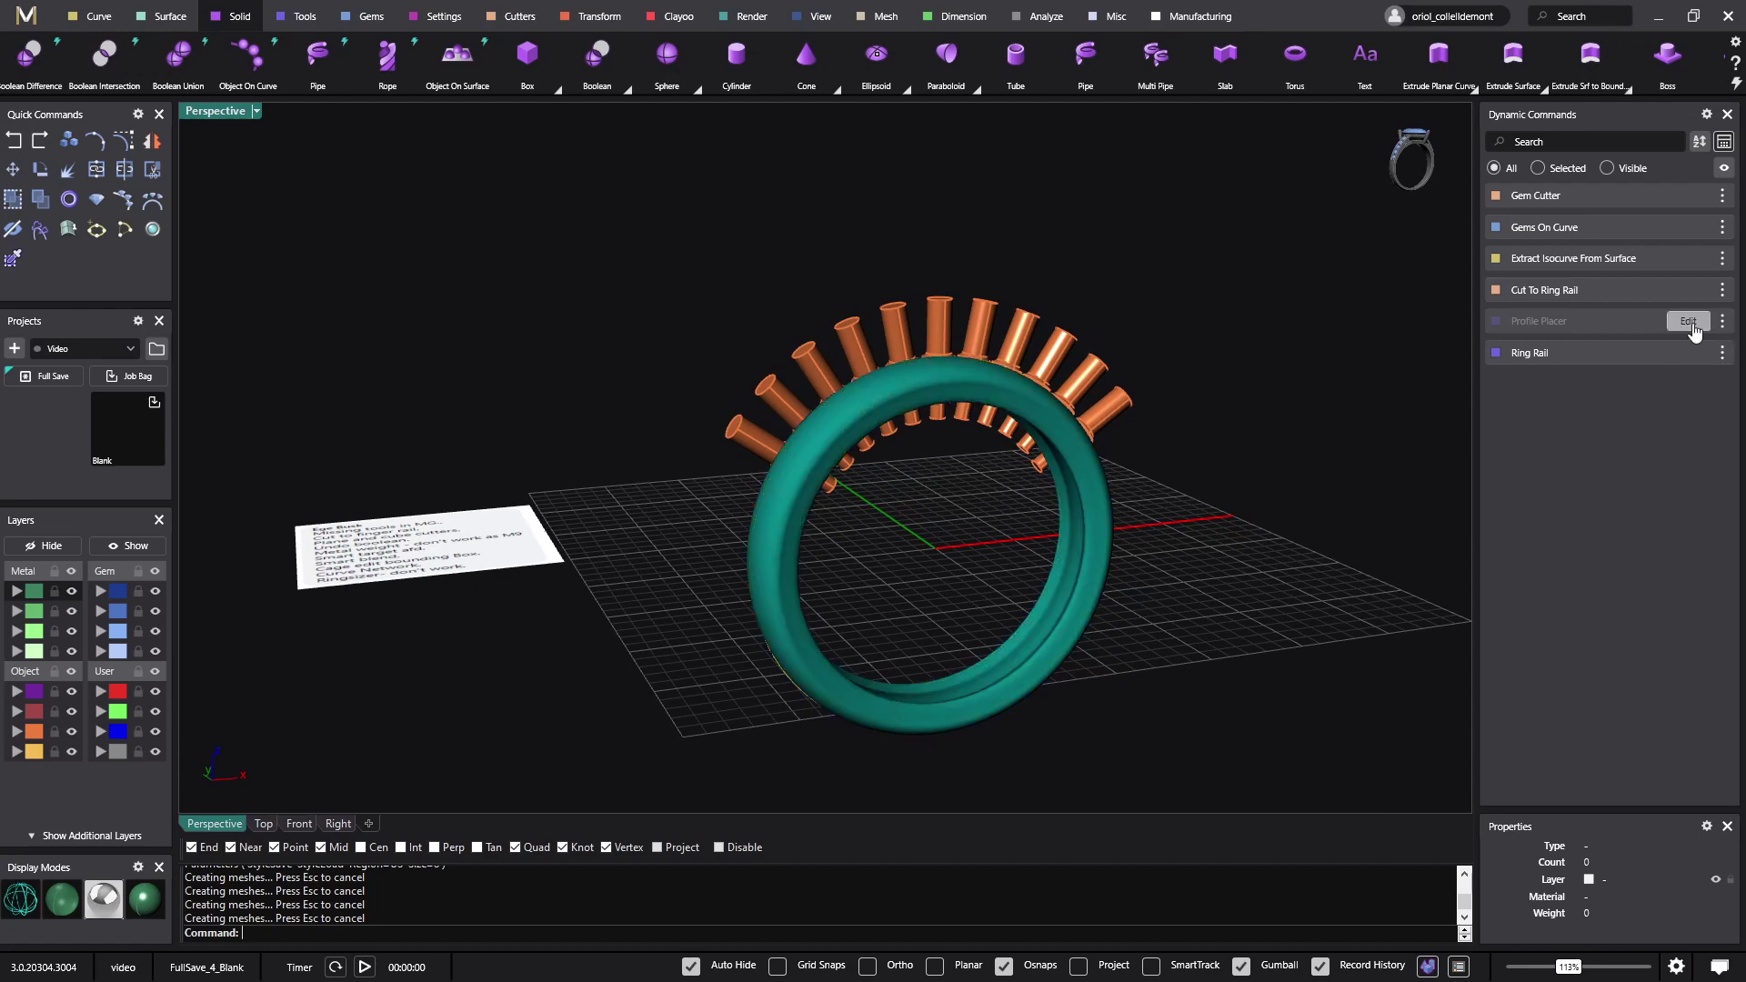
left_click(1688, 323)
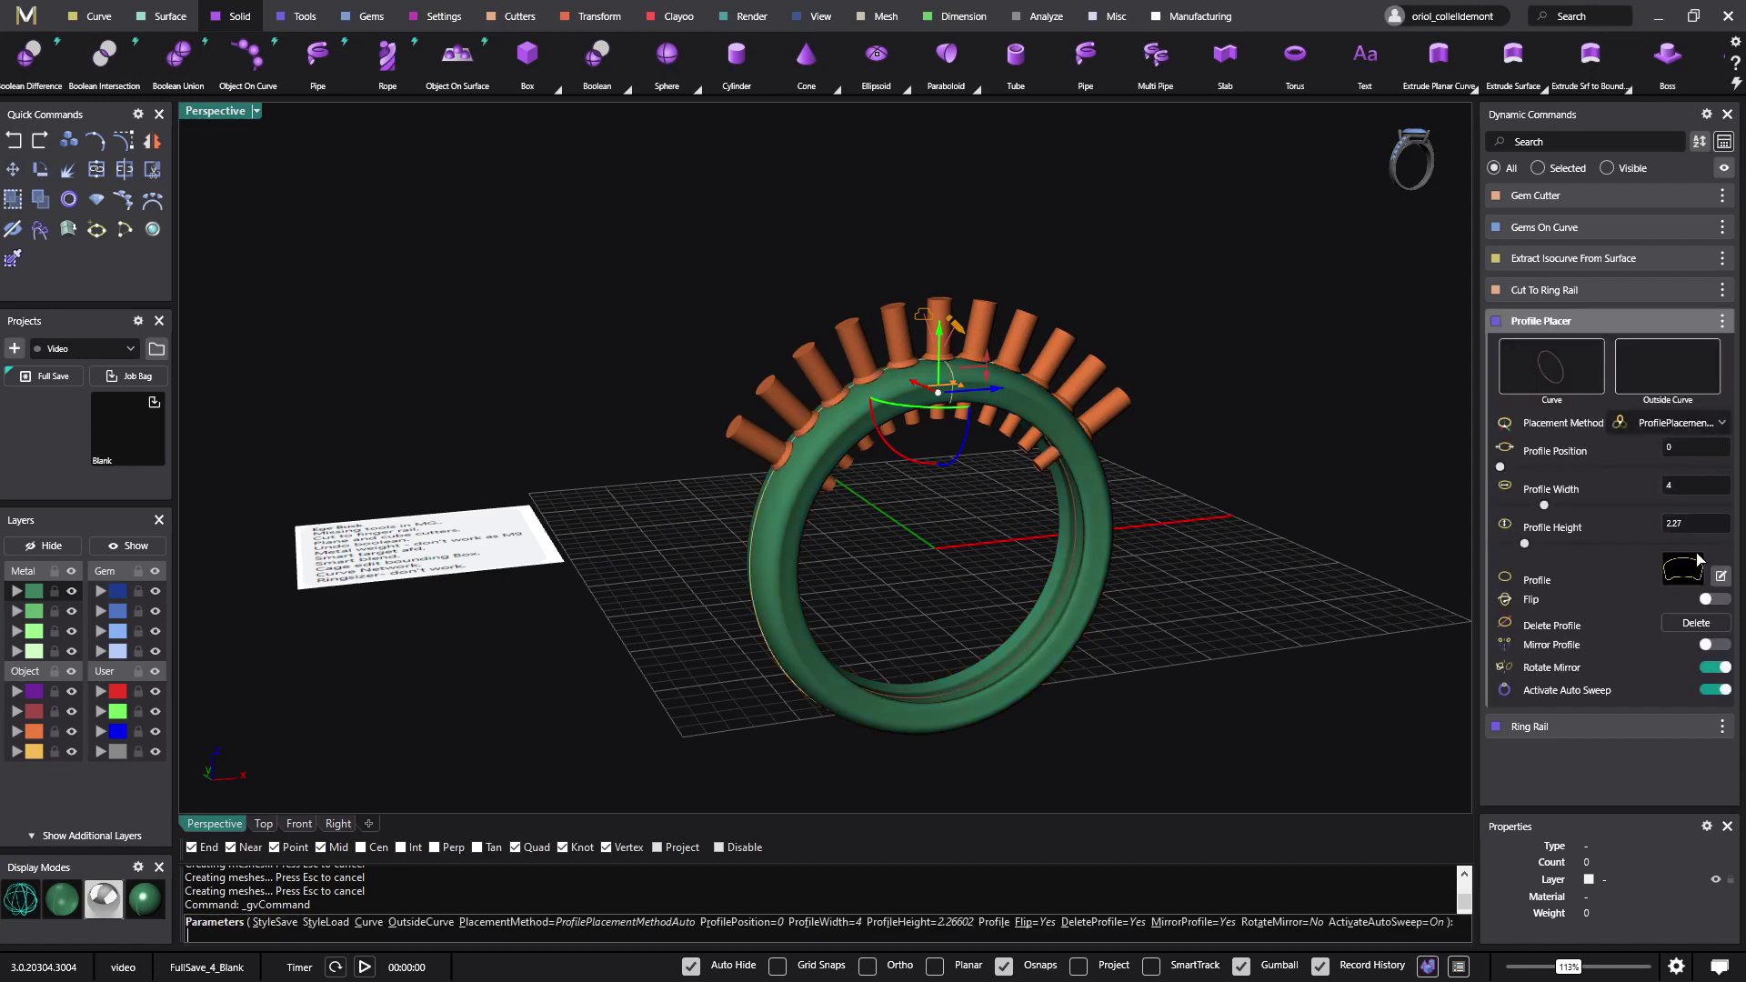
left_click(1721, 577)
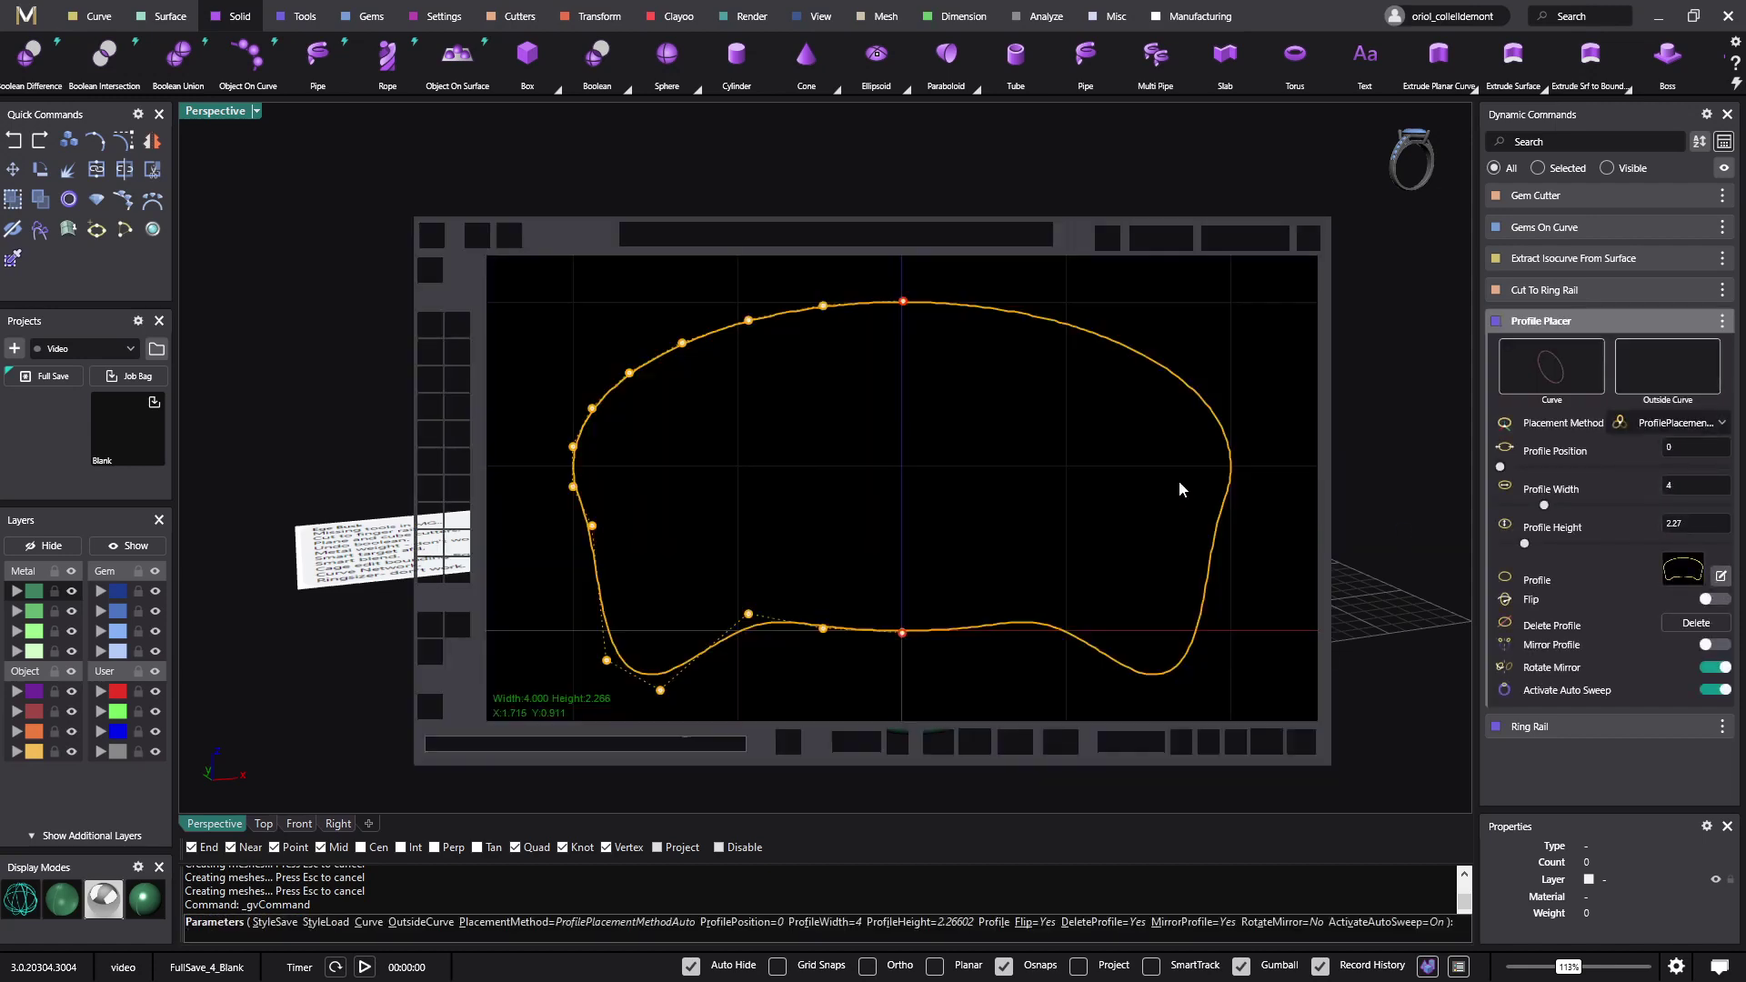
left_click_drag(584, 442, 758, 490)
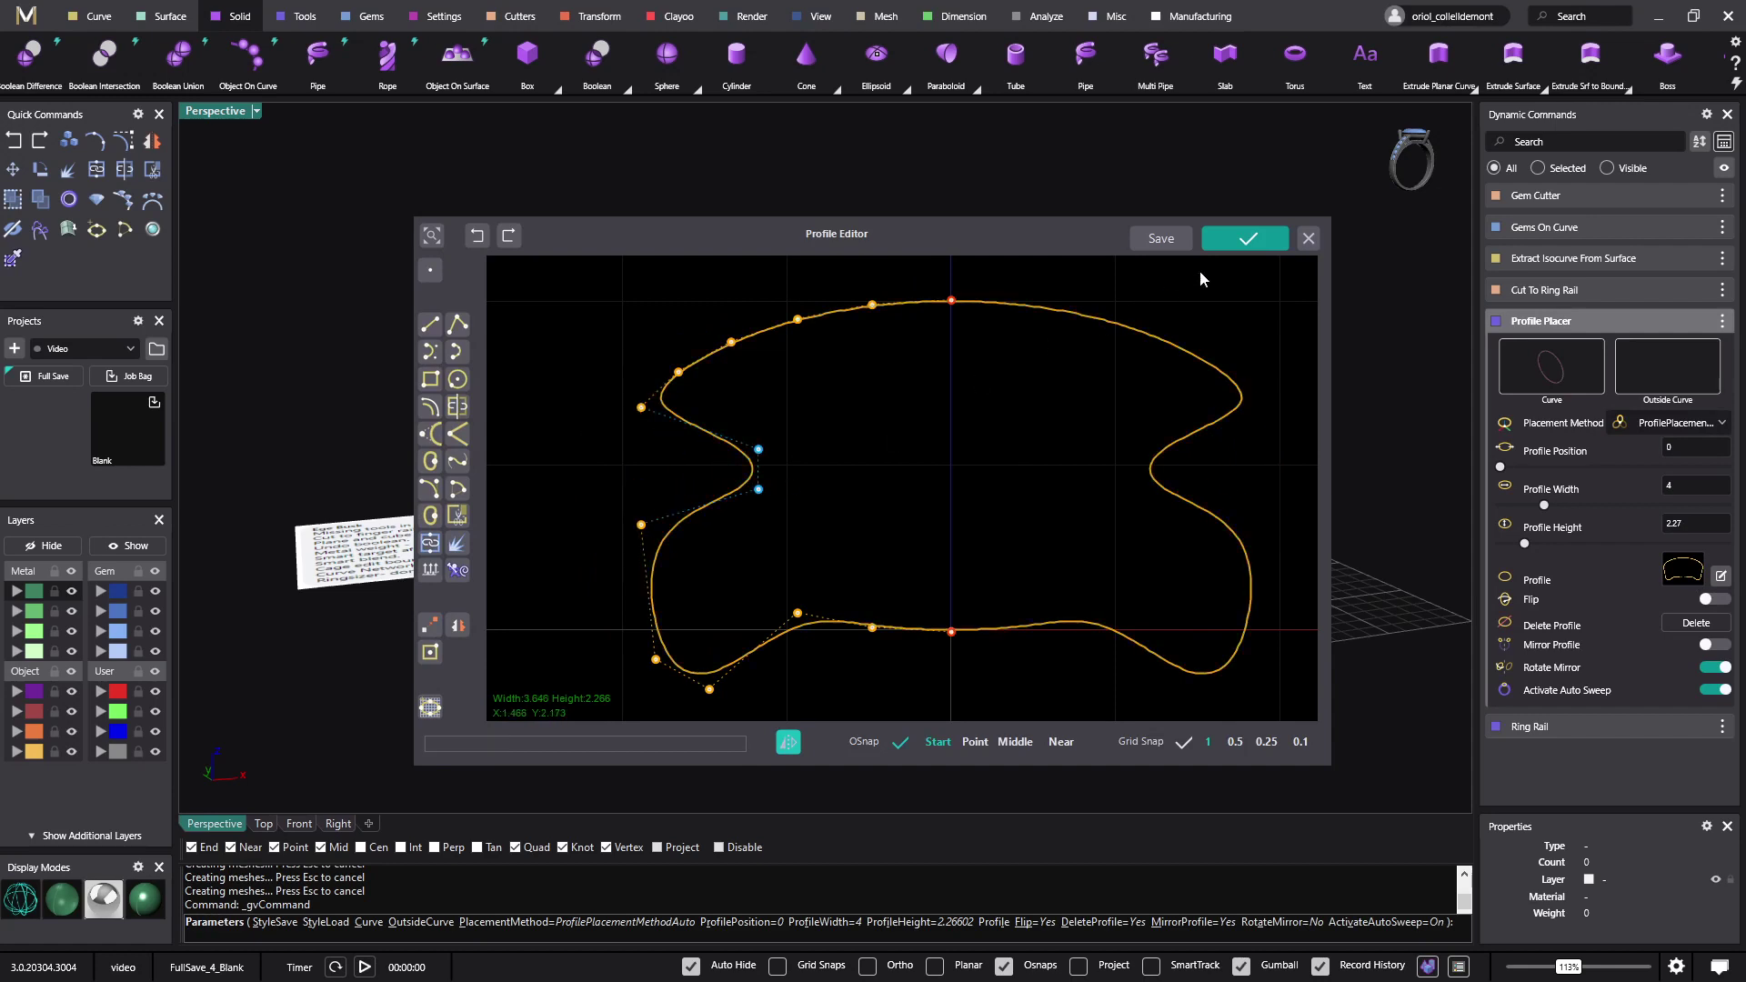
left_click(1236, 245)
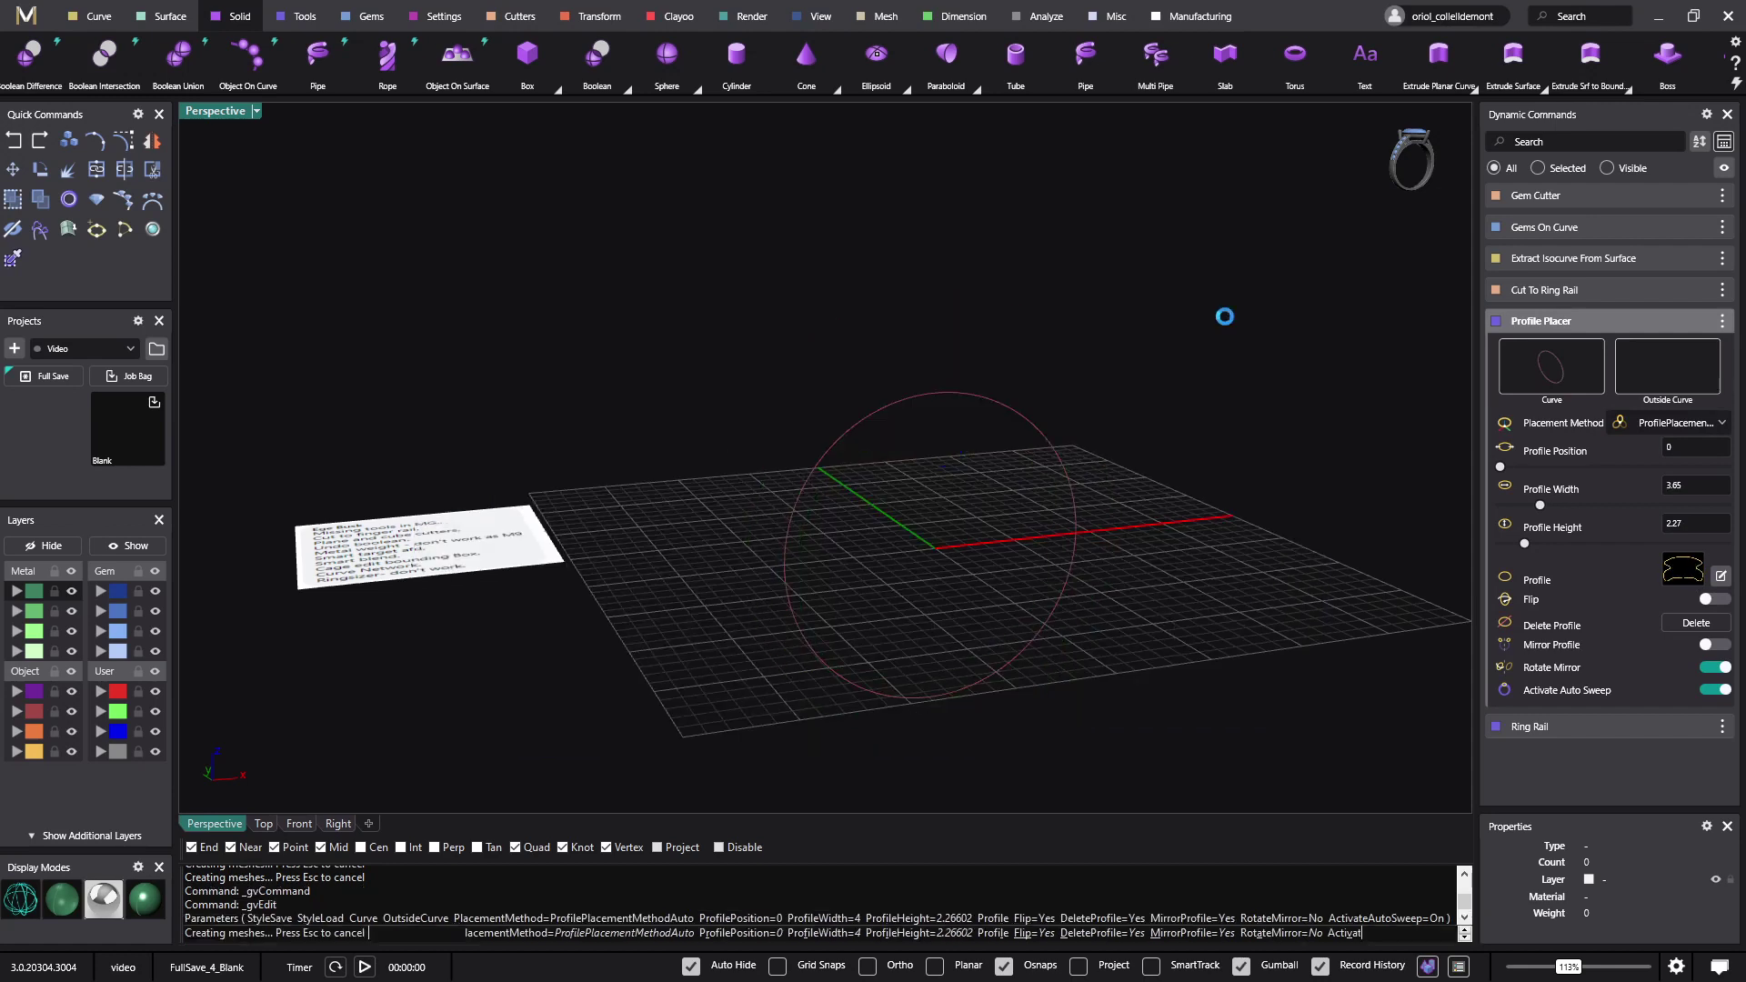
right_click_drag(1225, 325, 539, 590)
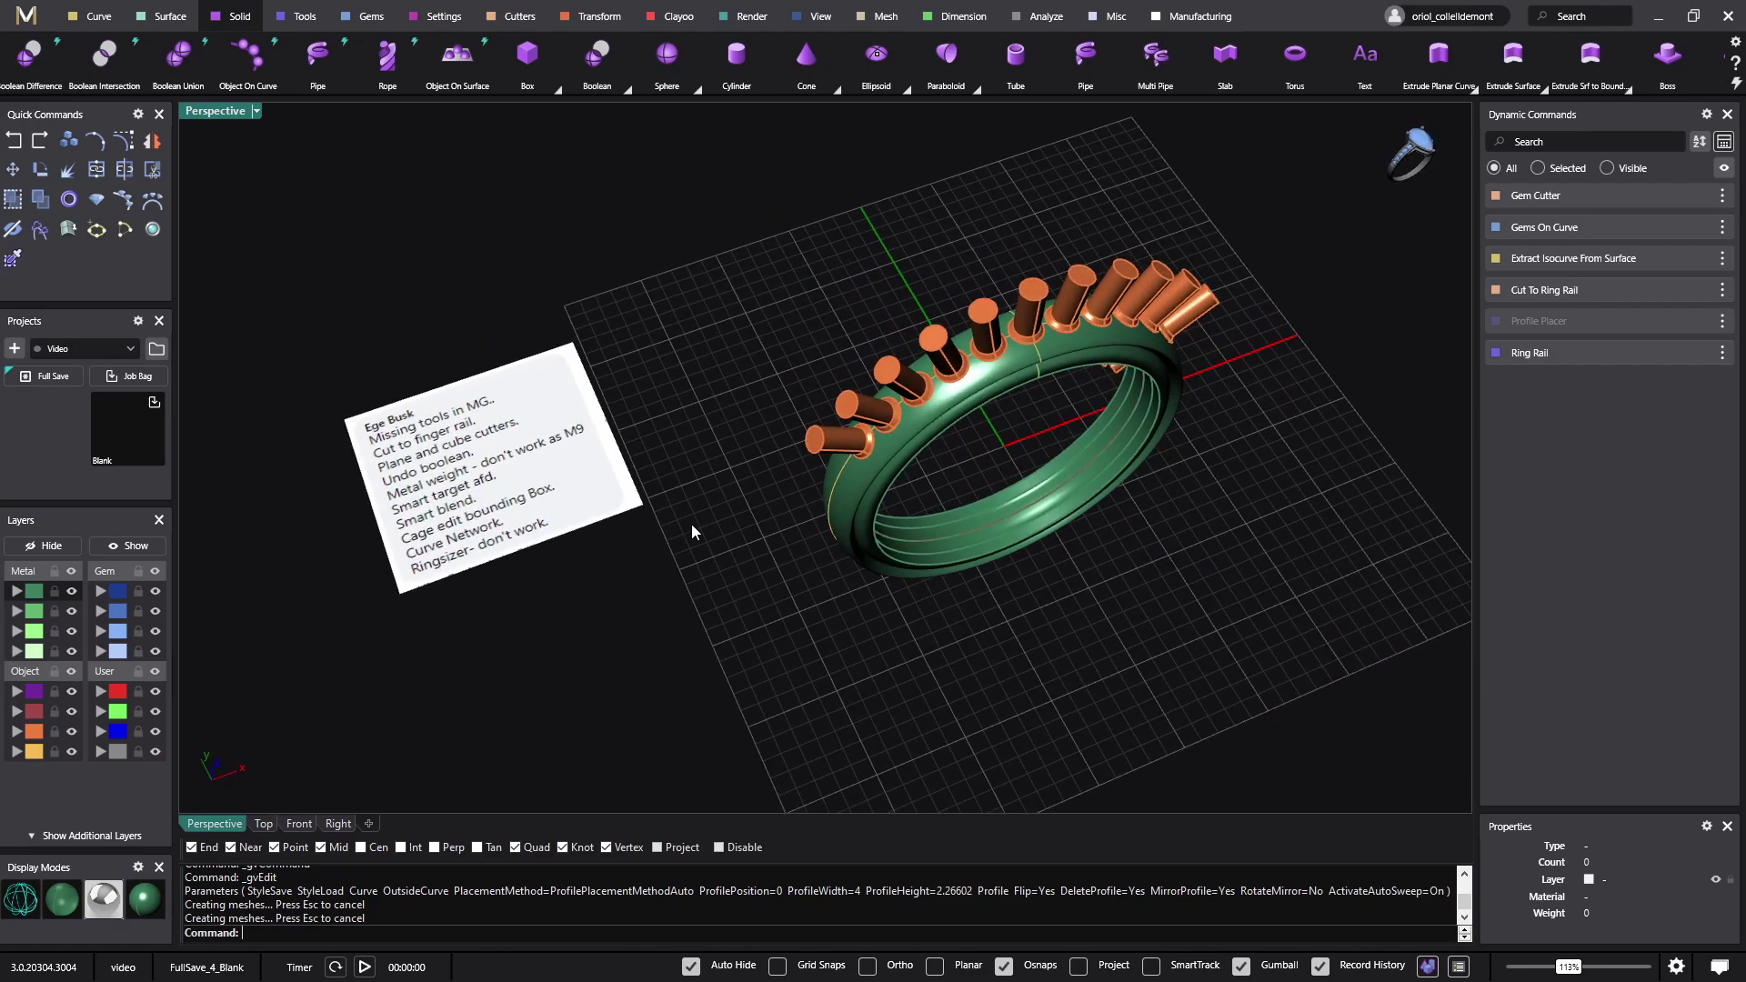
Hide the layer holding the orange gem cutters so only the band and gems show.
right_click_drag(716, 535, 629, 449)
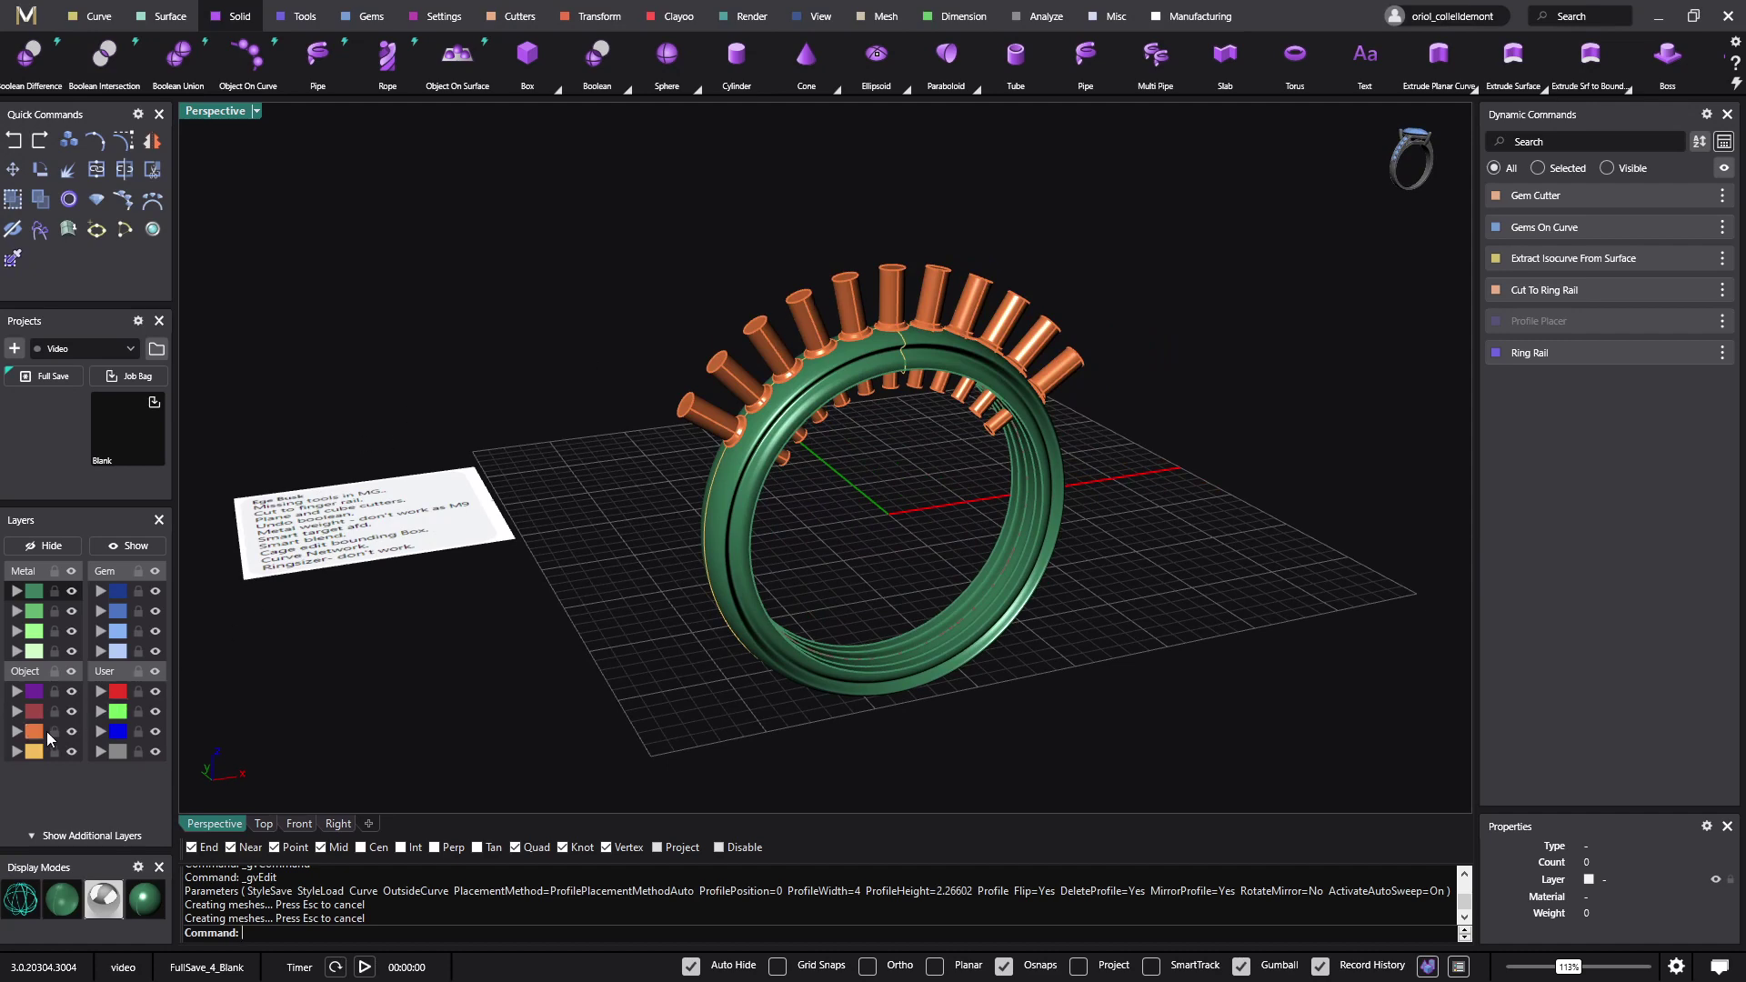
left_click(71, 731)
right_click_drag(636, 509, 907, 480)
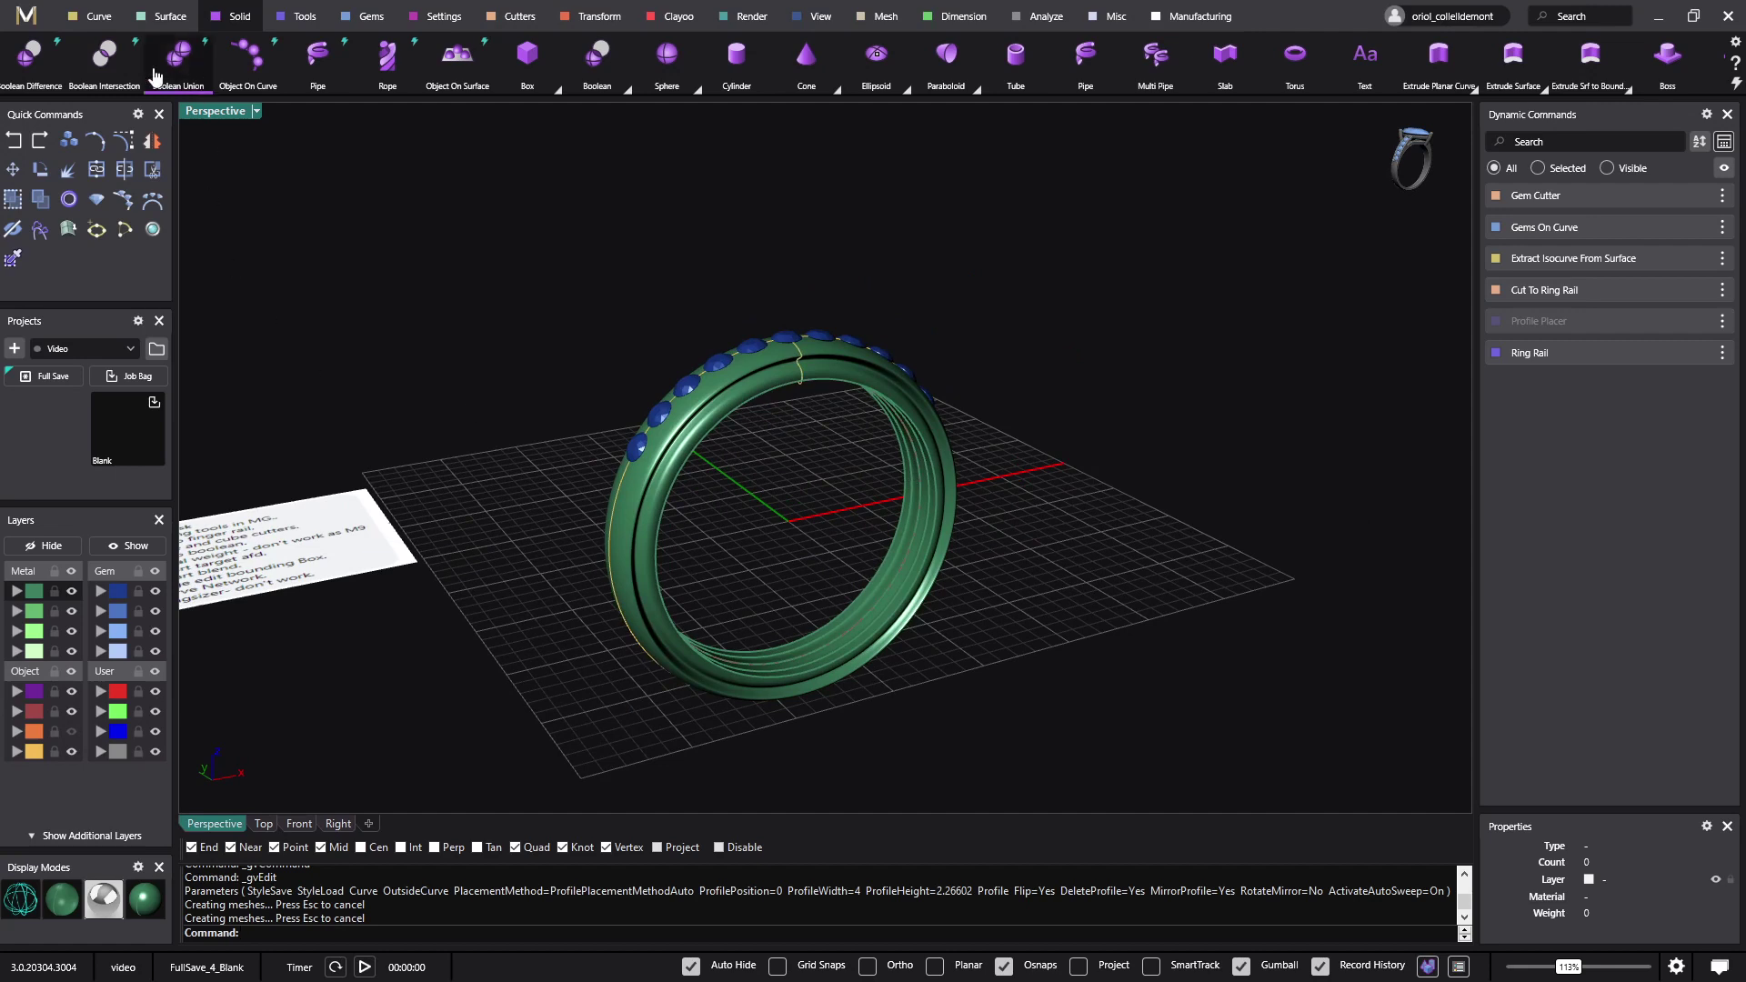
Show the Metal Weights tool as a floating window beside the ring, enlarged to fit the whole metal list.
left_click(25, 15)
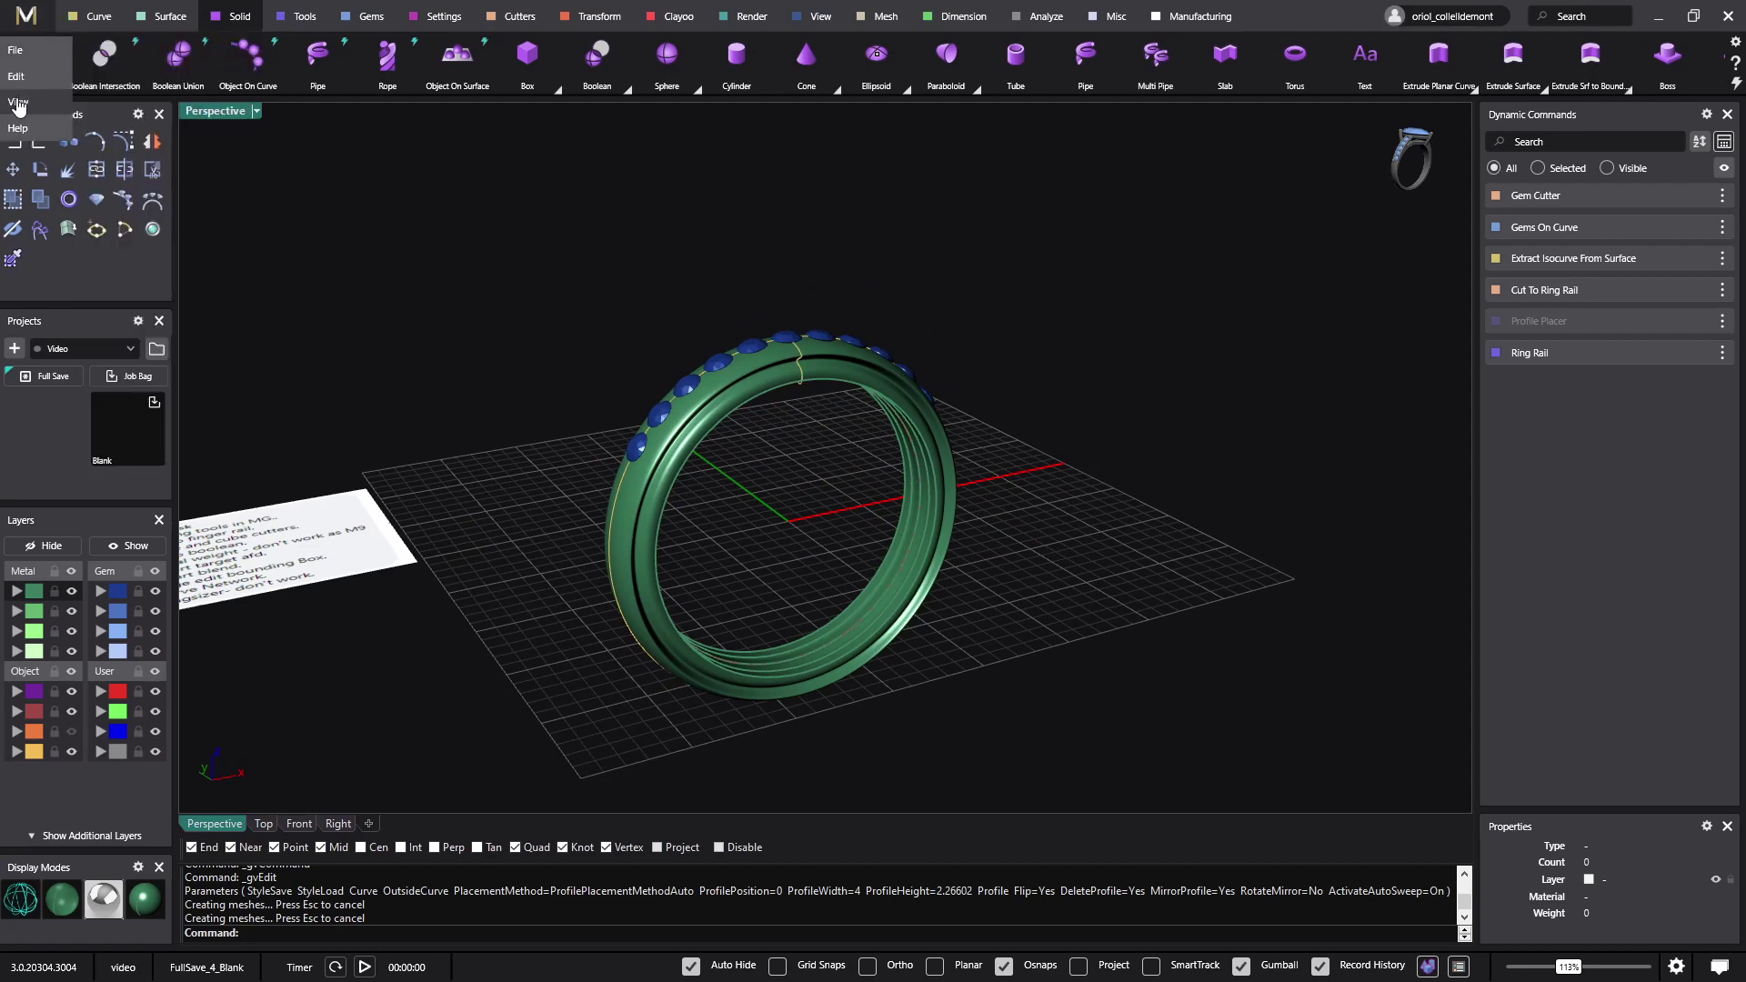
mouse_move(18, 102)
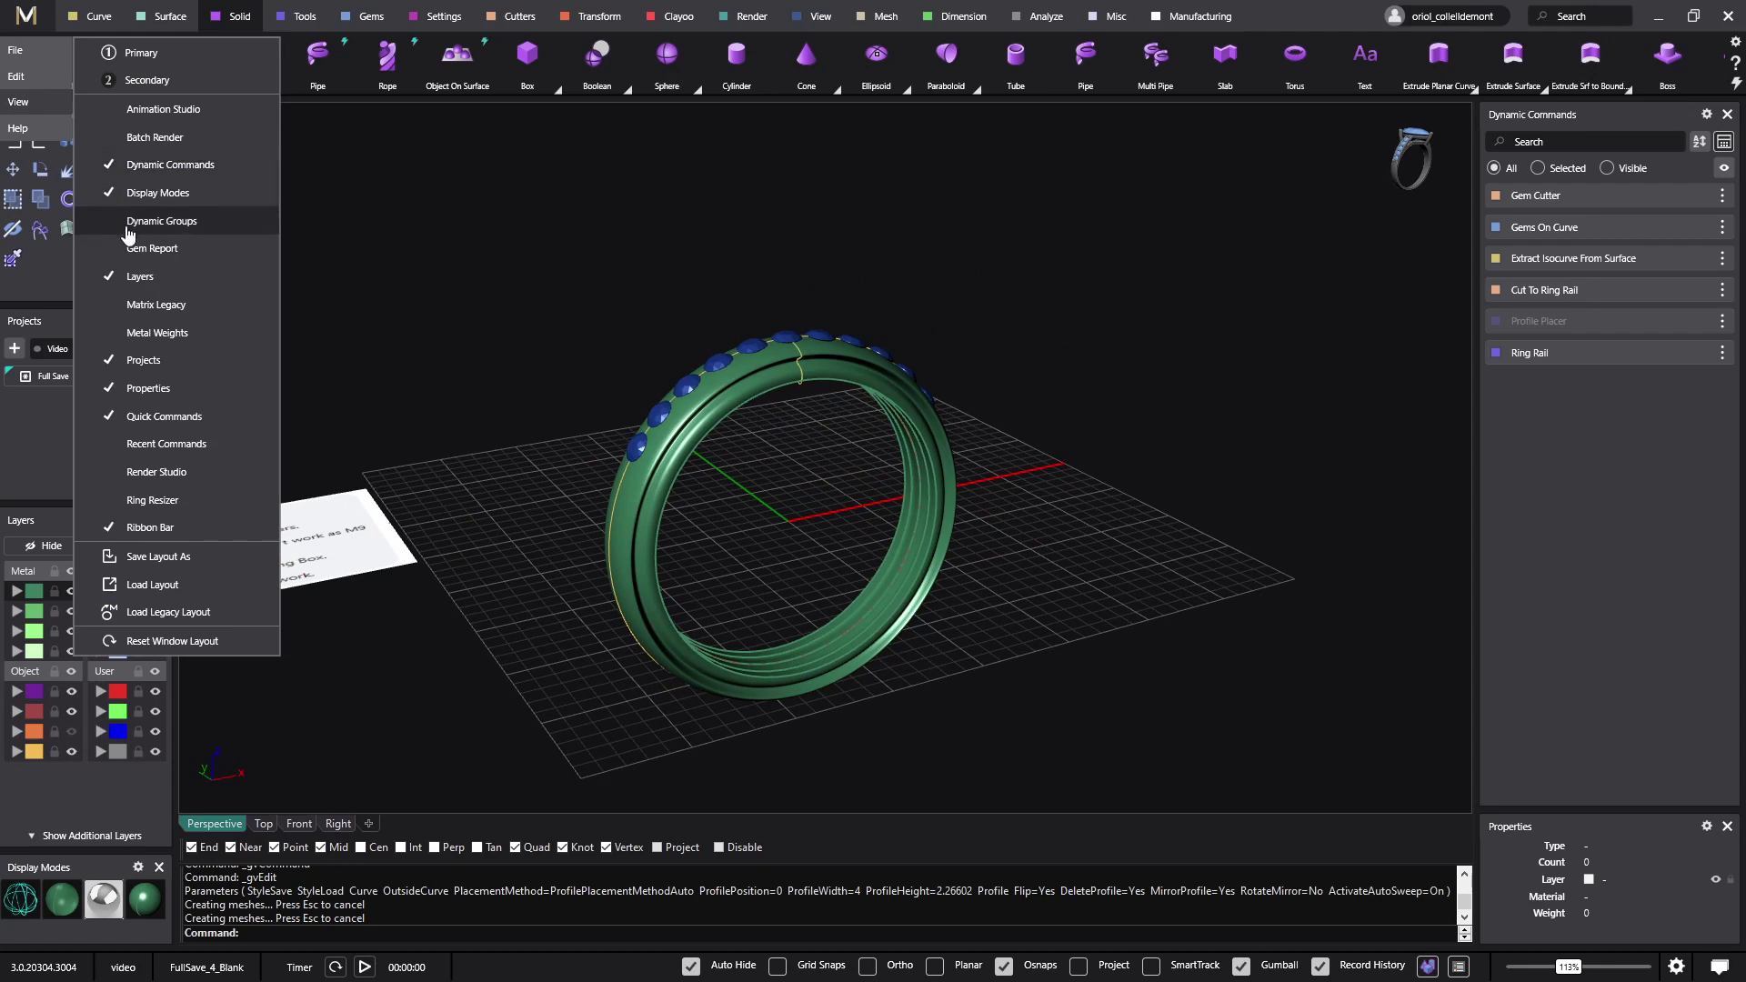
left_click(172, 334)
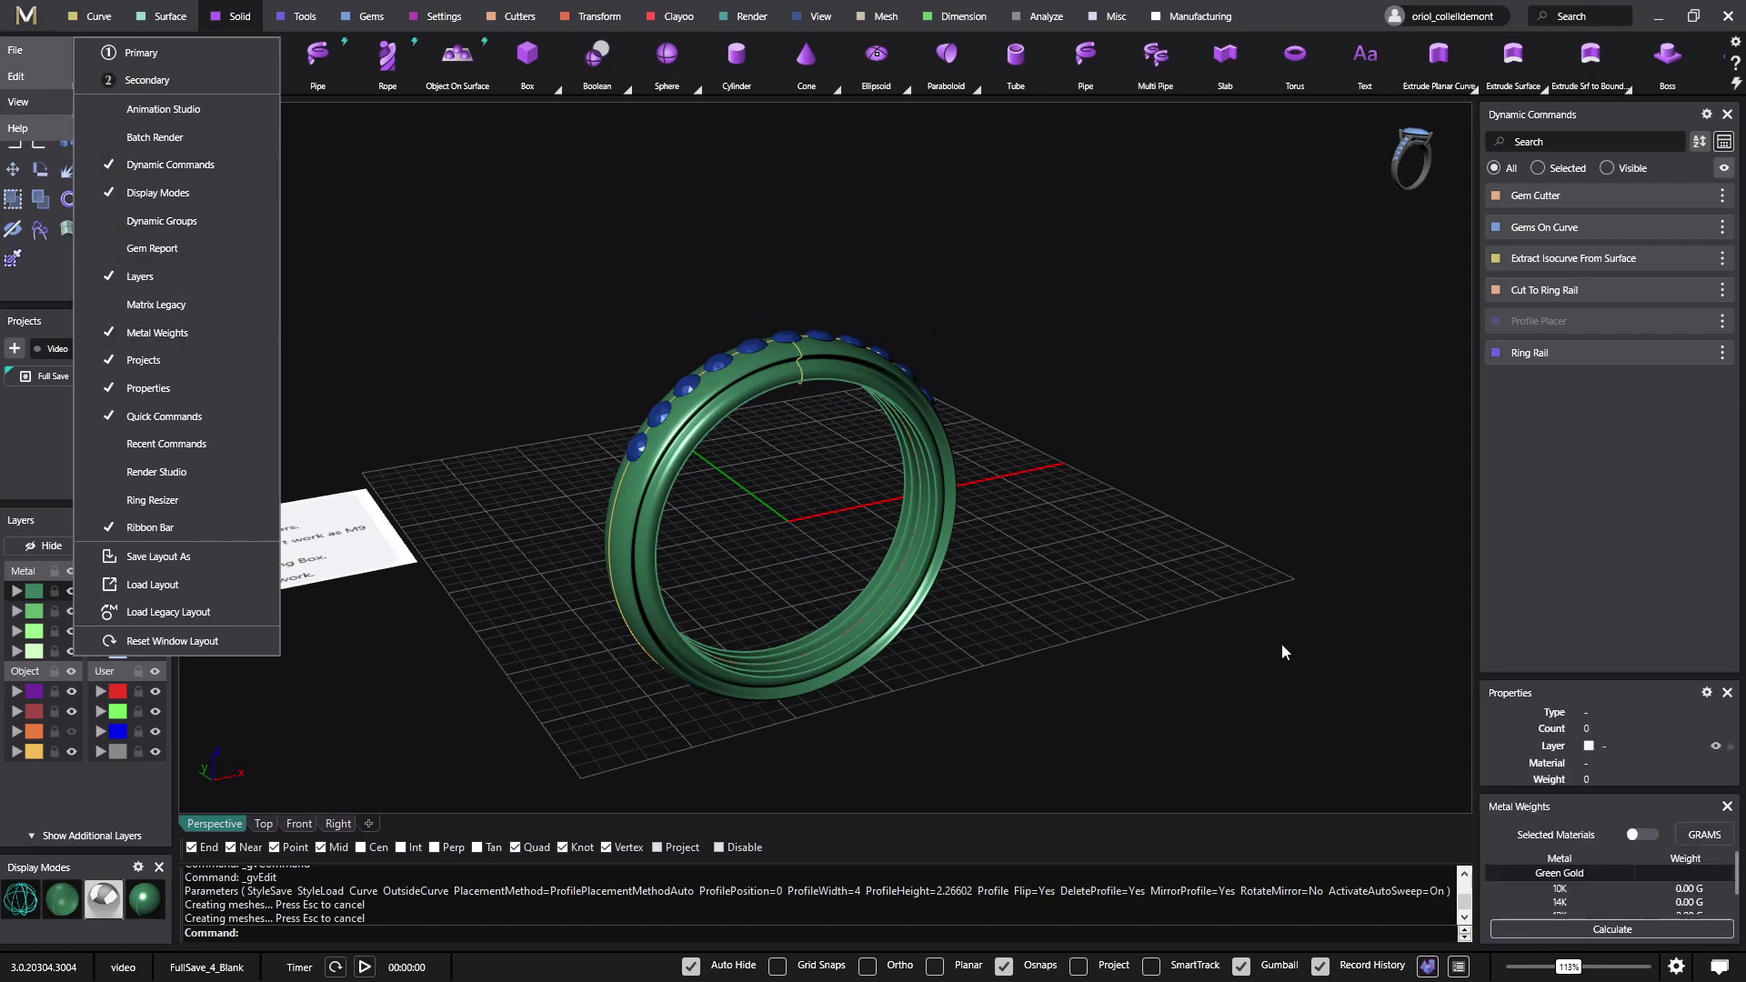
left_click_drag(1666, 812, 1314, 375)
left_click_drag(1311, 516, 1315, 826)
left_click_drag(1323, 373, 1308, 181)
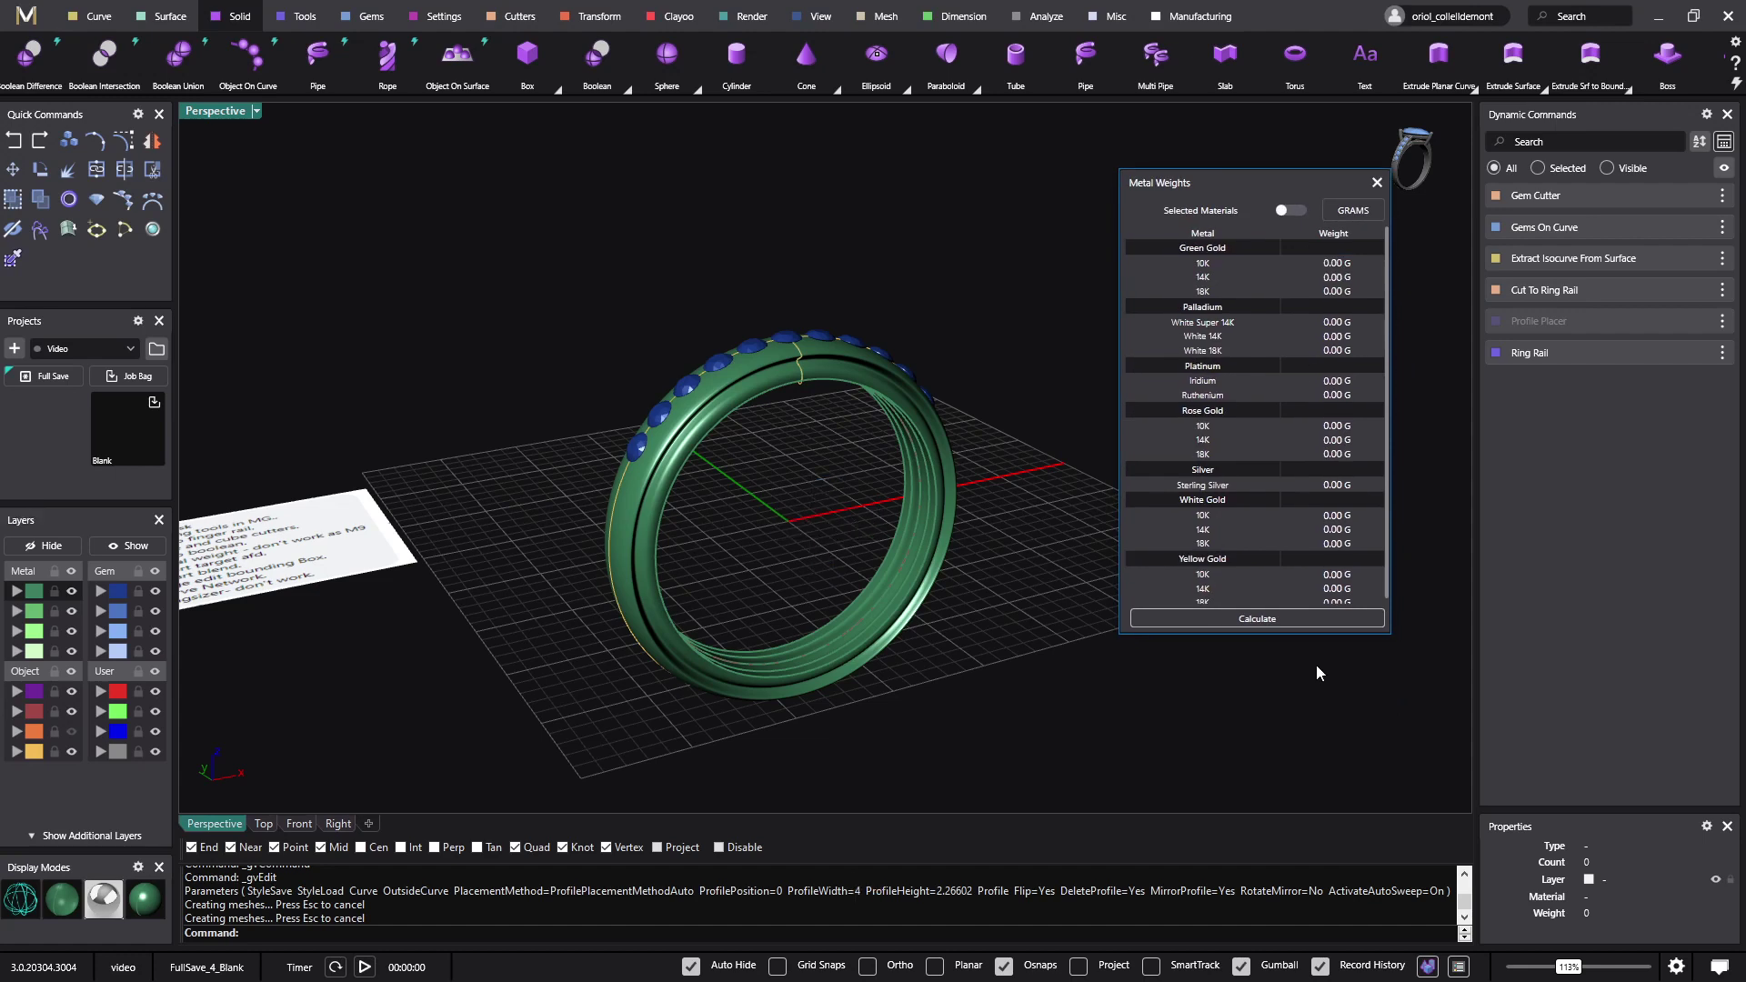
left_click_drag(1326, 633, 1326, 765)
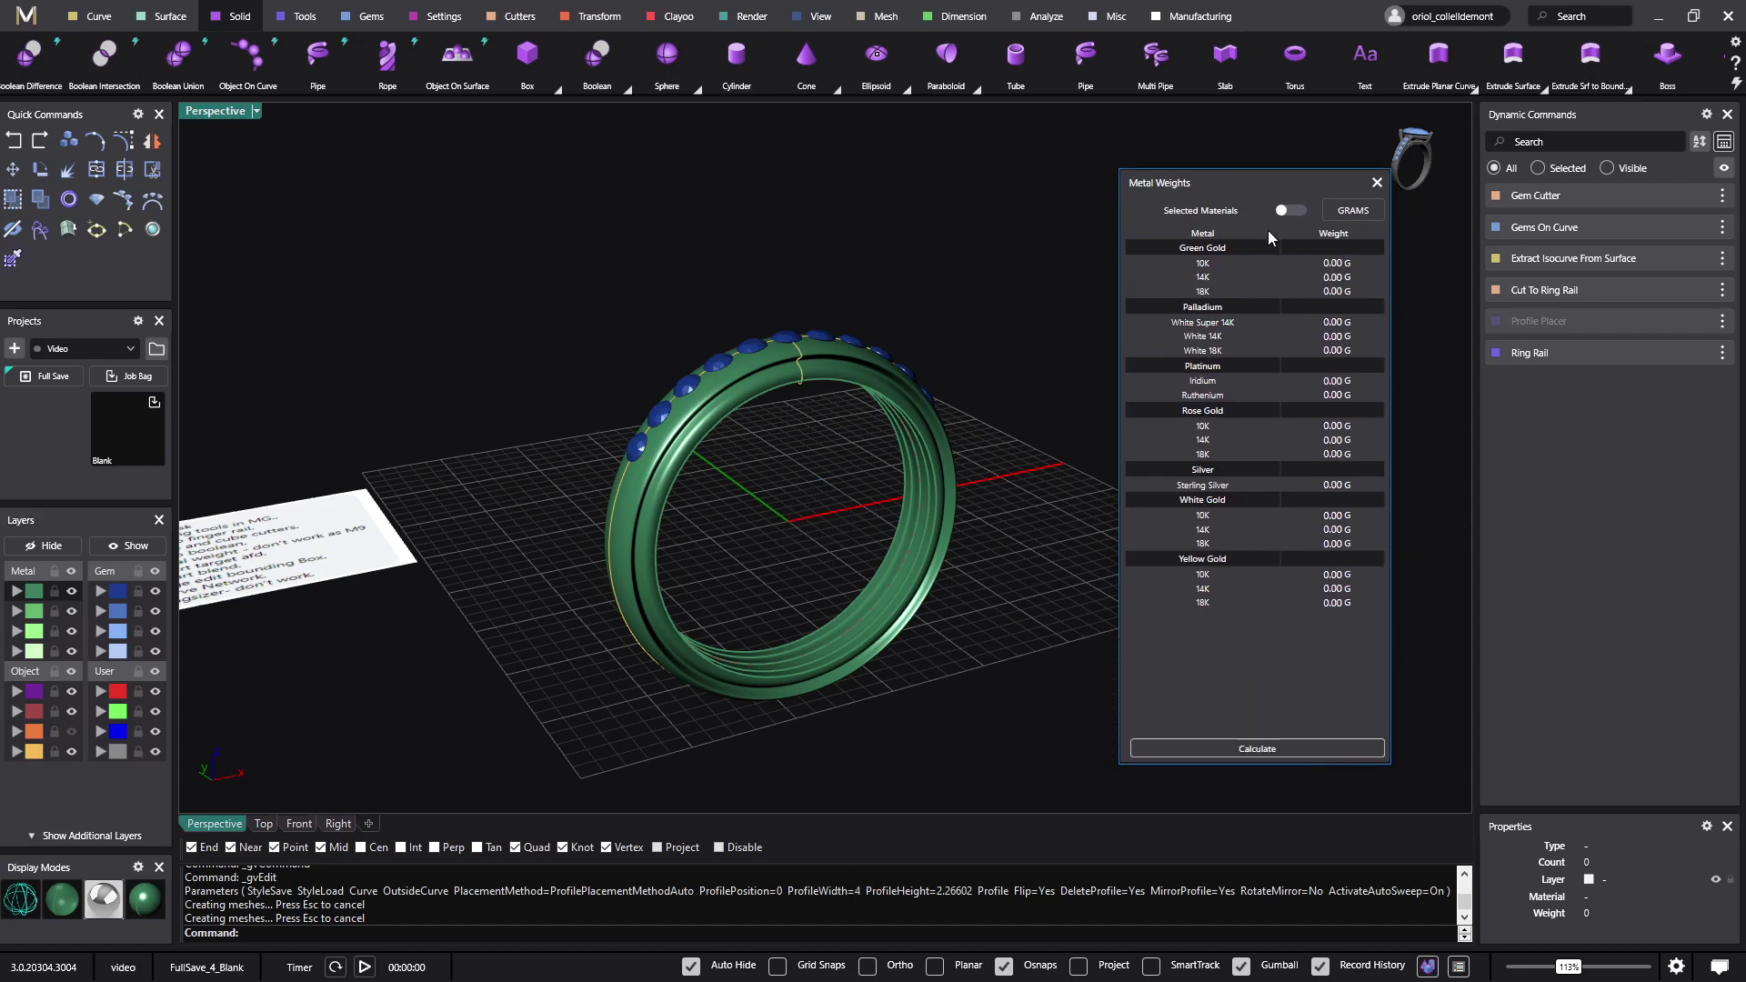
left_click_drag(1275, 189, 1247, 217)
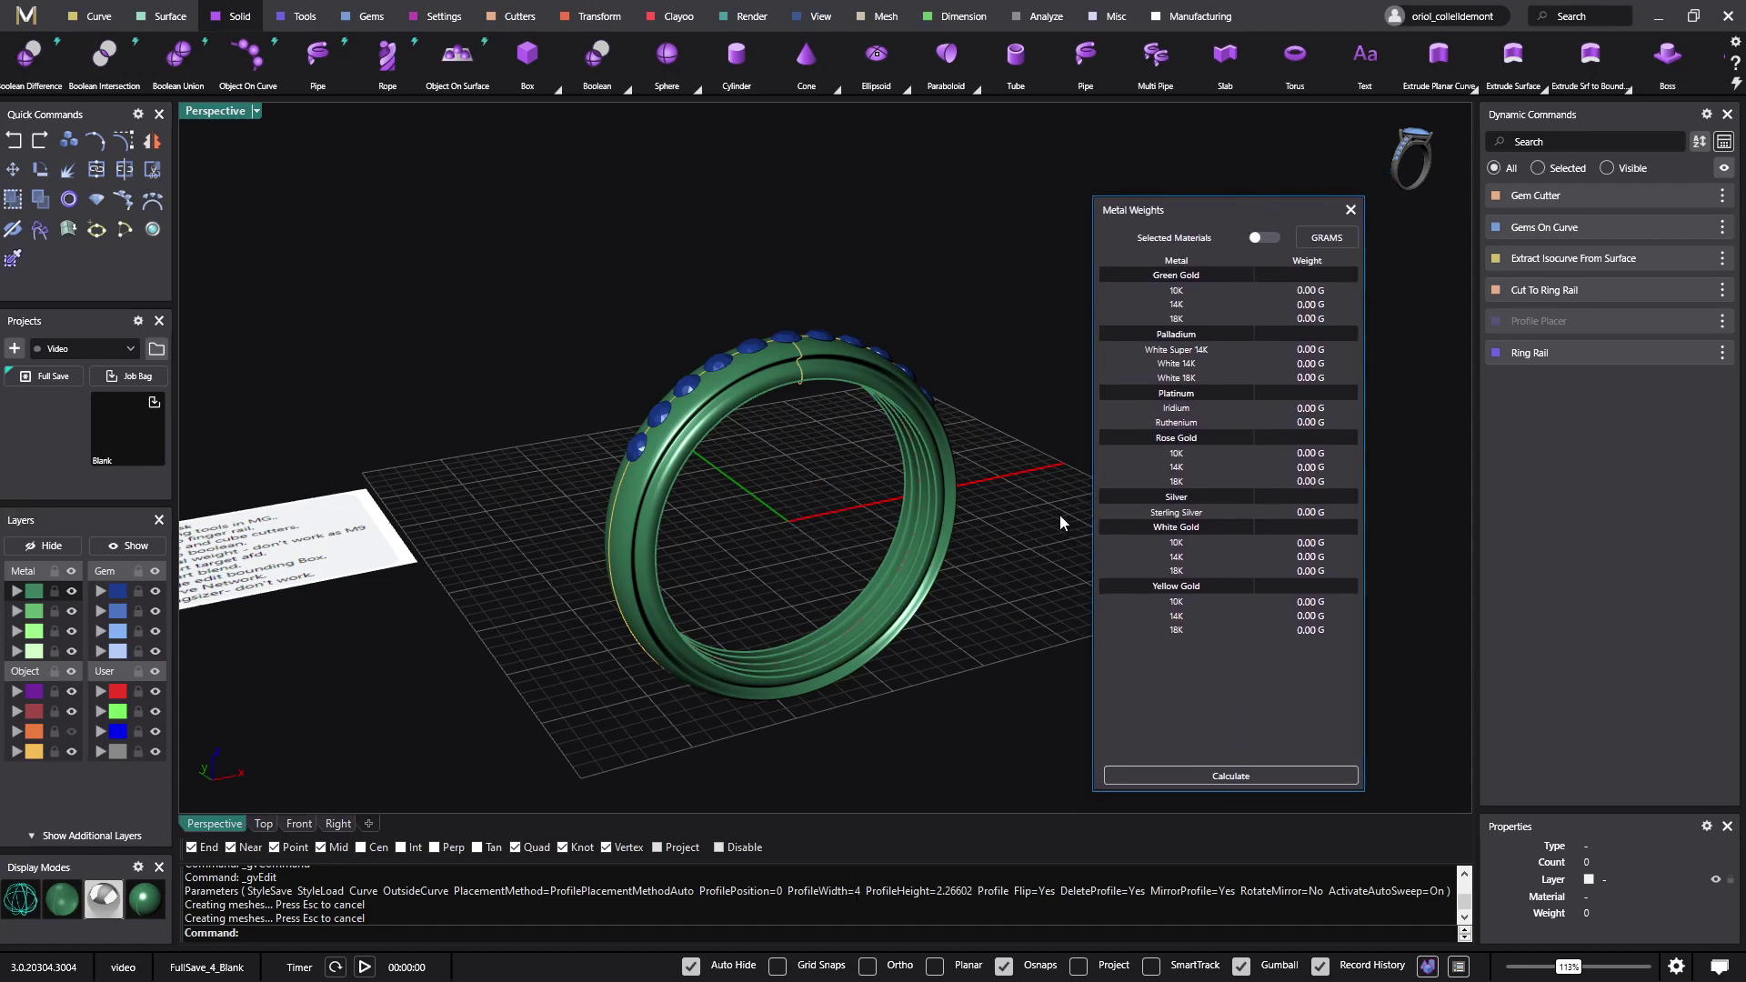
Select the band polysurface, calculate its weight in all metals, and close the Metal Weights window.
left_click(930, 532)
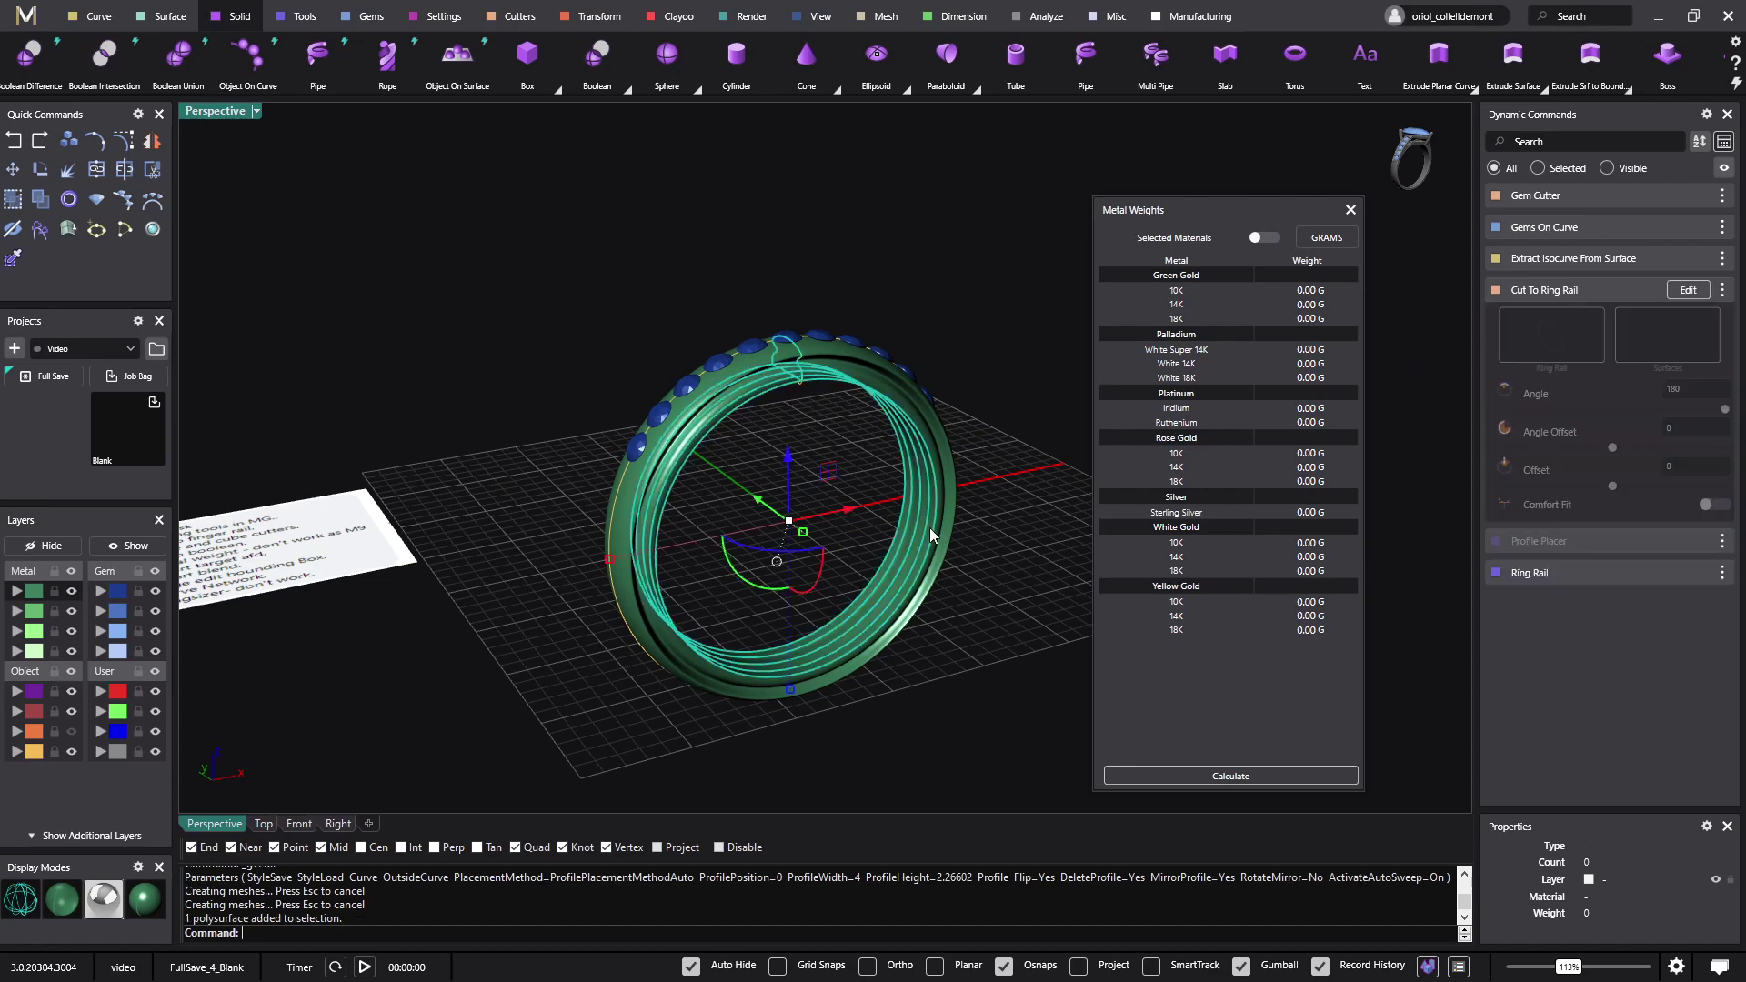
left_click(966, 564)
left_click(771, 353)
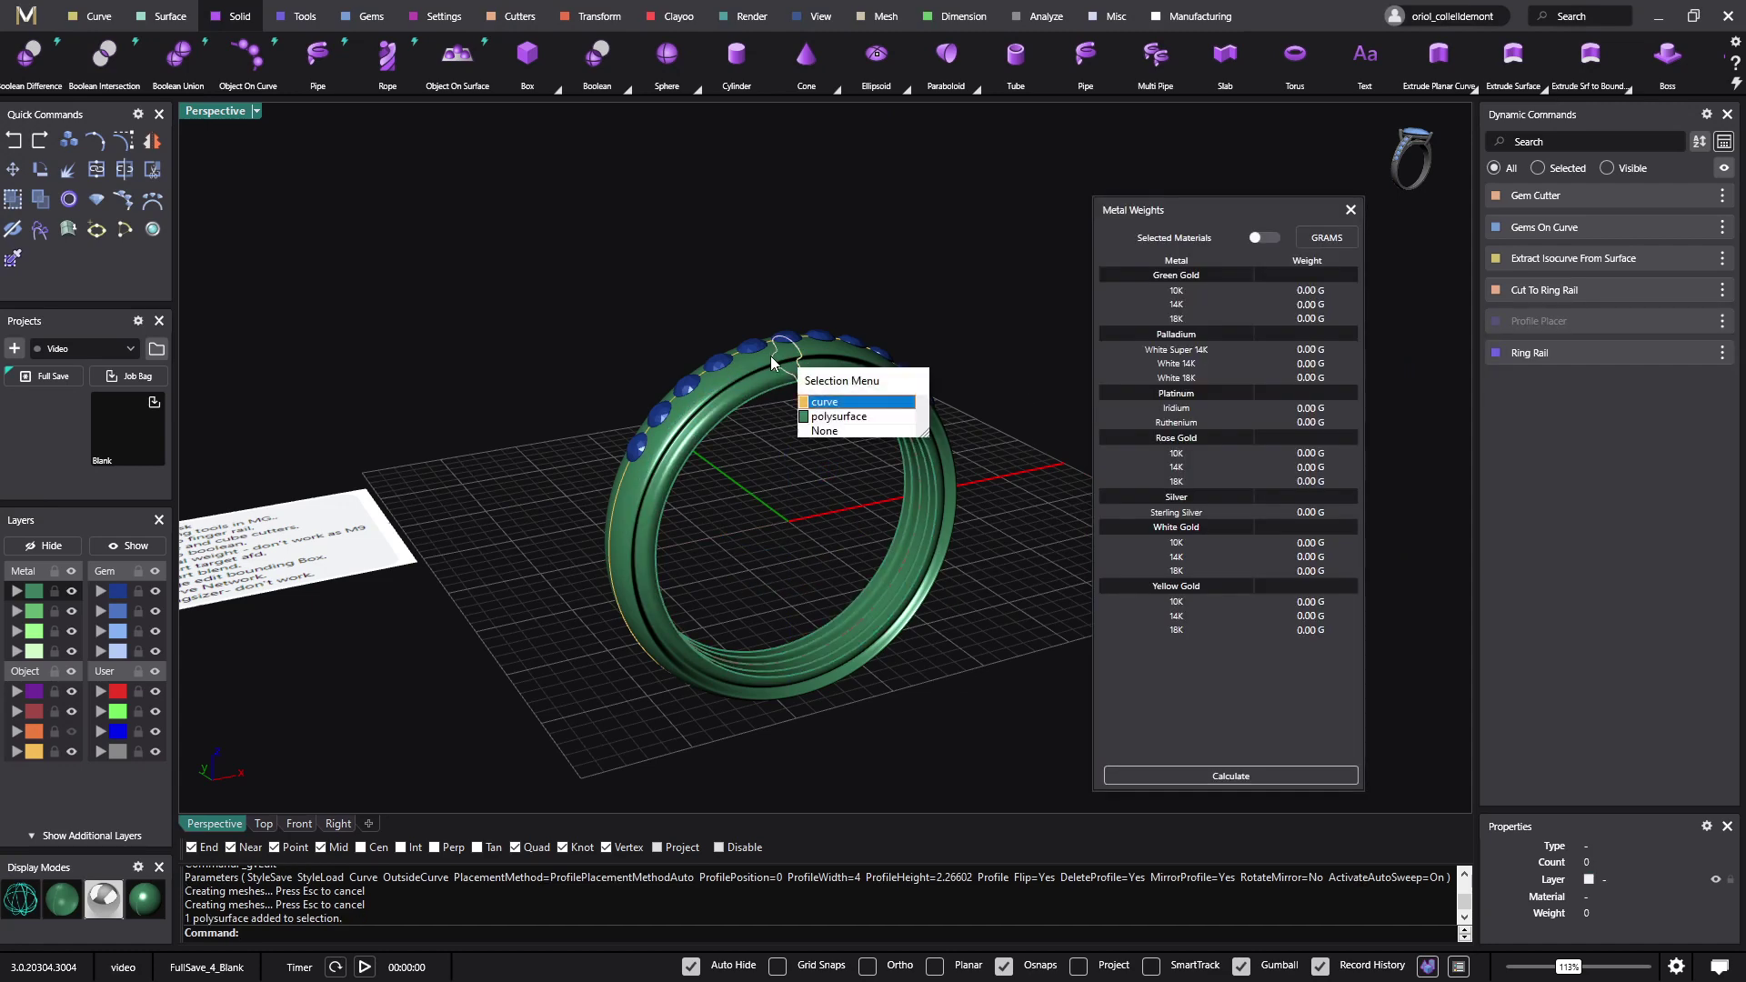
left_click(828, 417)
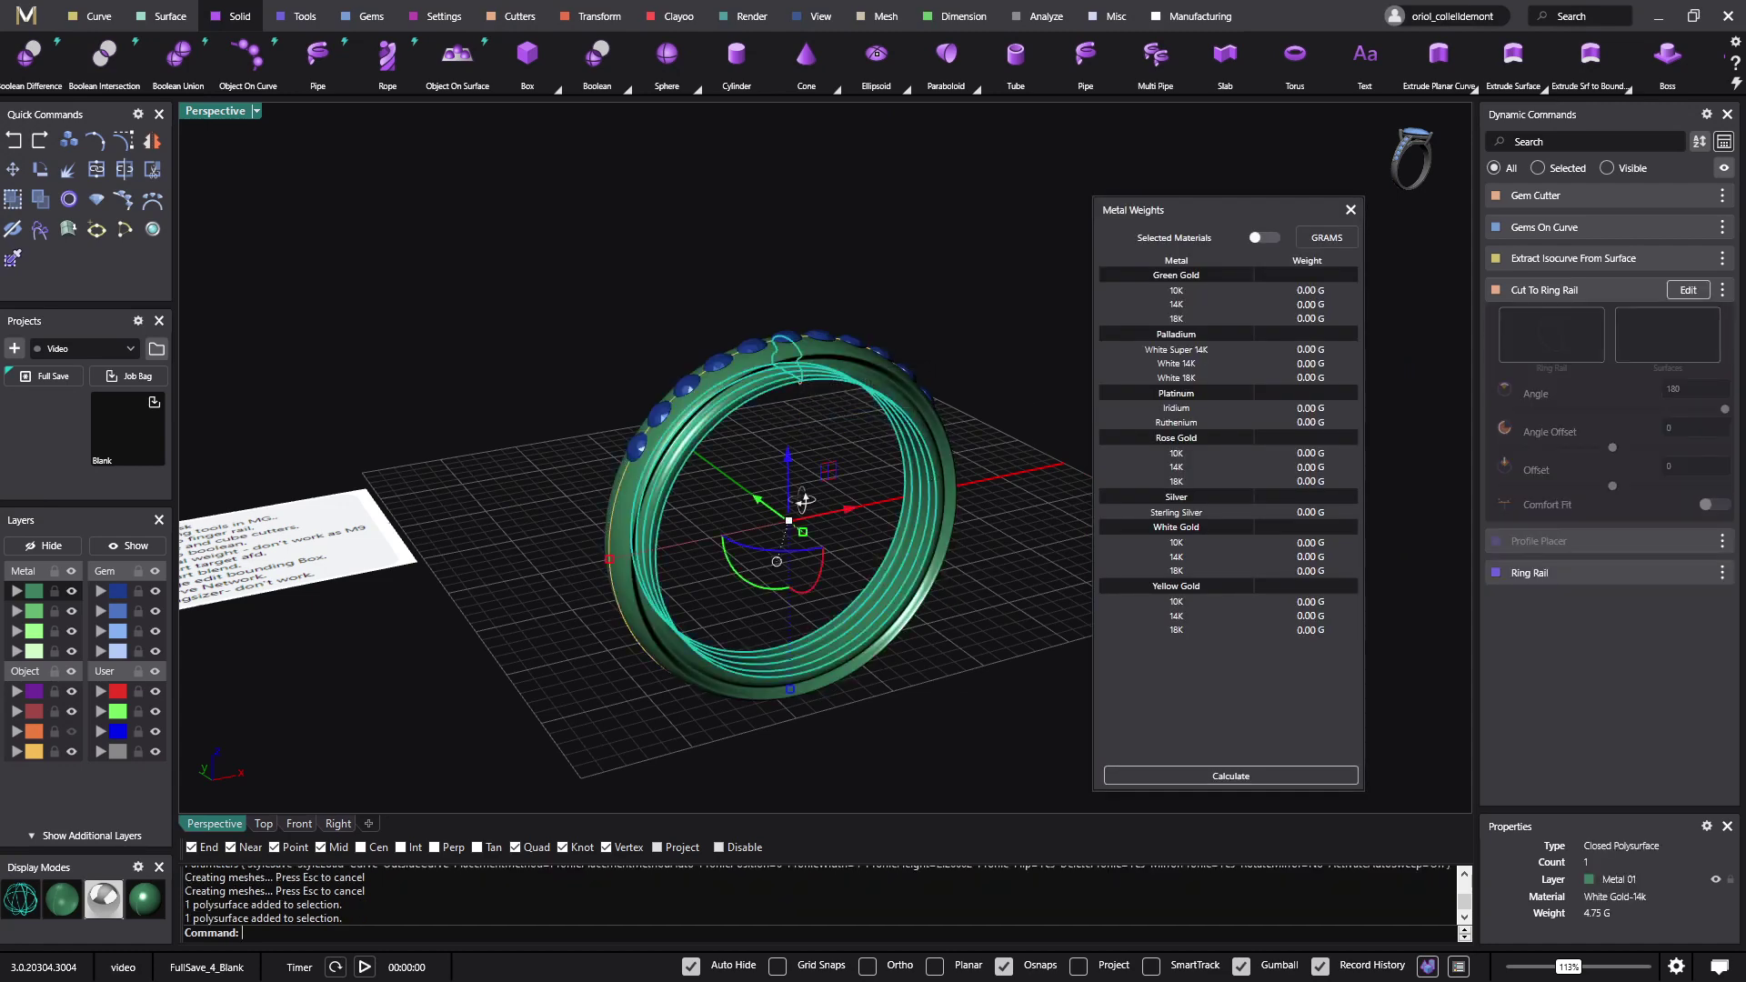
right_click_drag(805, 498, 1073, 455)
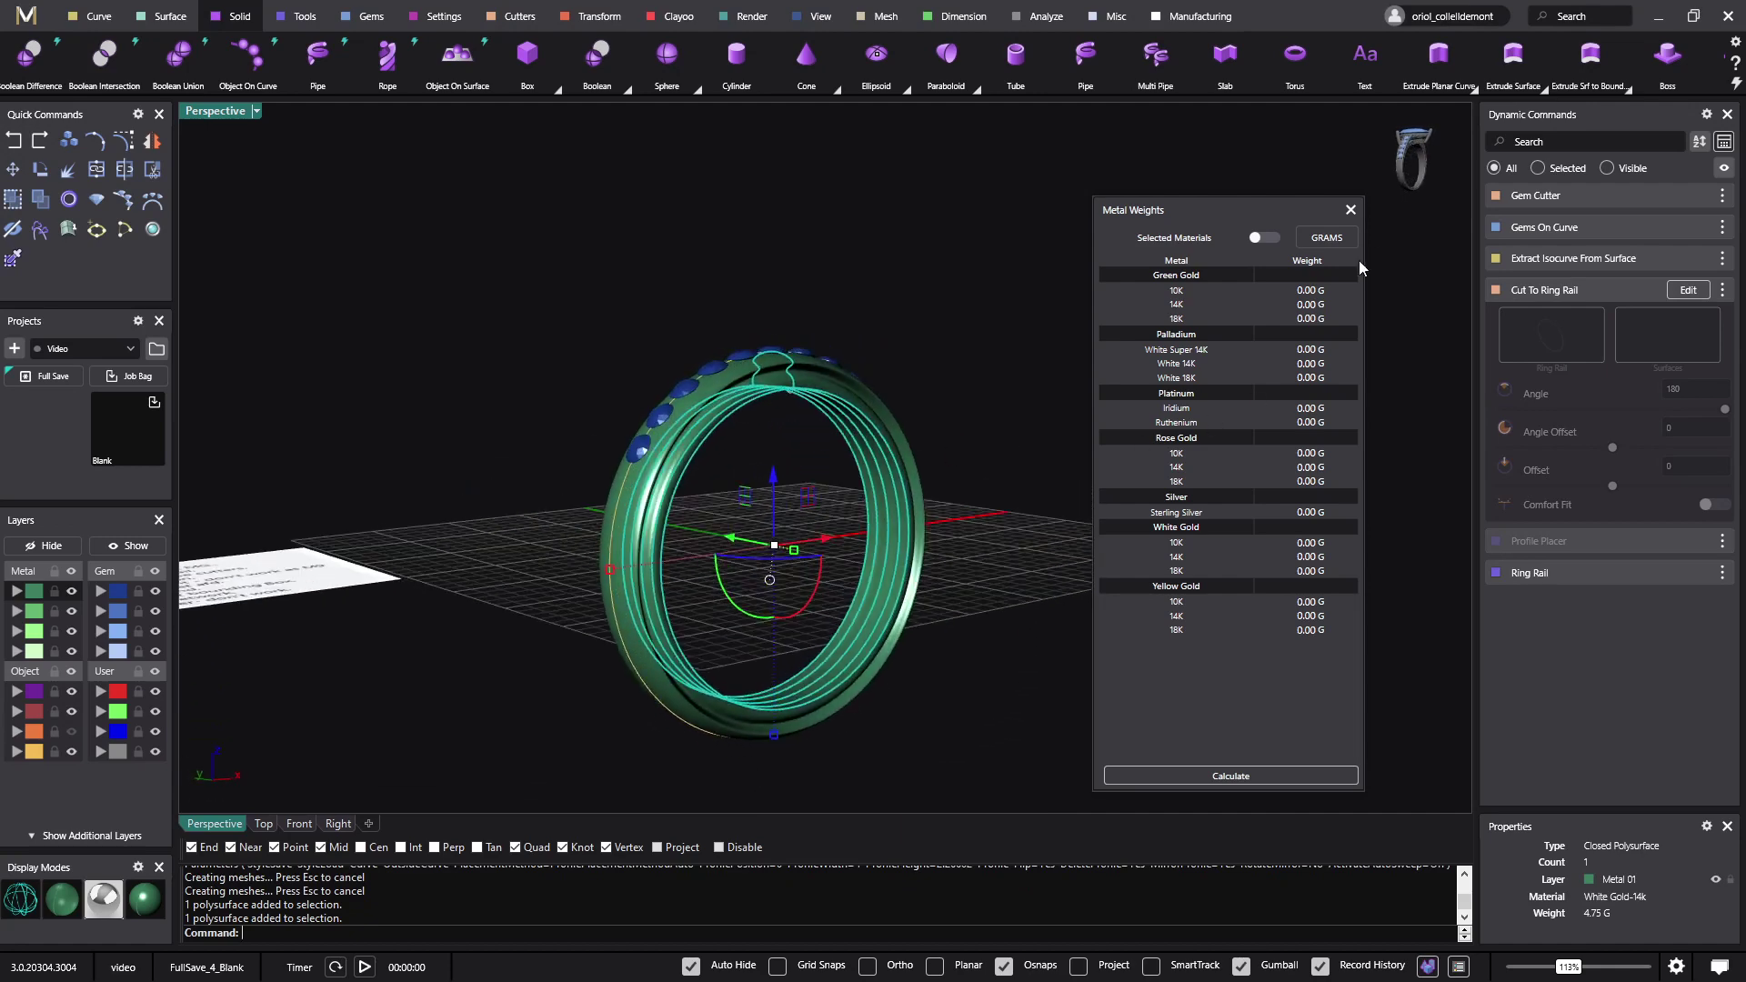
left_click(1237, 775)
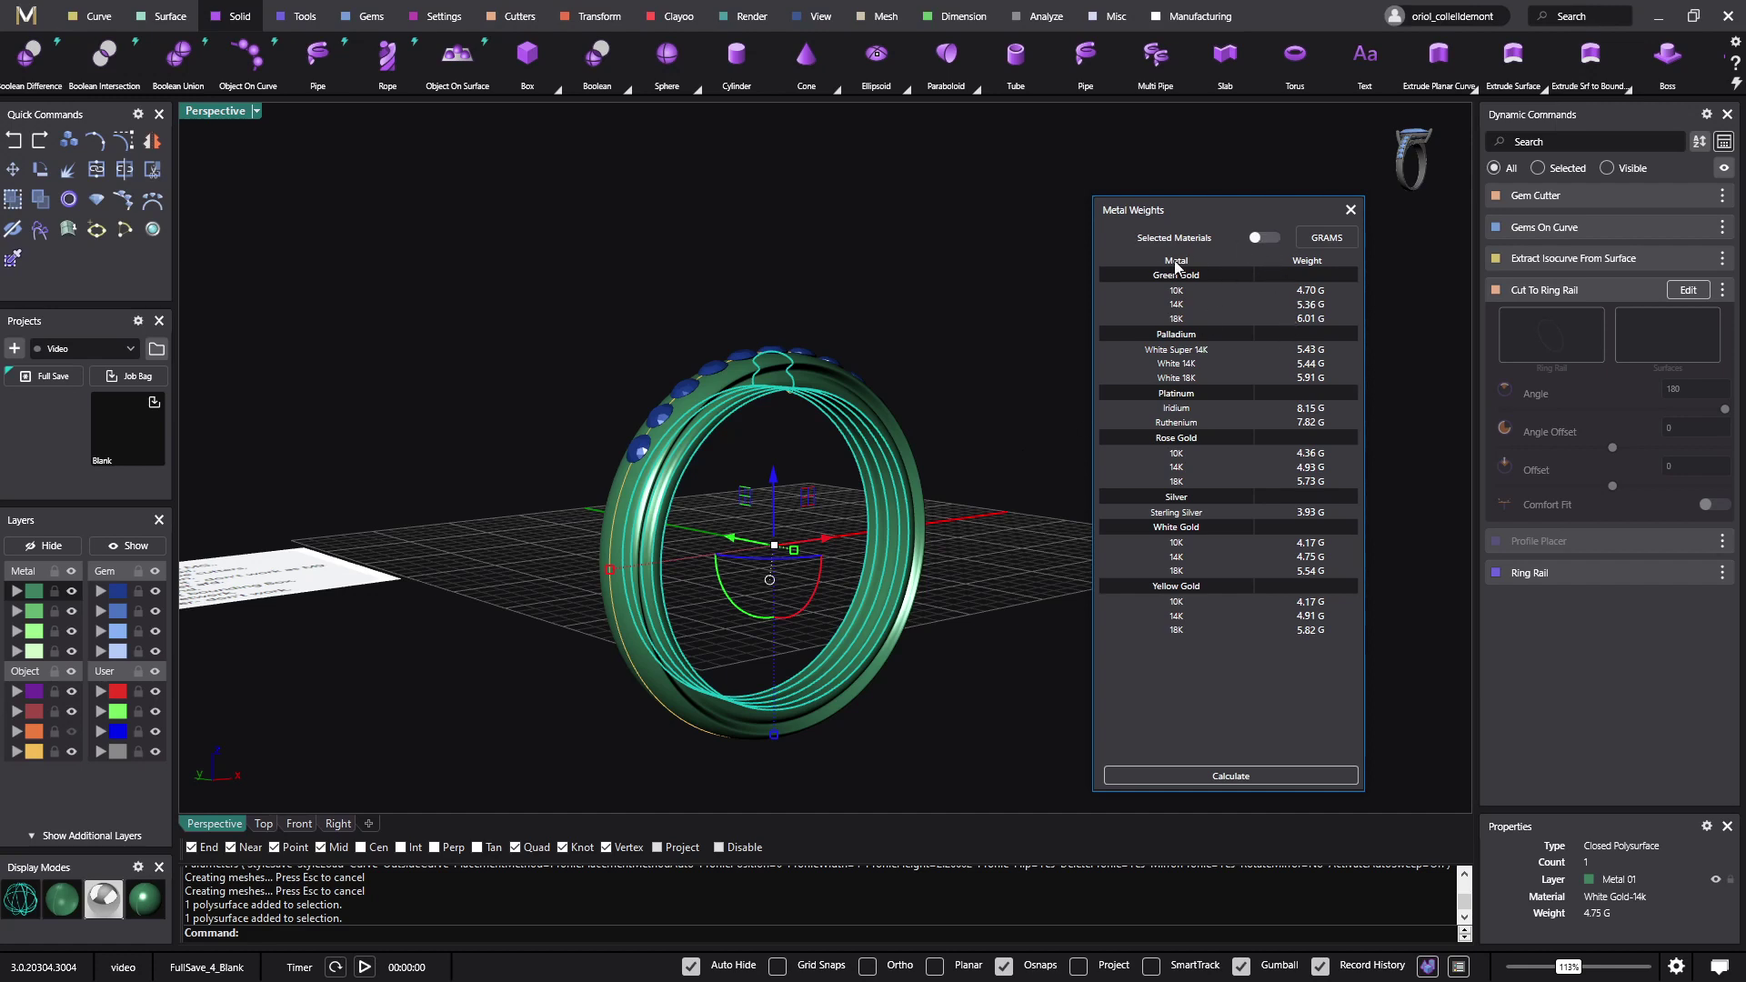
left_click(1351, 210)
Examine the remaining entries on the note of tools in question, such as Smart Target, Smart Blend and cage edit, and the Transform commands.
right_click_drag(619, 303, 542, 437)
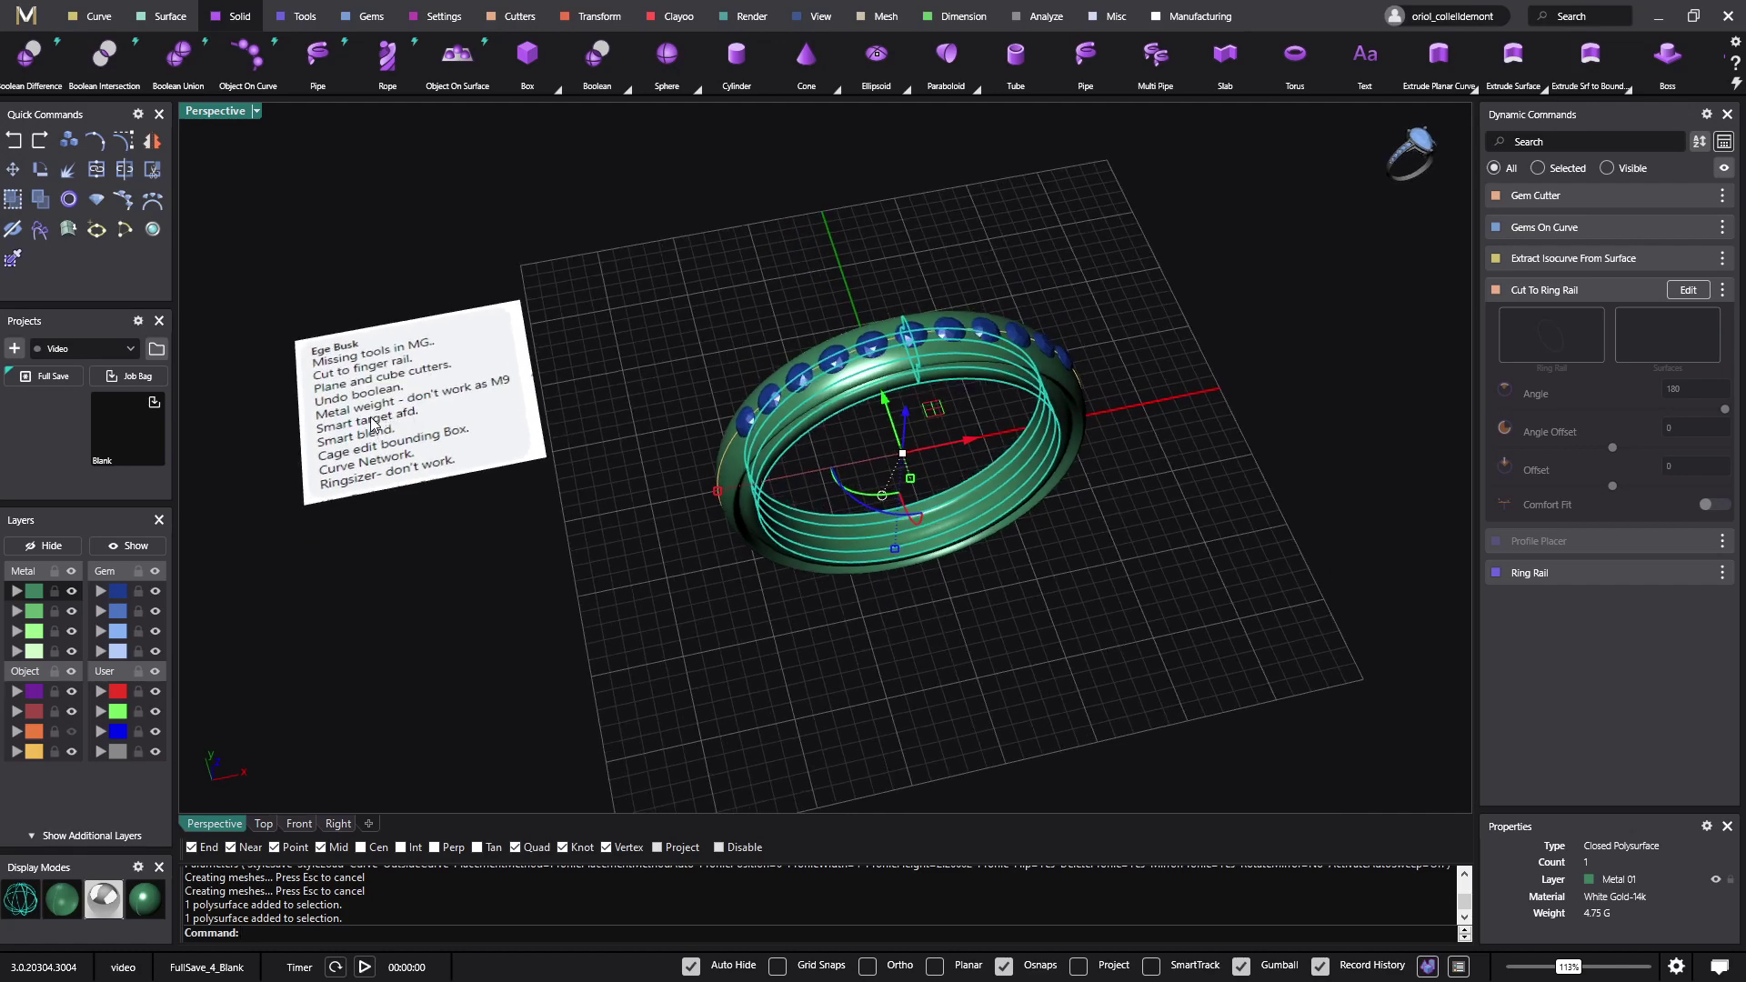
right_click_drag(362, 433, 465, 420, "shift")
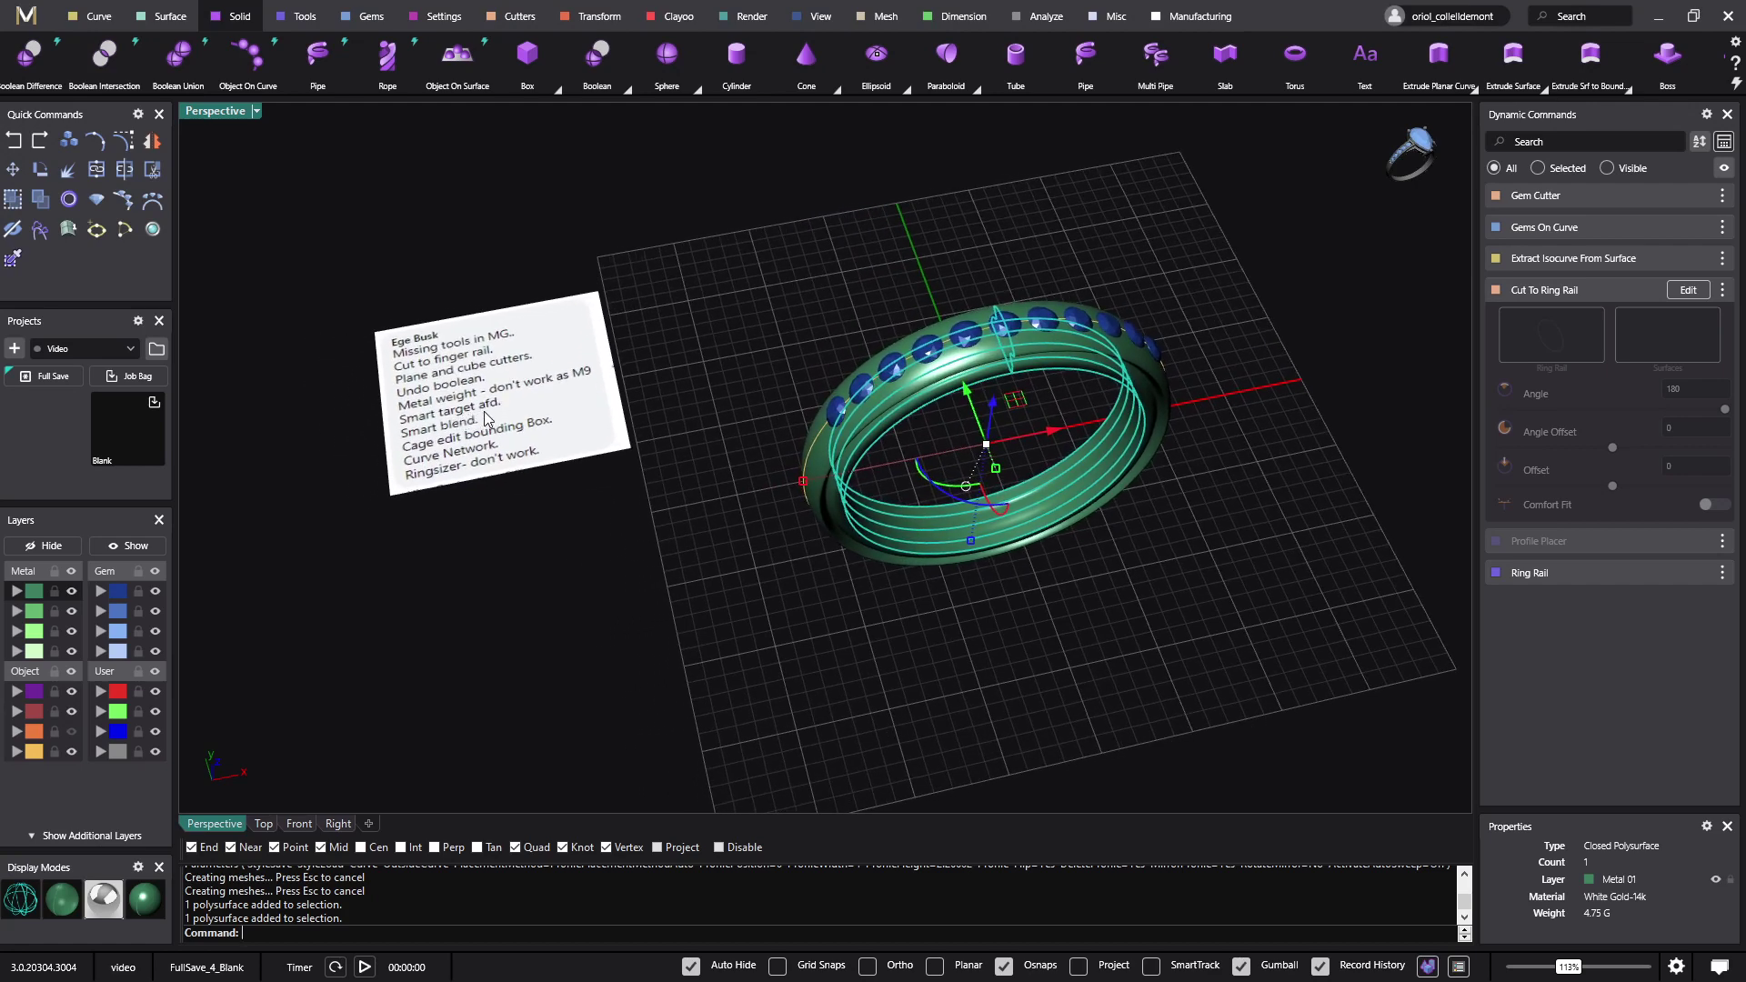
right_click_drag(484, 411, 482, 414)
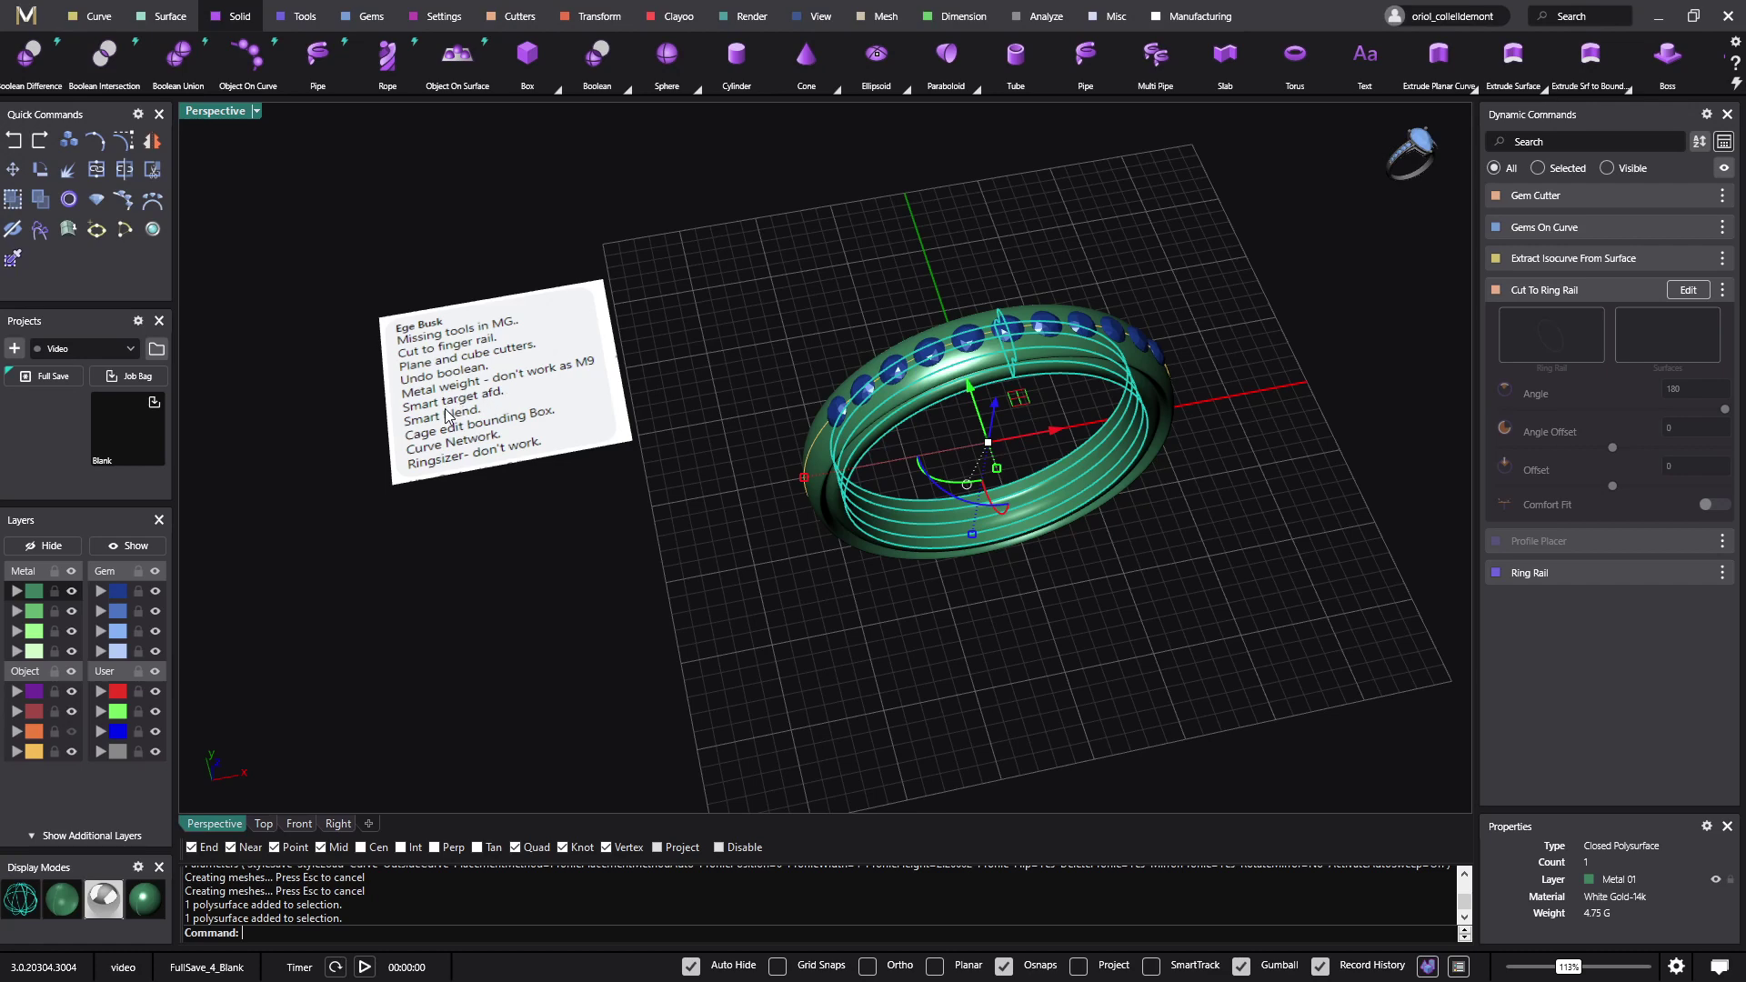
mouse_move(713, 523)
right_mouse_down()
mouse_move(733, 488)
mouse_move(713, 460)
mouse_move(749, 472)
mouse_move(728, 508)
right_mouse_up()
left_click(728, 507)
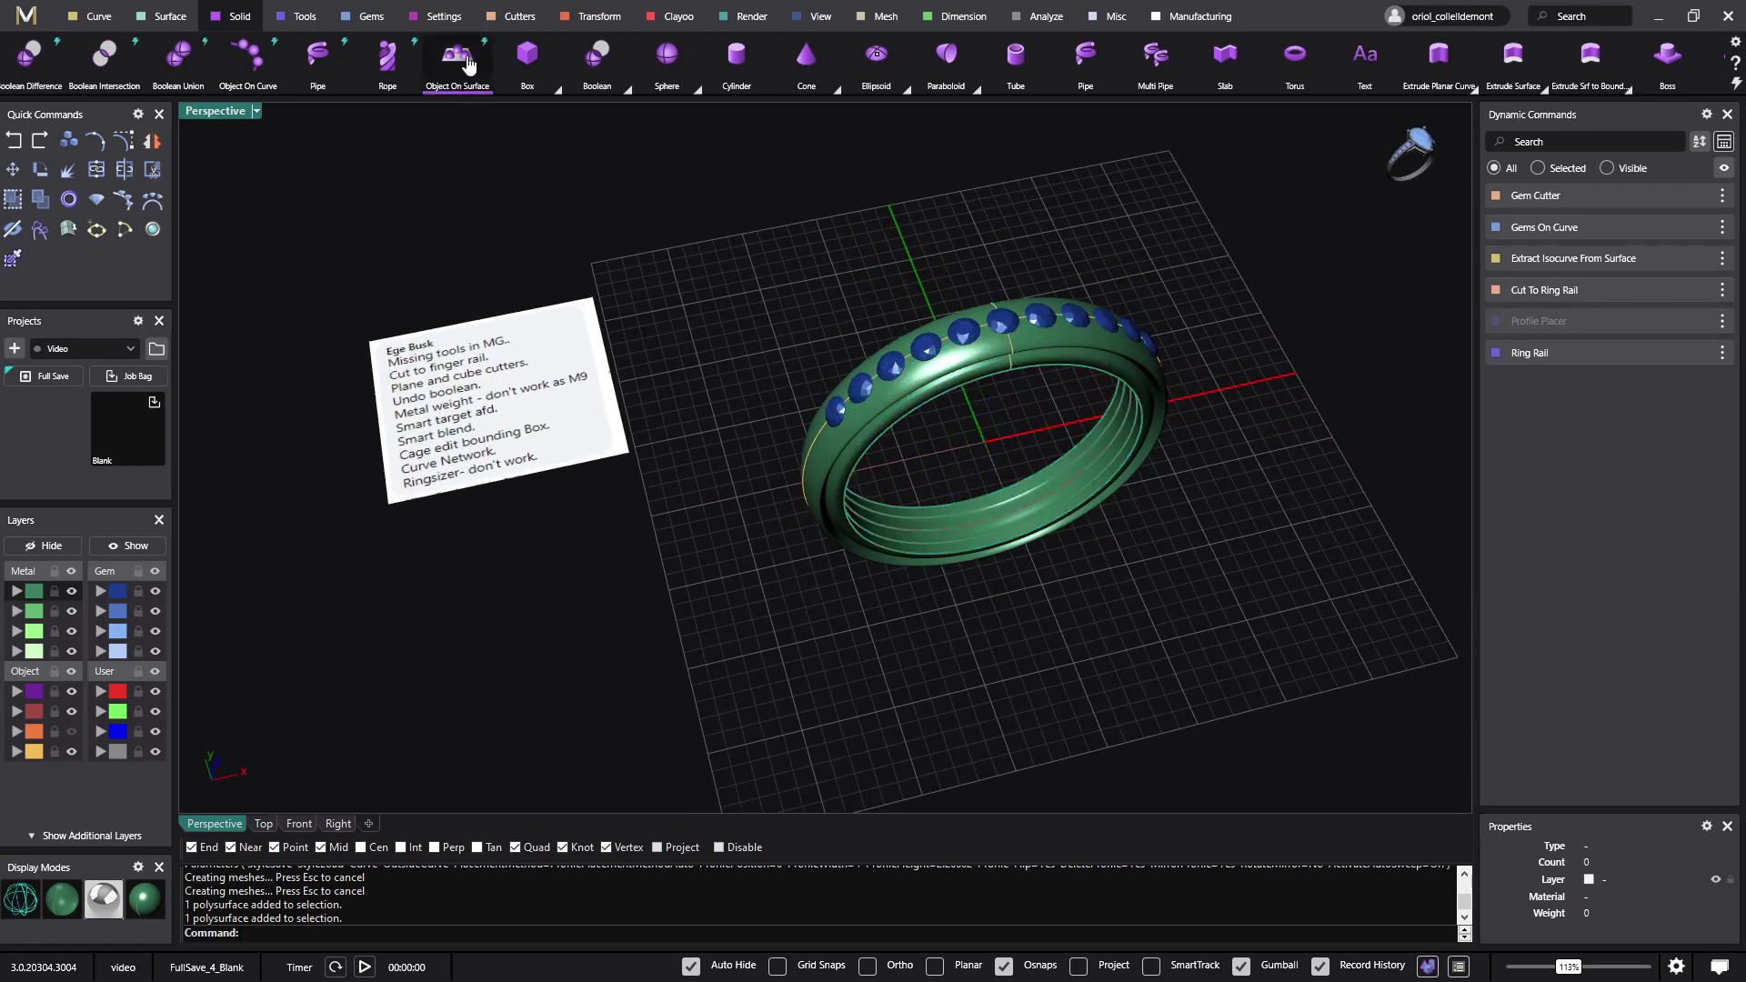
left_click(586, 18)
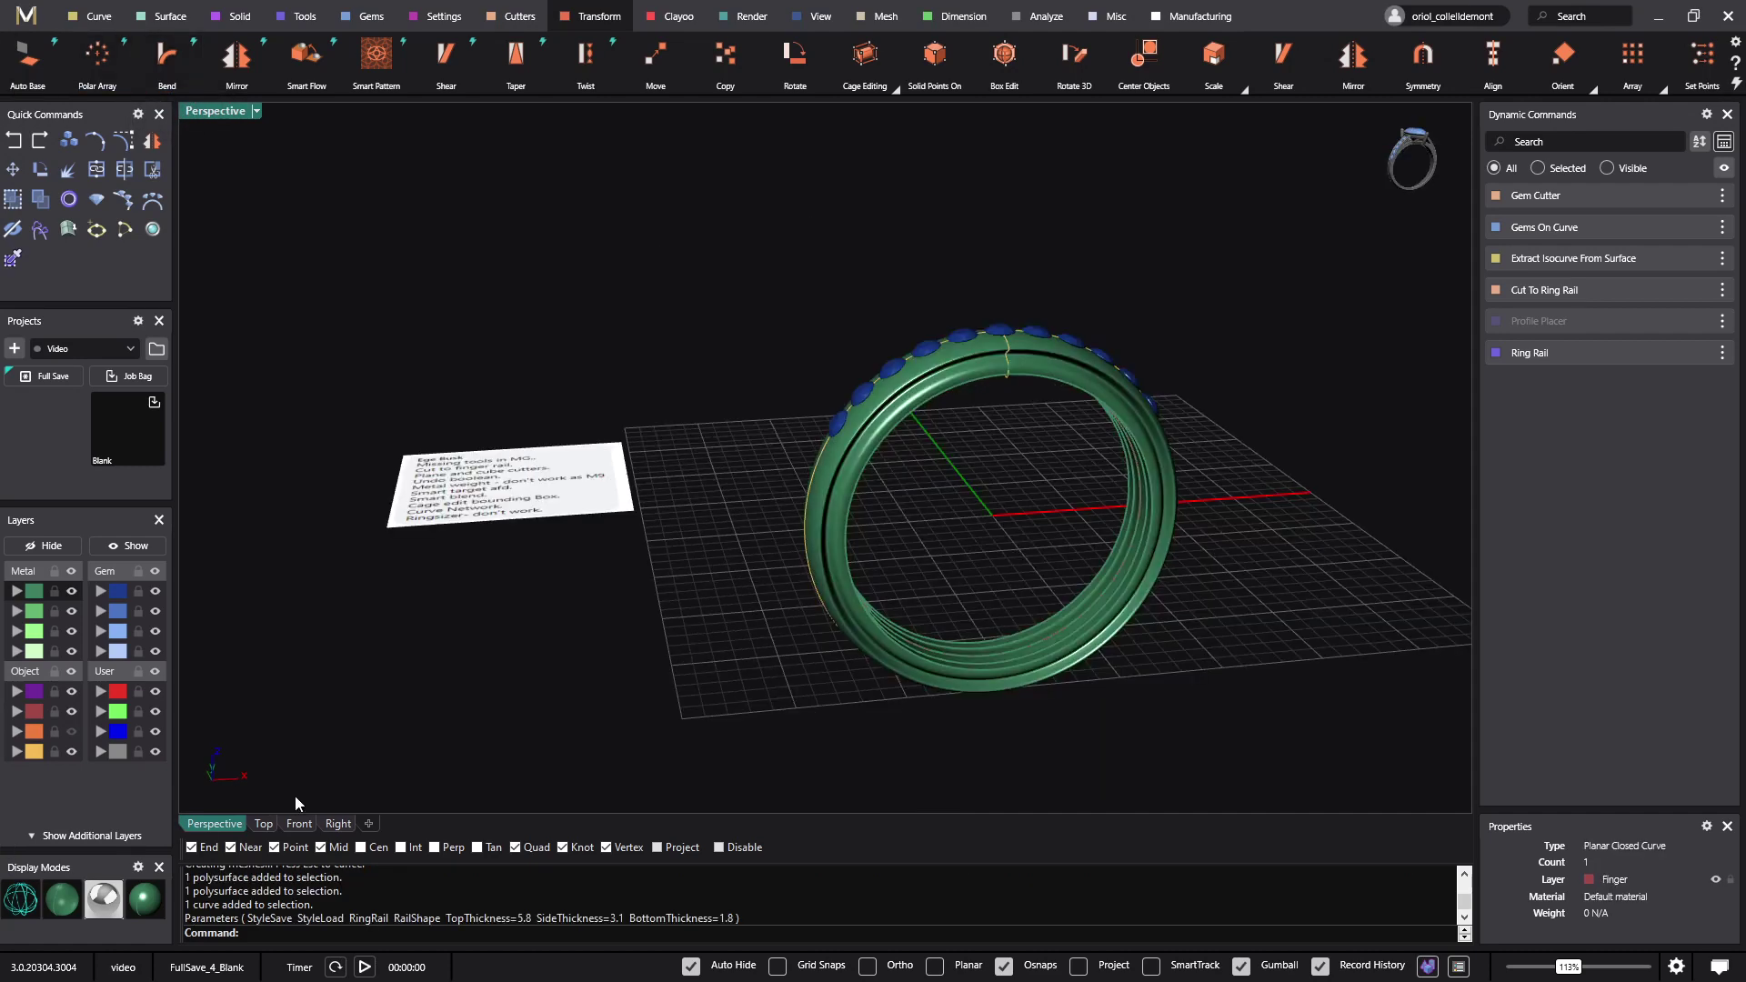
right_click_drag(652, 560, 647, 695)
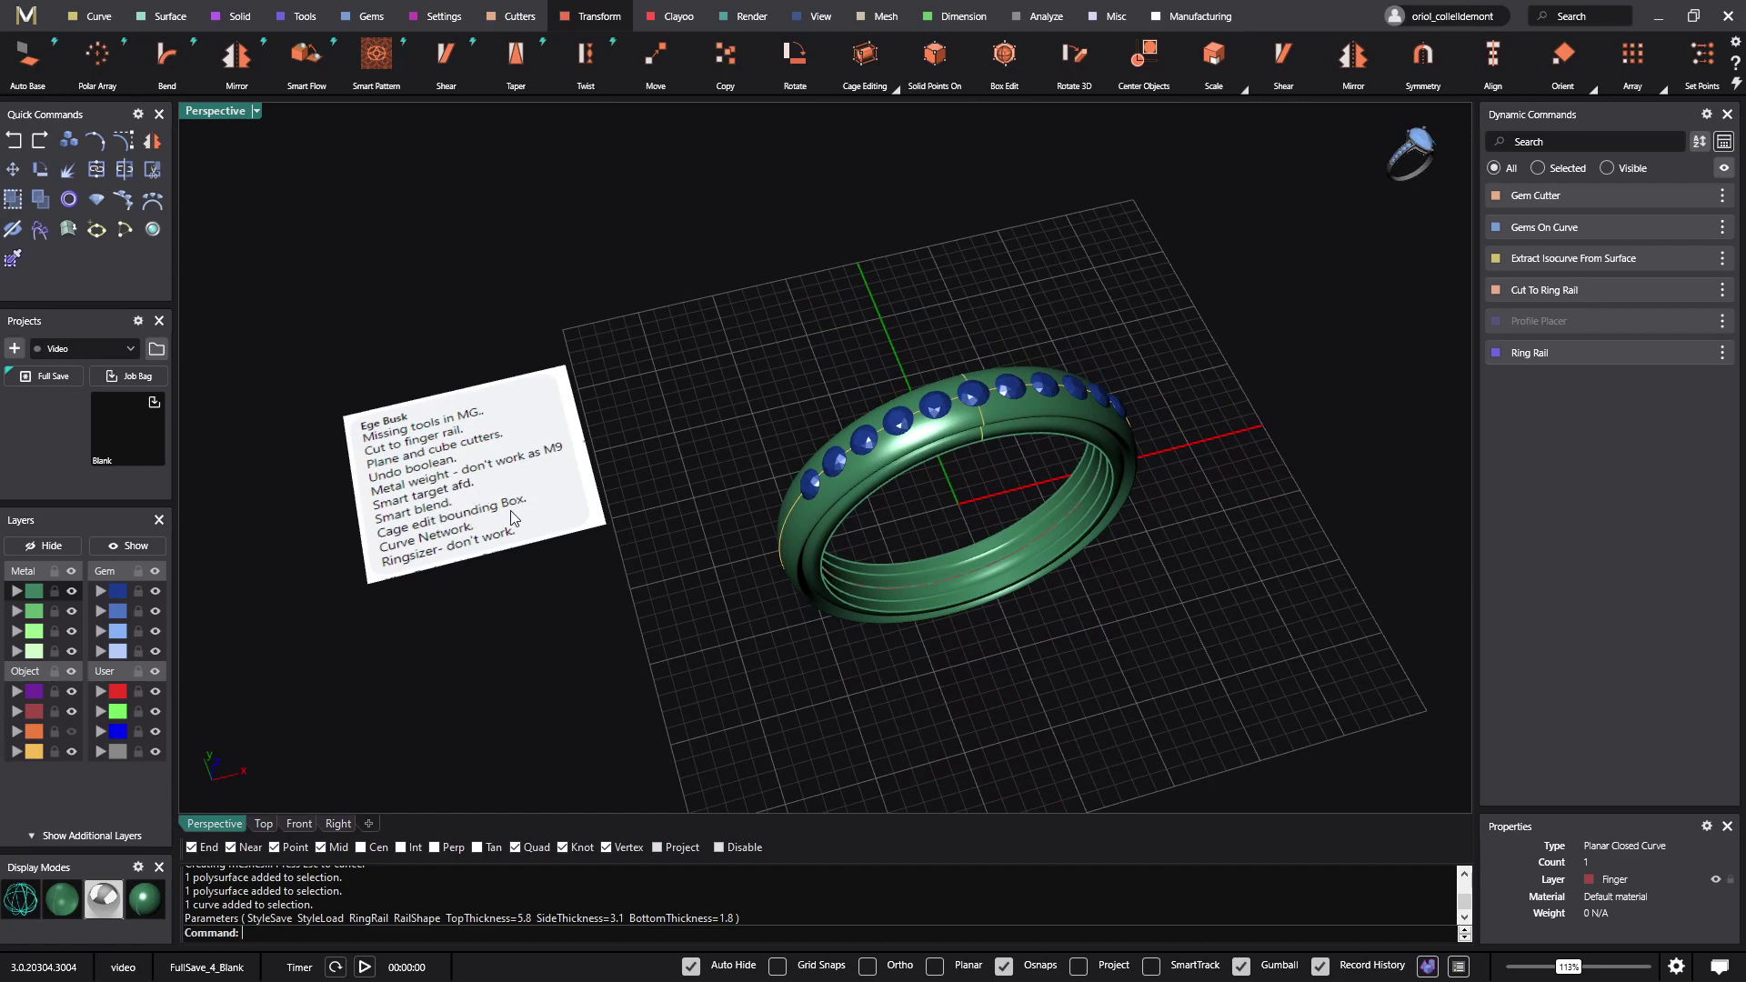
right_click_drag(786, 482, 797, 441)
right_click_drag(659, 532, 785, 510)
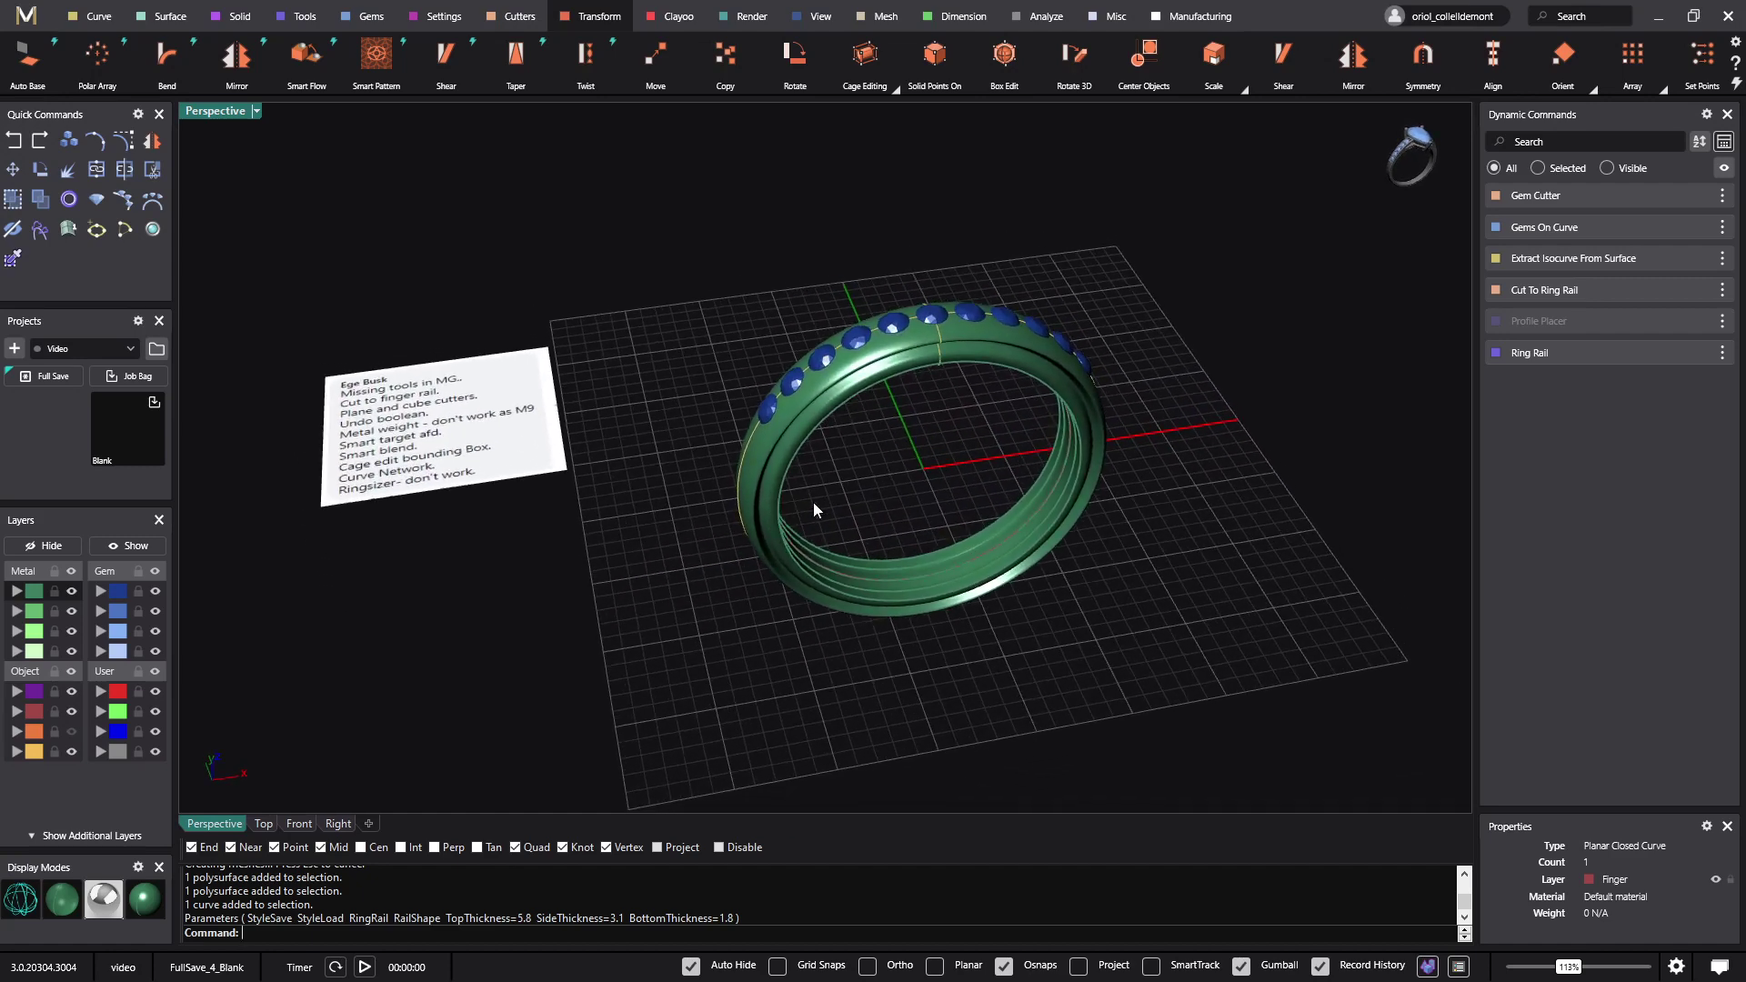
Delete the band with its gems and curves, and create a new ring rail in US size 7.
left_click_drag(1189, 293, 699, 690)
key("Delete")
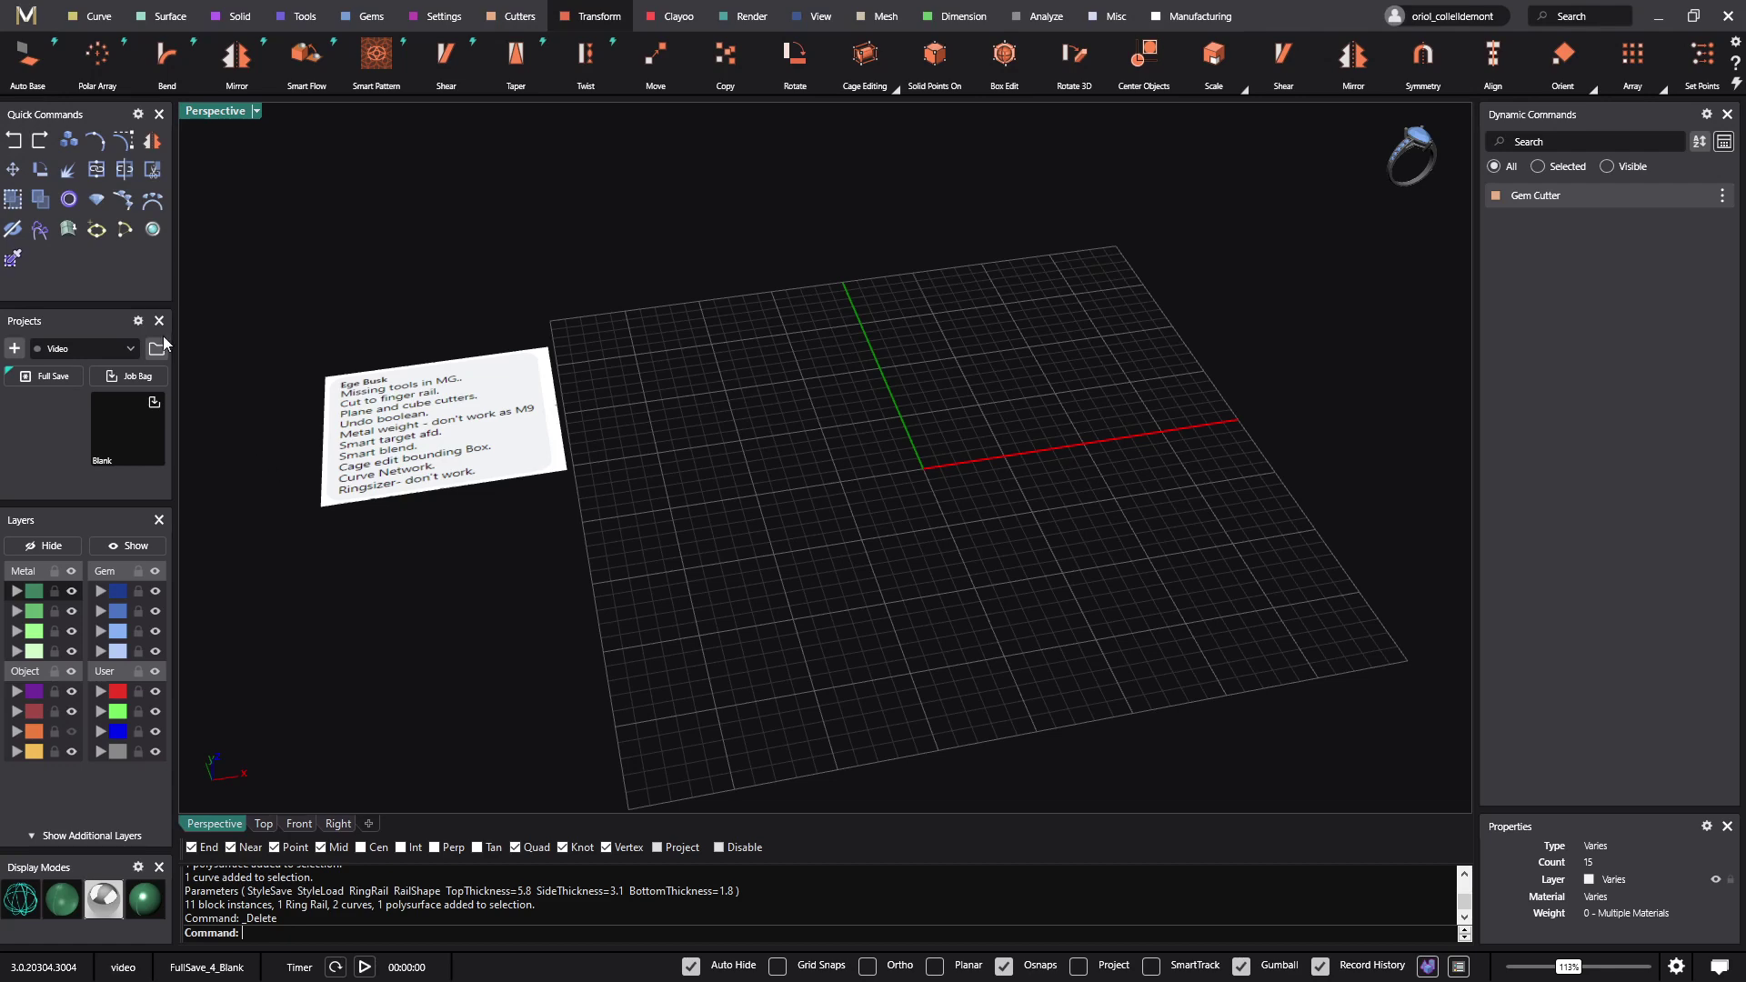
left_click(97, 229)
right_click(895, 482)
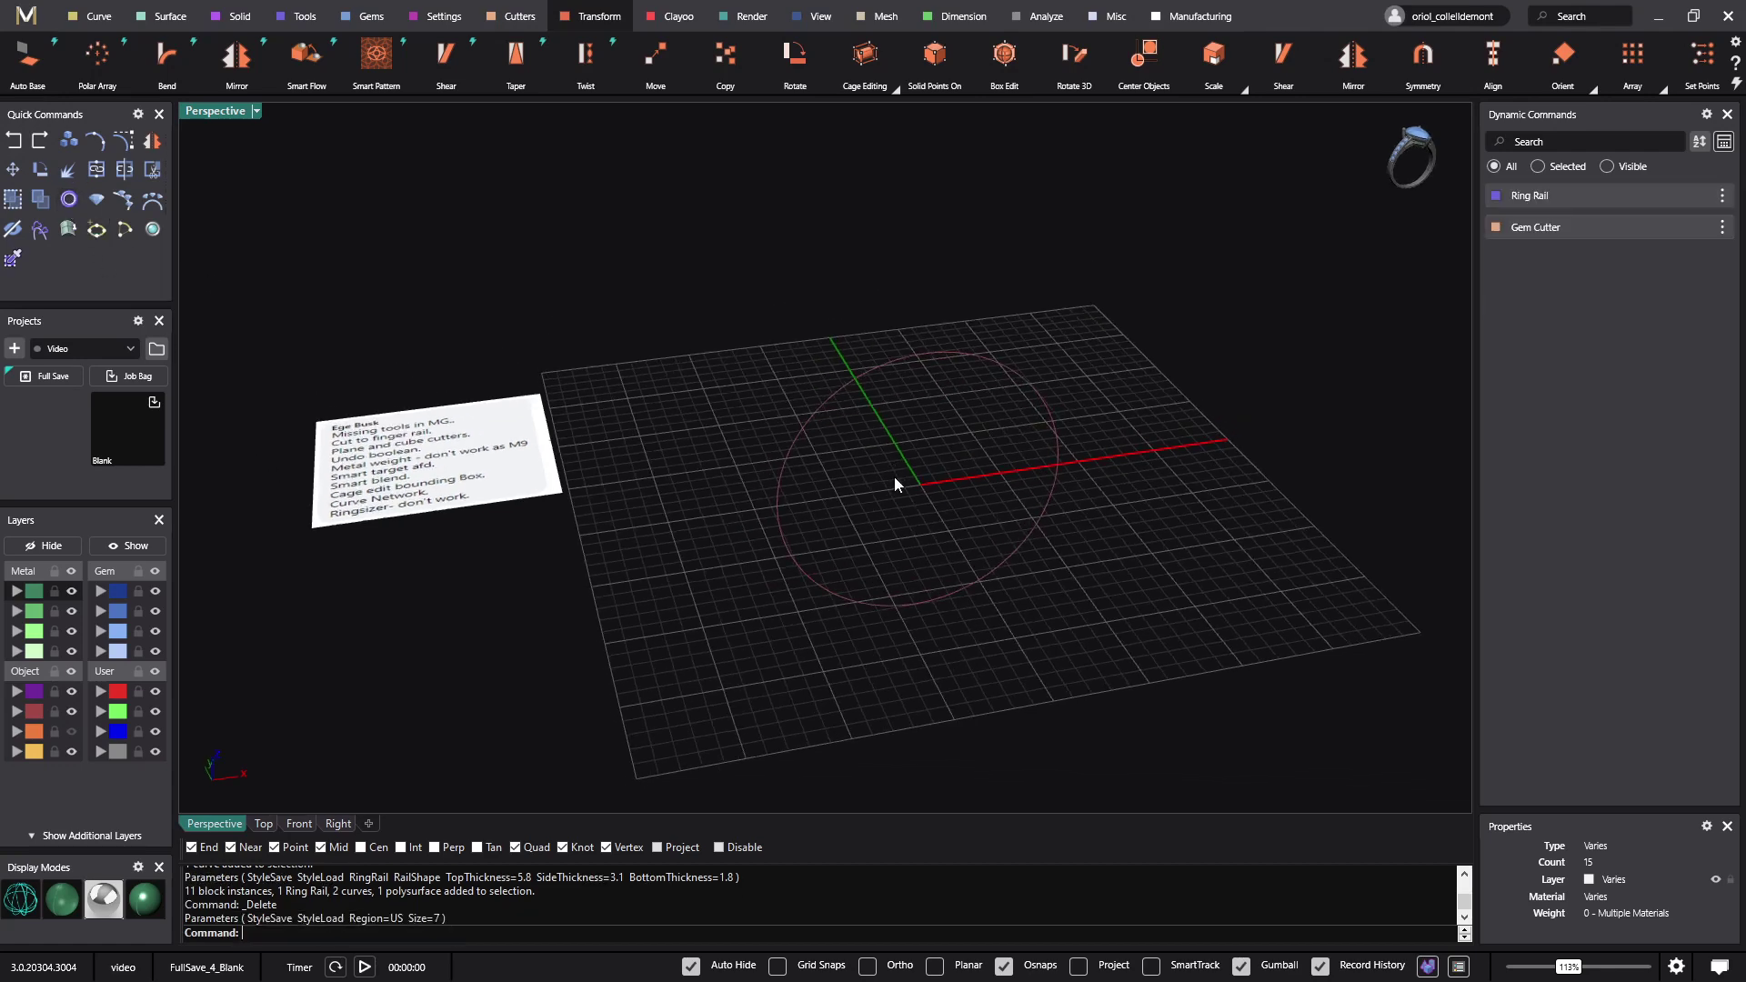
Add an outside ring rail around the finger rail with 4.3 top, 1.8 side and 1.8 bottom thickness.
left_click(68, 198)
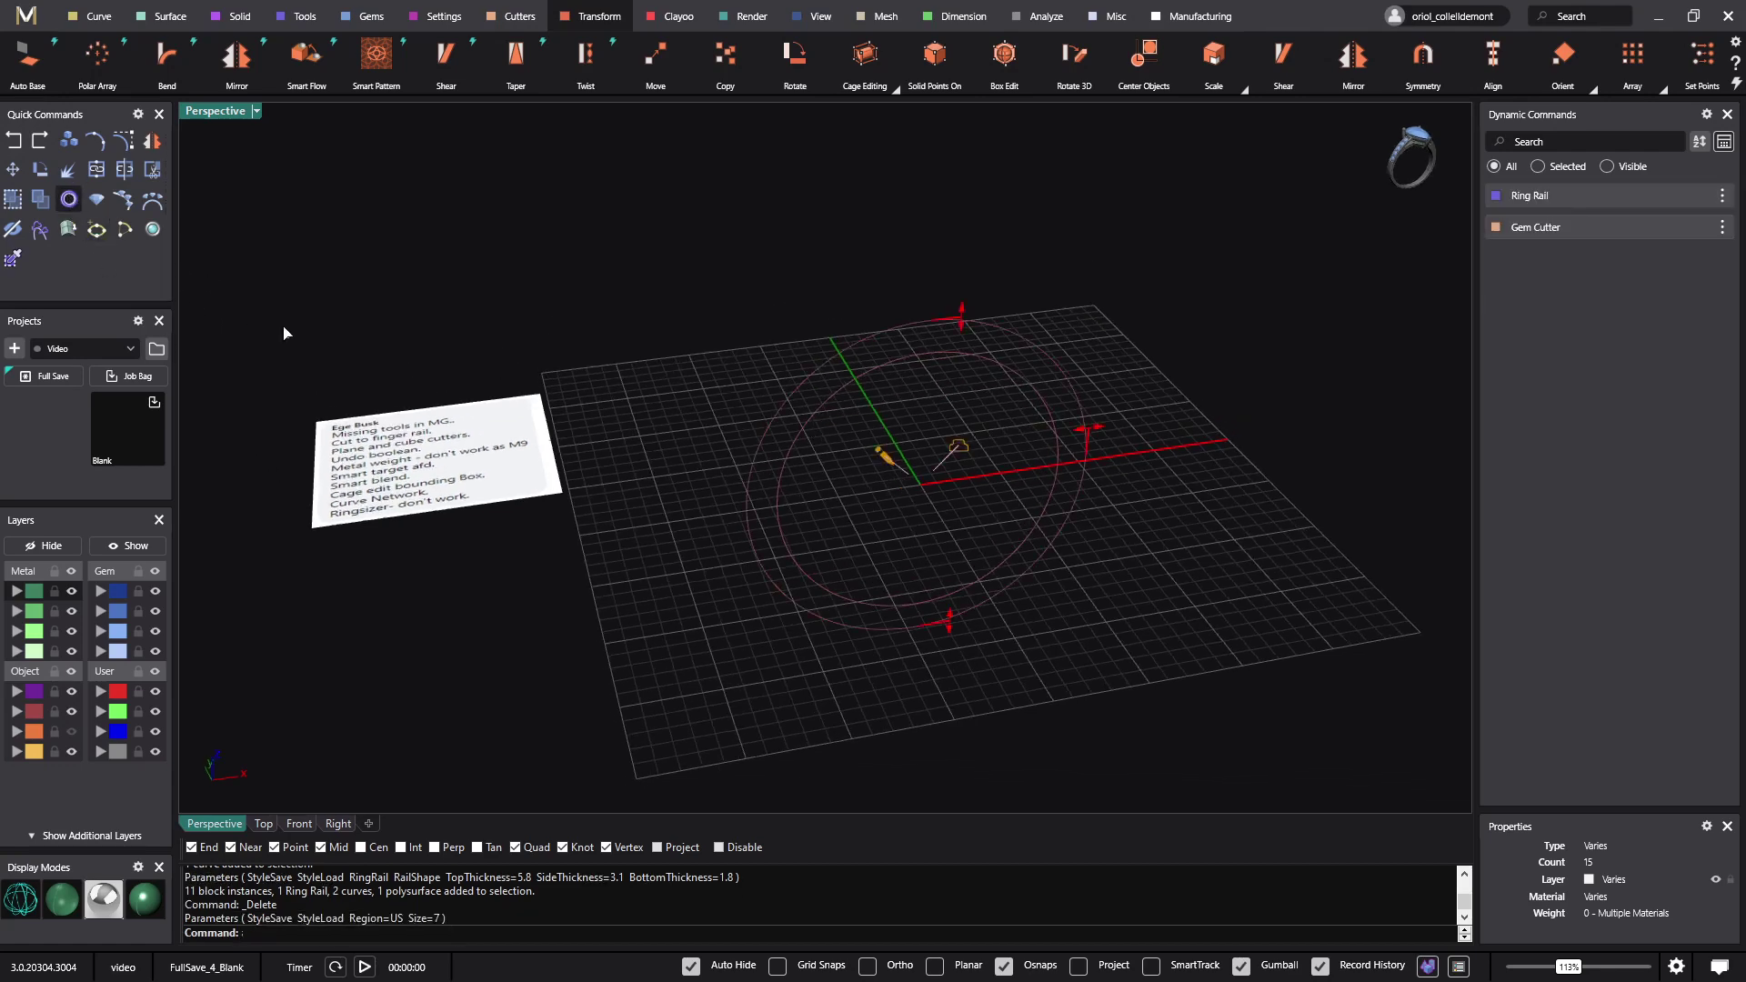
right_click_drag(937, 455, 941, 421)
left_click_drag(974, 327, 976, 289)
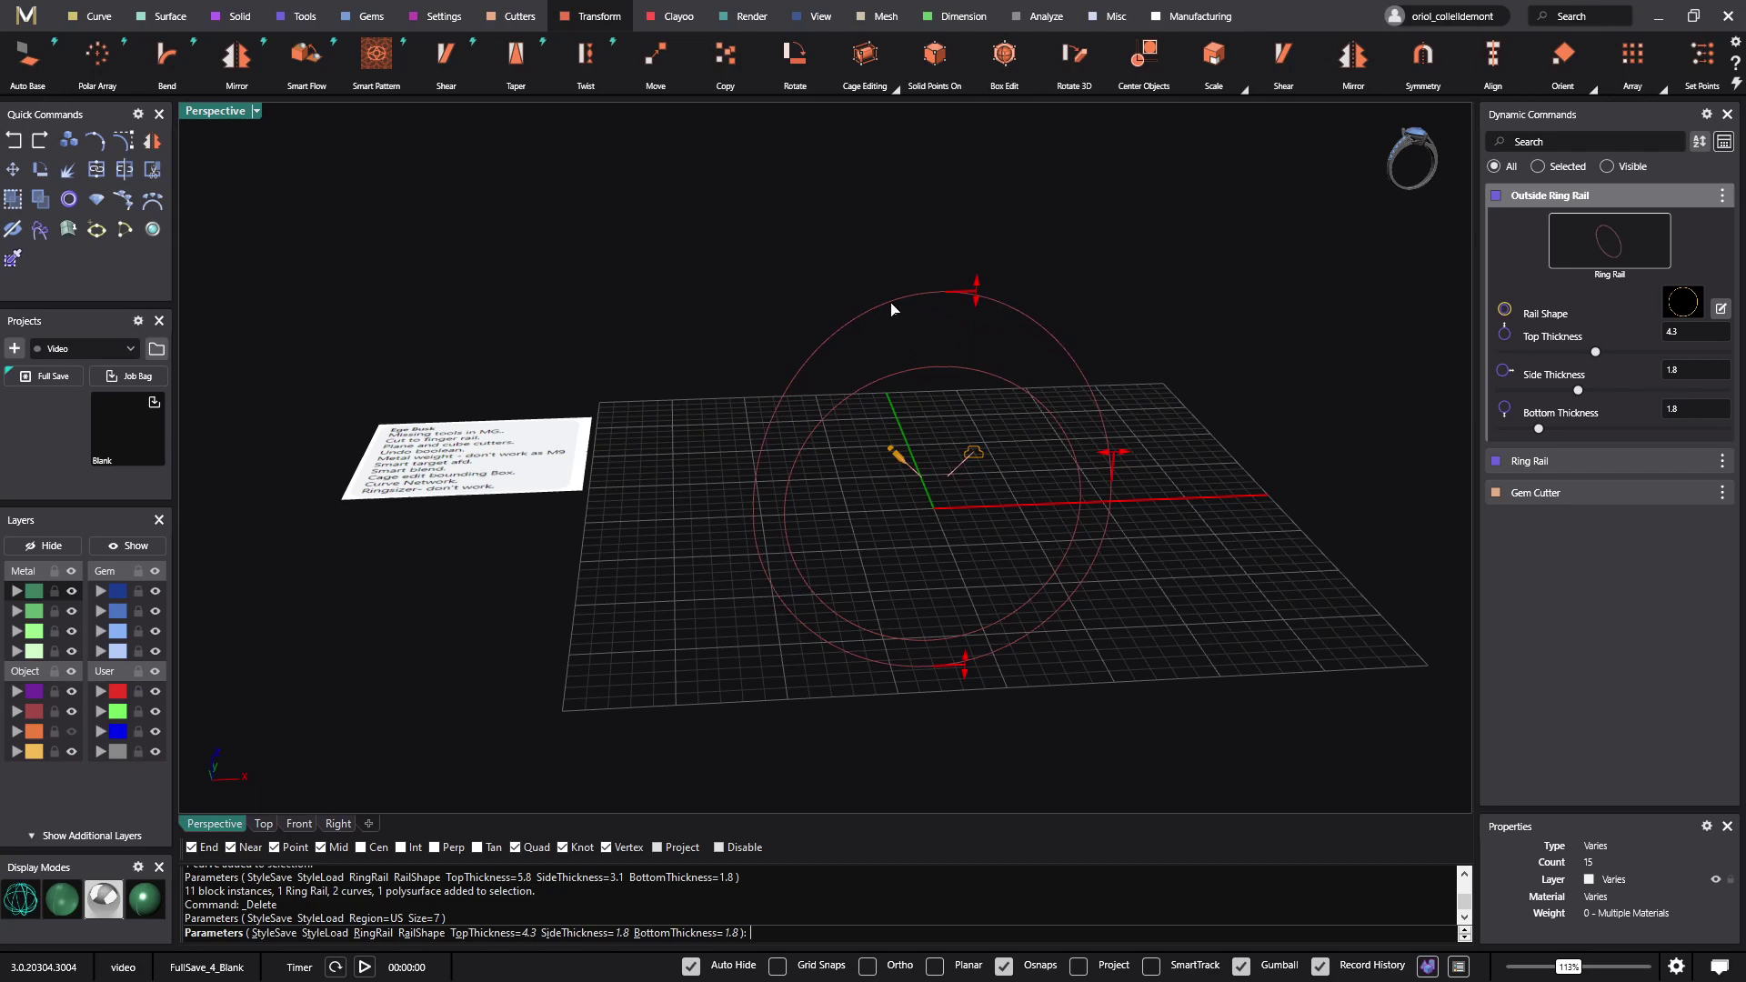
right_click_drag(919, 288, 870, 378)
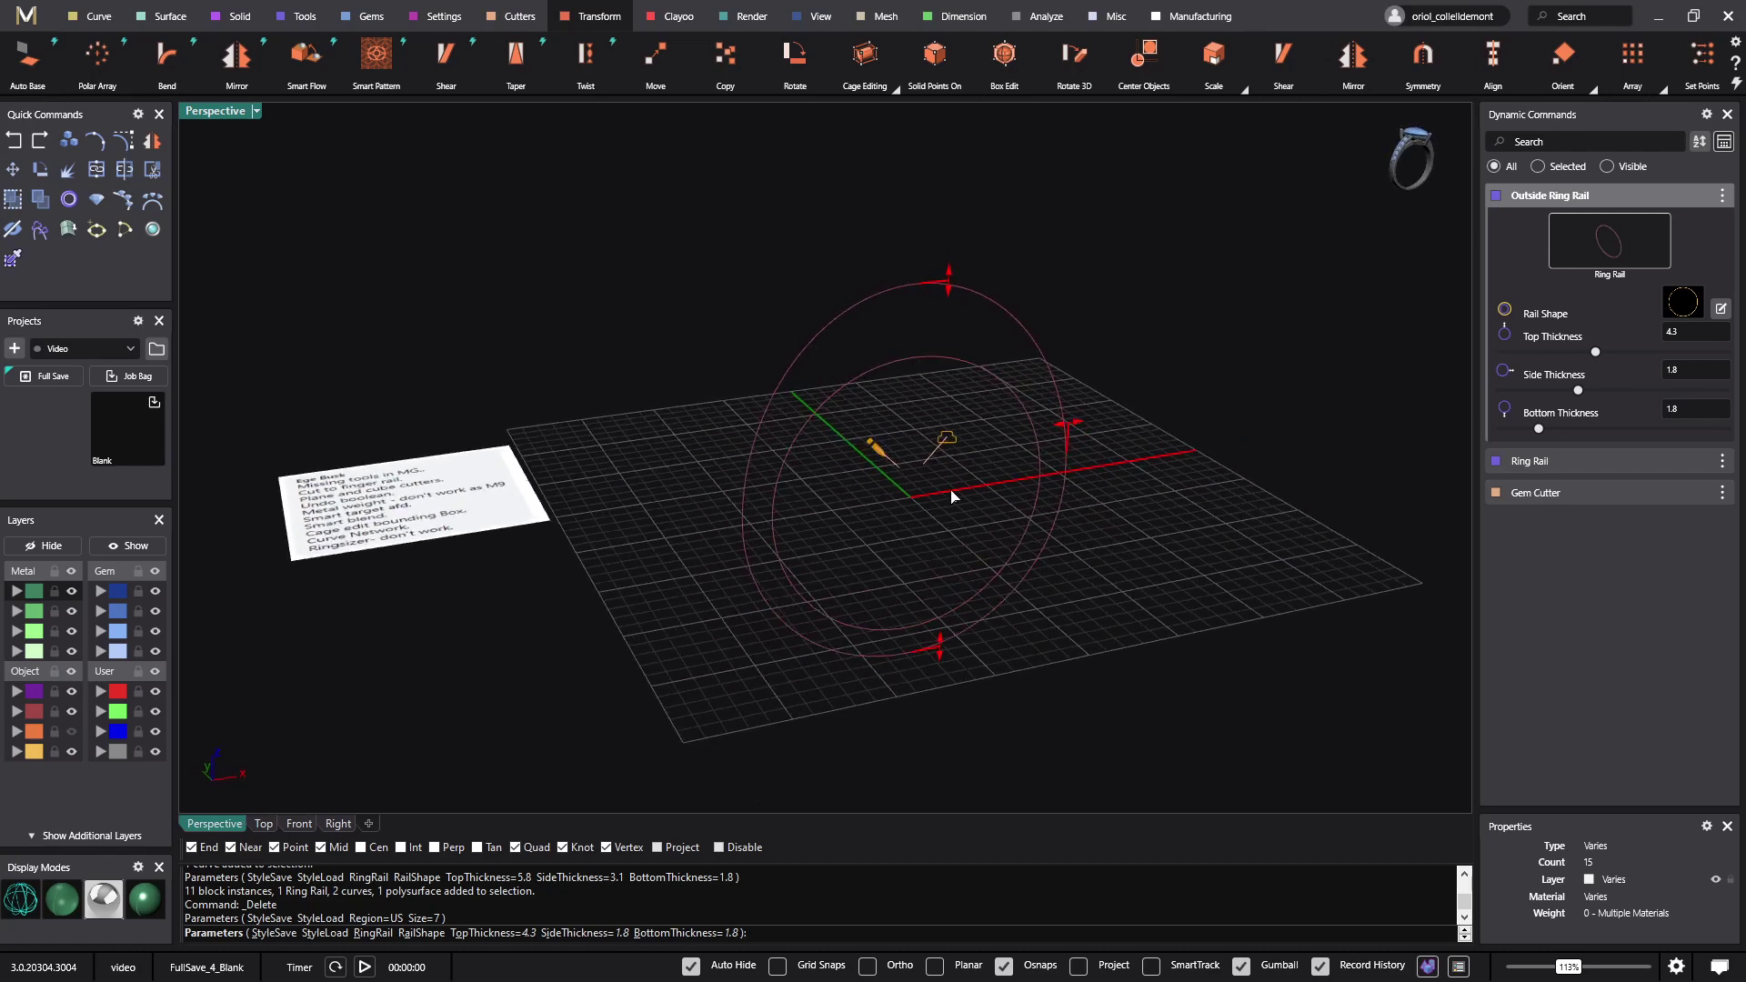
right_click_drag(1046, 551, 1005, 542)
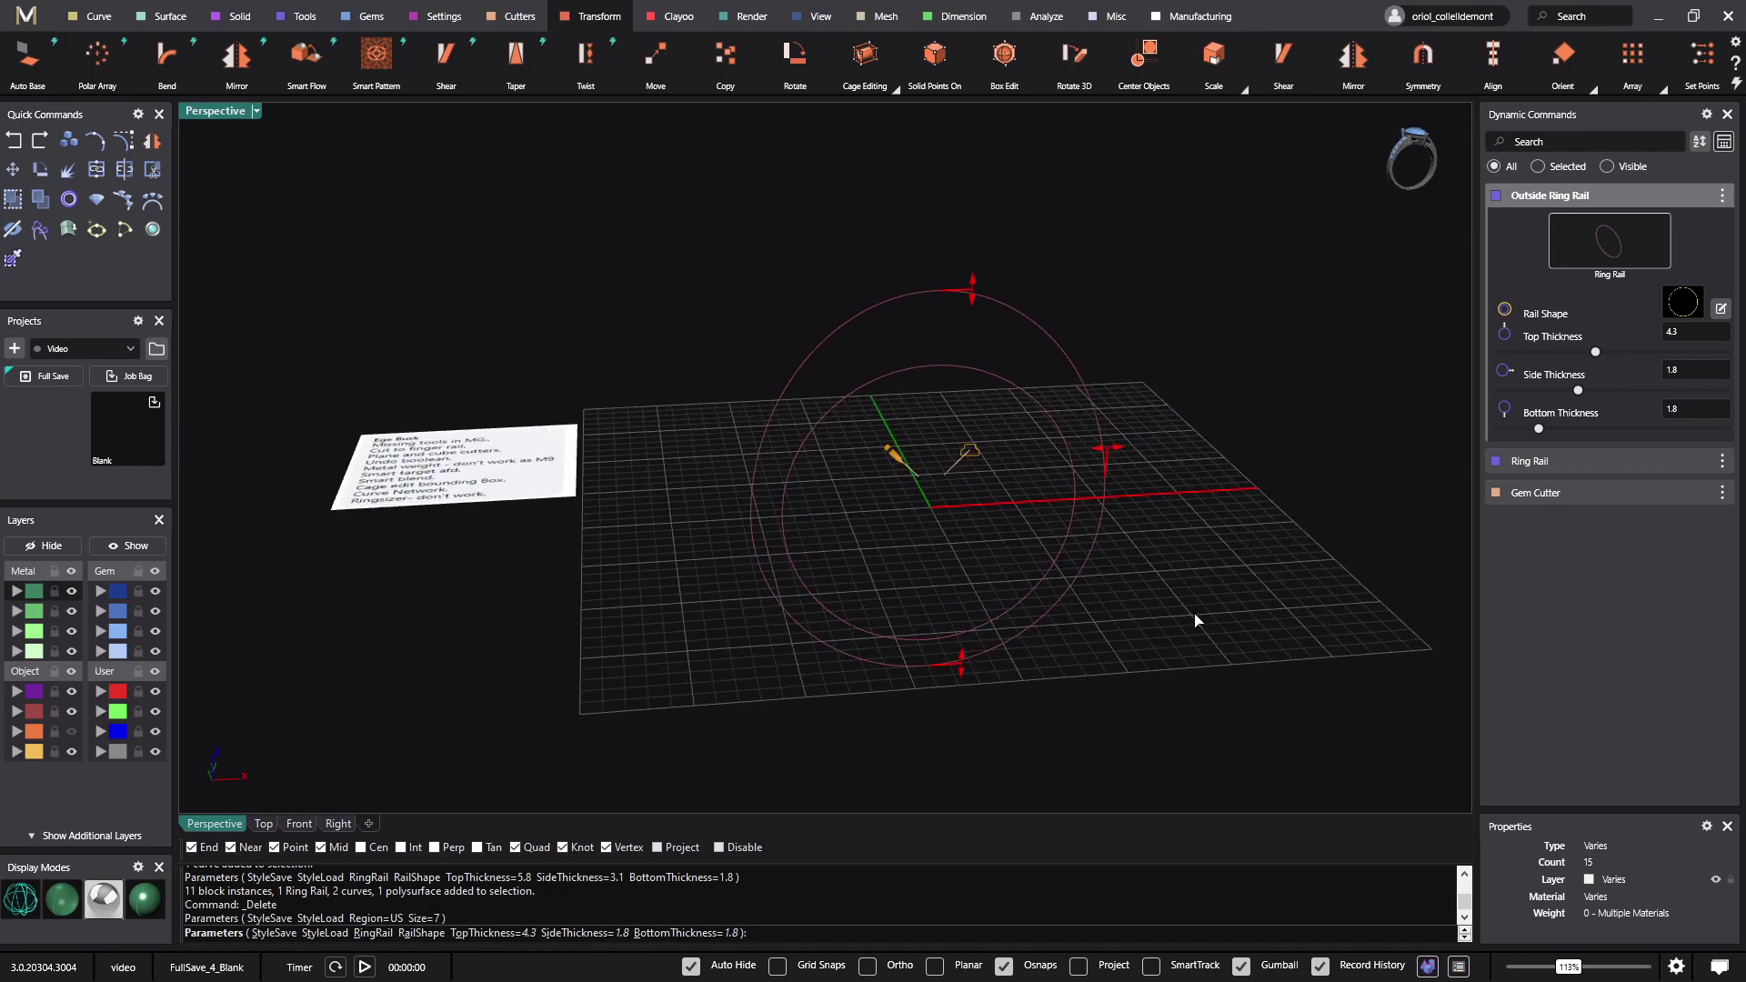
key("Return")
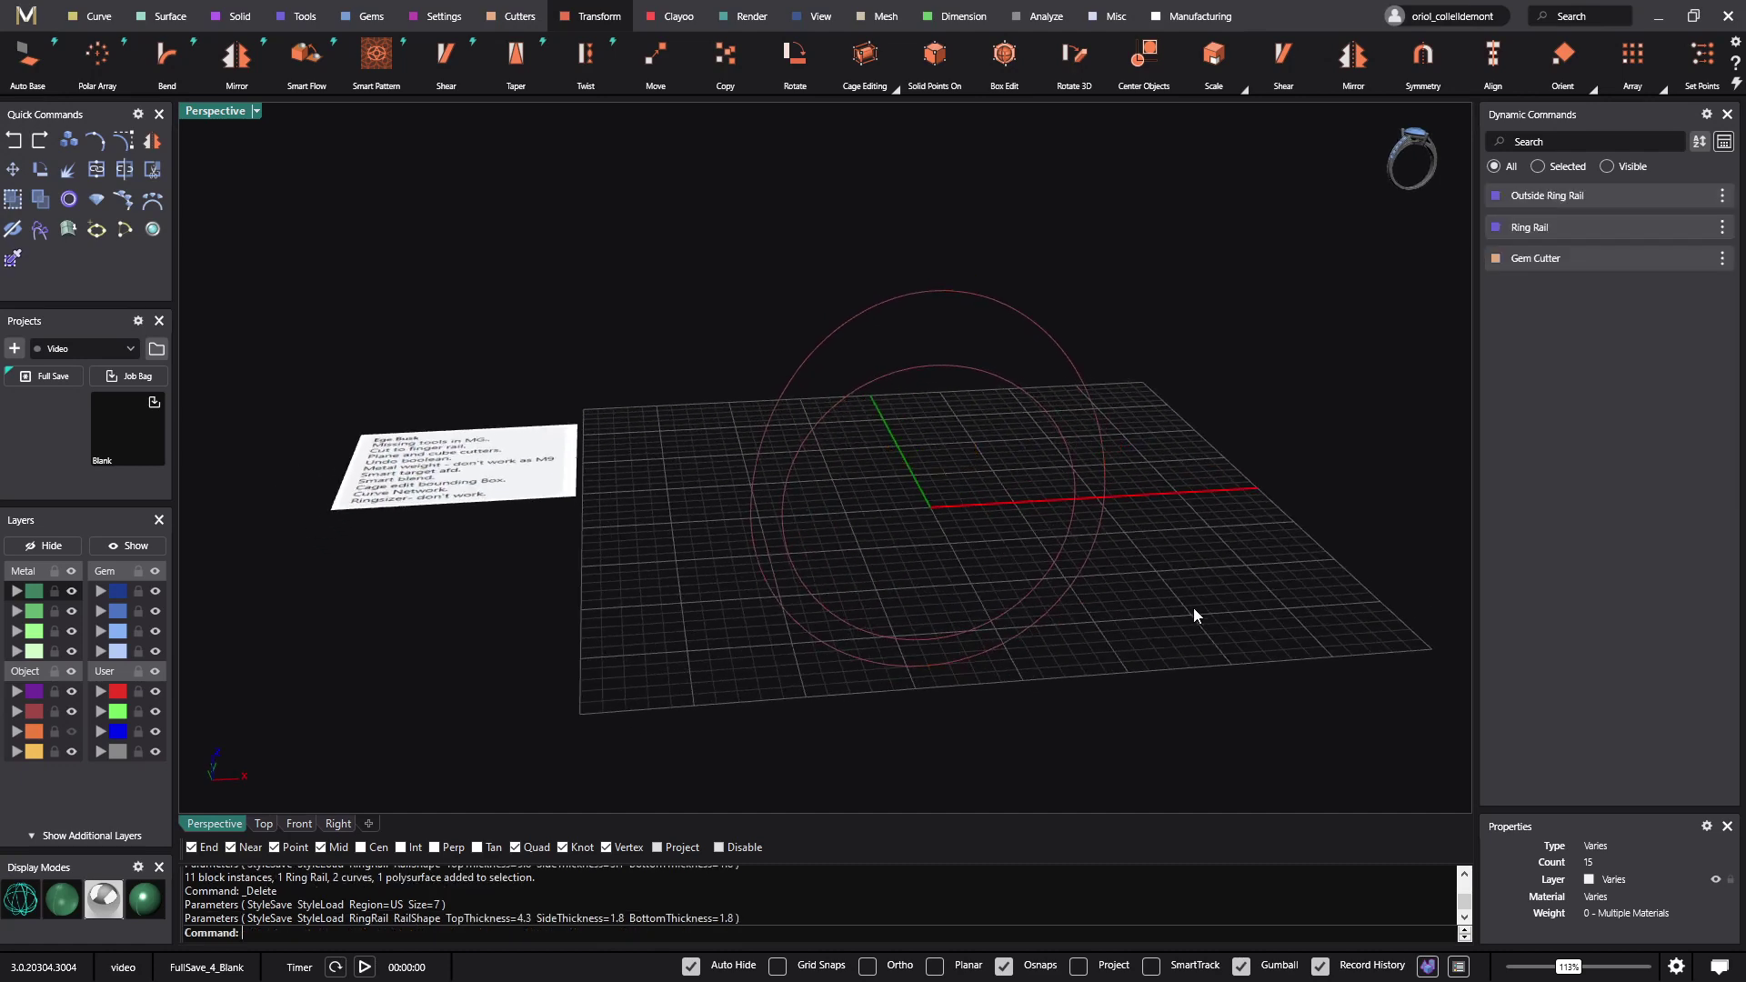
Place a profile between the finger rail and the outside rail at position about 0.05, with Mirror Profile enabled.
left_click(307, 18)
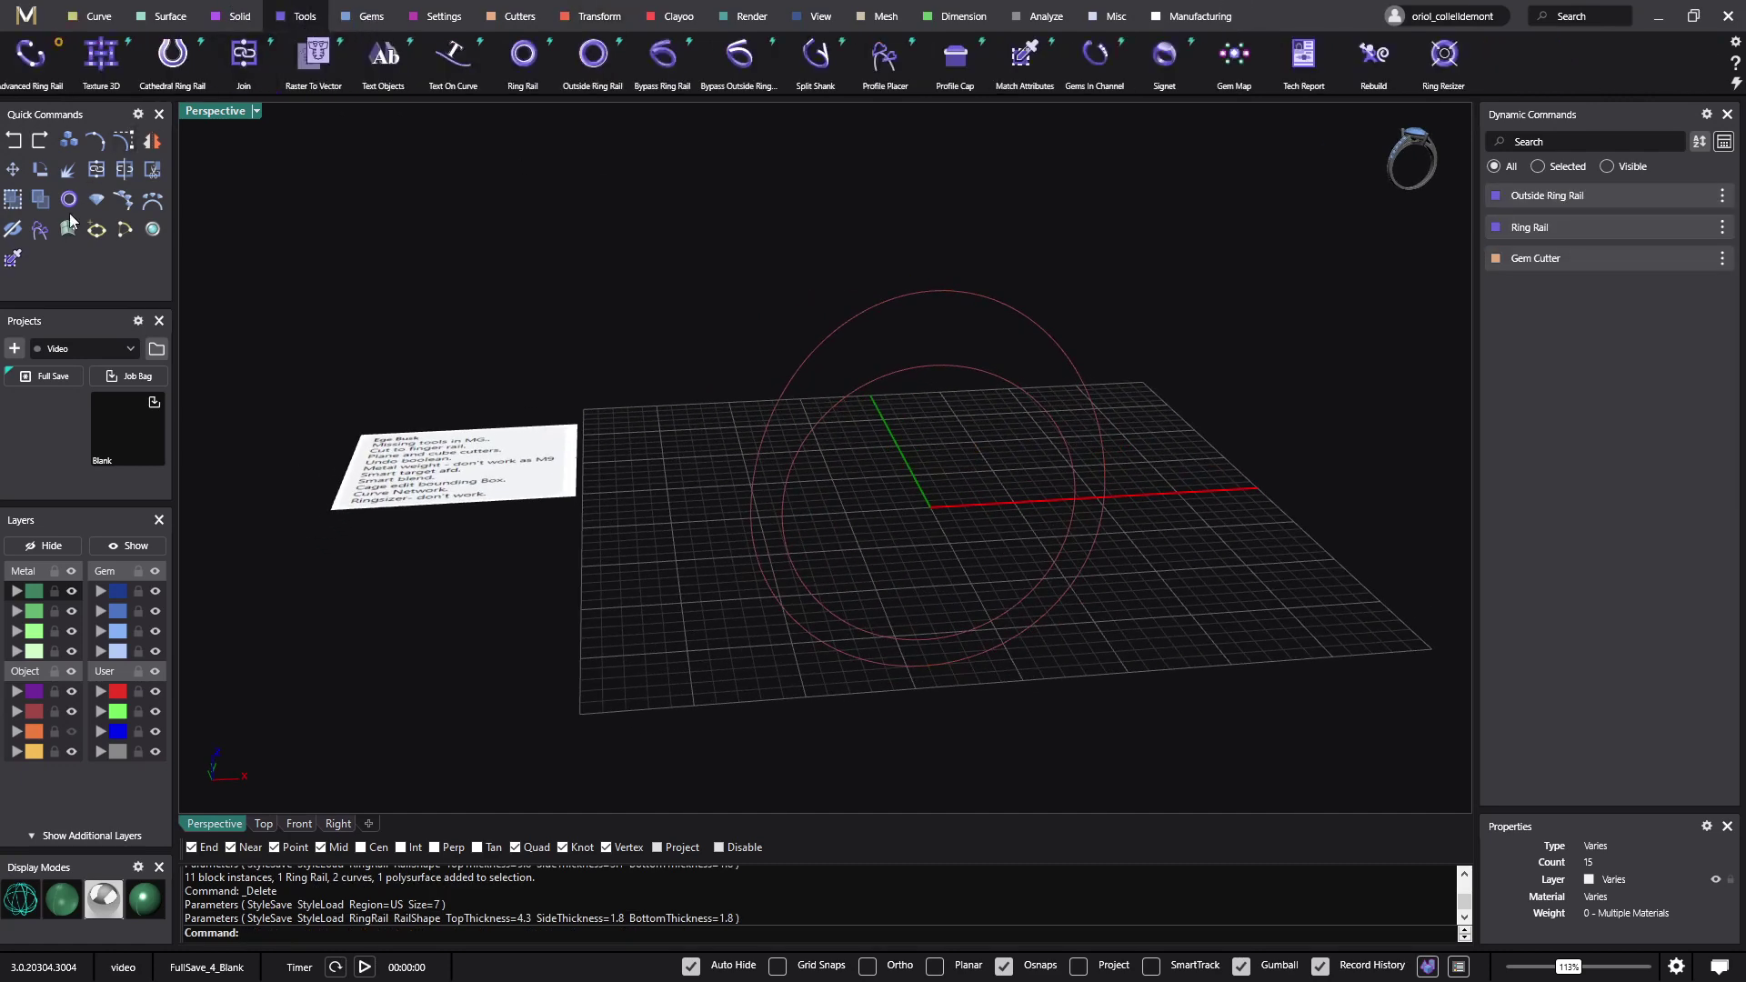
left_click(40, 229)
left_click(885, 57)
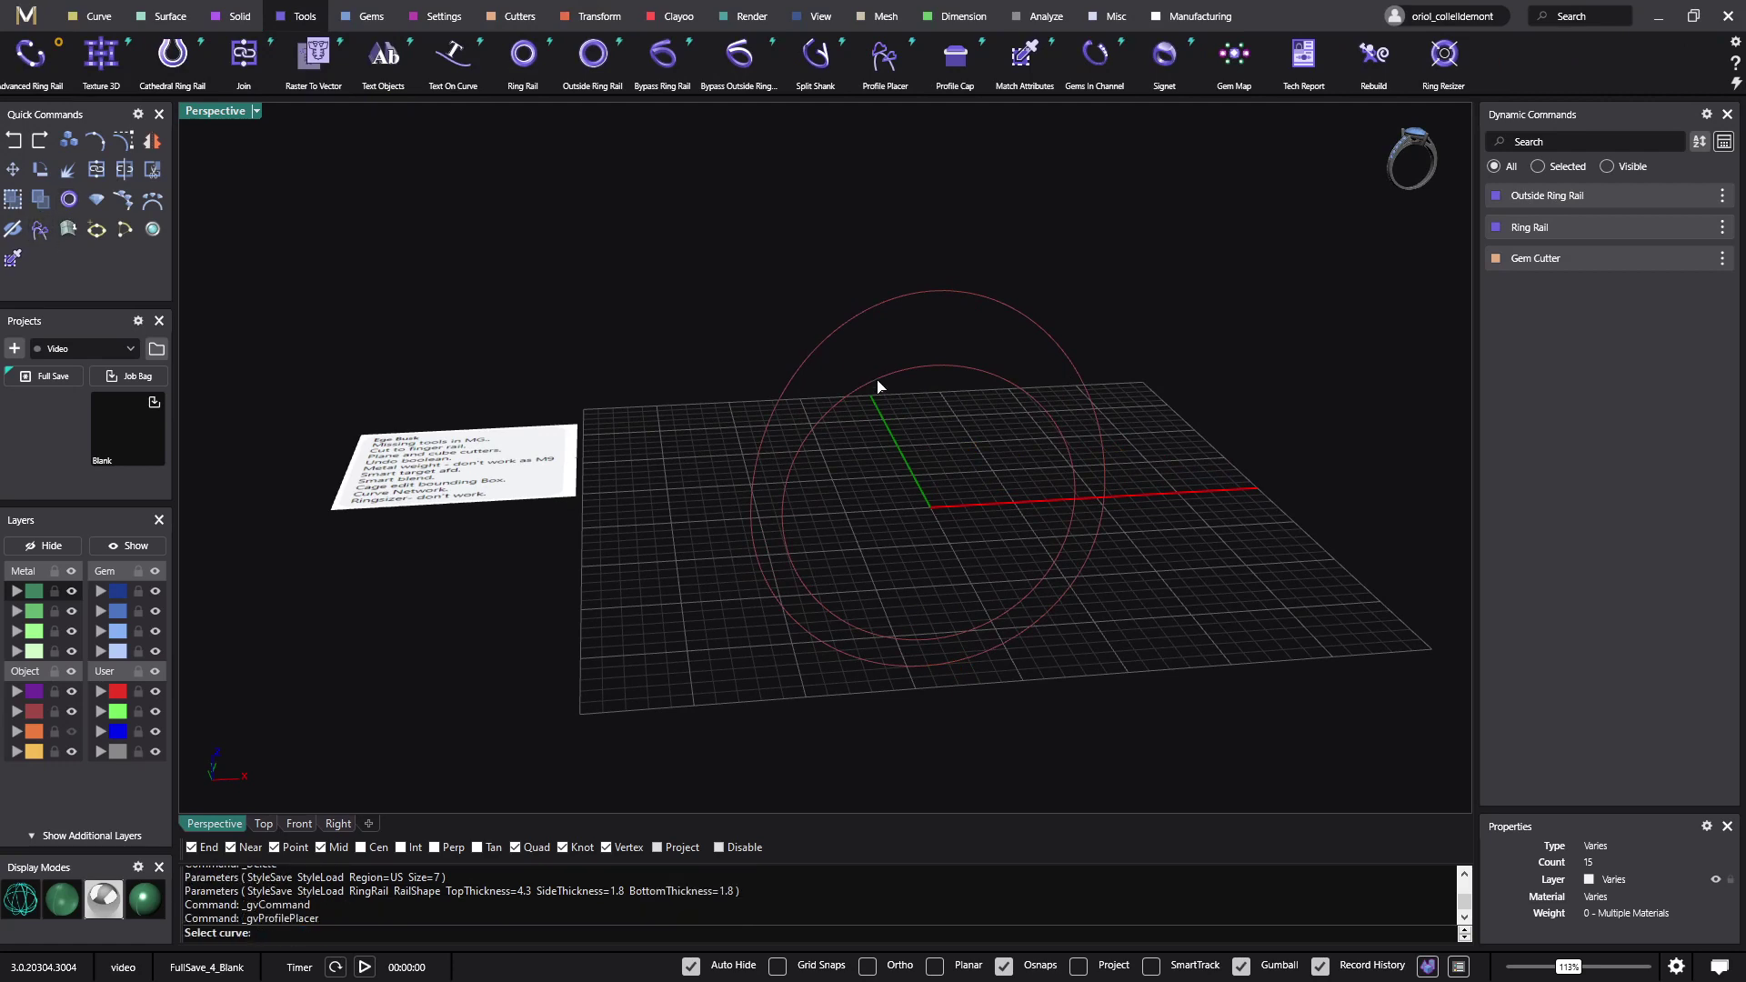
left_click(879, 386)
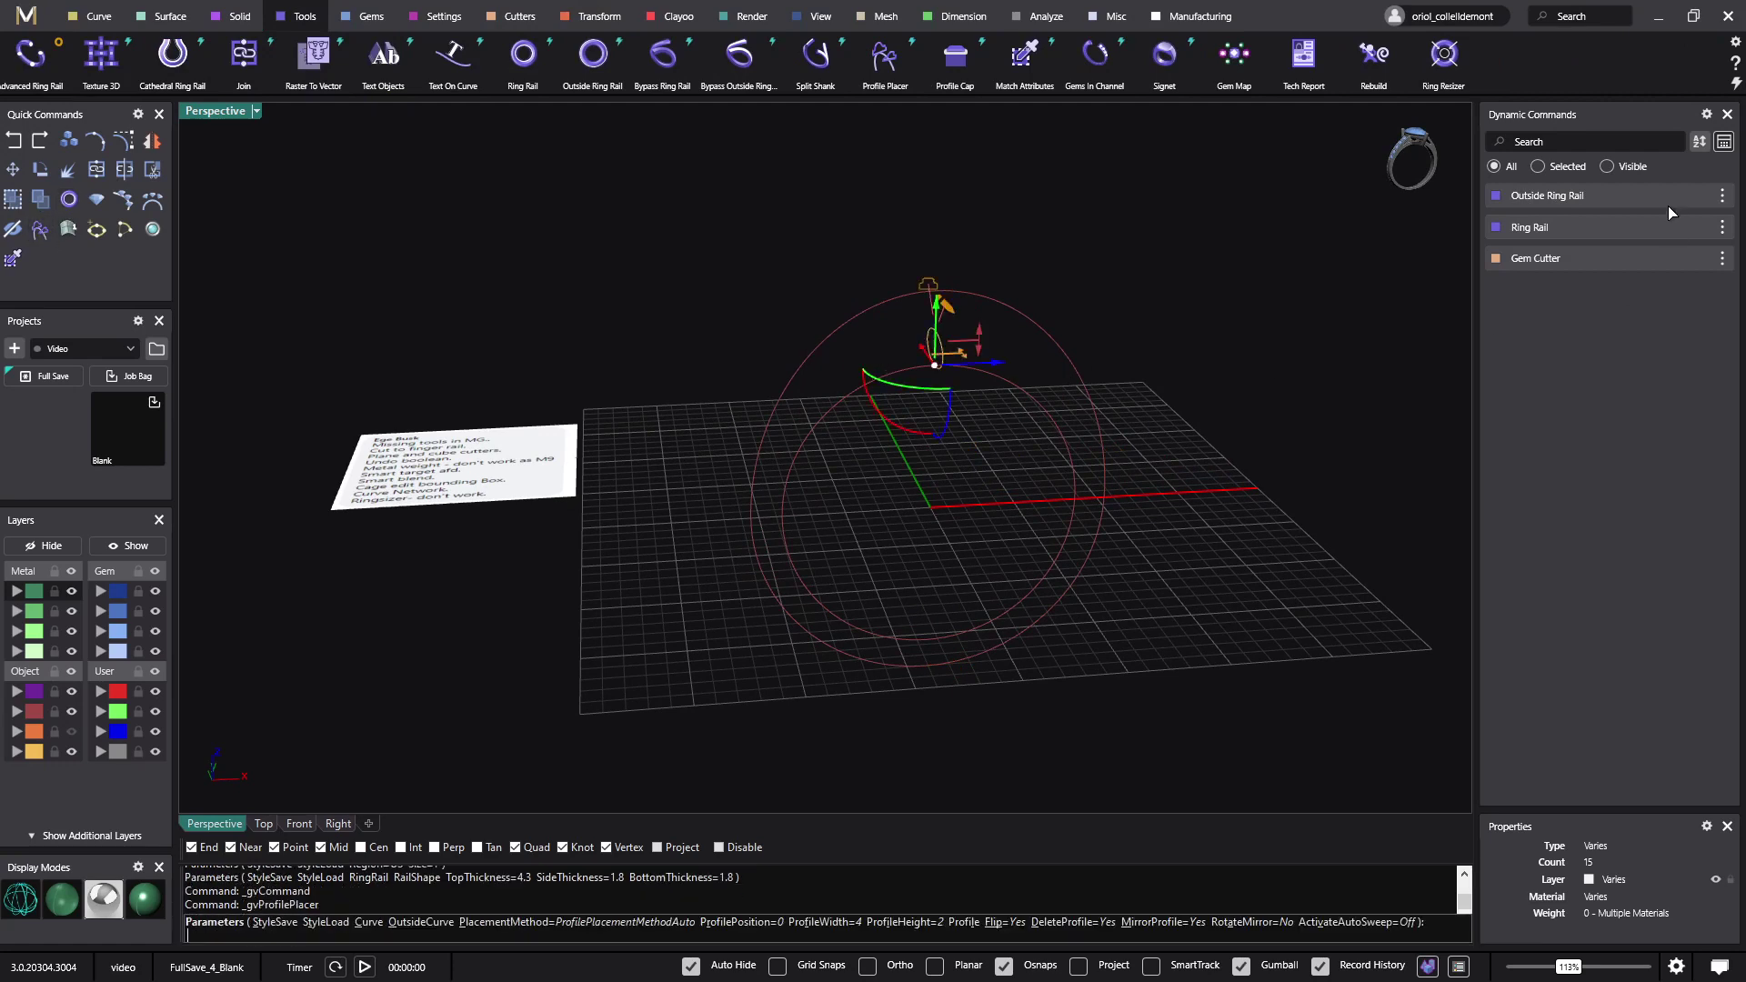
left_click(1106, 452)
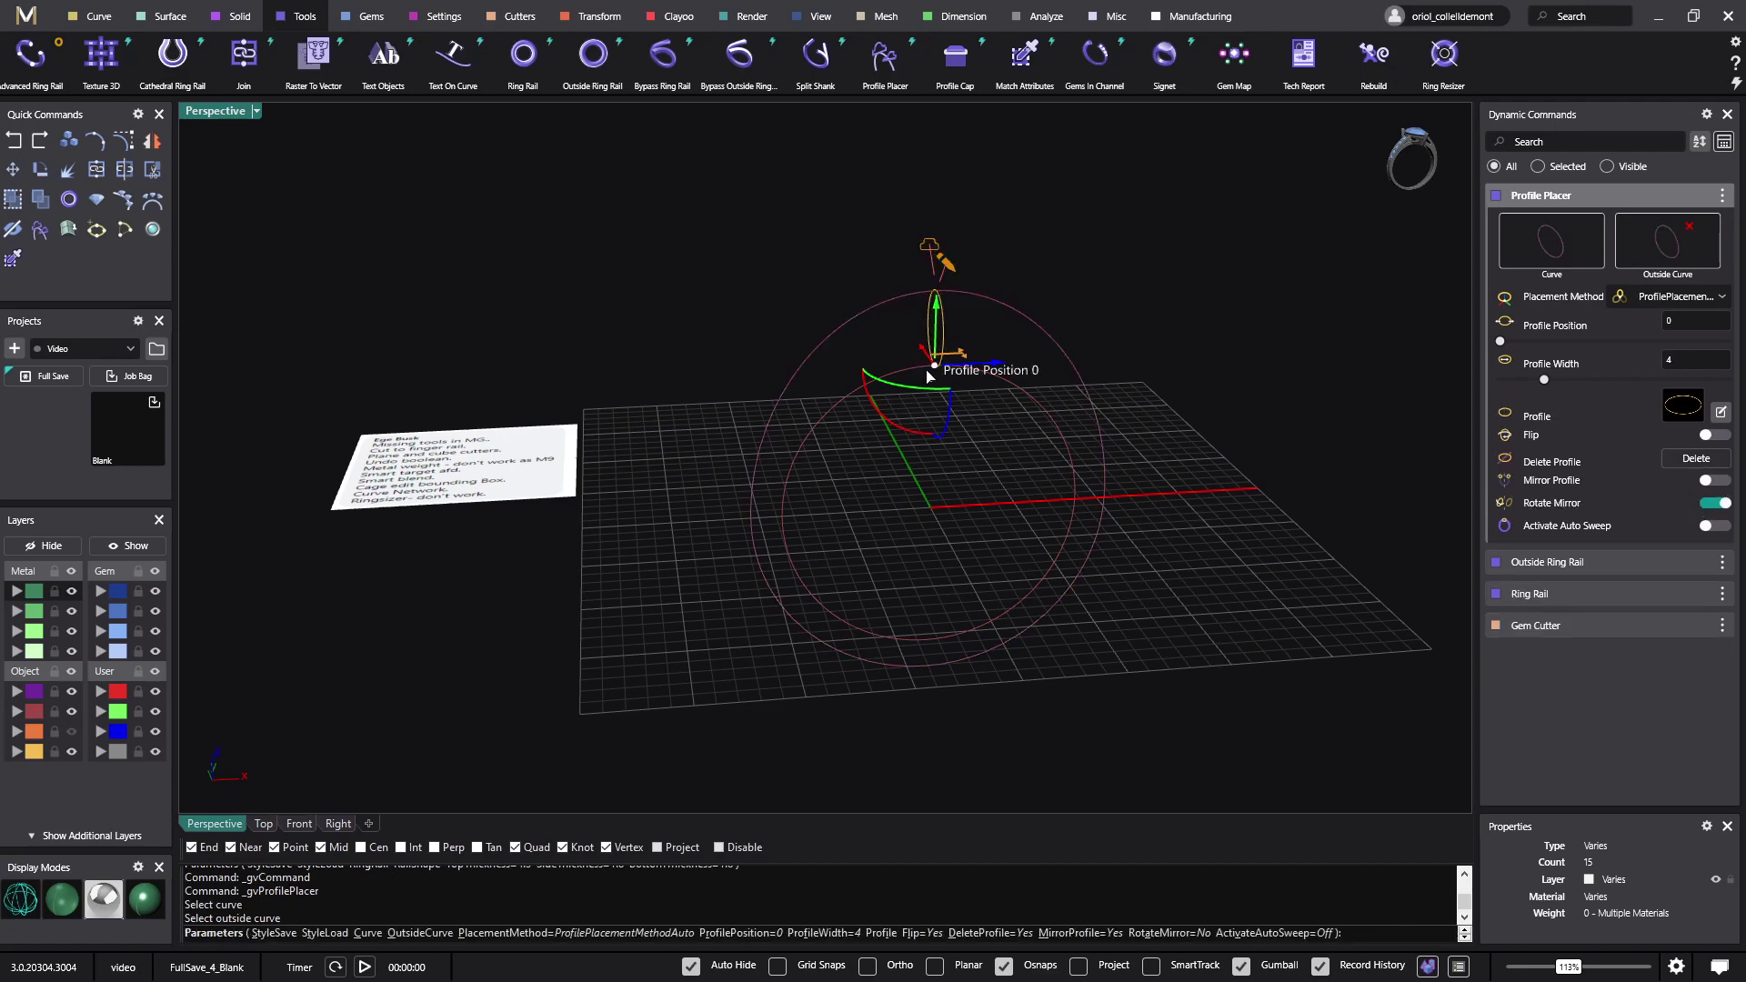
left_click_drag(937, 371, 981, 370)
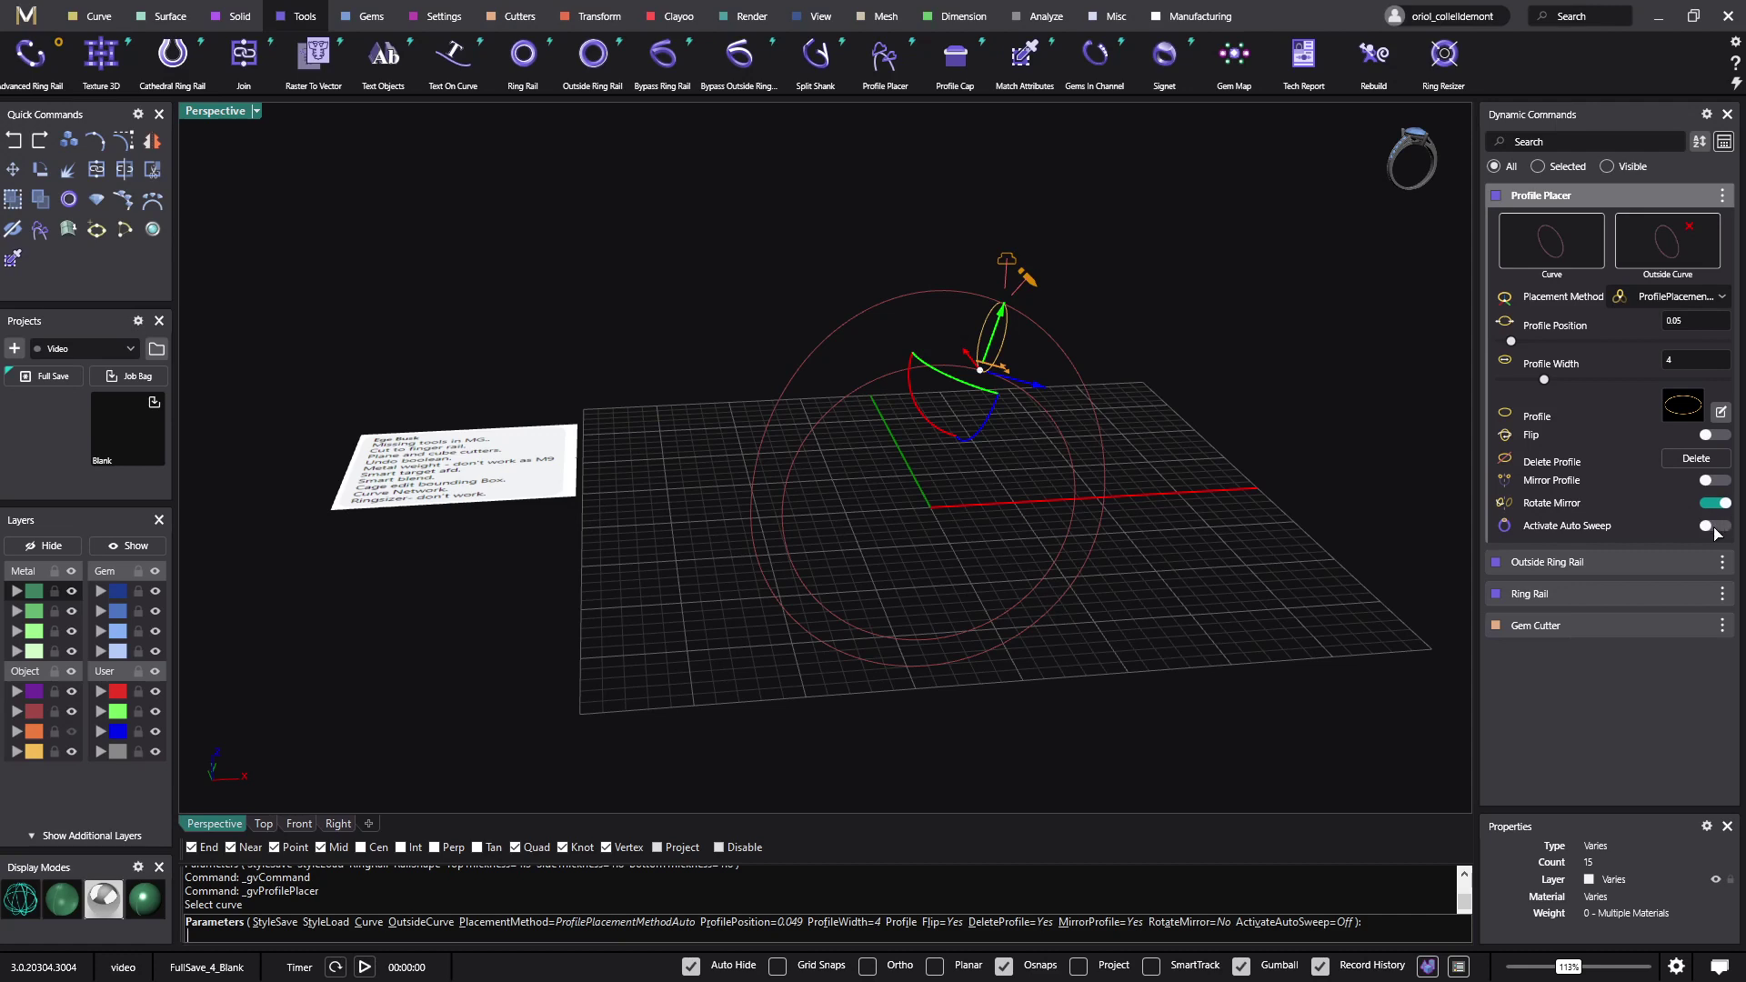
left_click(1717, 480)
right_click(1365, 470)
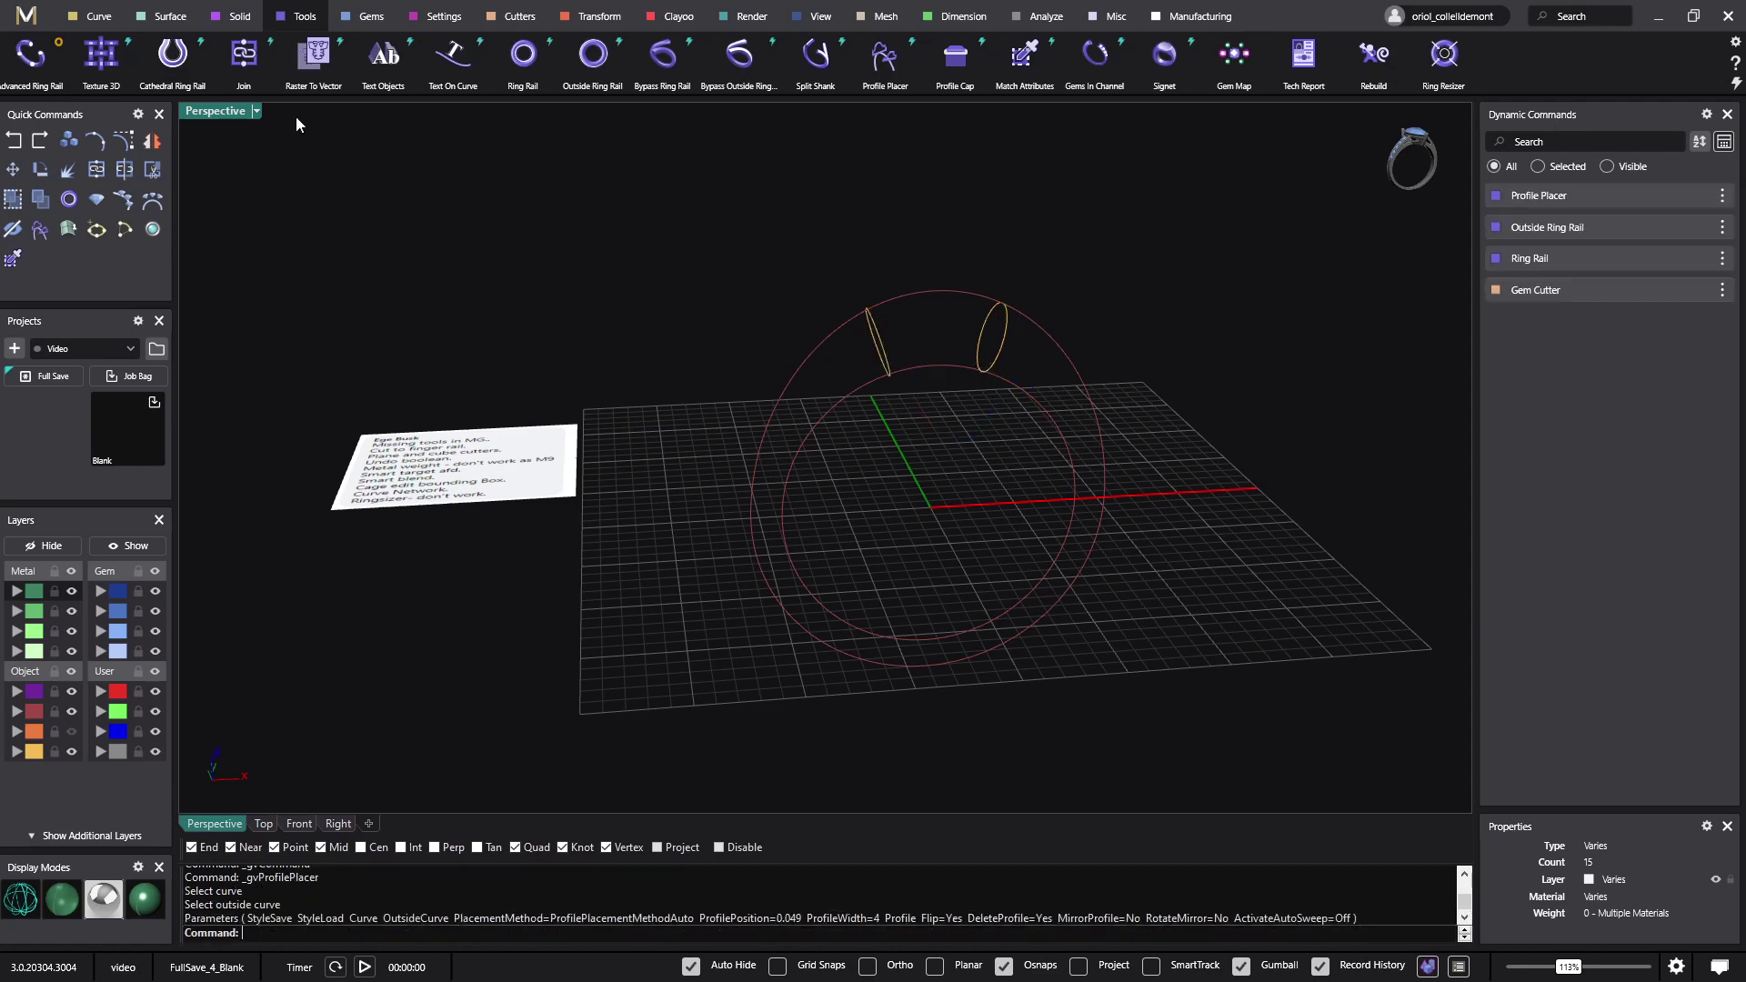
Sweep the two mirrored profiles along the inner and outside ring rails with Sweep 2 to form the open band.
left_click(165, 17)
left_click(169, 60)
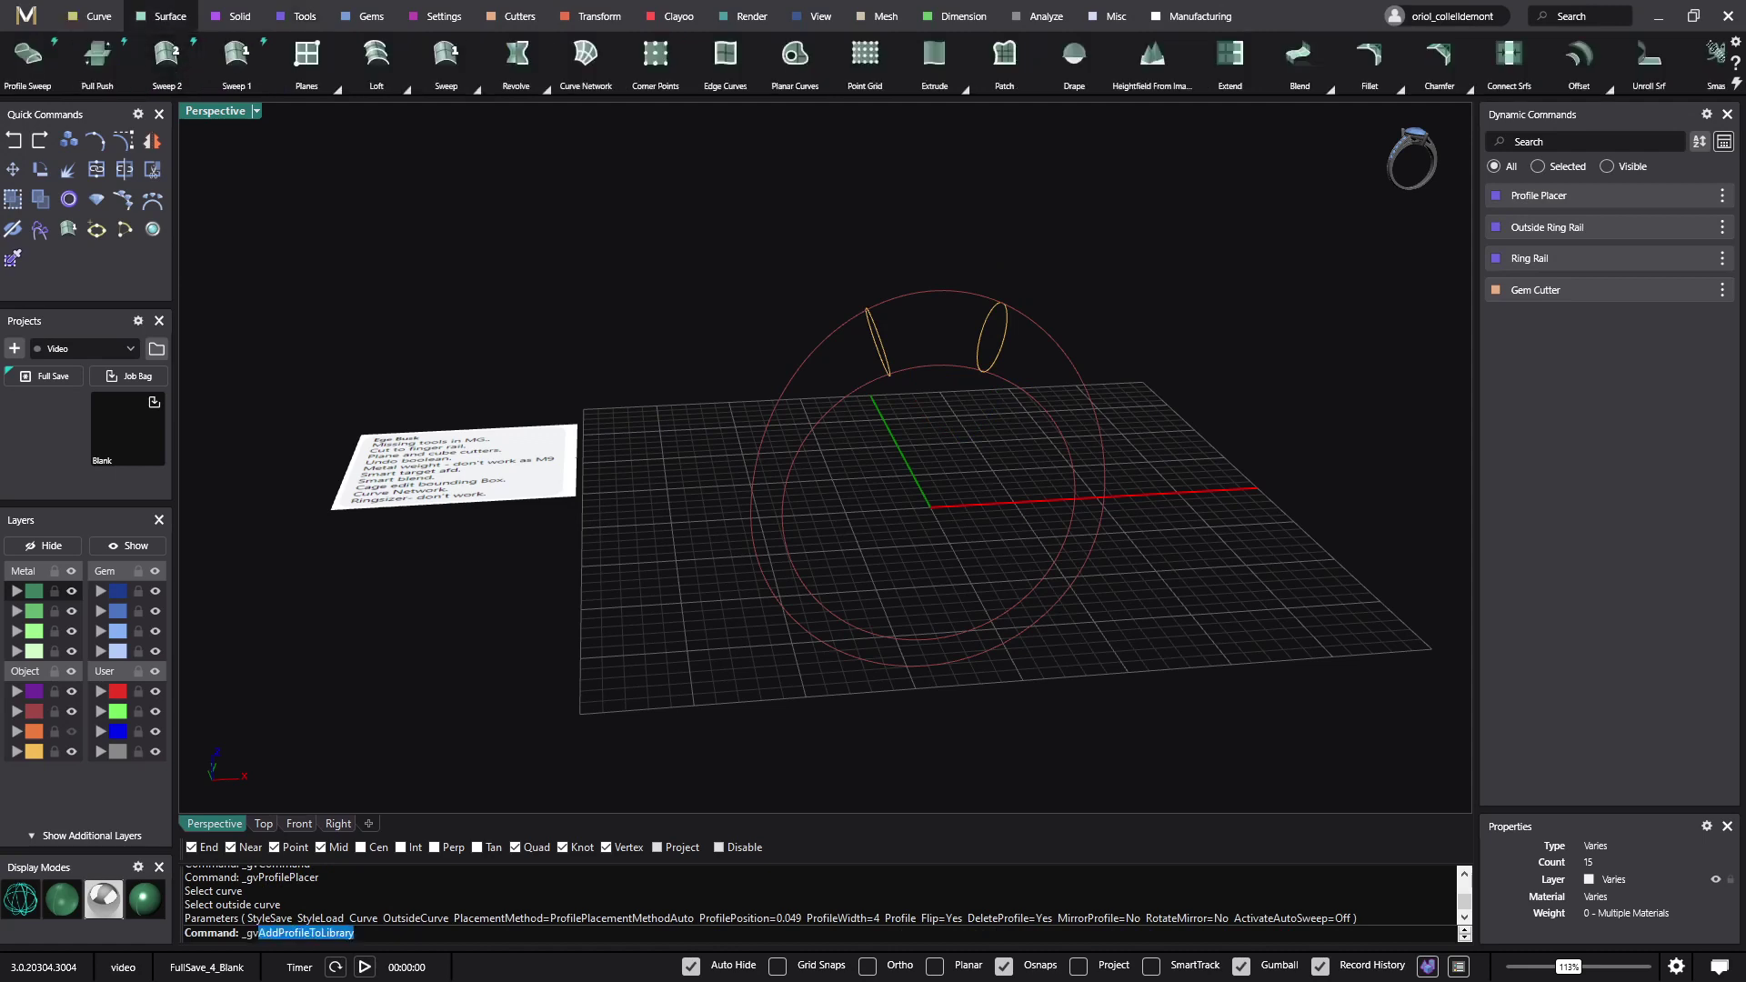
left_click(875, 390)
left_click(830, 346)
left_click(995, 358)
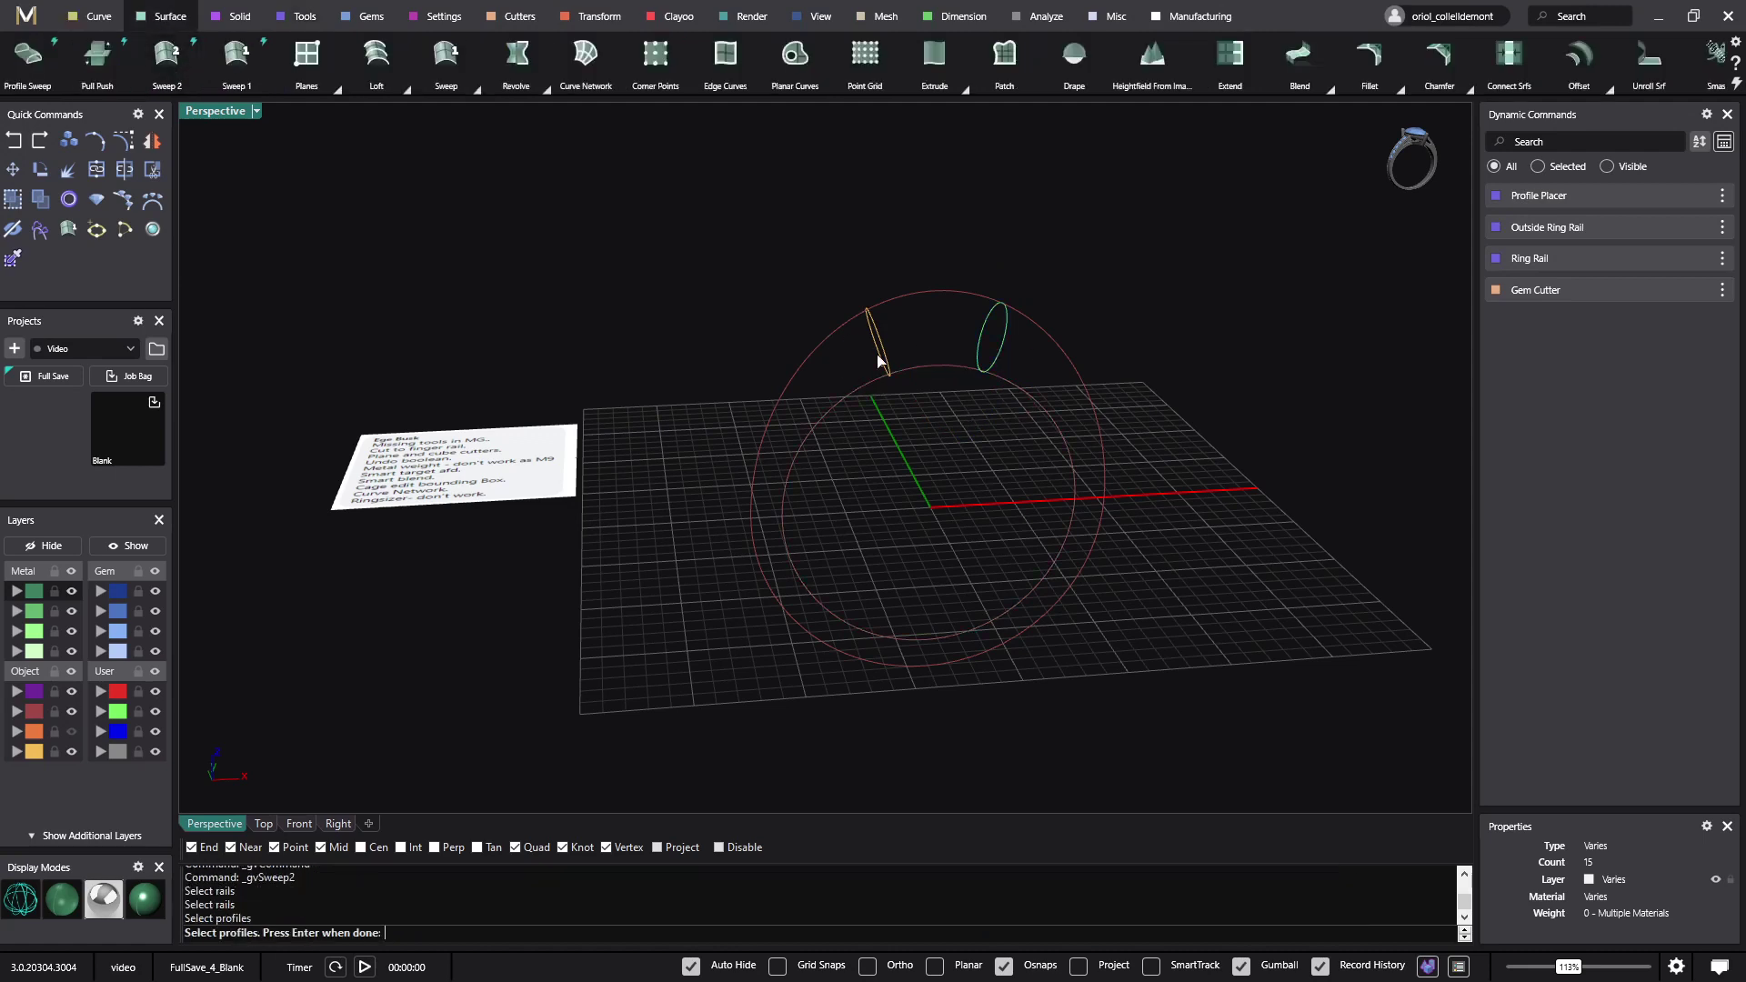
left_click(884, 357)
right_click(694, 350)
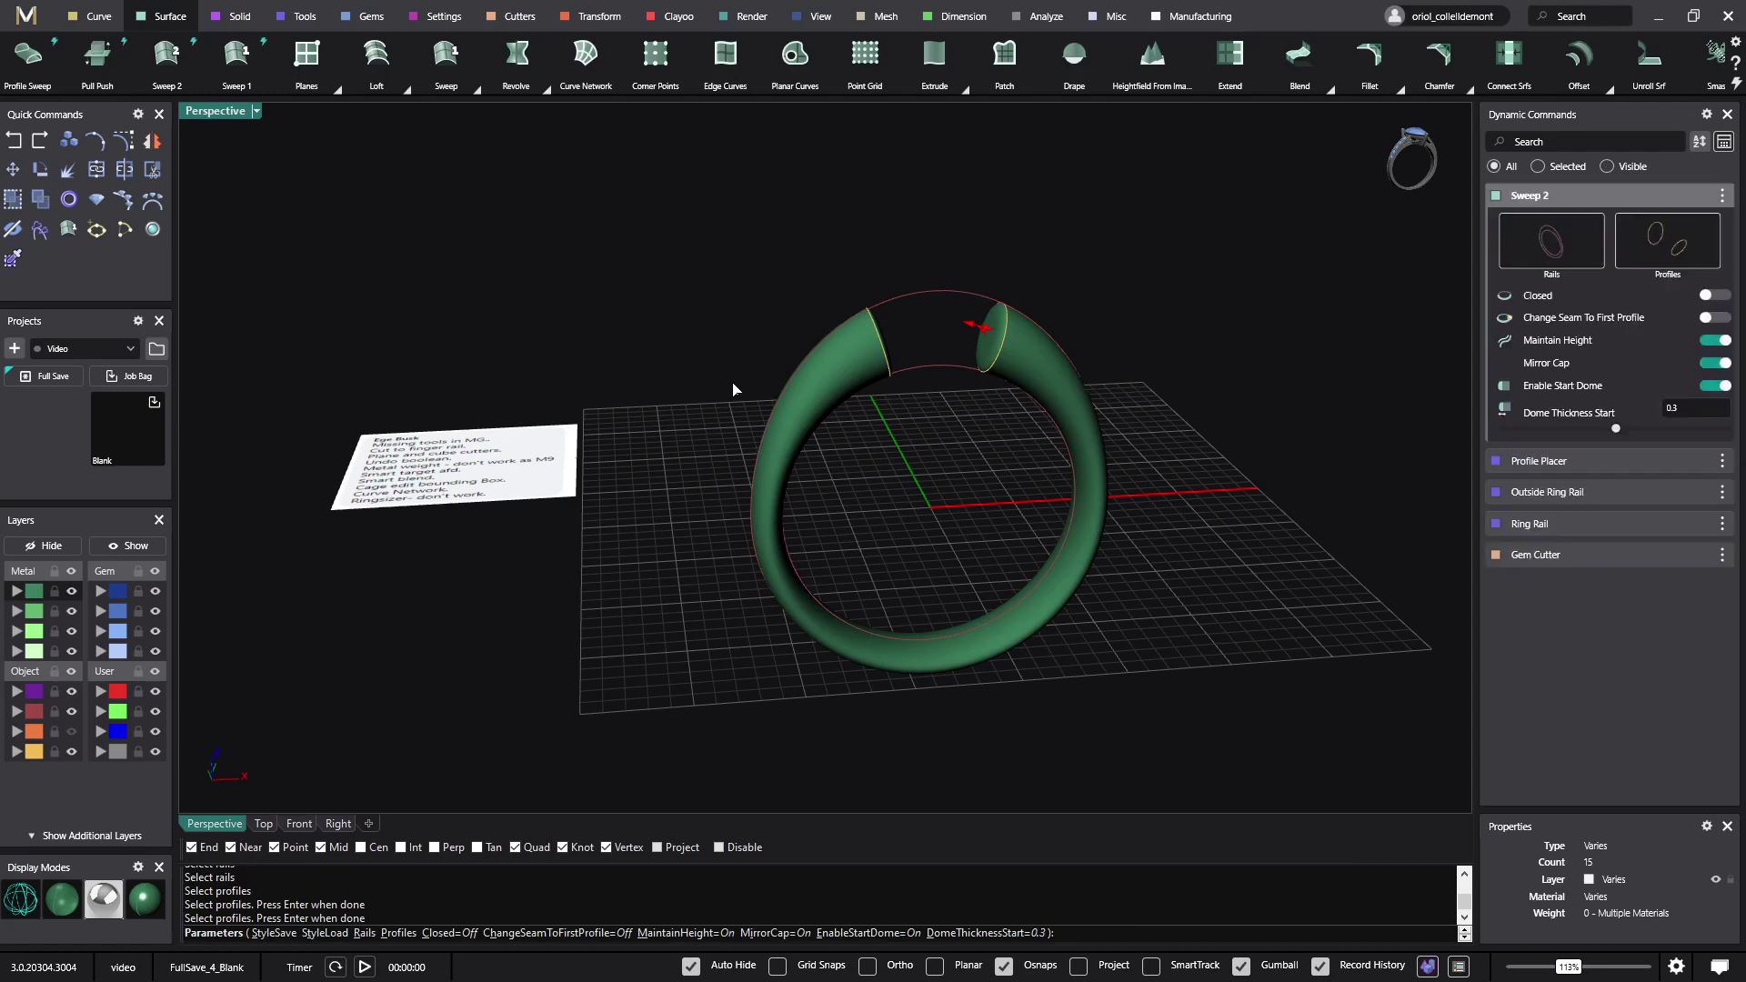
right_click(725, 373)
Edit the outside ring rail's shape, moving its upper corner control point outward to make the outline about 30.4 wide and 30.2 high.
right_click_drag(731, 374, 808, 344)
left_click(919, 298)
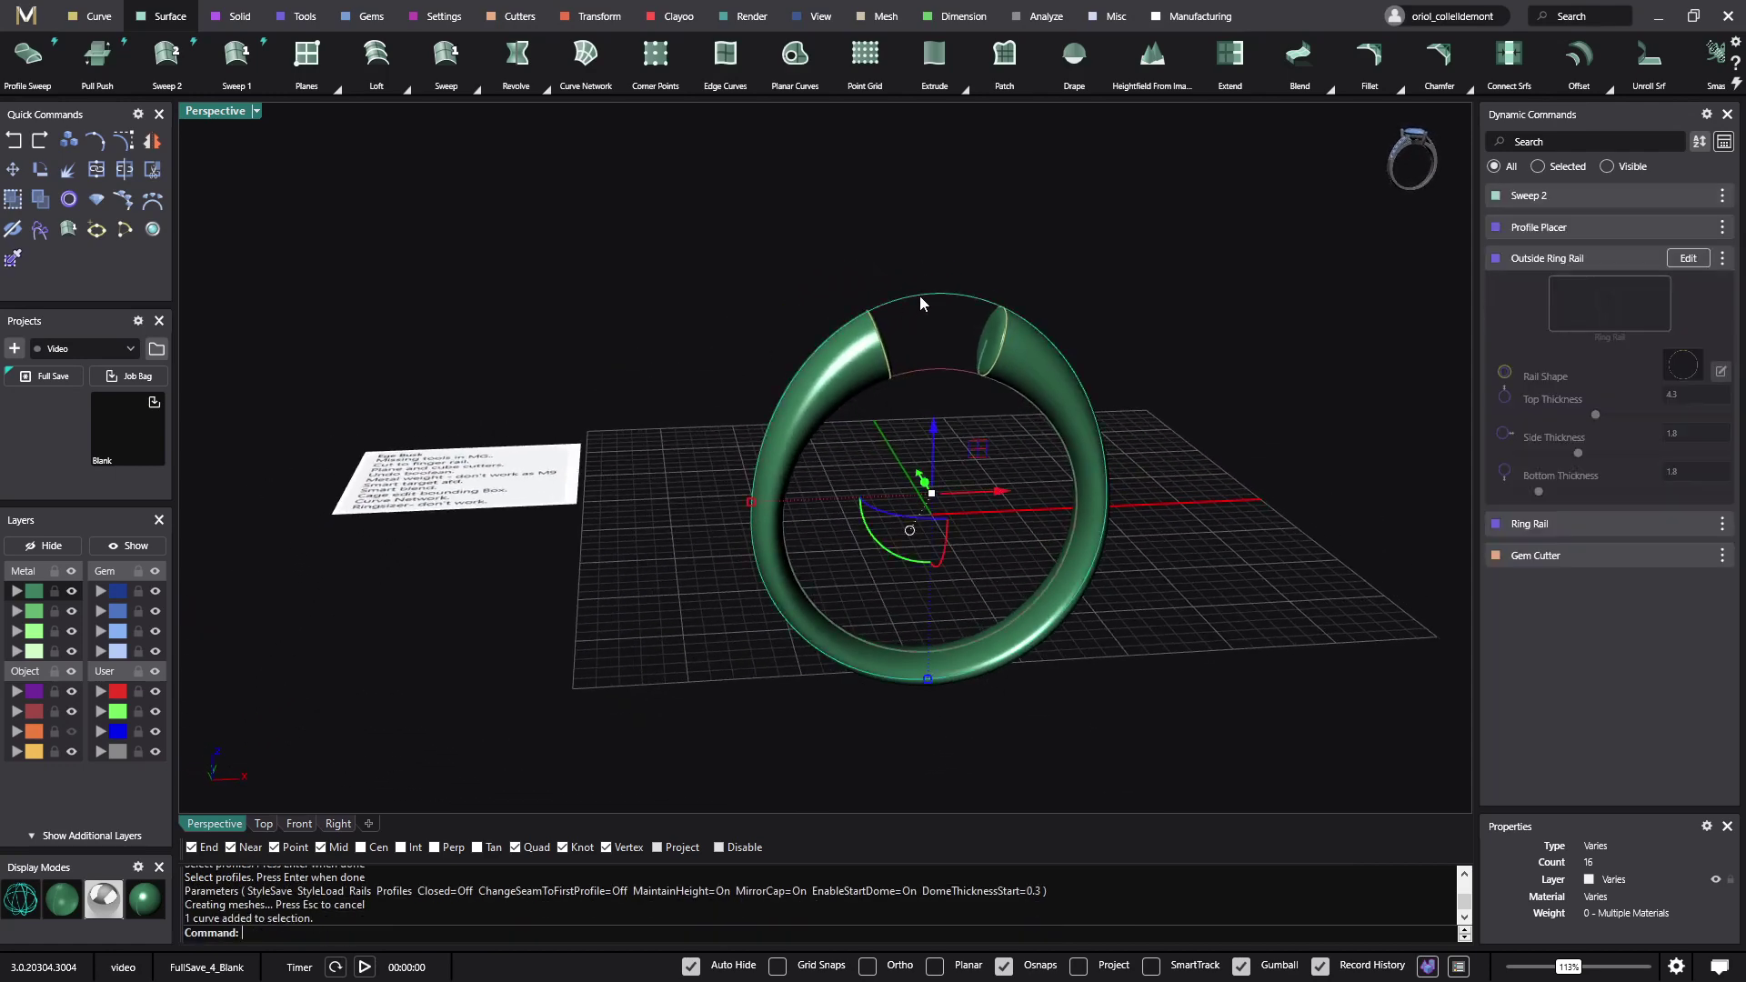
left_click(1685, 259)
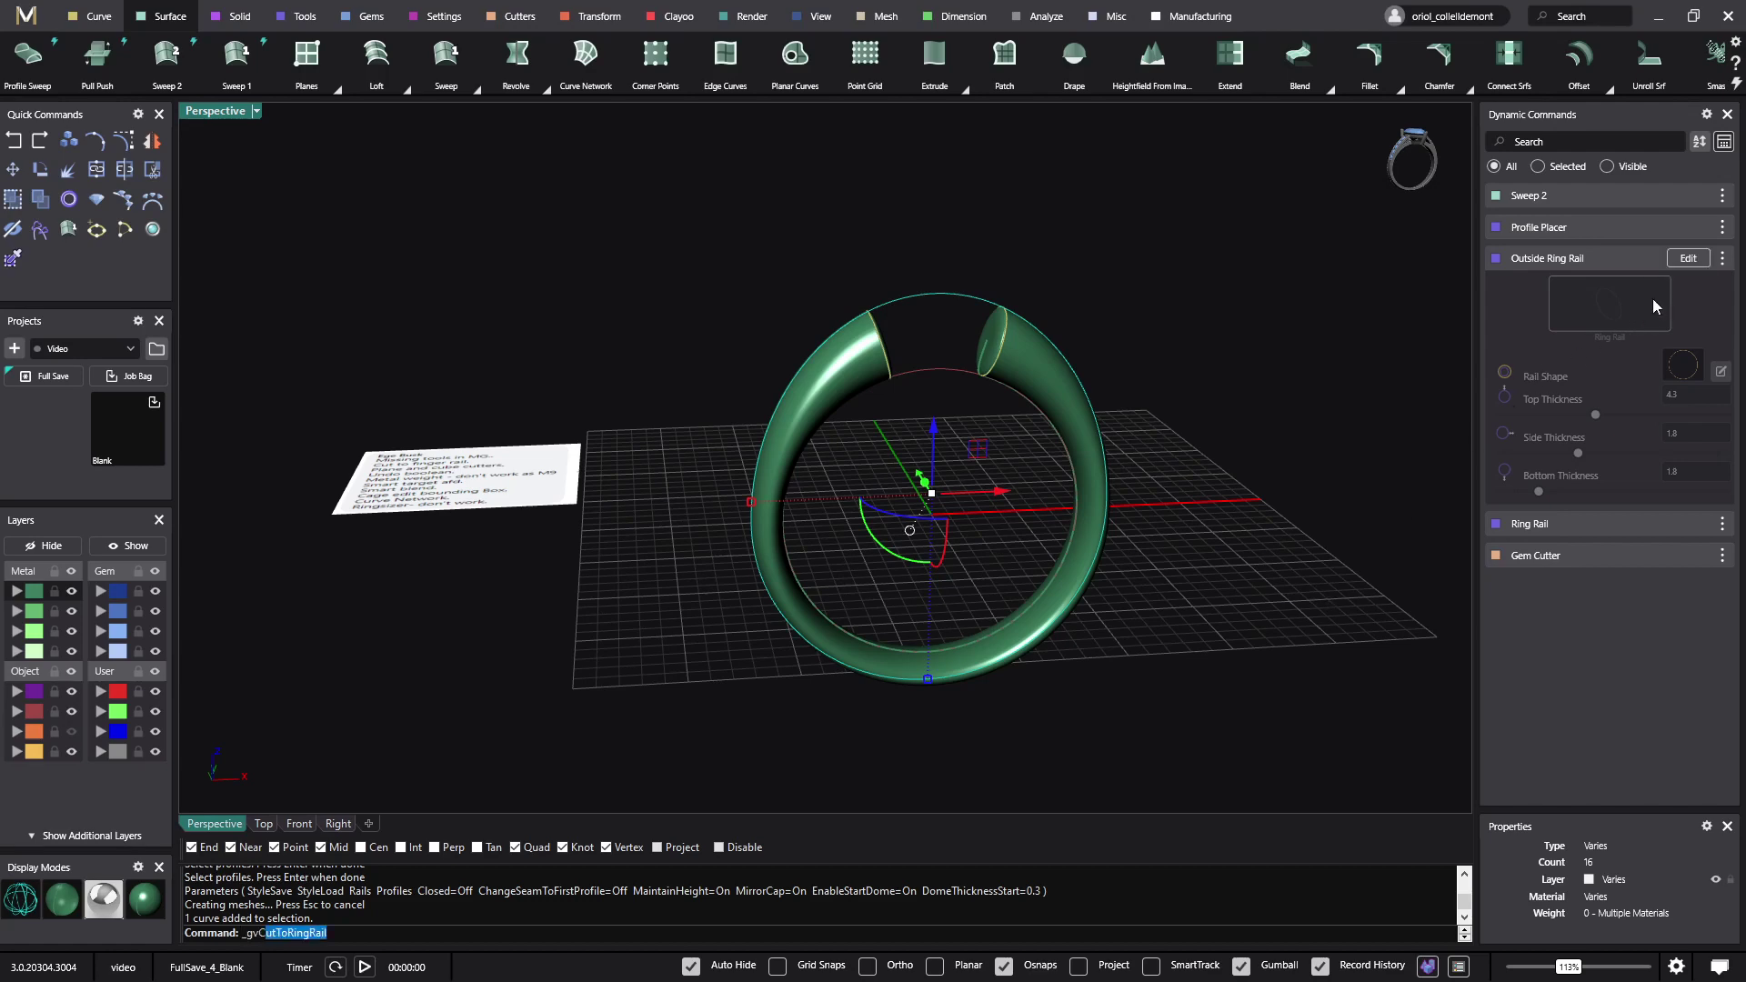
left_click(1721, 372)
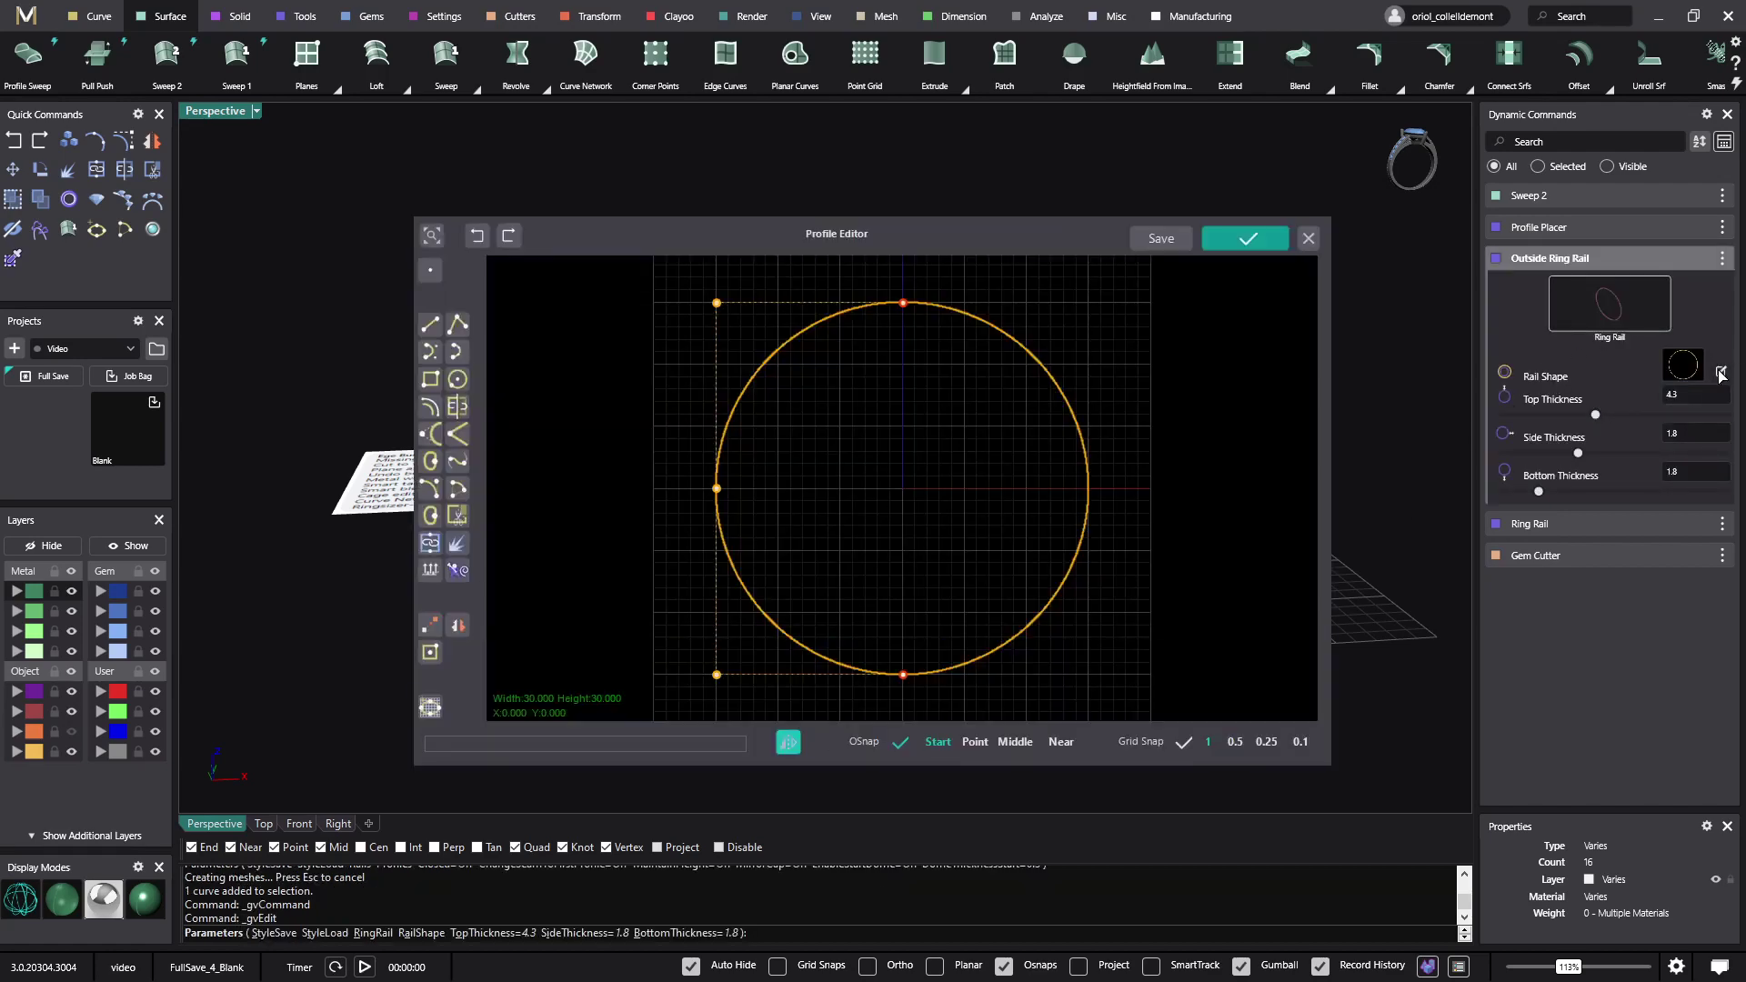
left_click_drag(1042, 226, 1479, 229)
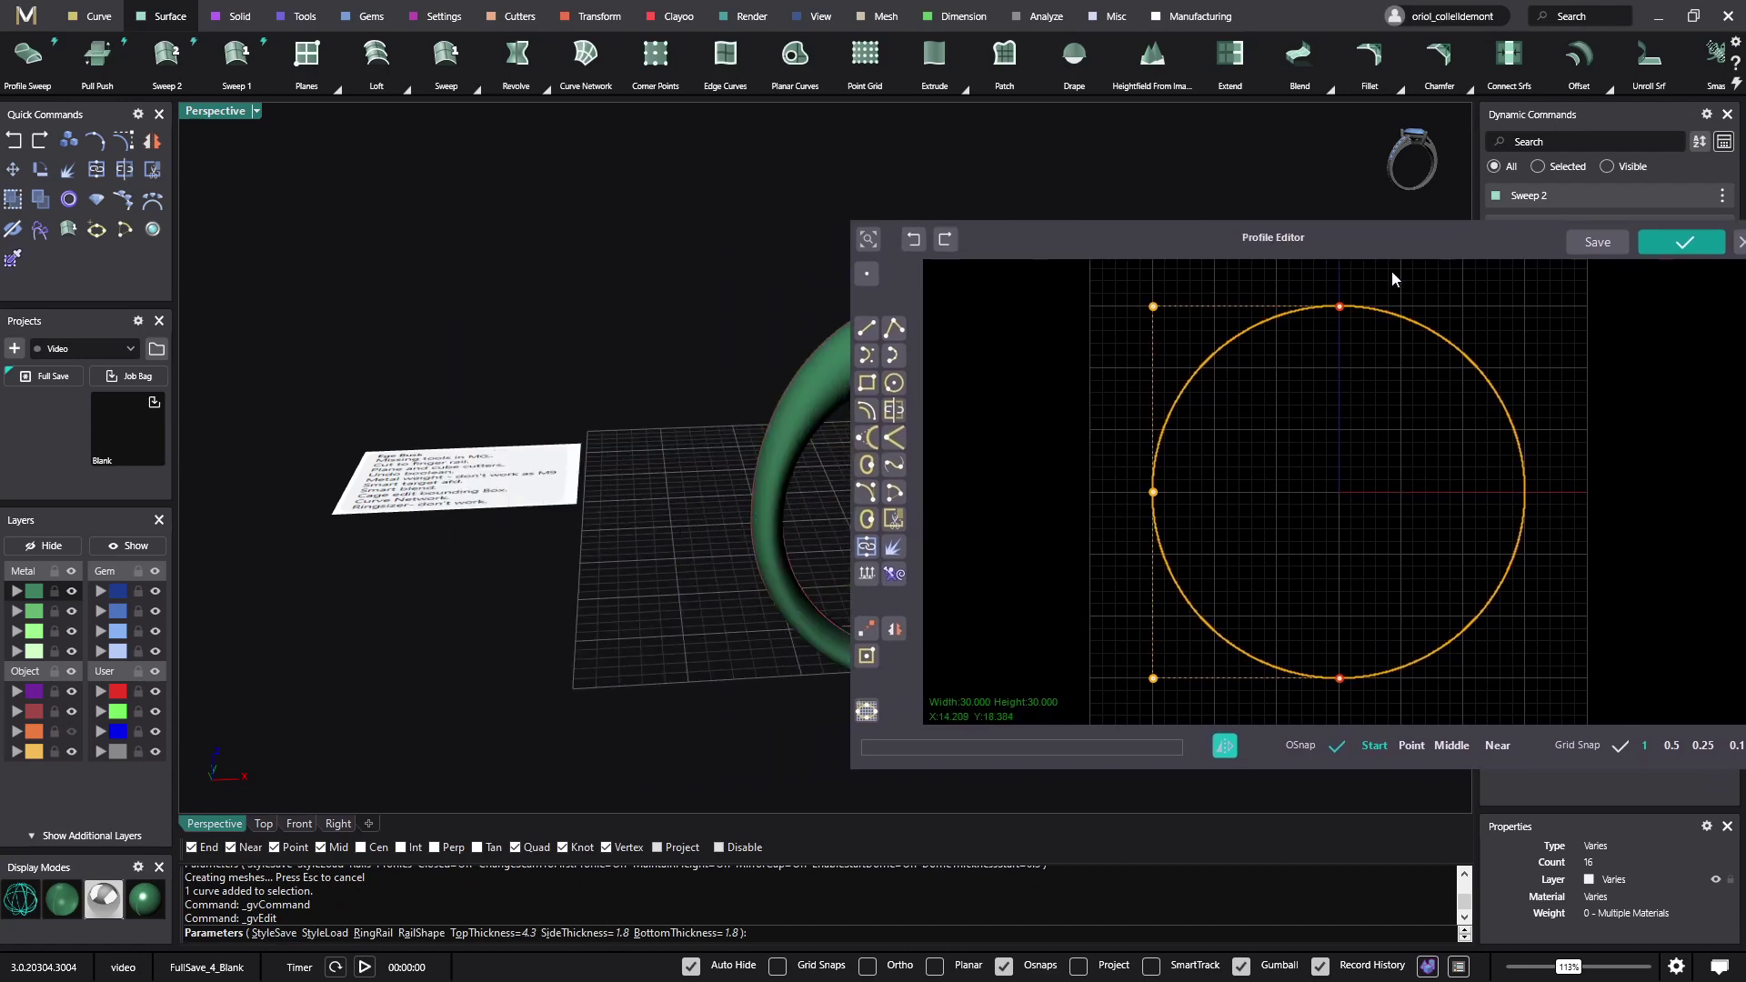
right_click_drag(636, 382, 493, 384)
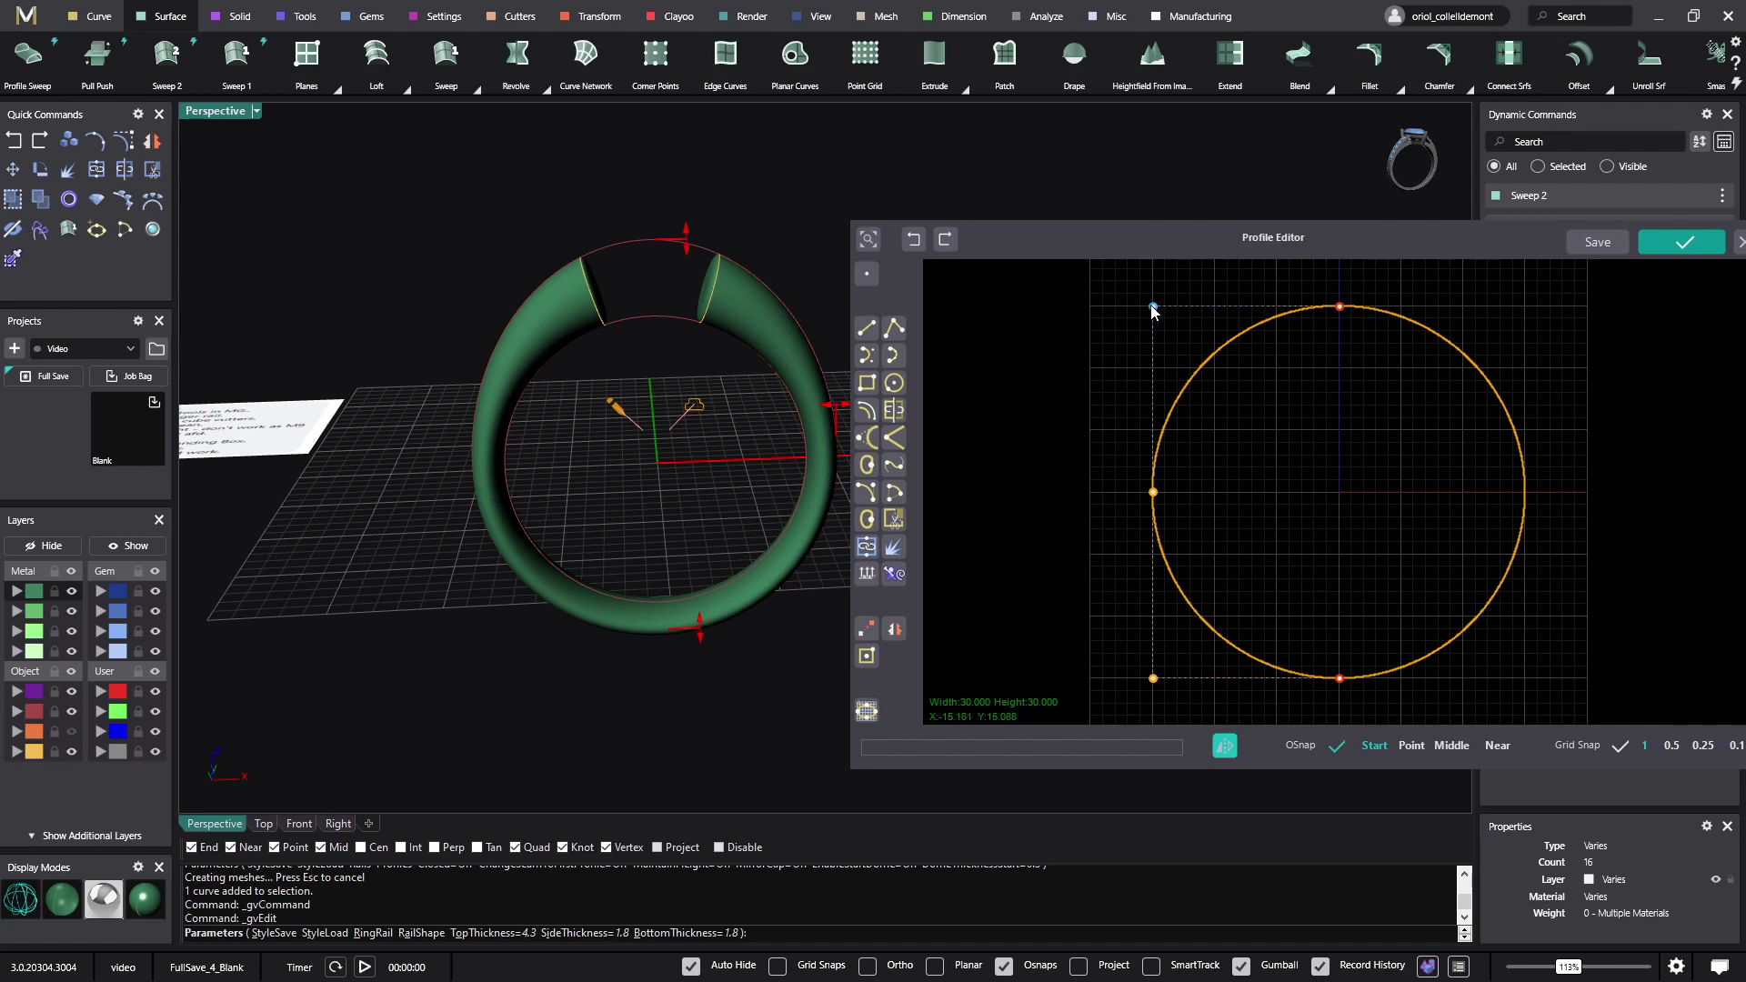
left_click_drag(1154, 308, 1176, 325)
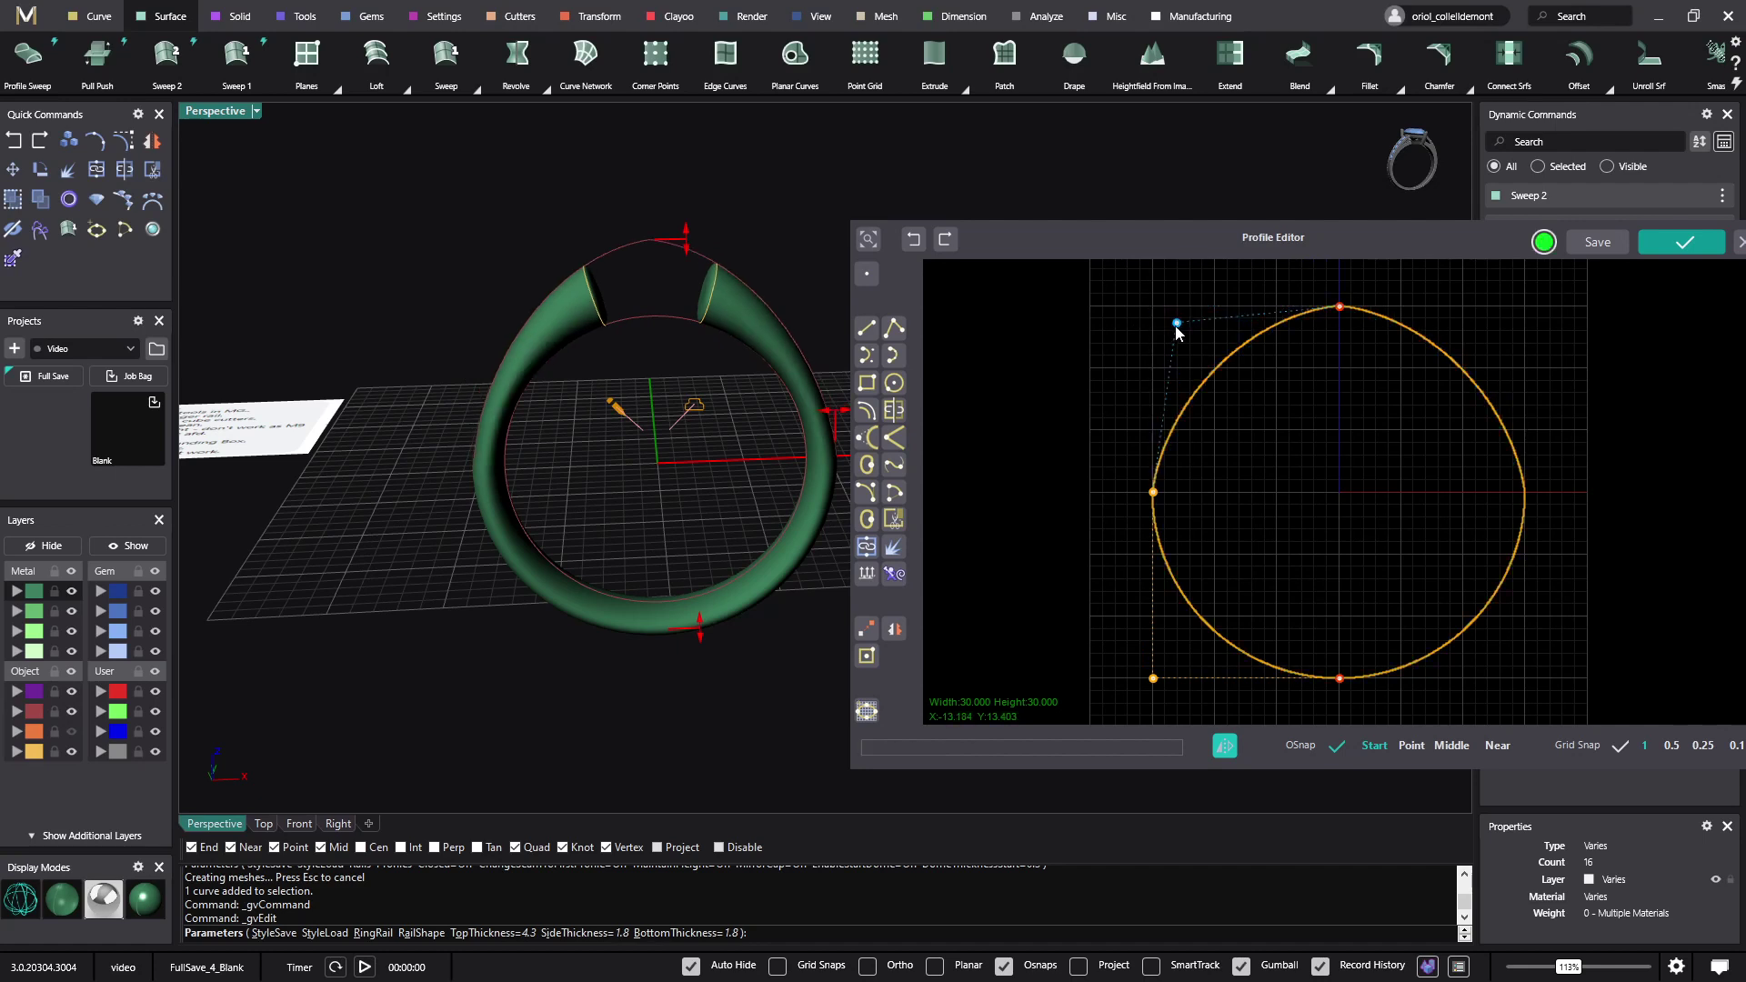
left_click(1177, 325)
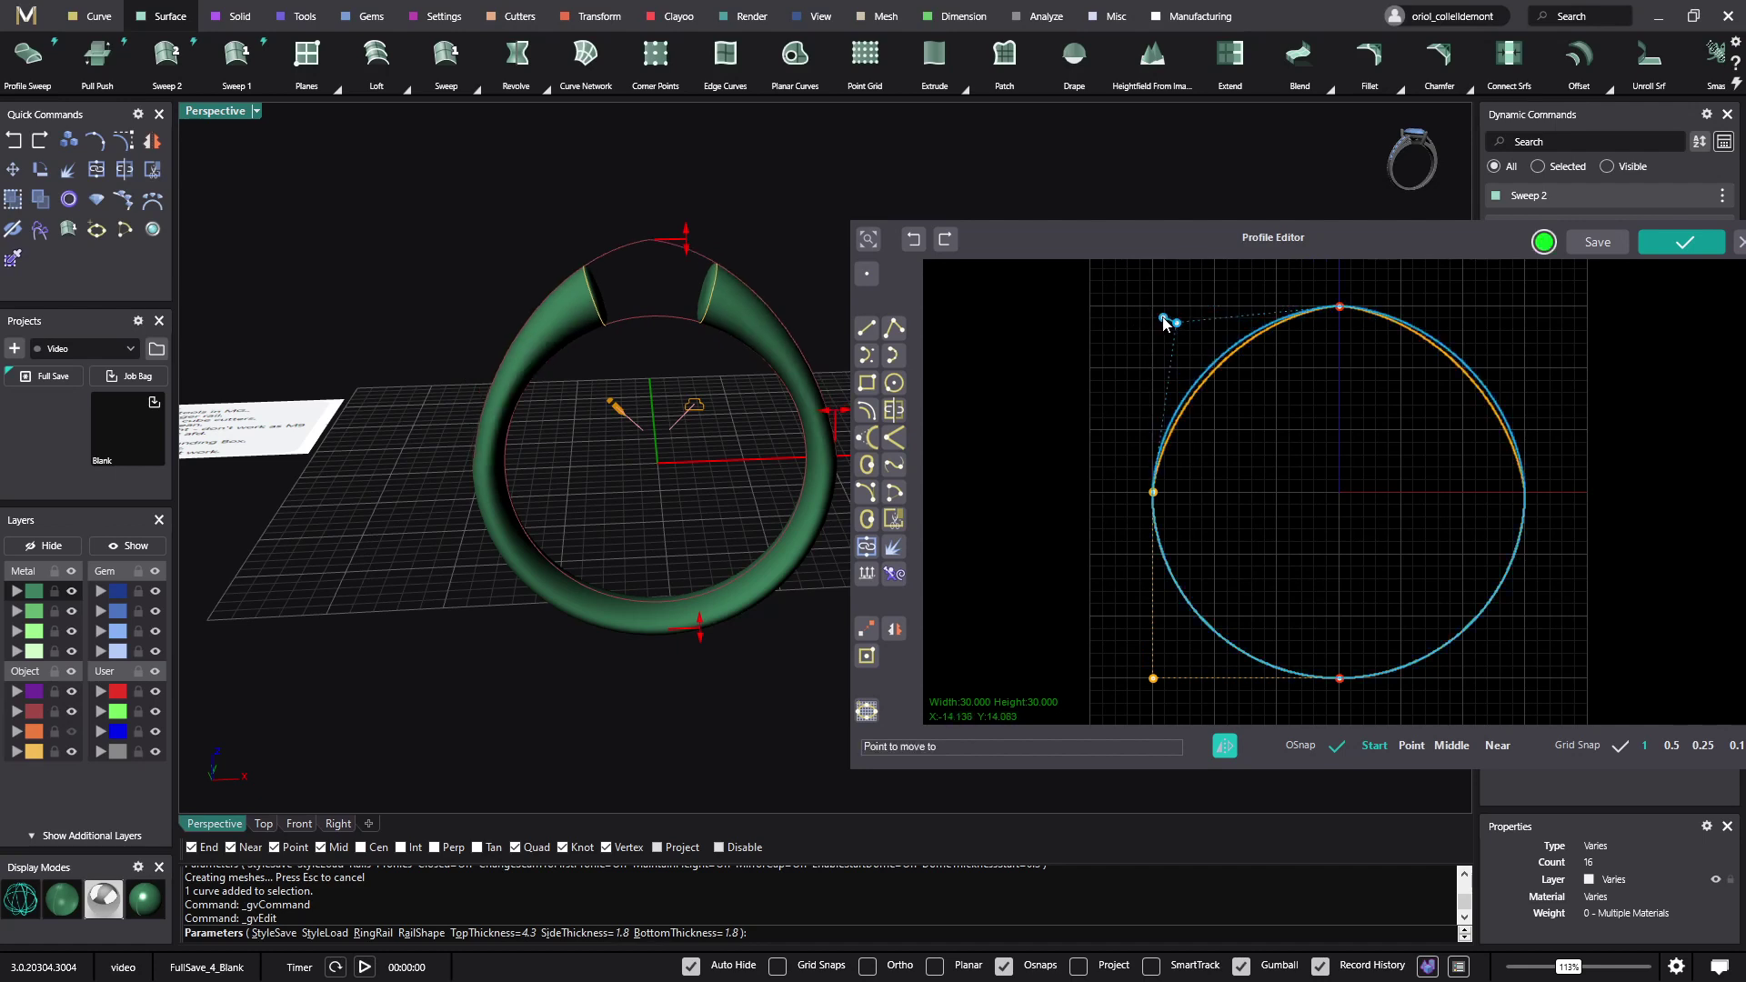
left_click(1118, 272)
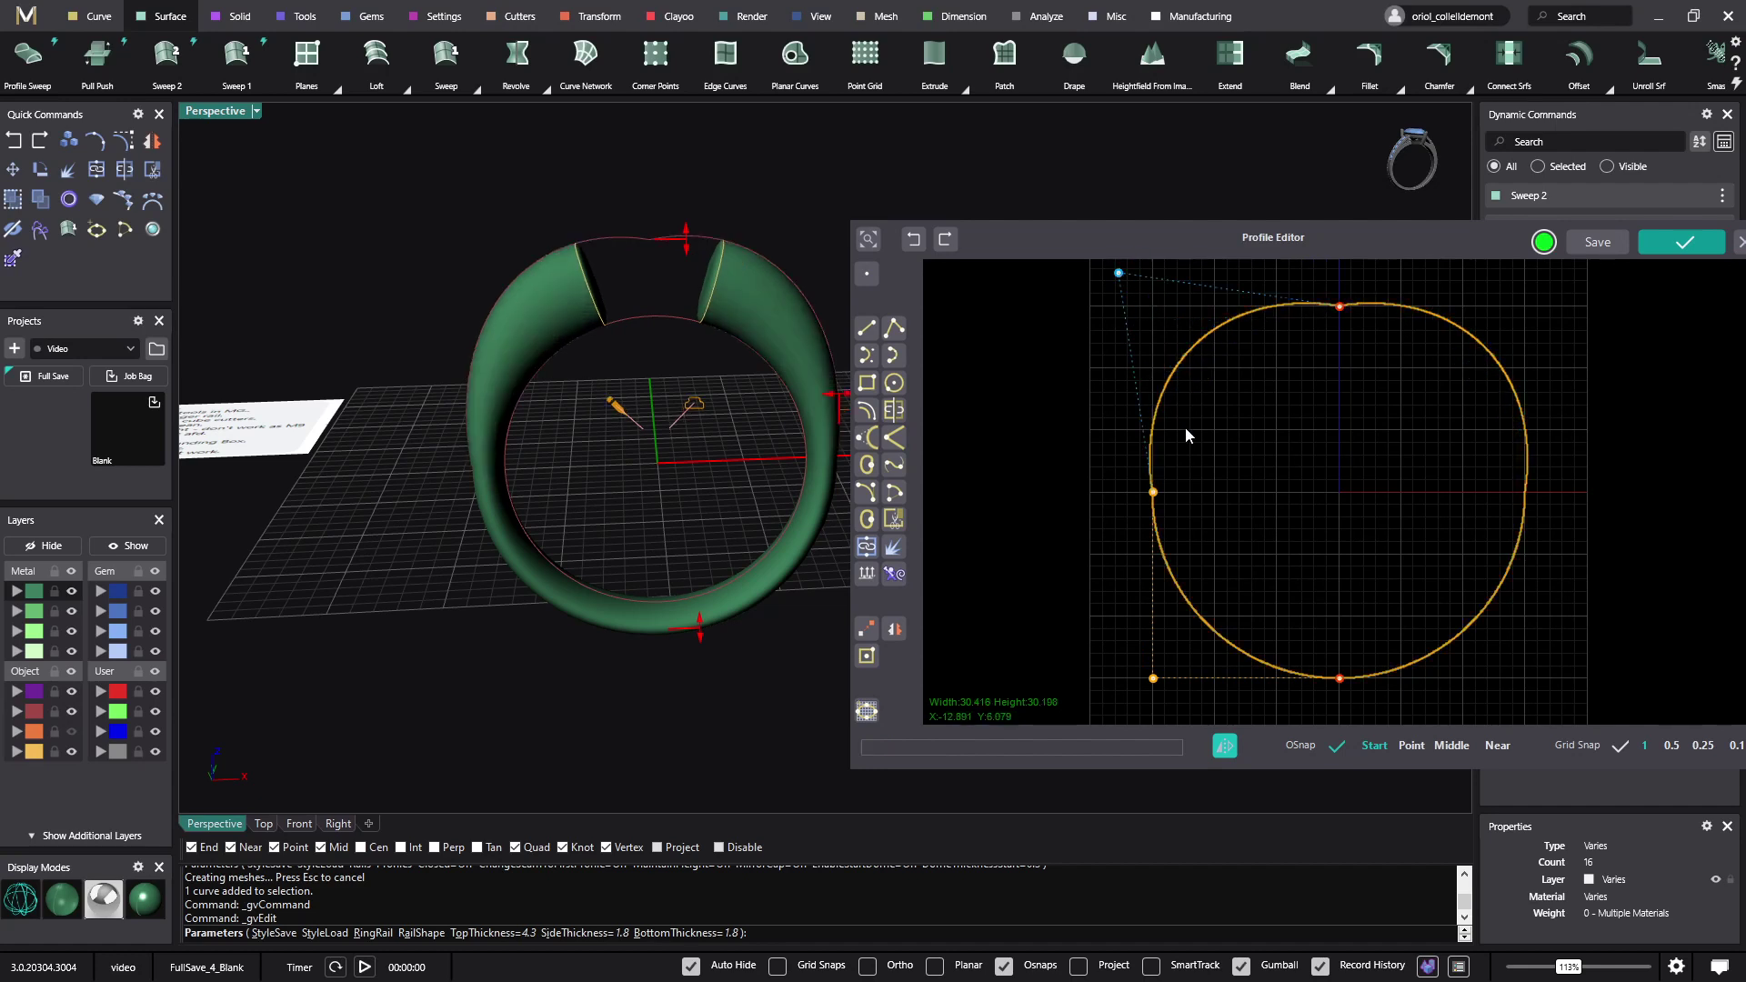
Move the rail shape's side control point inward and back outward, making the outline about 32.1 wide.
left_click(1154, 492)
left_click(1172, 491)
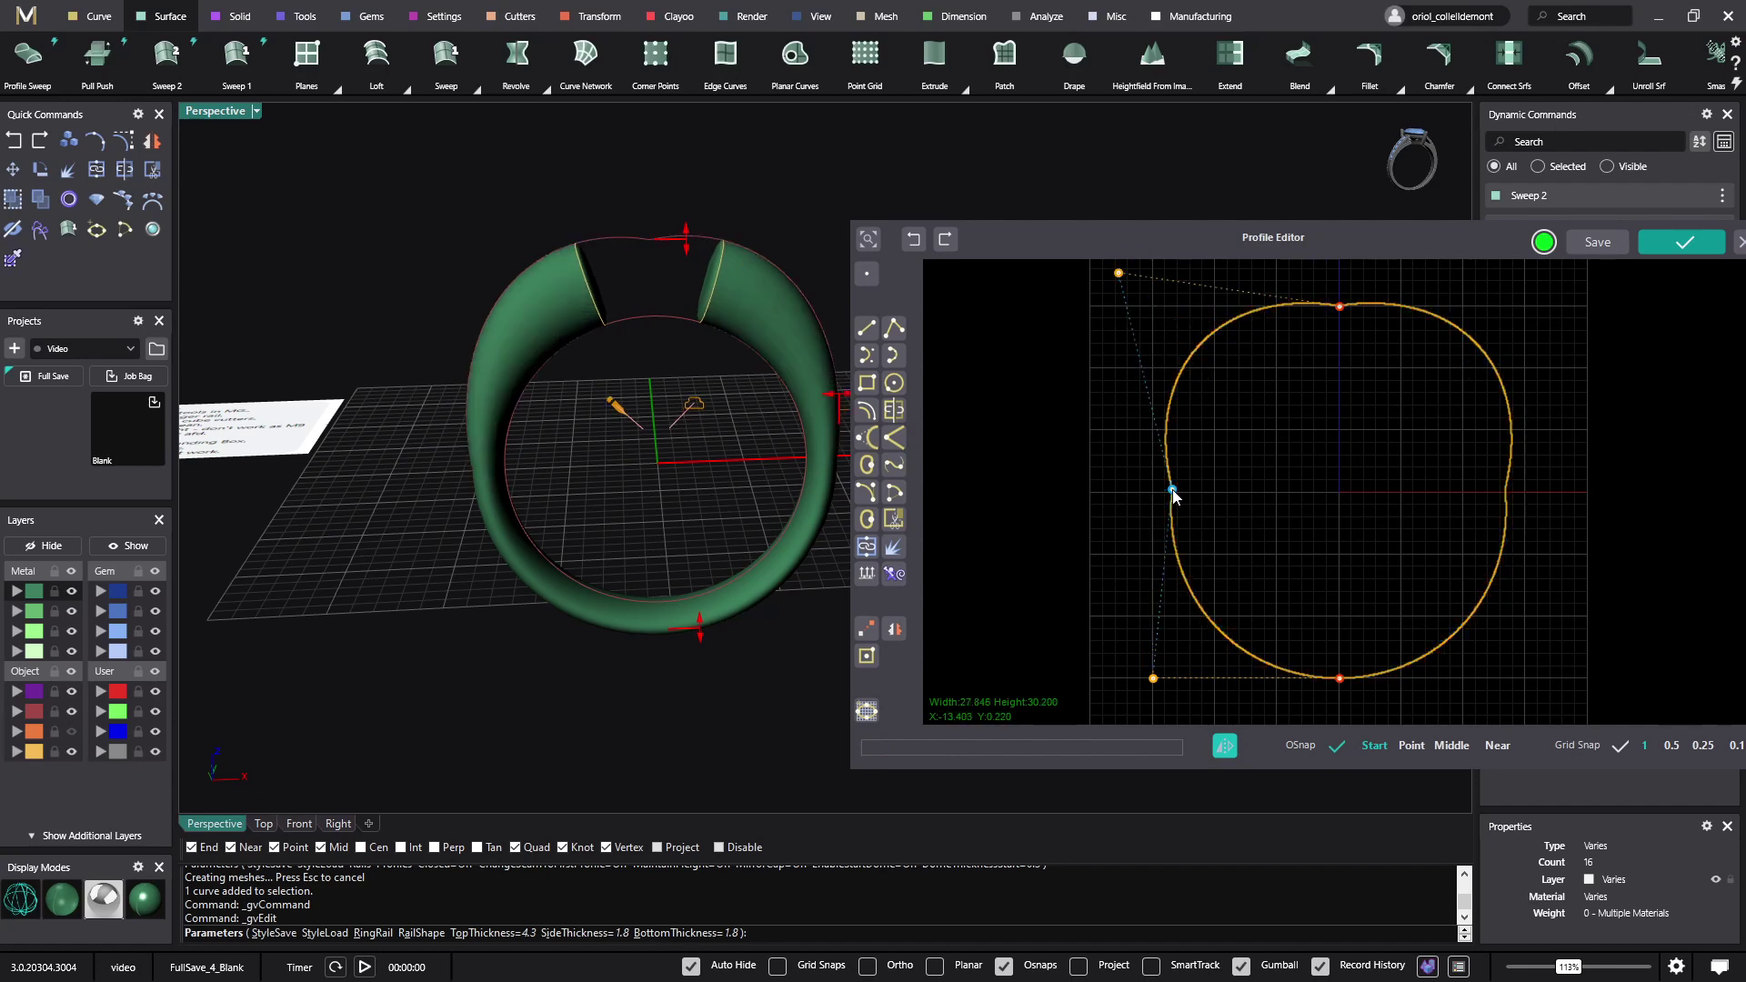
left_click(1172, 491)
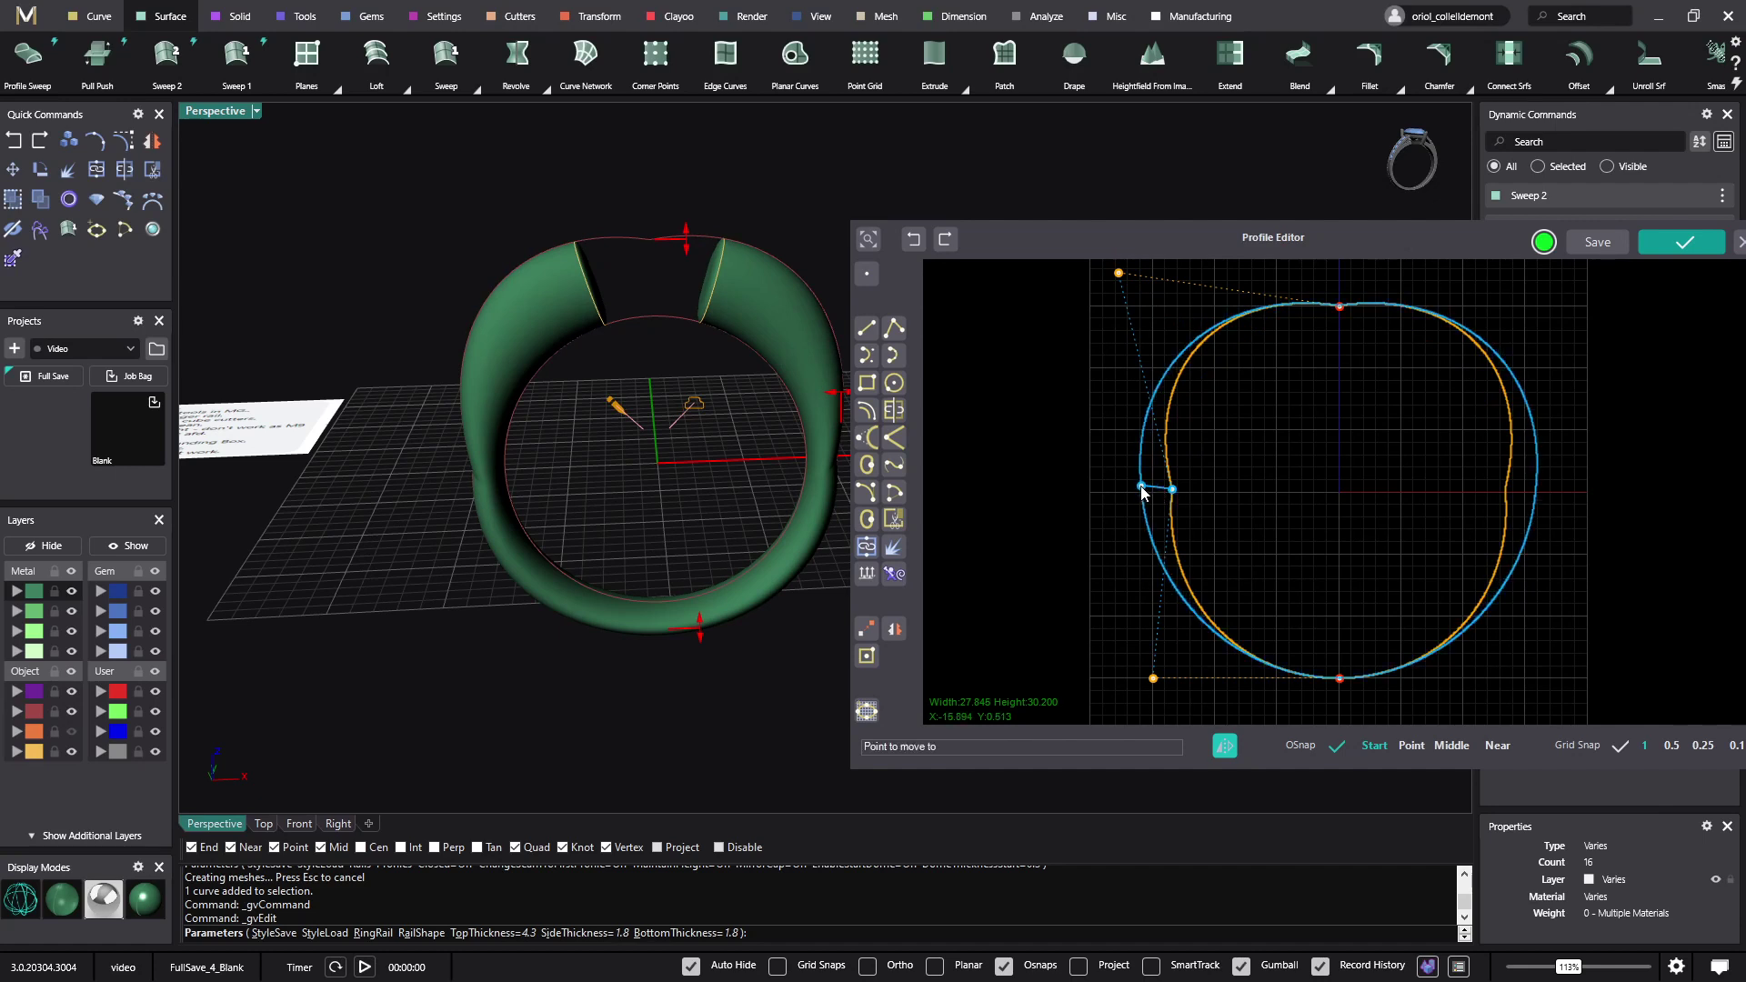
left_click(1141, 487)
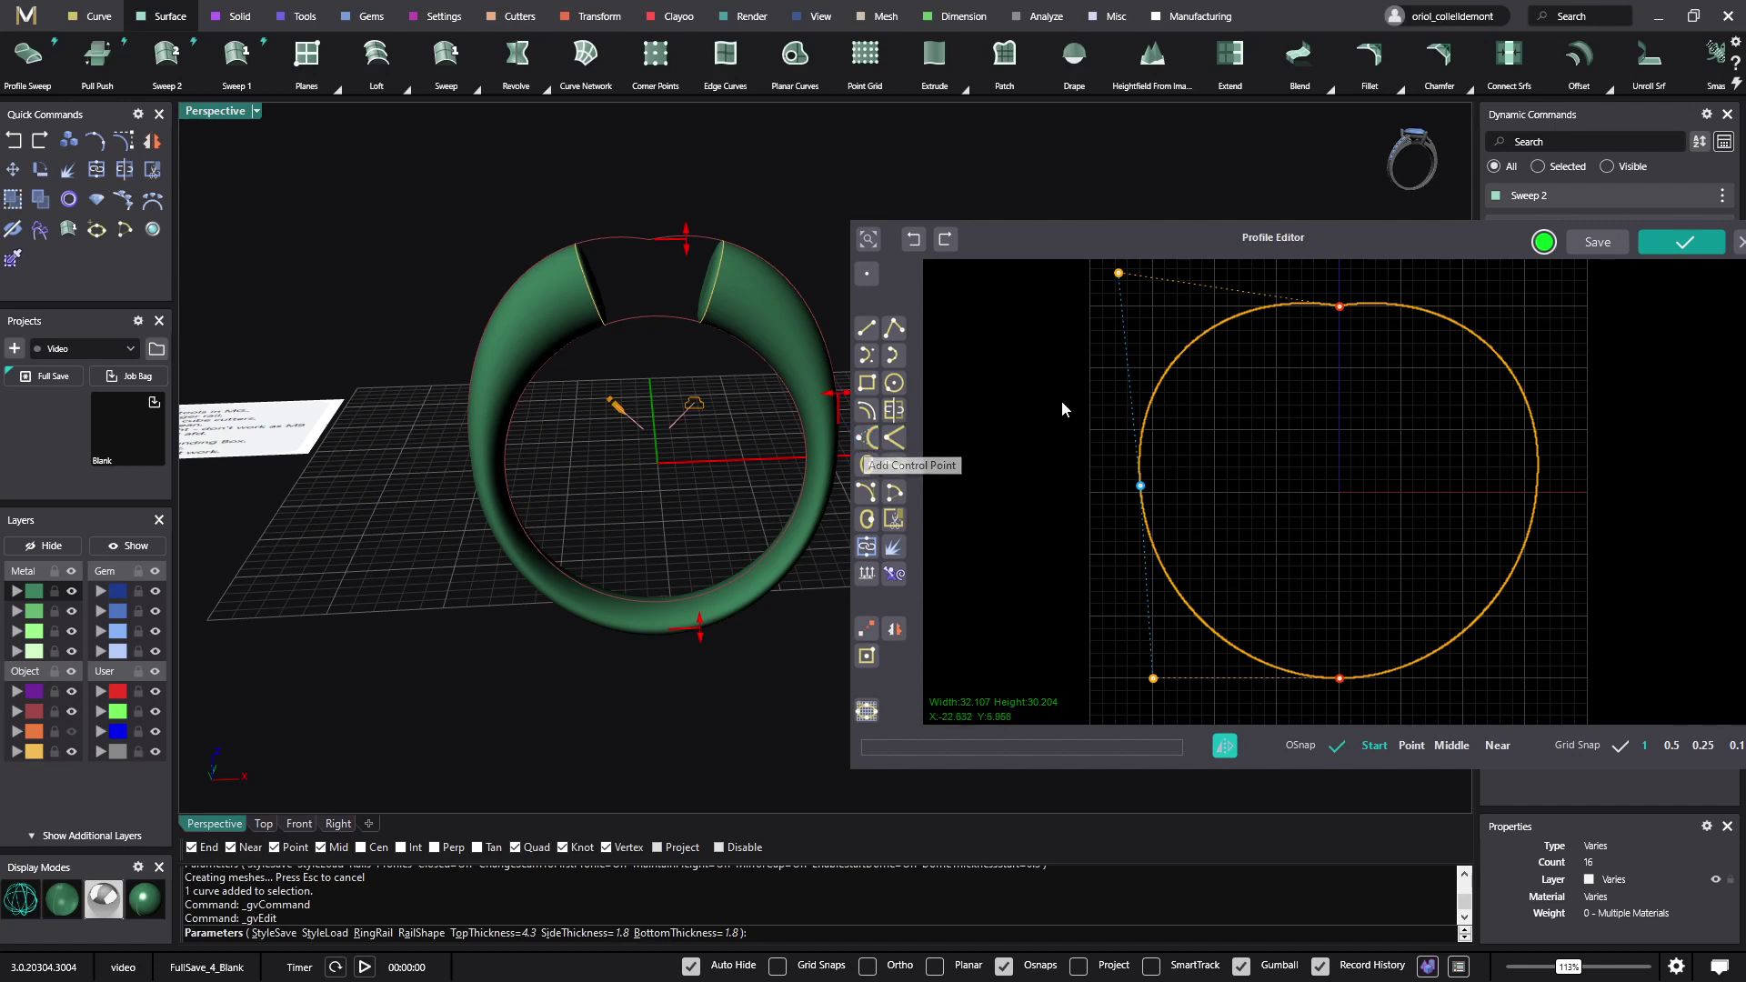
Add a control point to the rail shape between the upper corner point and the side point.
left_click(1151, 391)
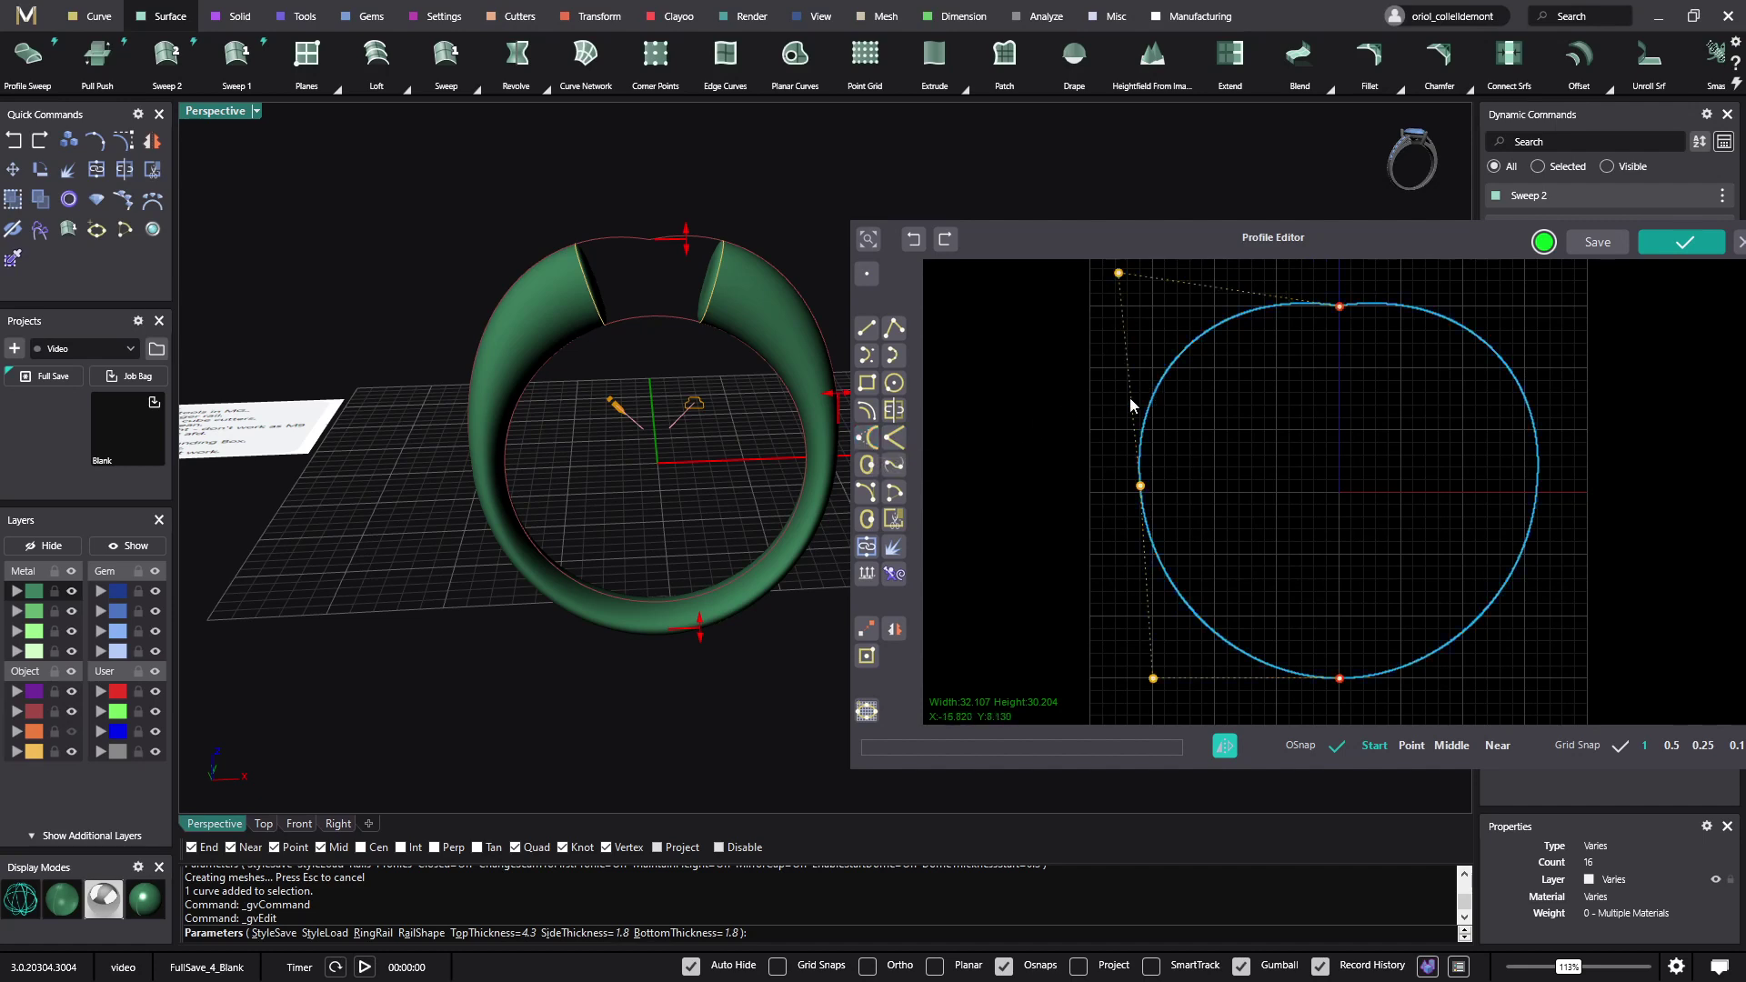
left_click(867, 440)
left_click(1150, 404)
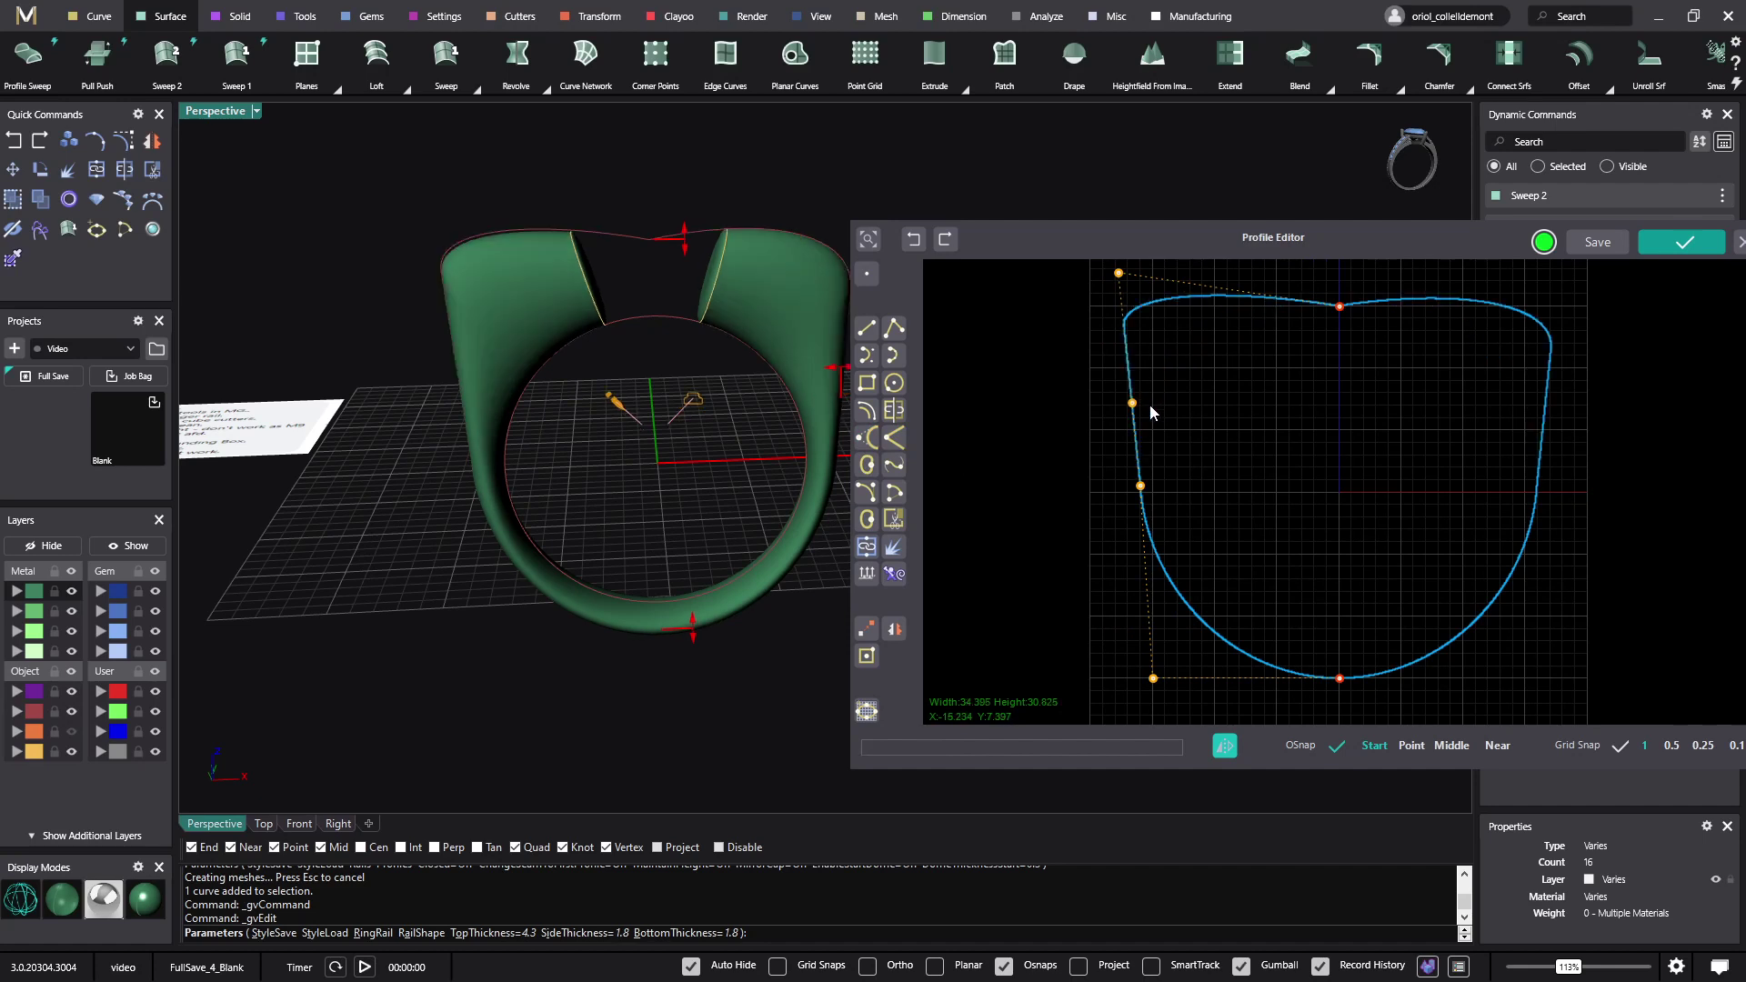
Move the corner, added and side points inward into square shoulders about 28.6 wide and 30.1 high, and apply the edited rail.
left_click_drag(1119, 273, 1219, 299)
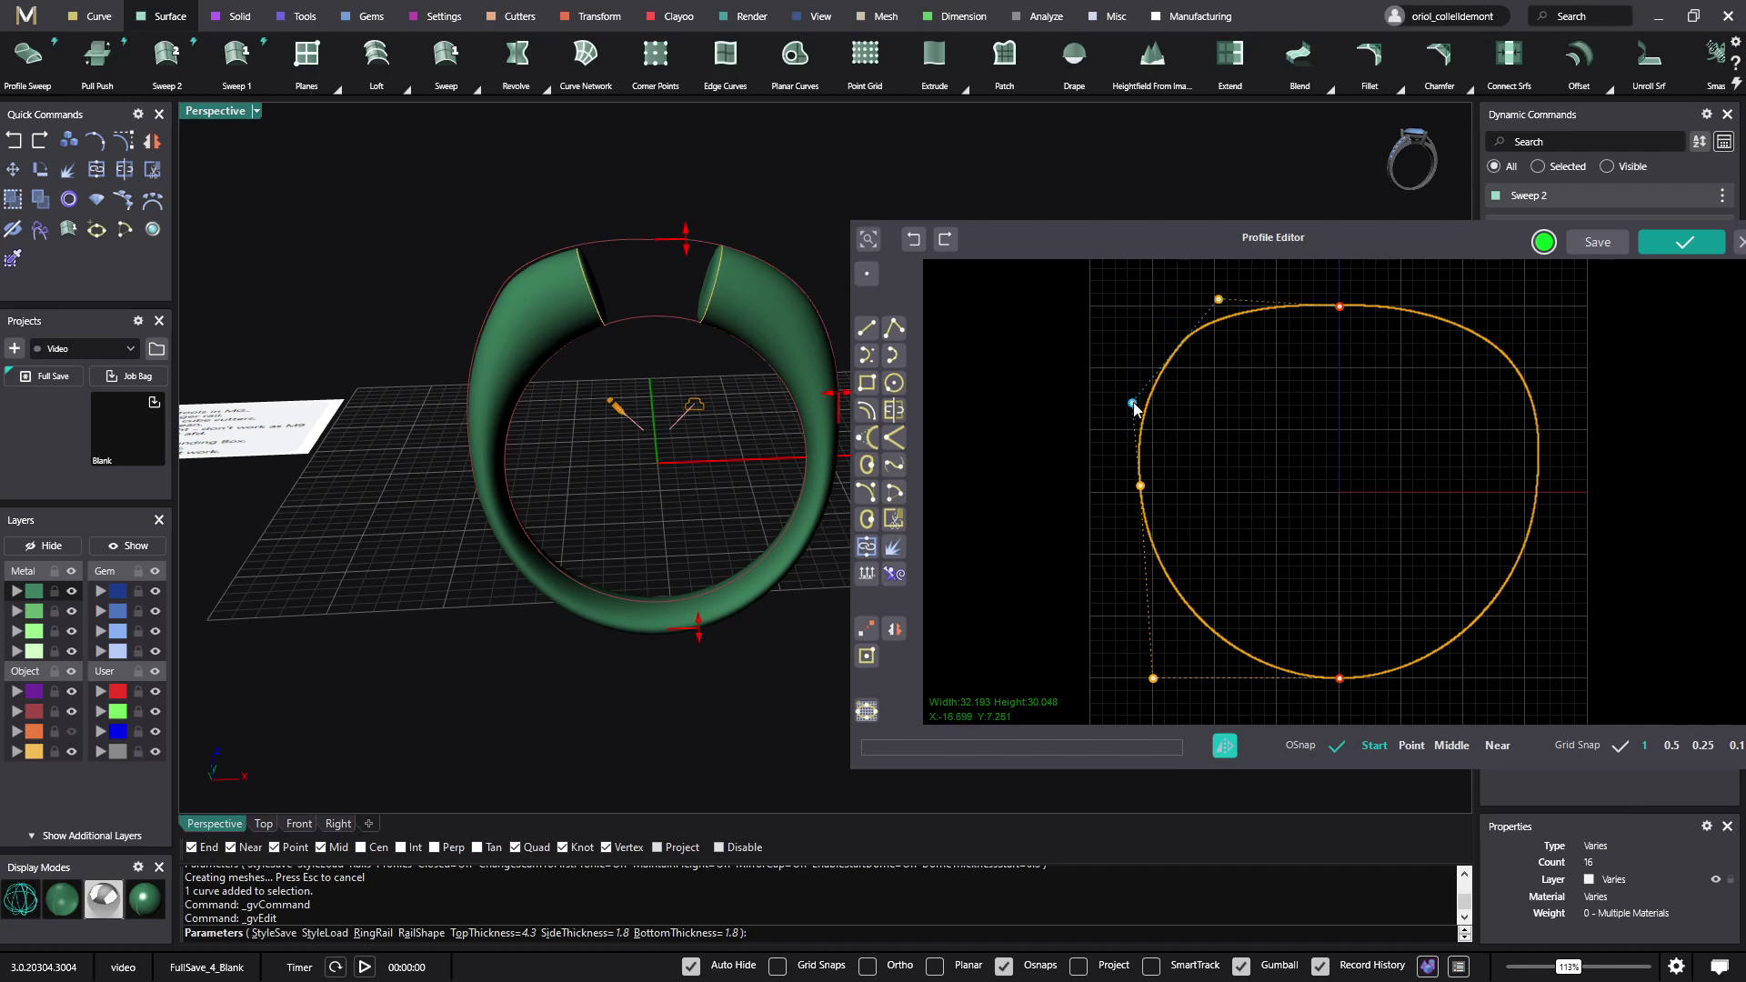
left_click_drag(1133, 404, 1169, 378)
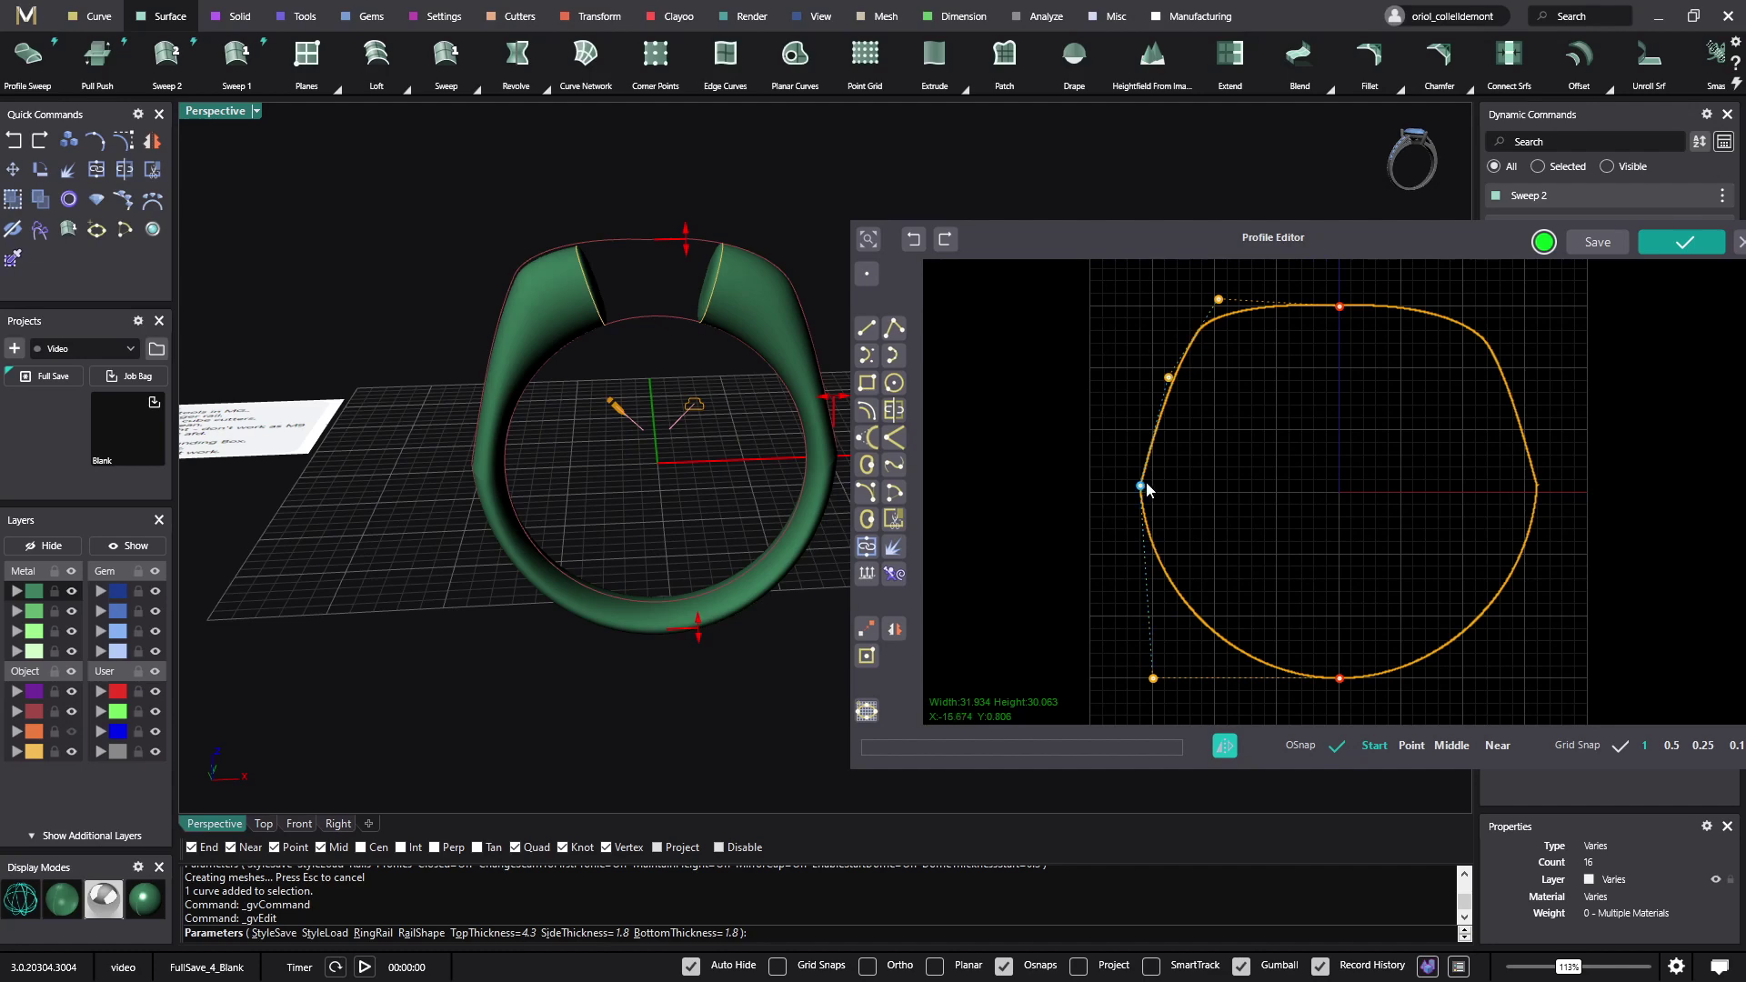
left_click_drag(1144, 485, 1163, 491)
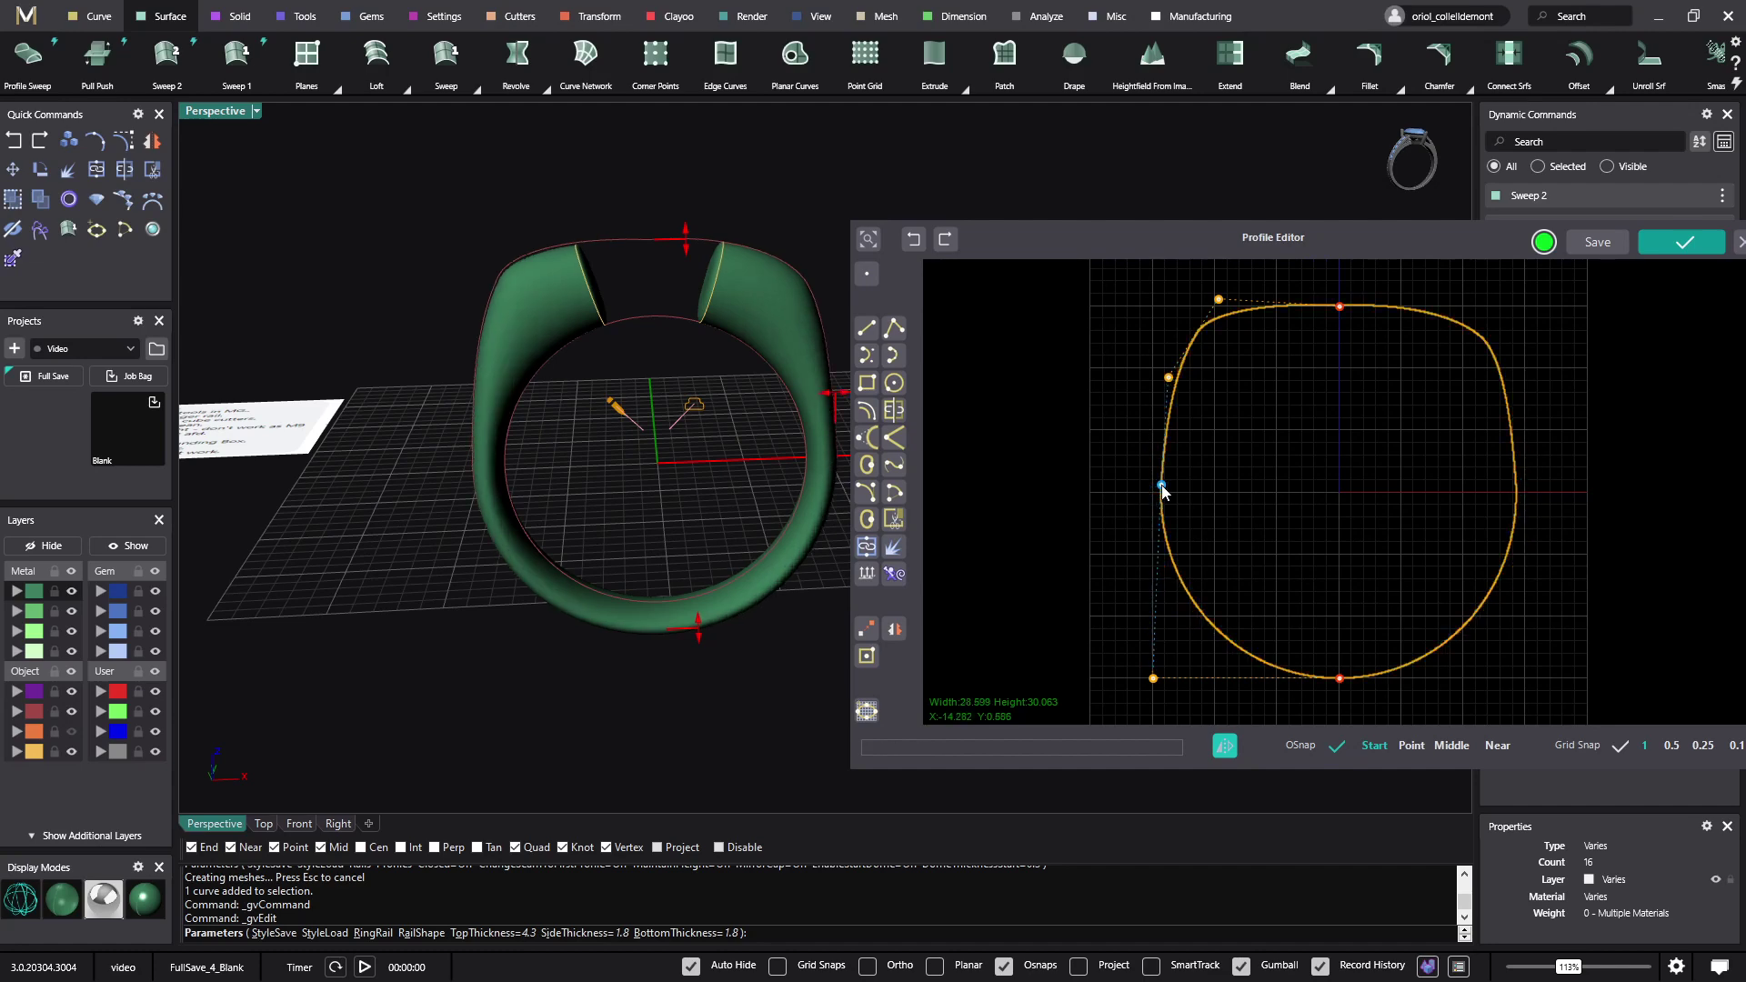
mouse_move(632, 491)
right_mouse_down()
mouse_move(829, 483)
mouse_move(622, 502)
right_mouse_up()
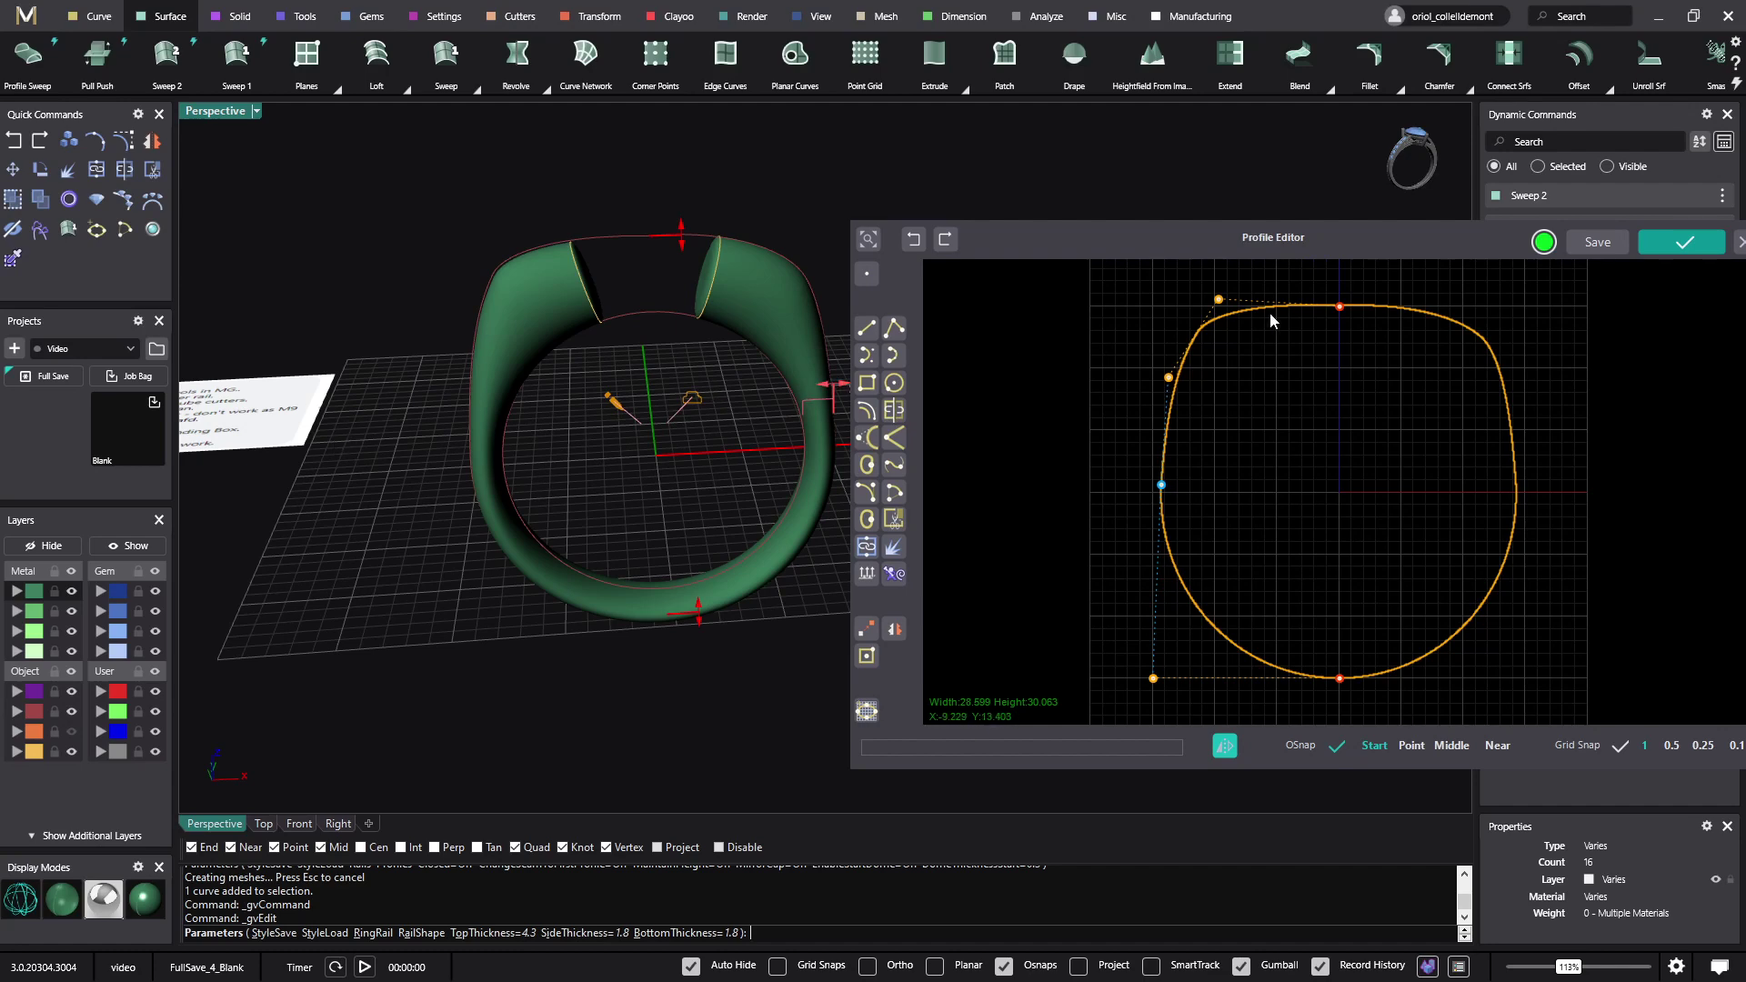
left_click(1682, 242)
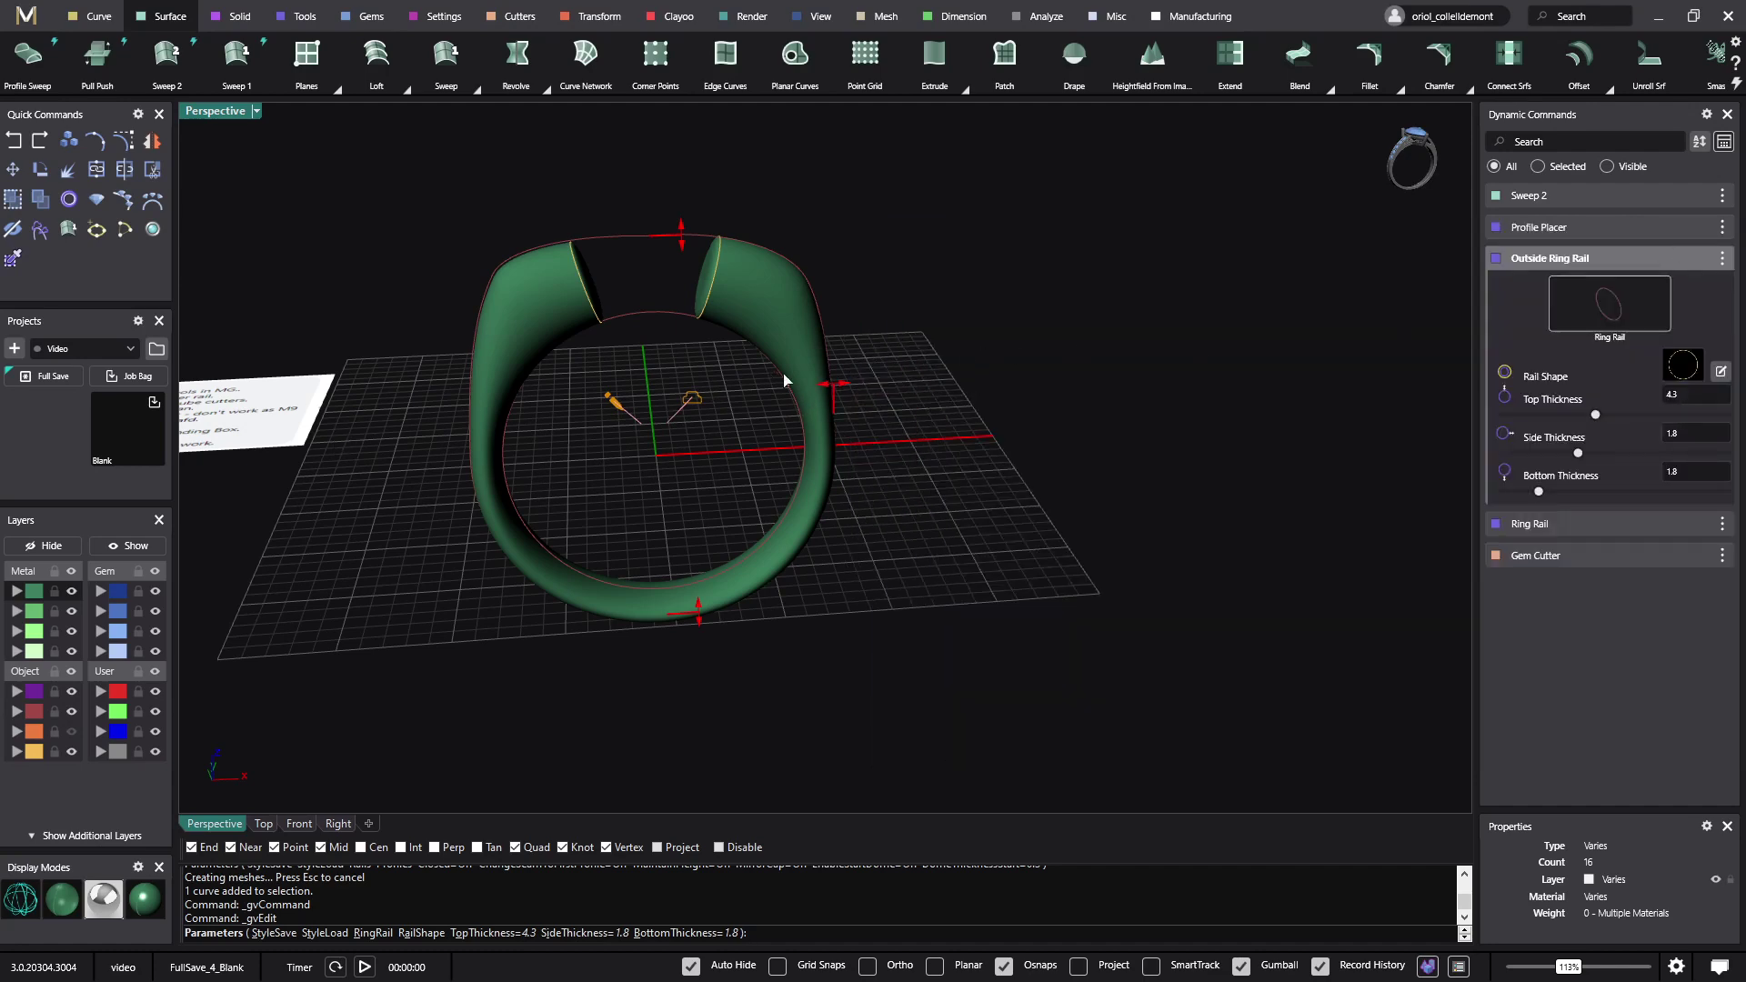
key("Return")
right_click_drag(733, 406, 516, 456)
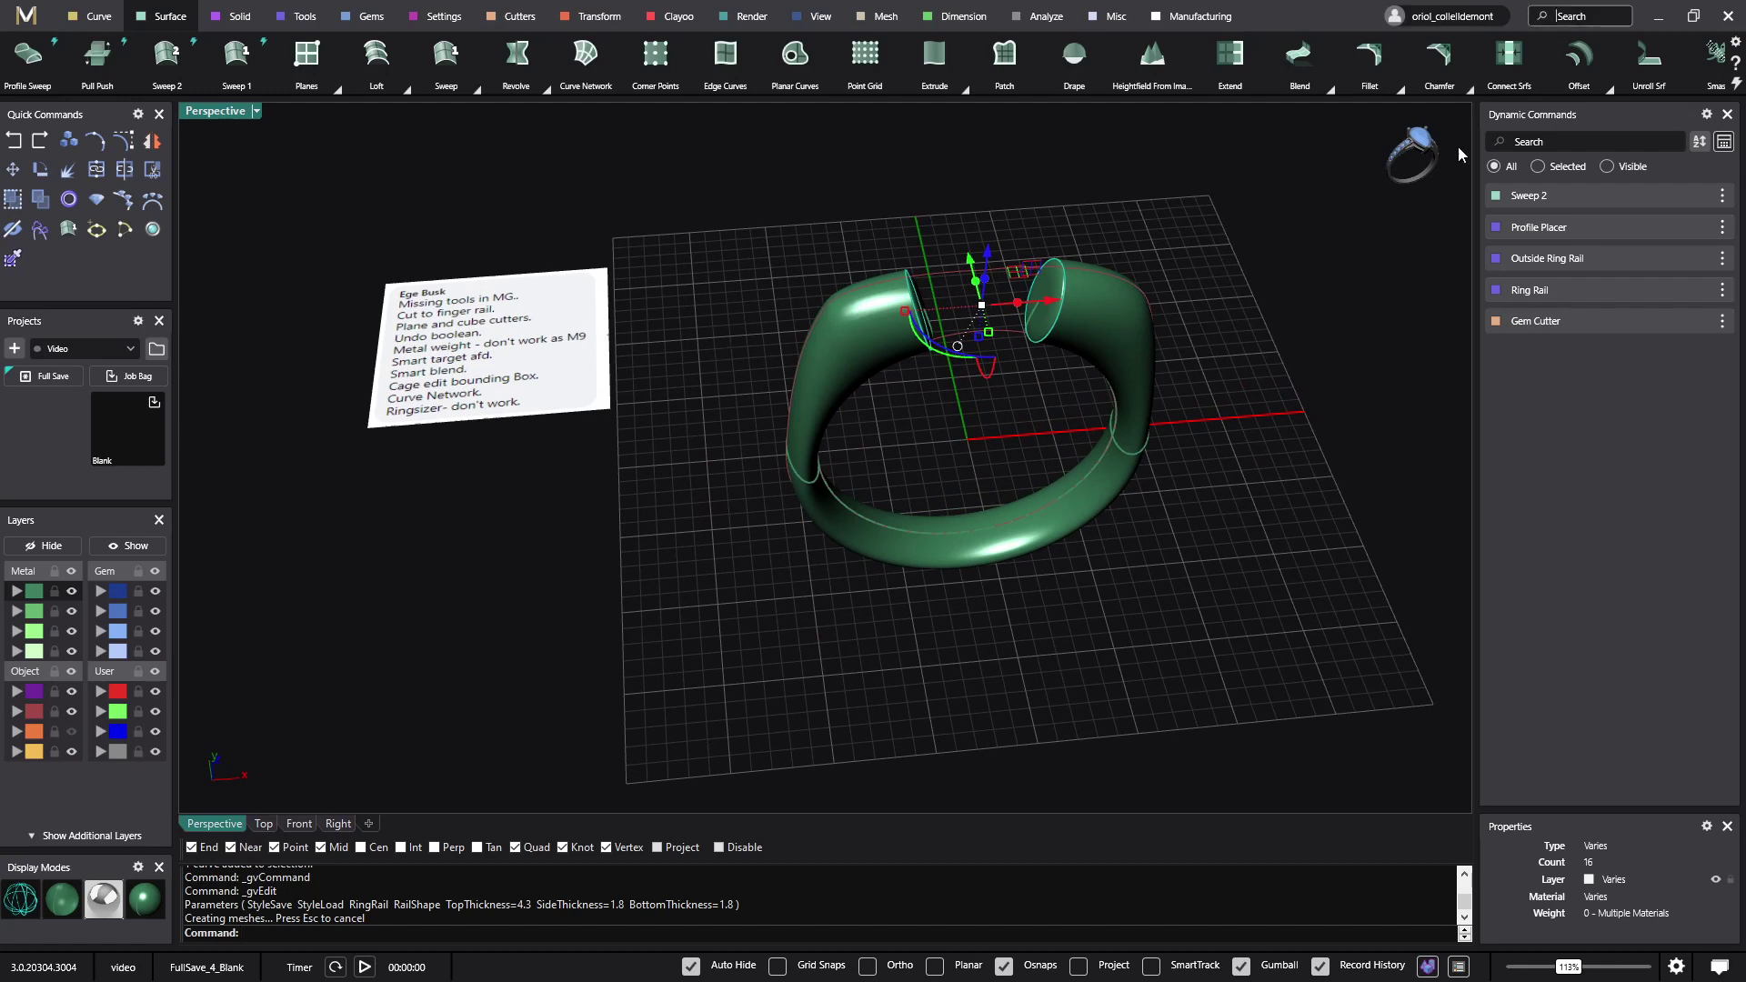
Search the commands for "box", and examine the Cage Editing and Surface tools against the remaining entries on the note.
type("box")
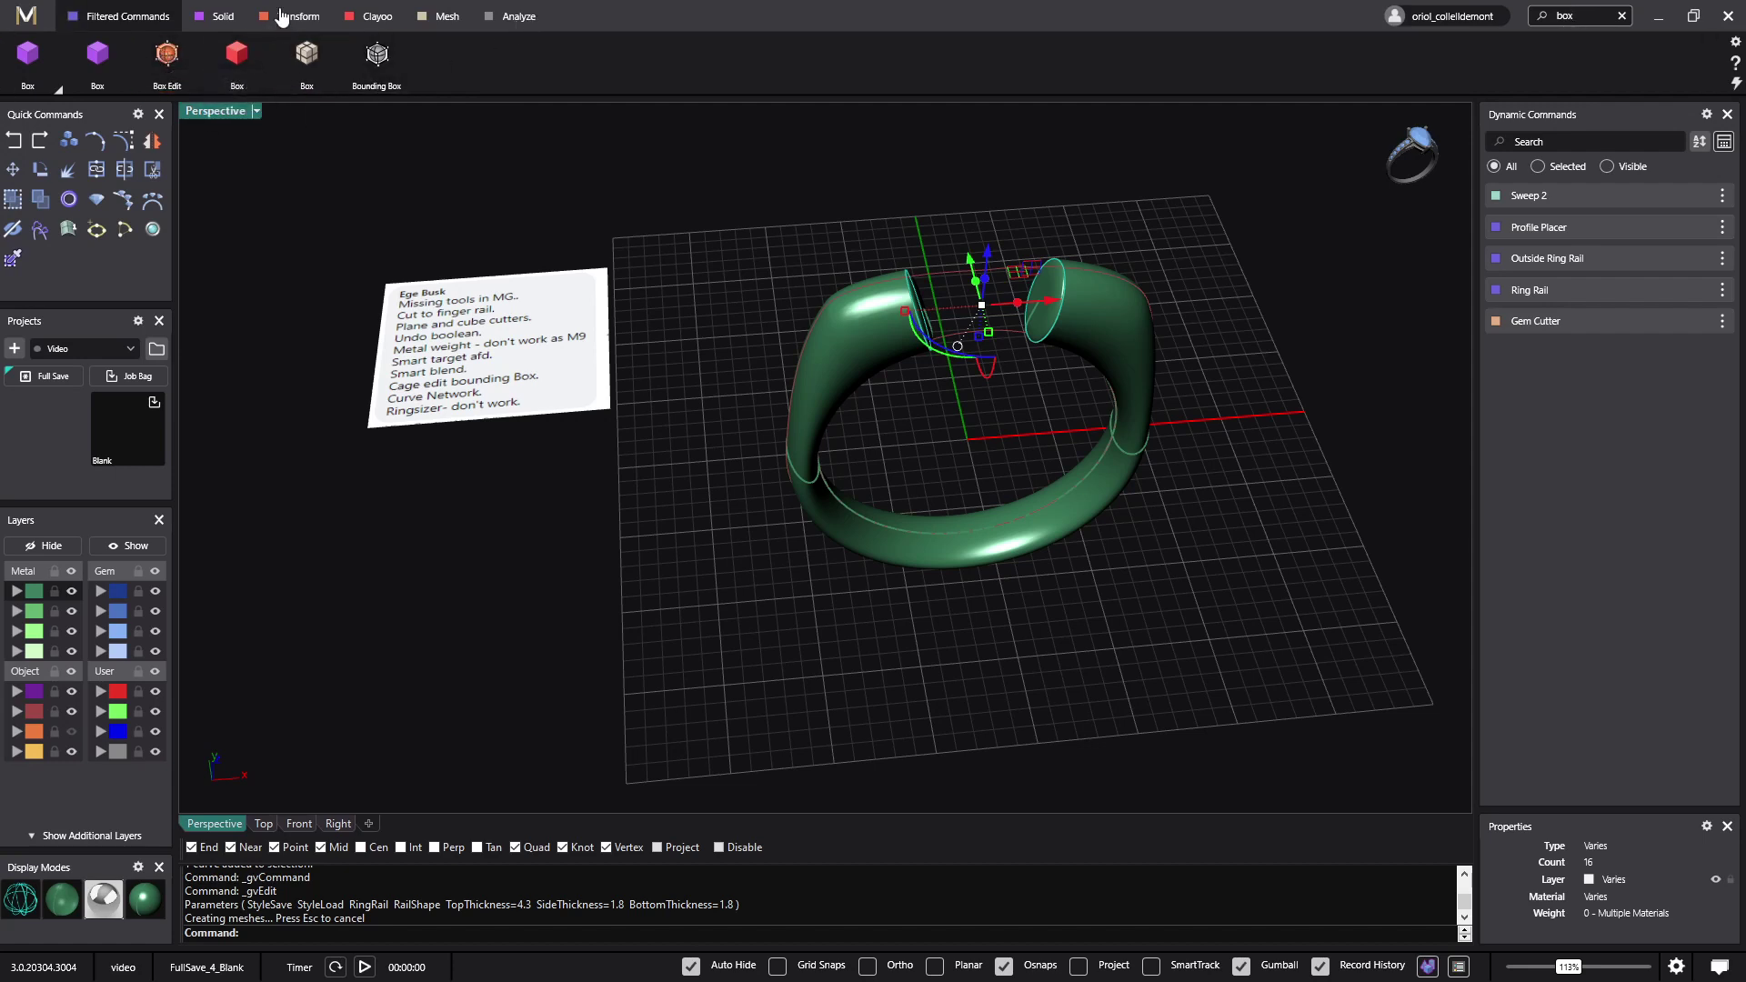
left_click(1619, 19)
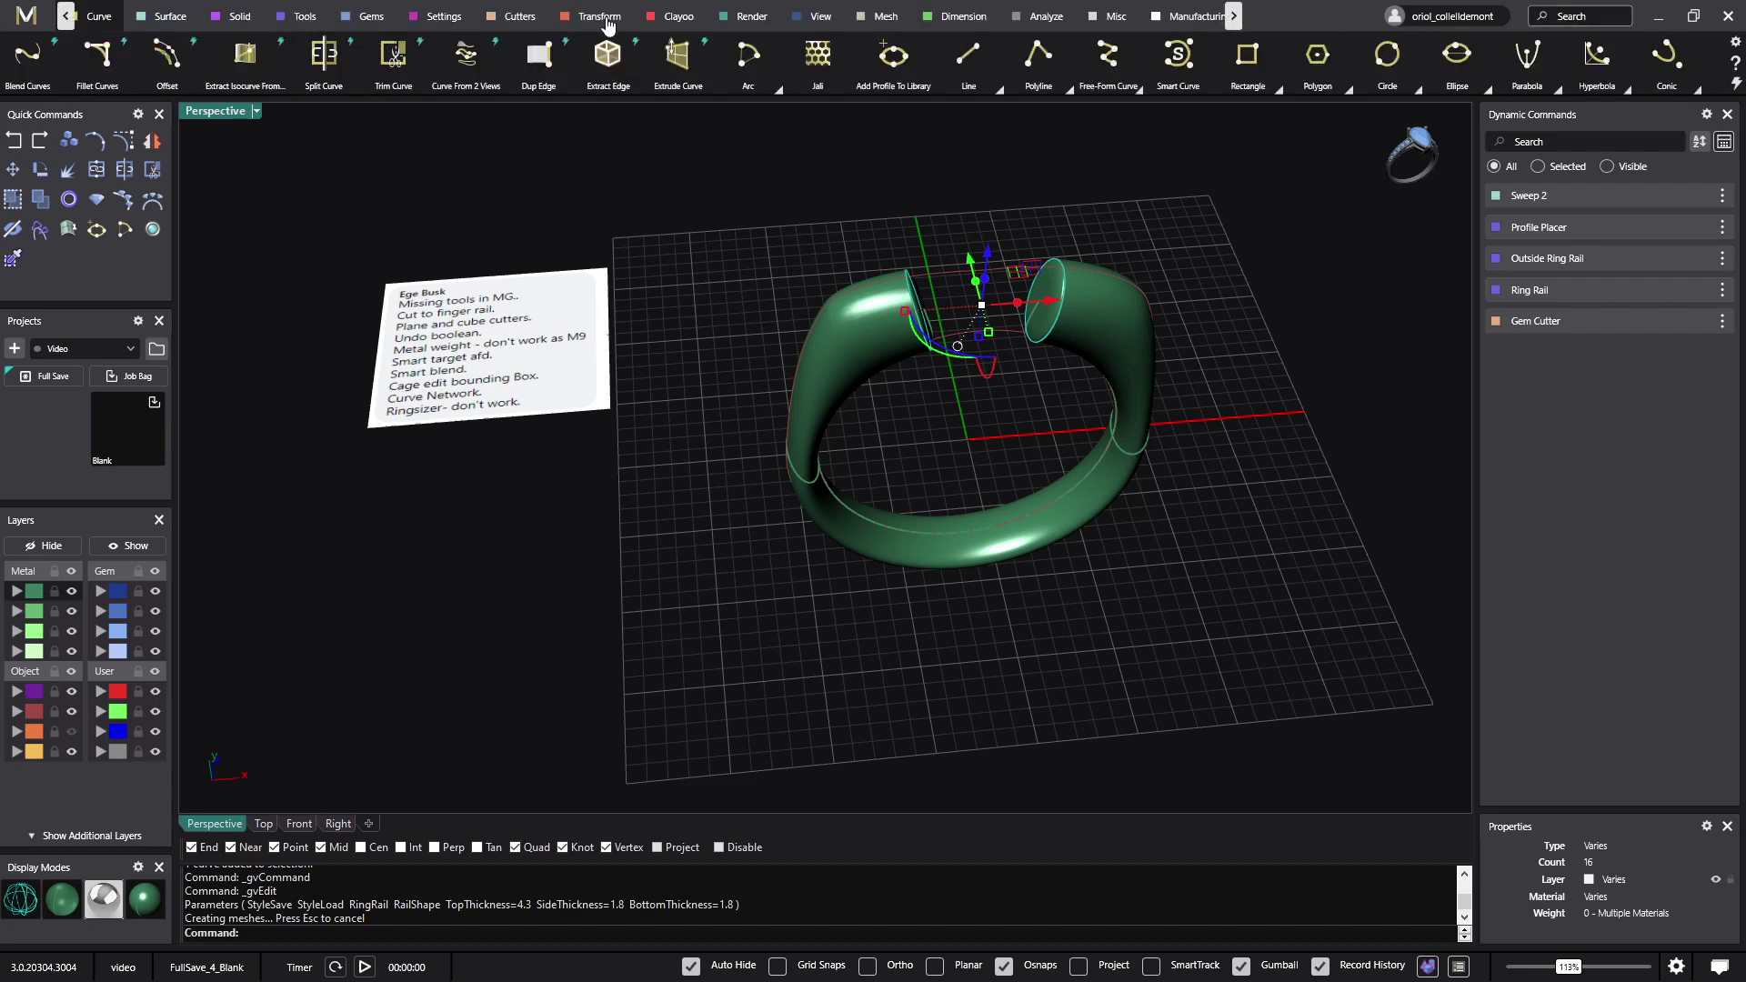
left_click(607, 18)
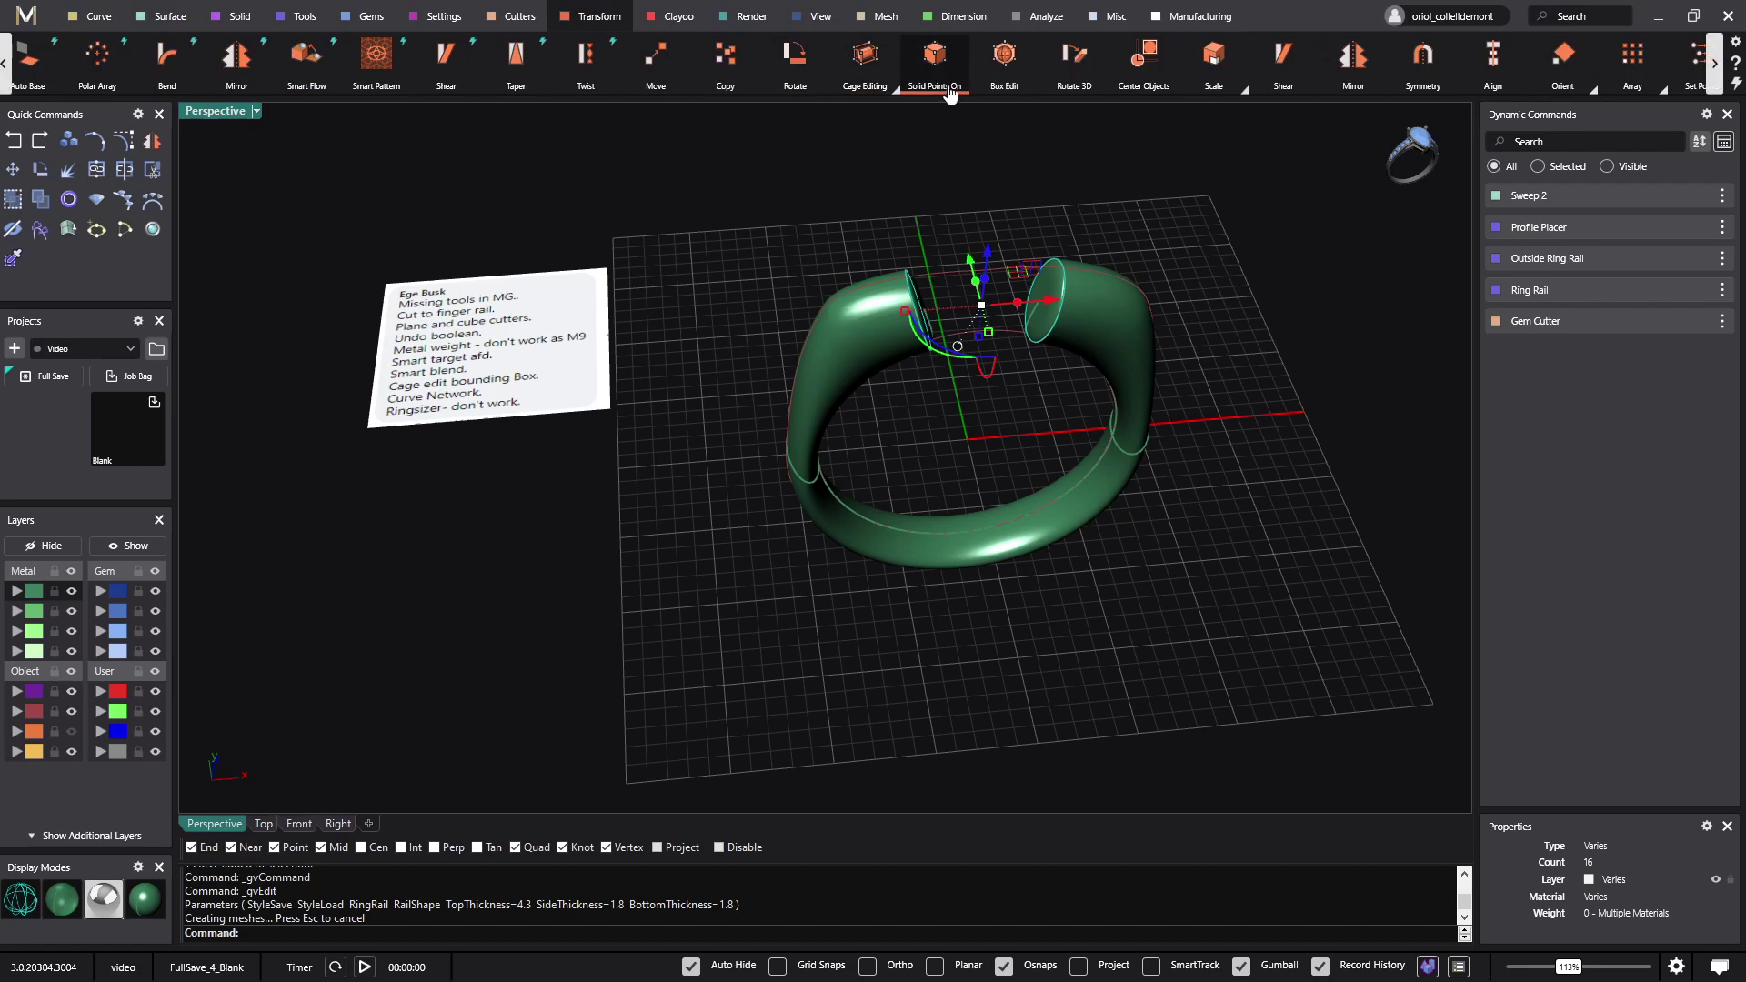
left_click(894, 94)
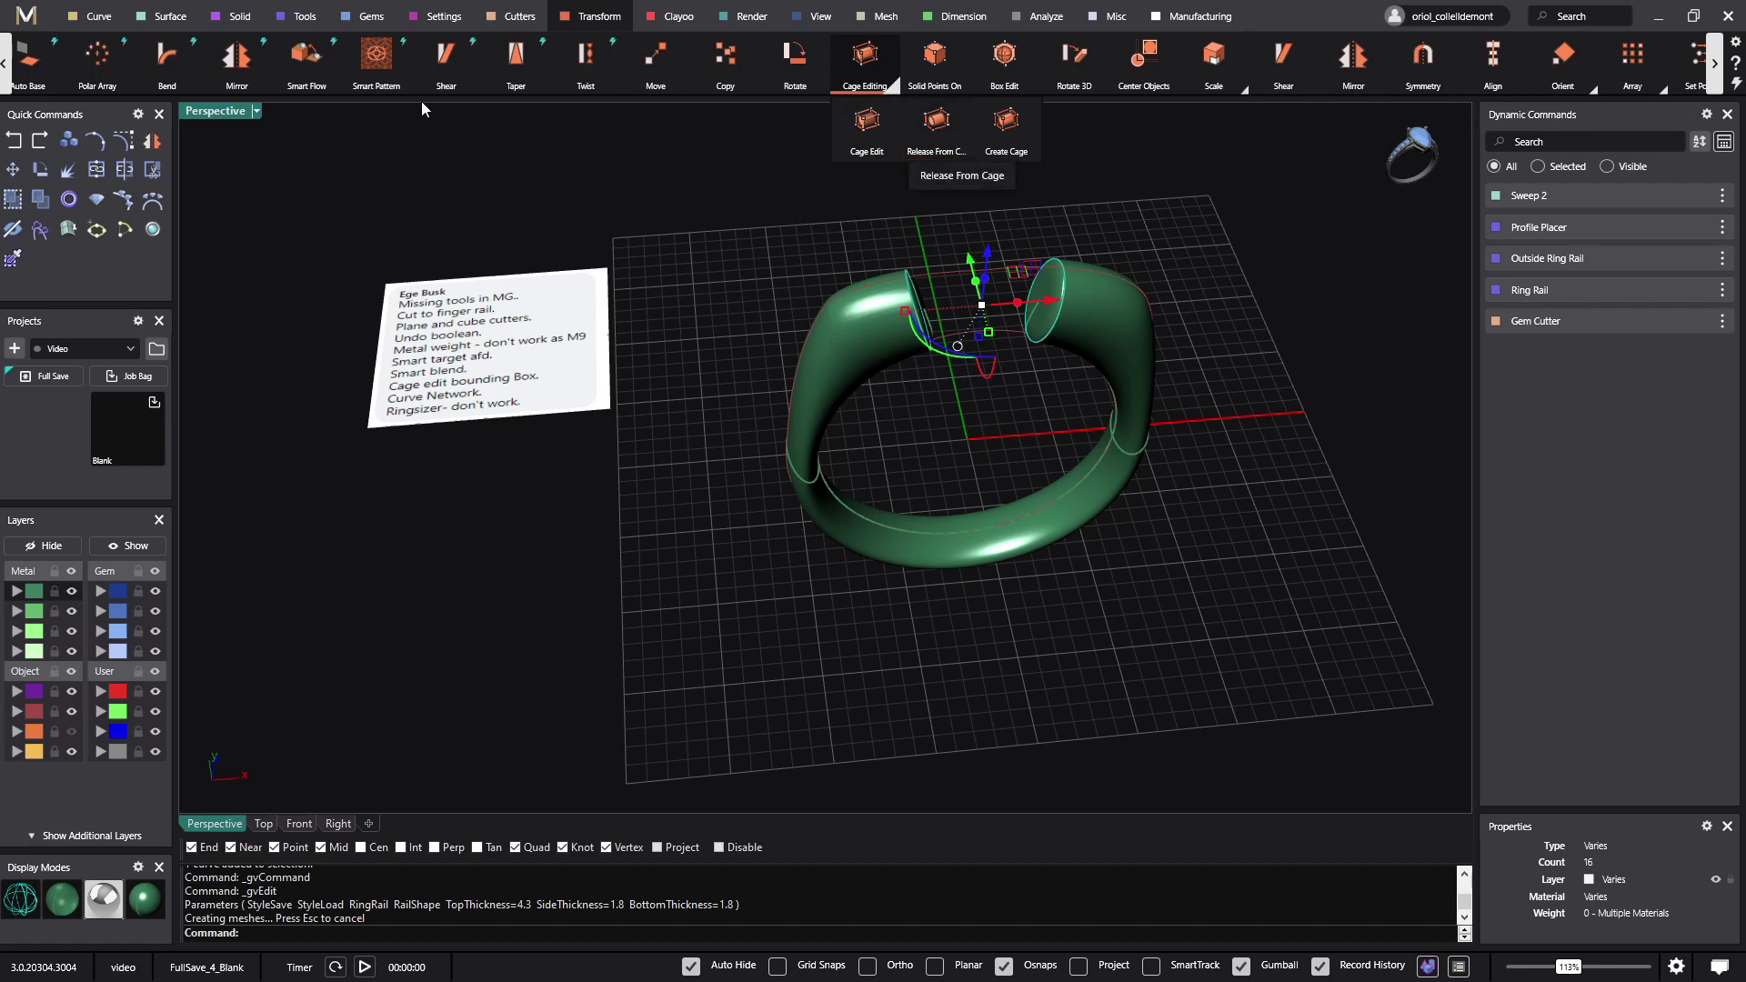
left_click(749, 311)
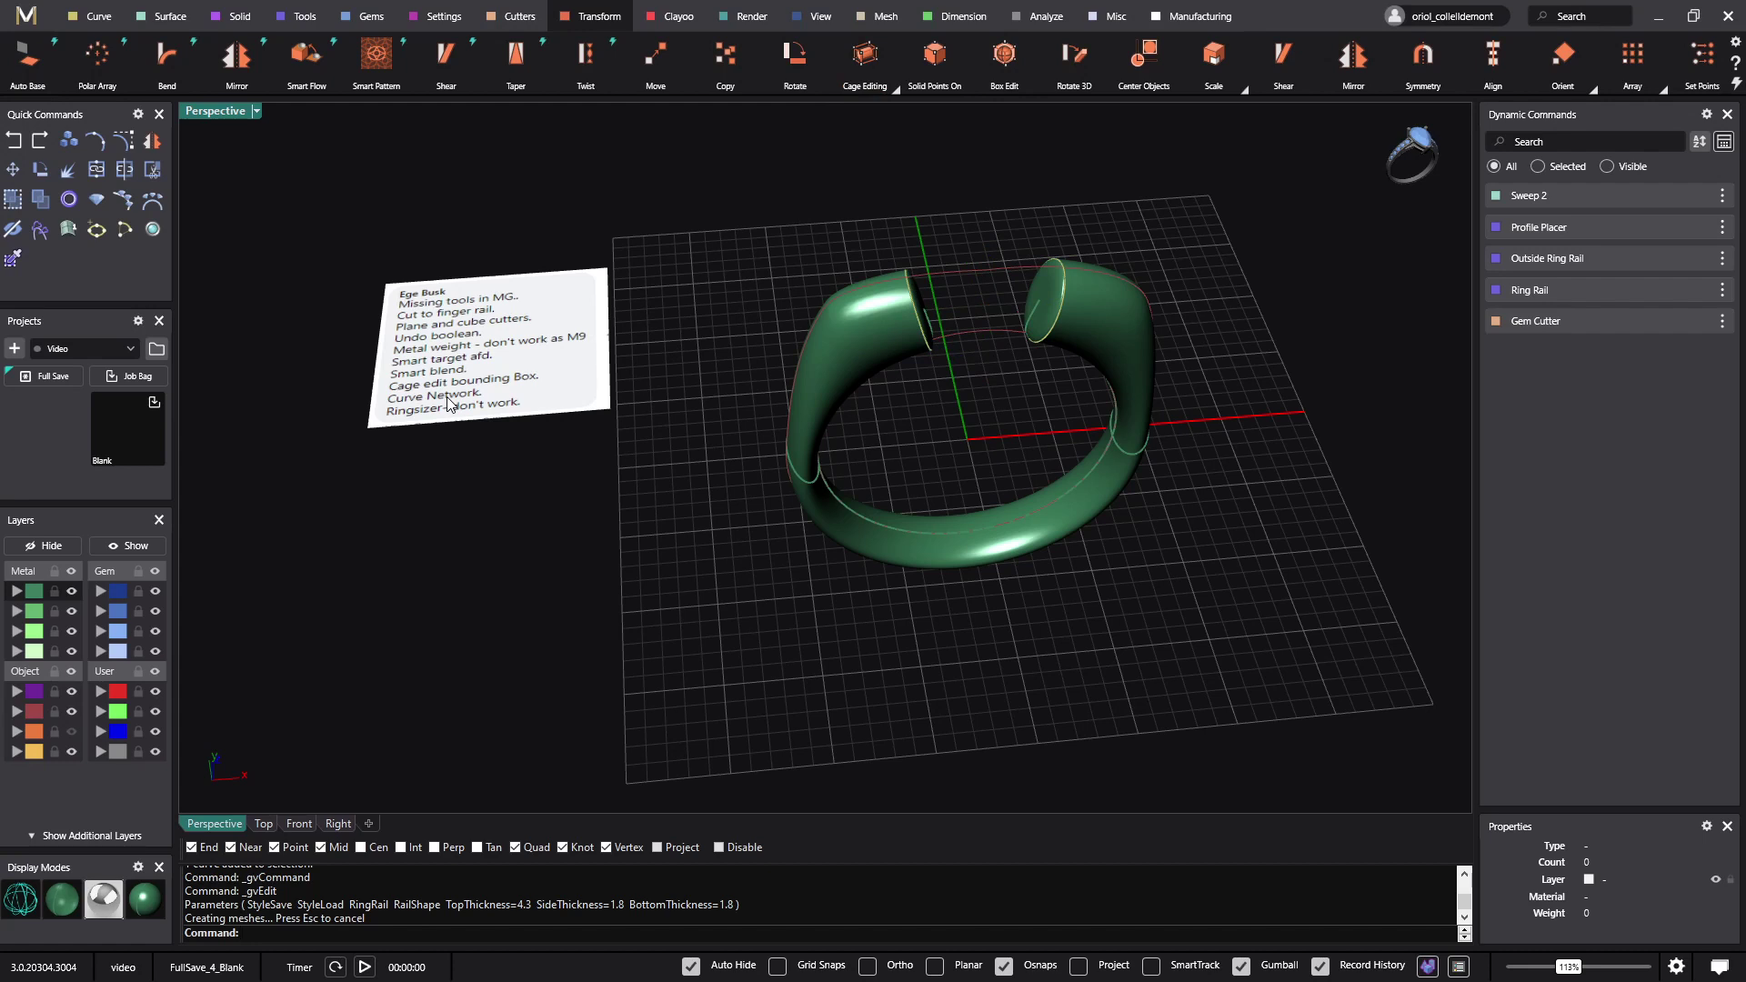
left_click(165, 18)
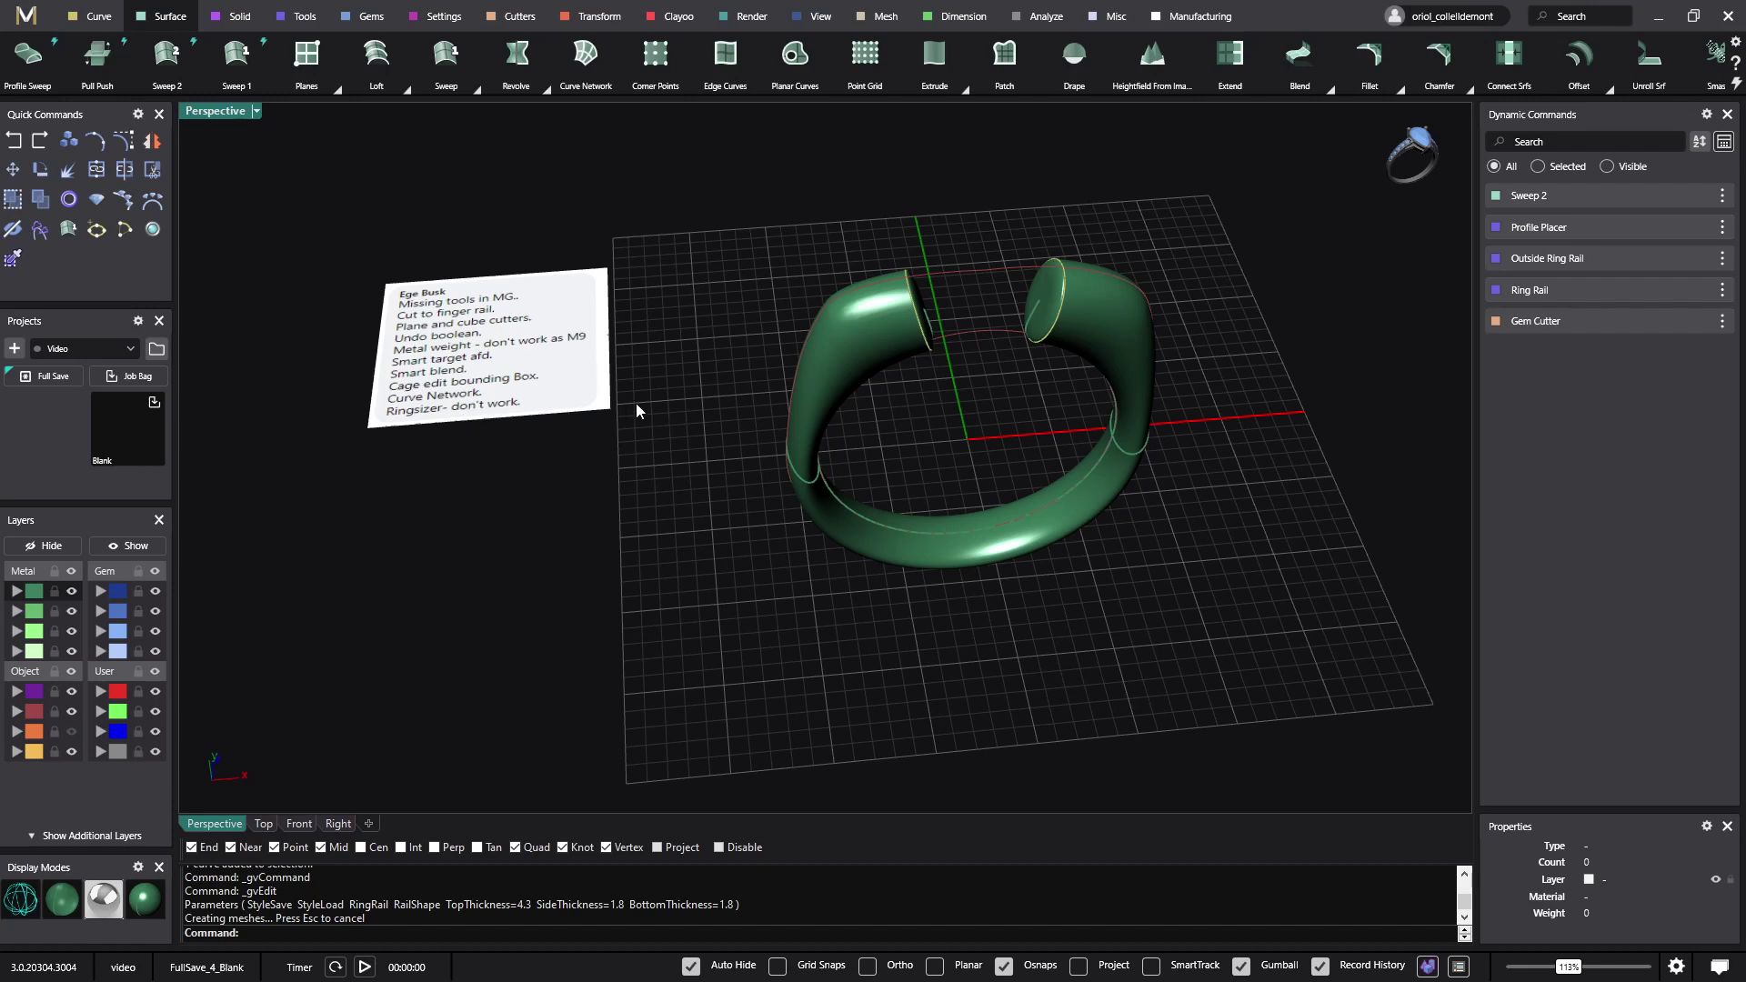
right_click_drag(624, 421, 1091, 395)
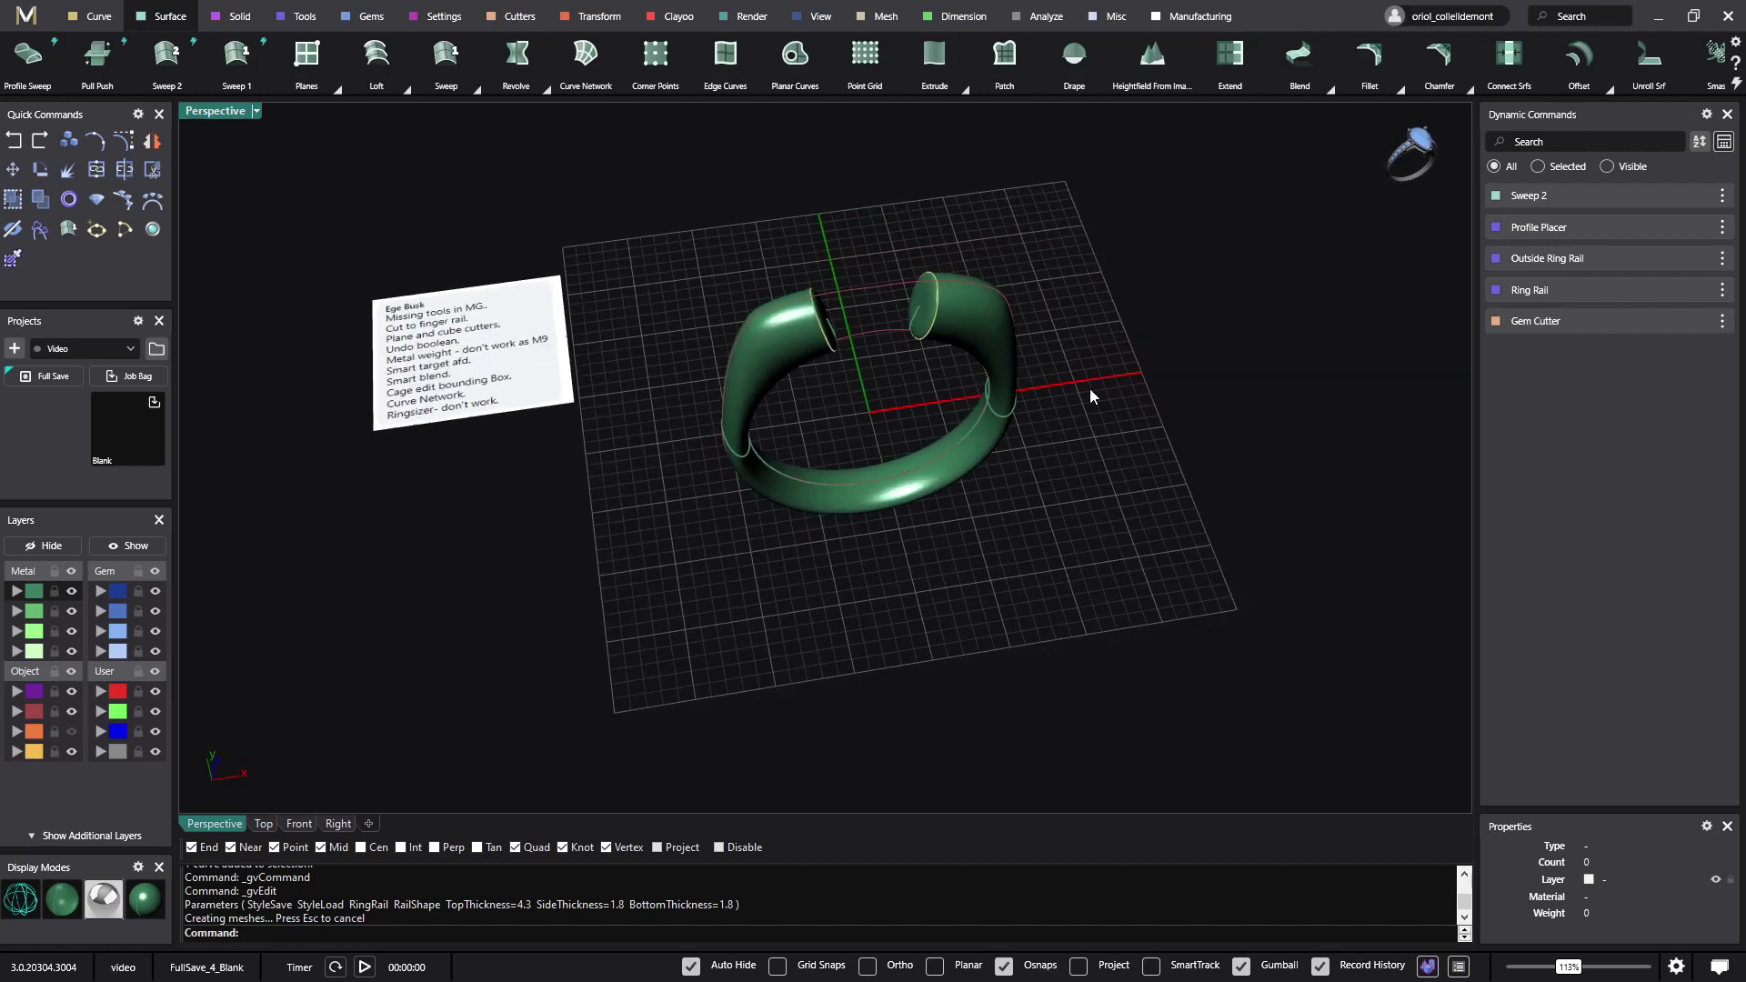
Delete the swept ring together with its rails and profile curves, keeping the note.
left_click_drag(1107, 257, 696, 618)
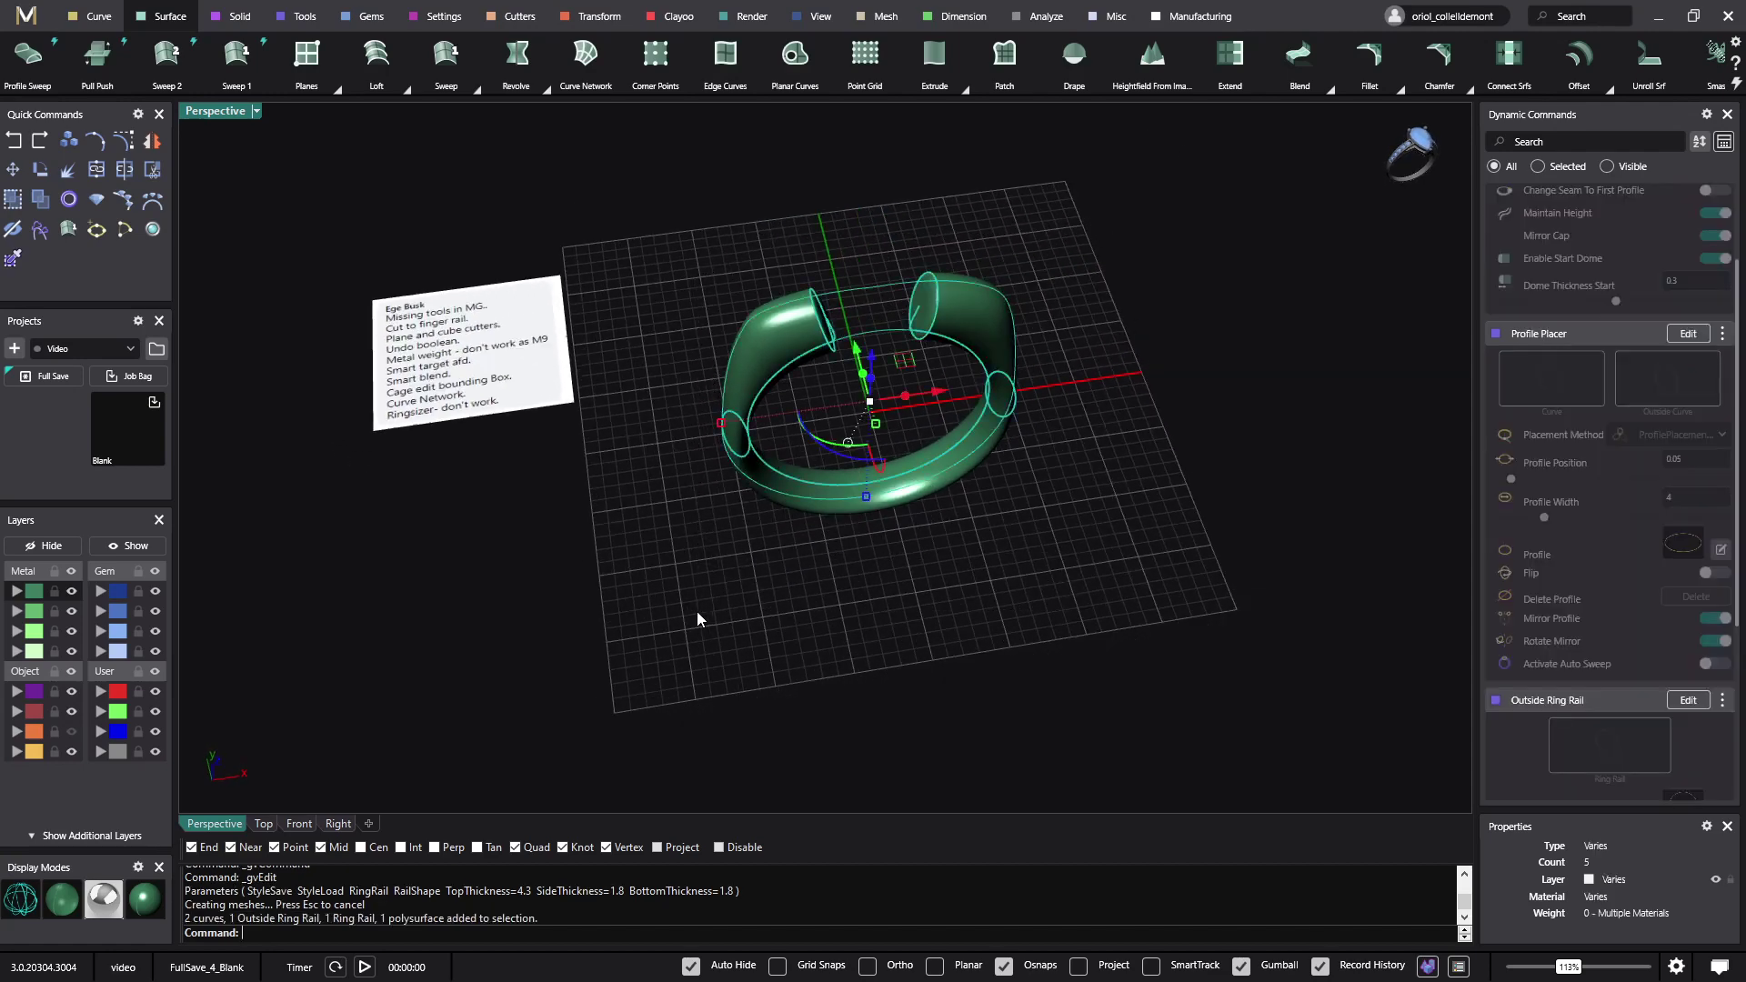
key("Delete")
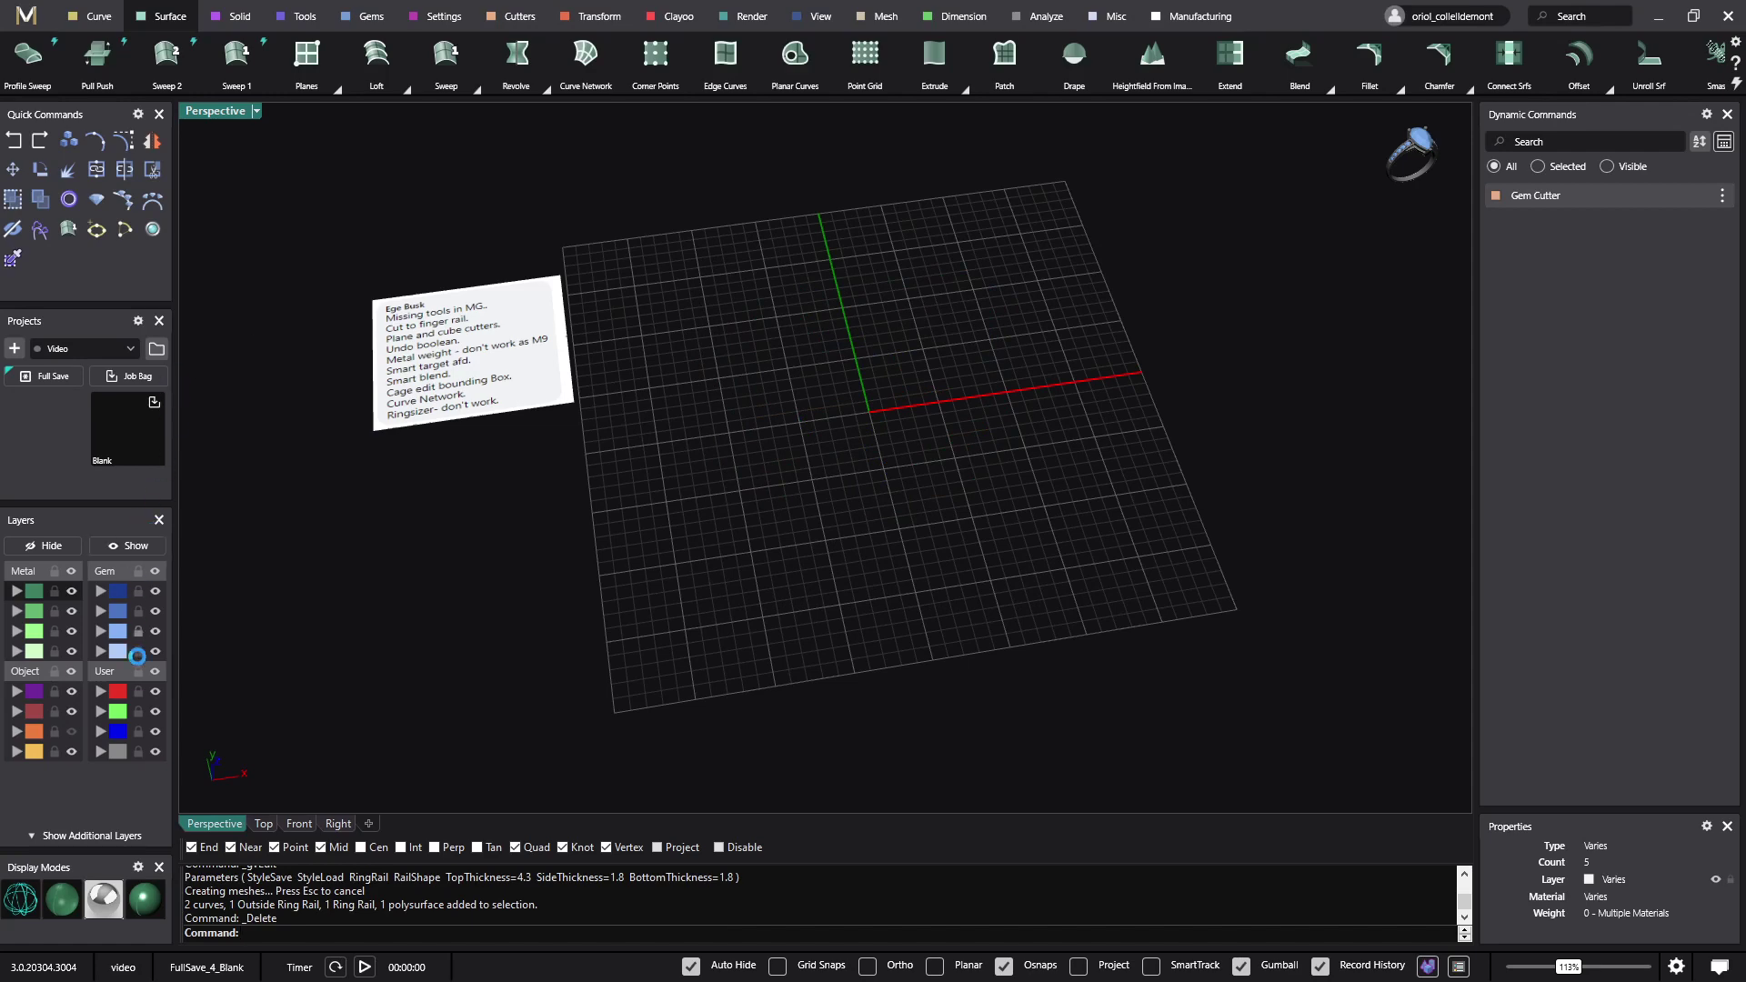
left_click(157, 349)
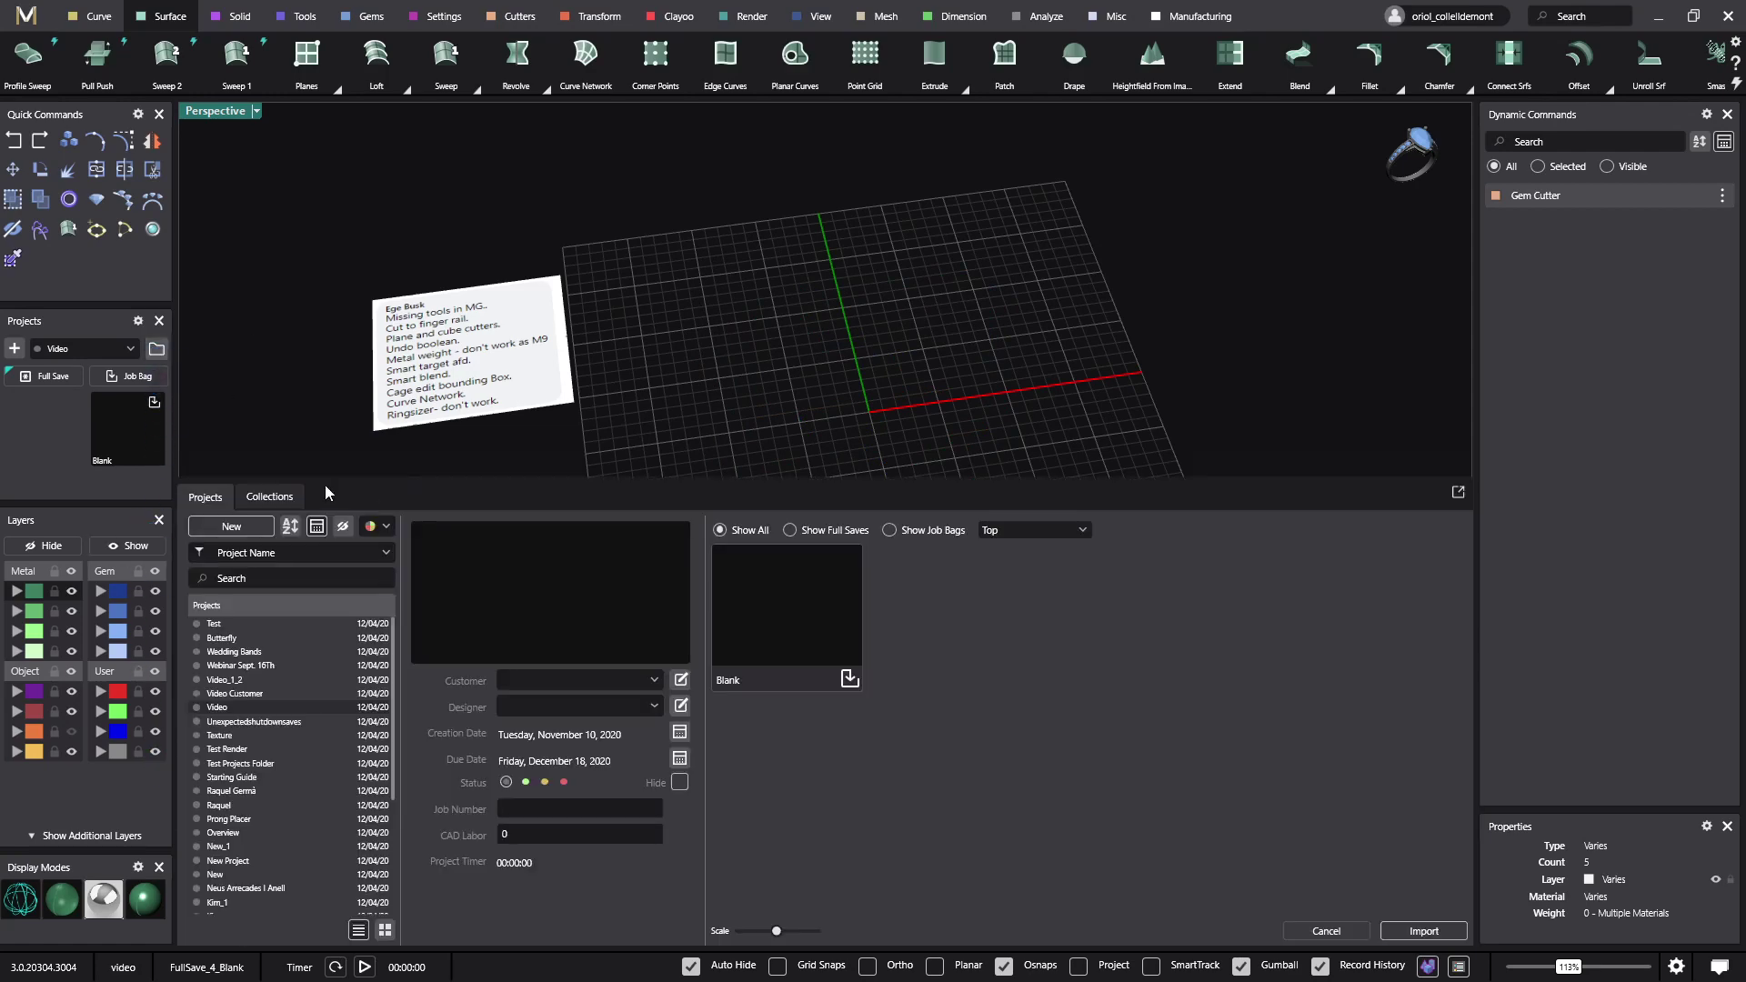
left_click(289, 497)
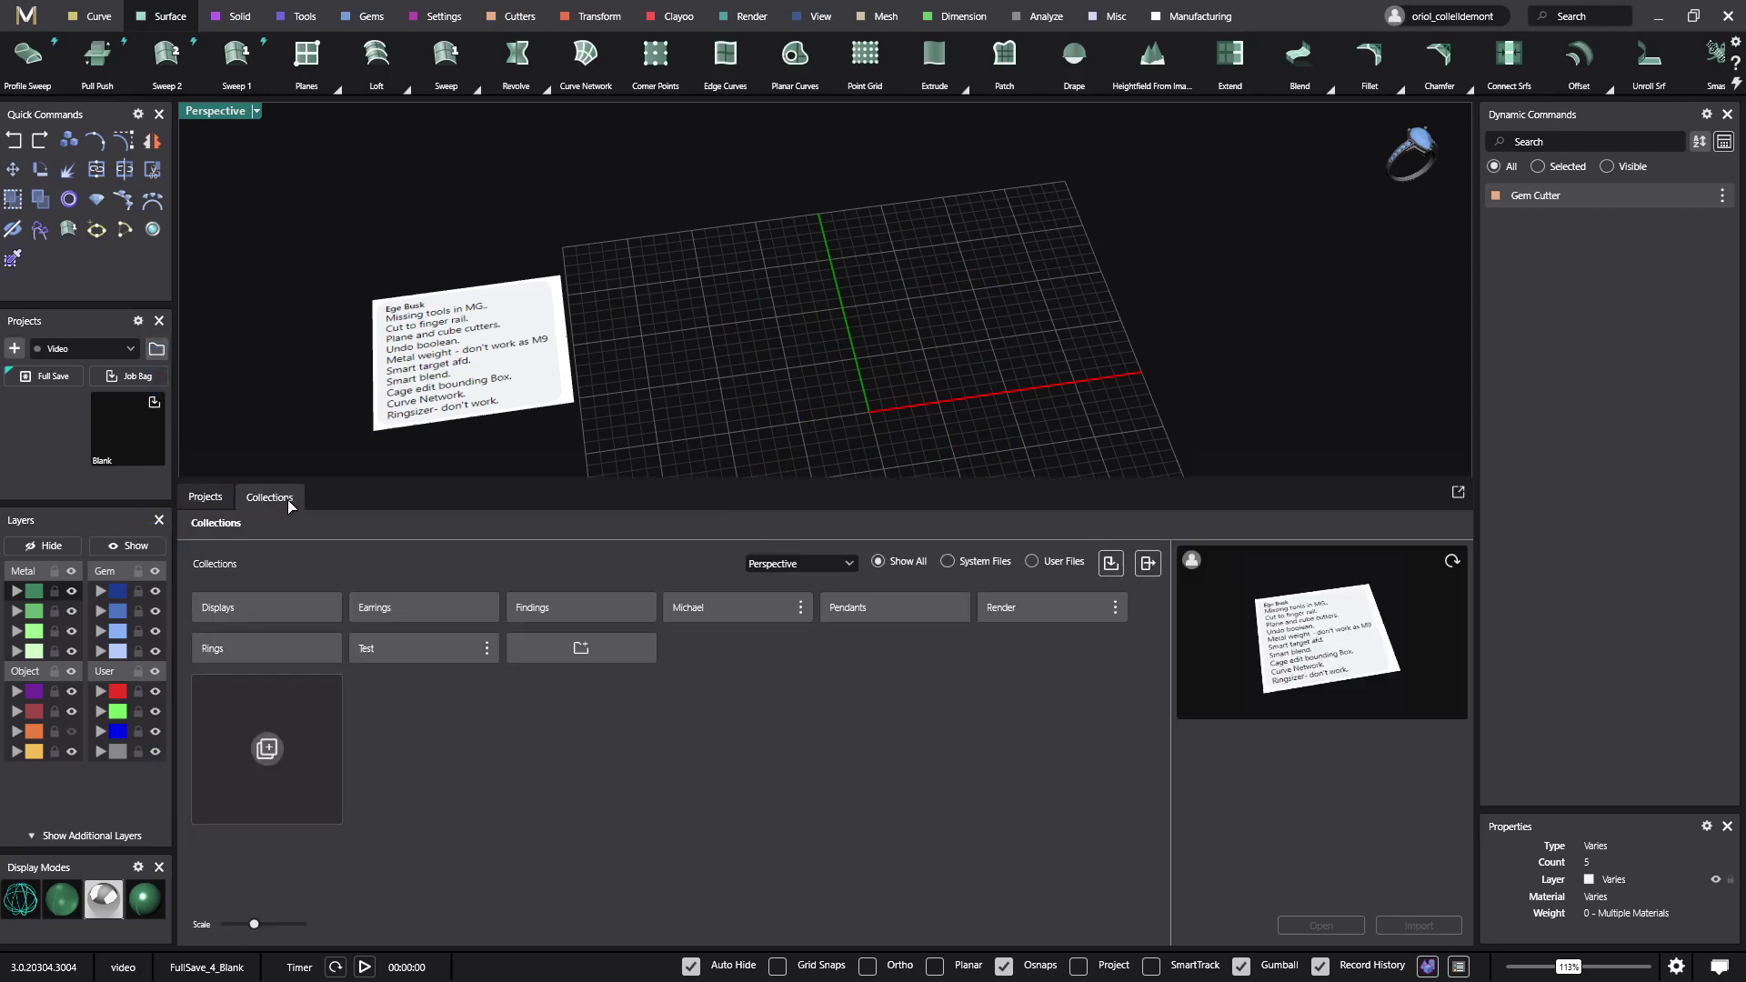
left_click(240, 647)
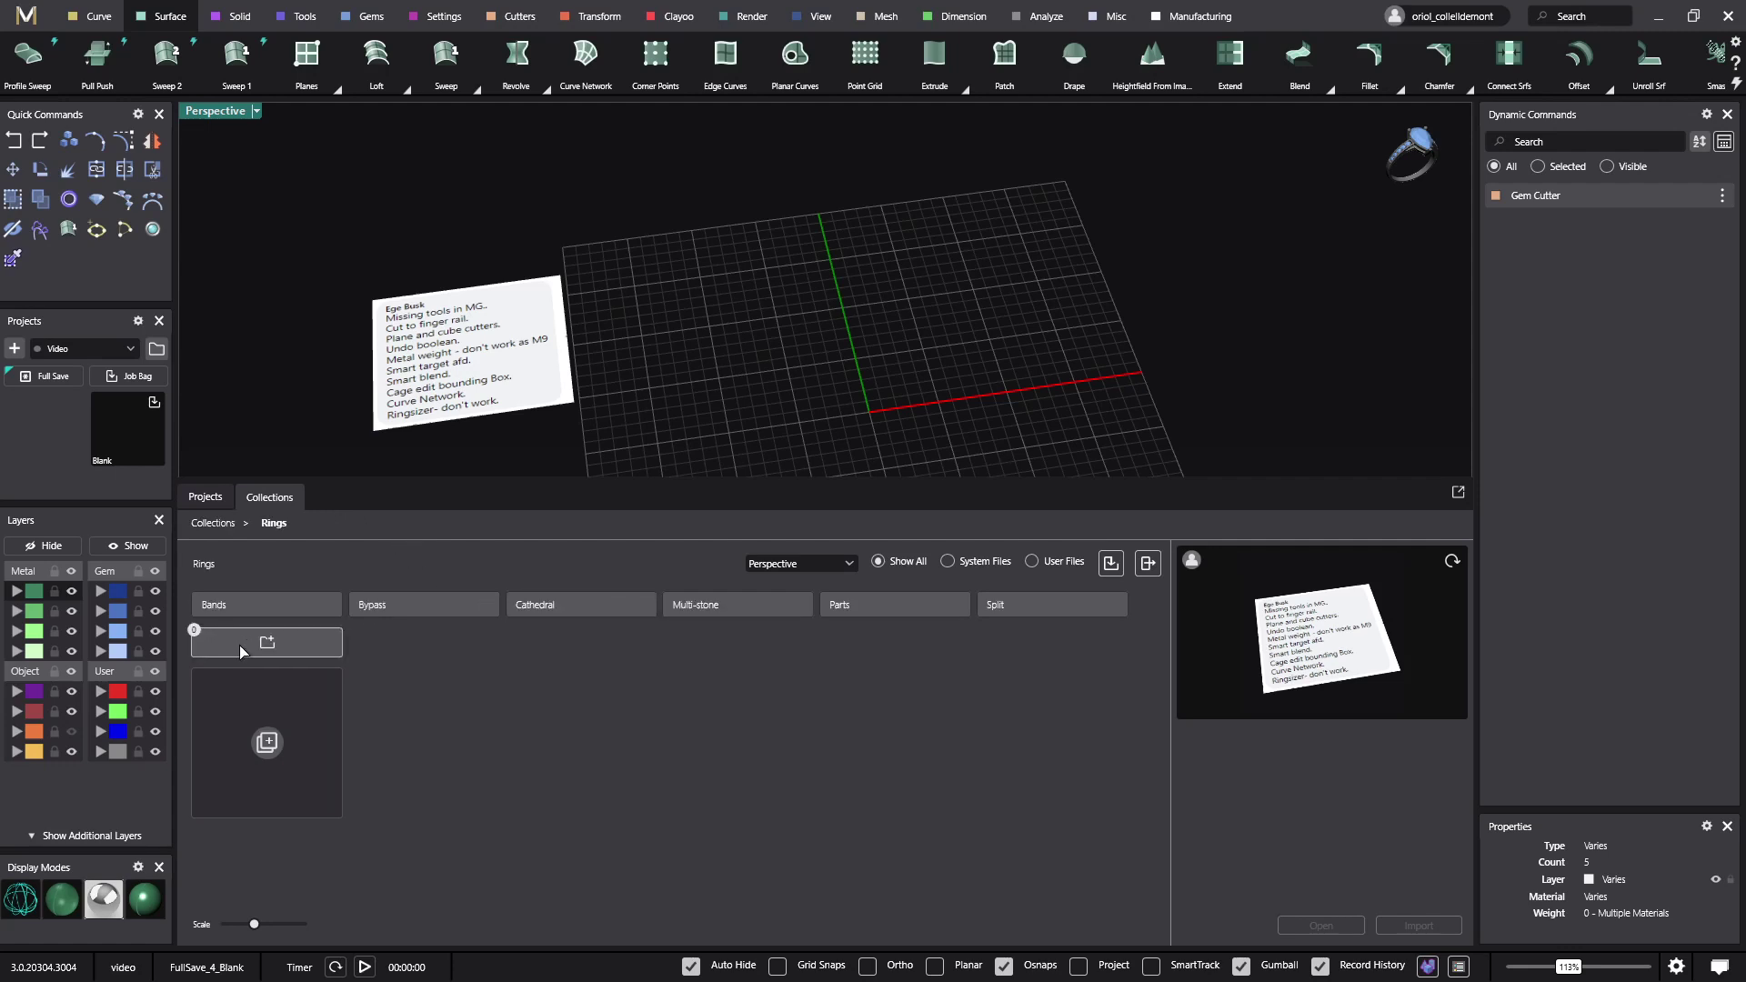
left_click(557, 603)
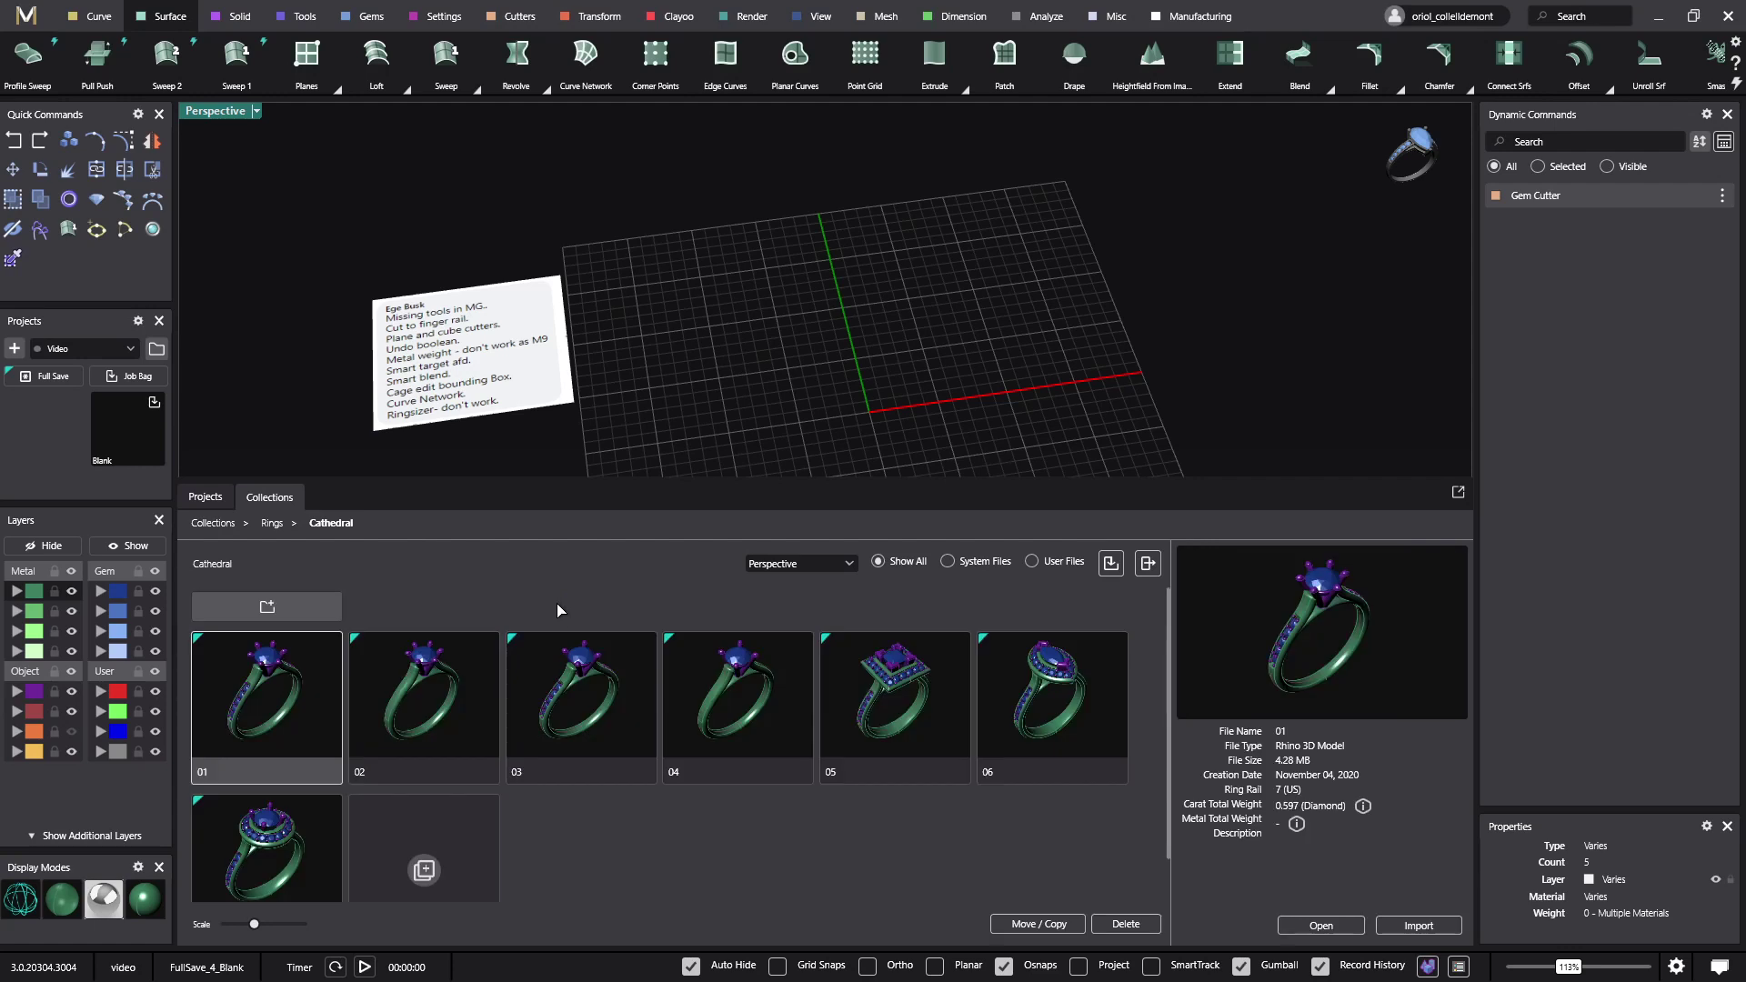
left_click(903, 707)
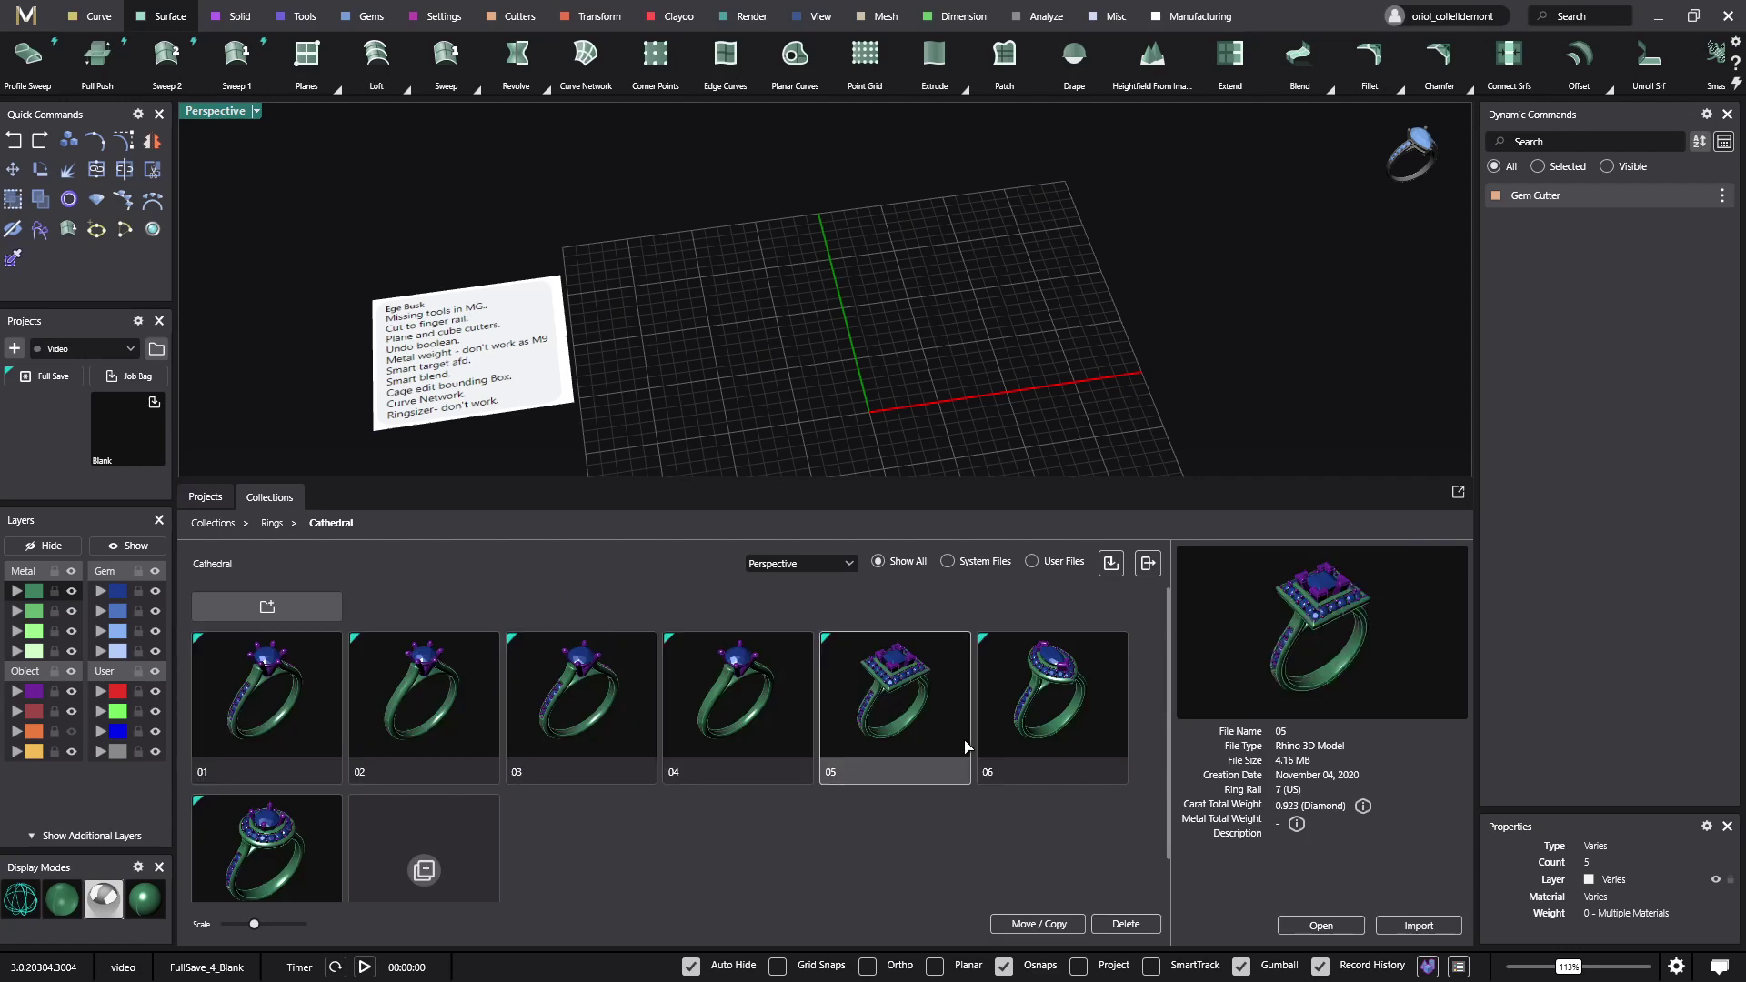
left_click(1320, 925)
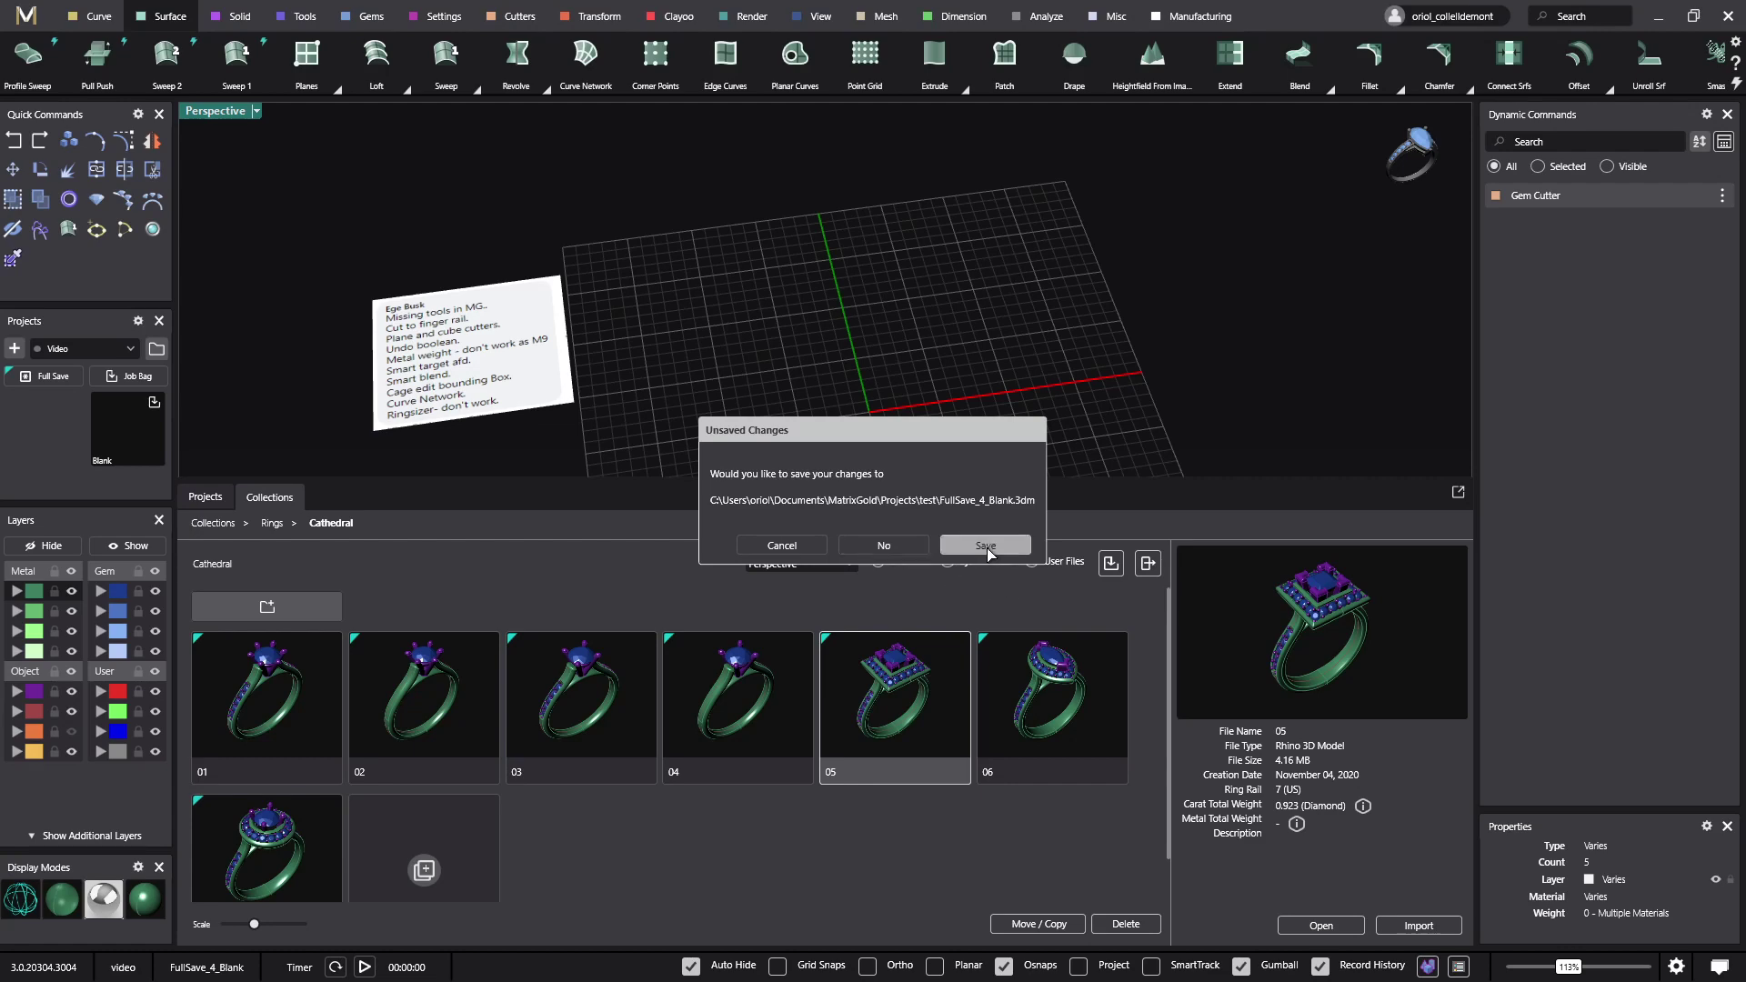
left_click(801, 546)
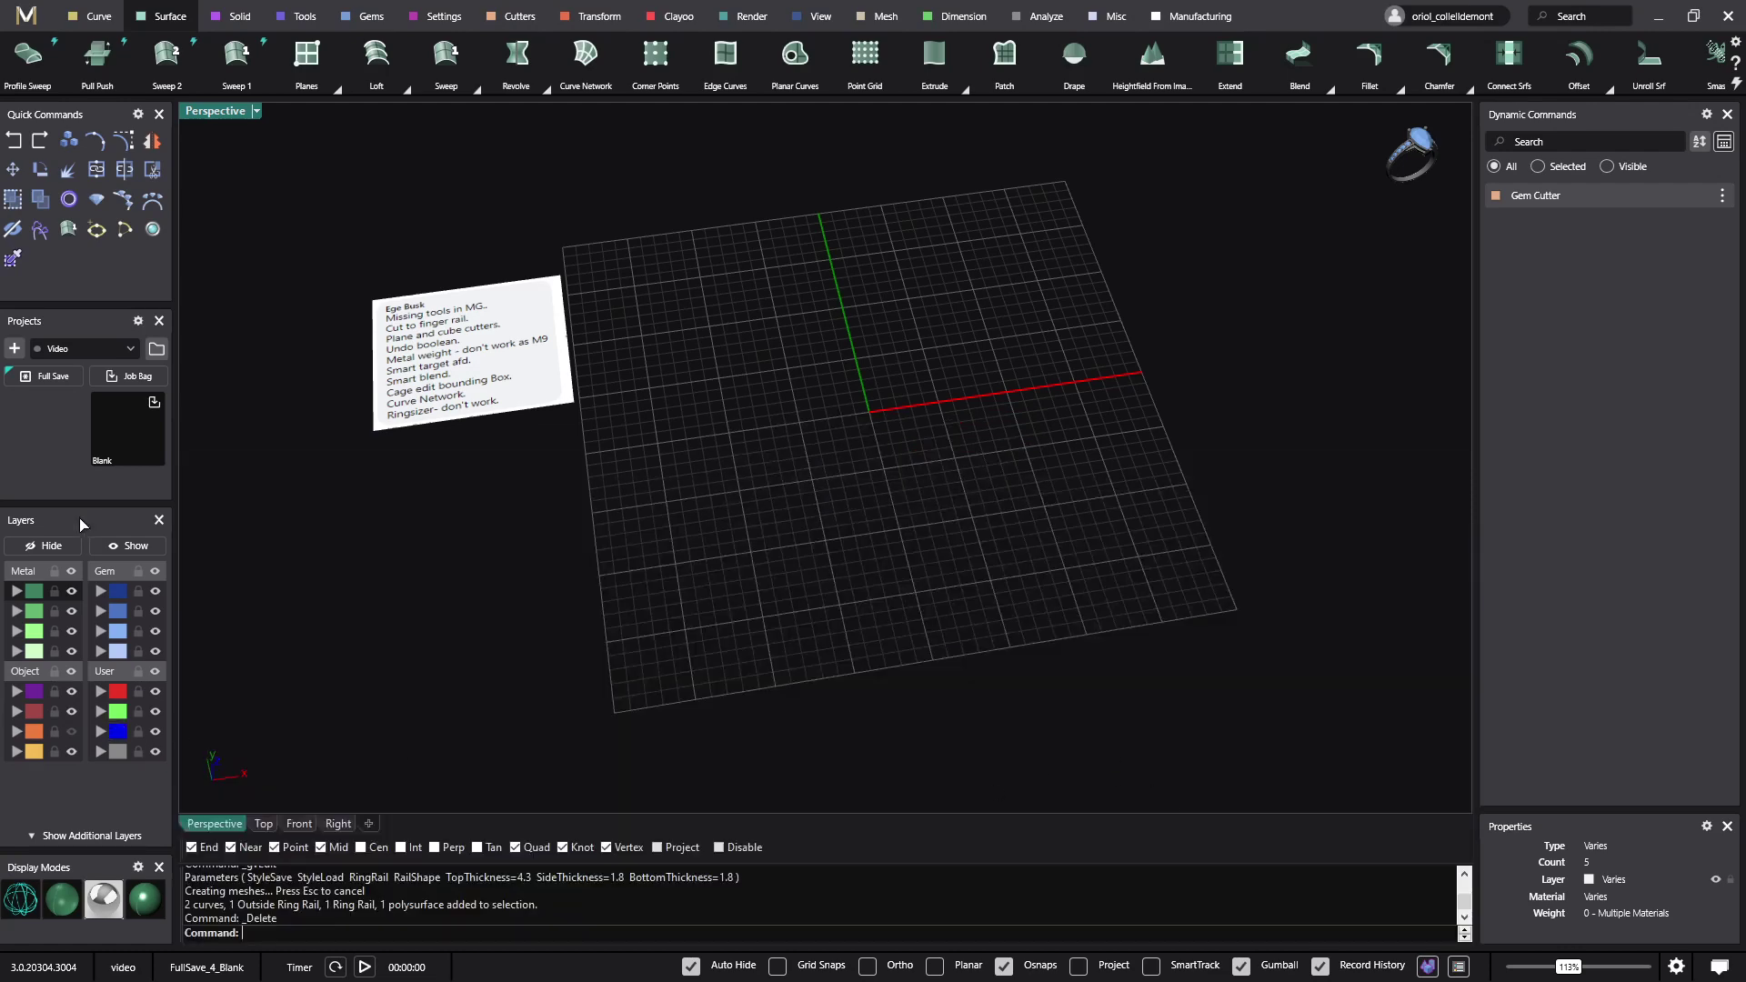
Import model 05 from the Cathedral folder of the Rings collection into the current scene and deselect it.
left_click(157, 348)
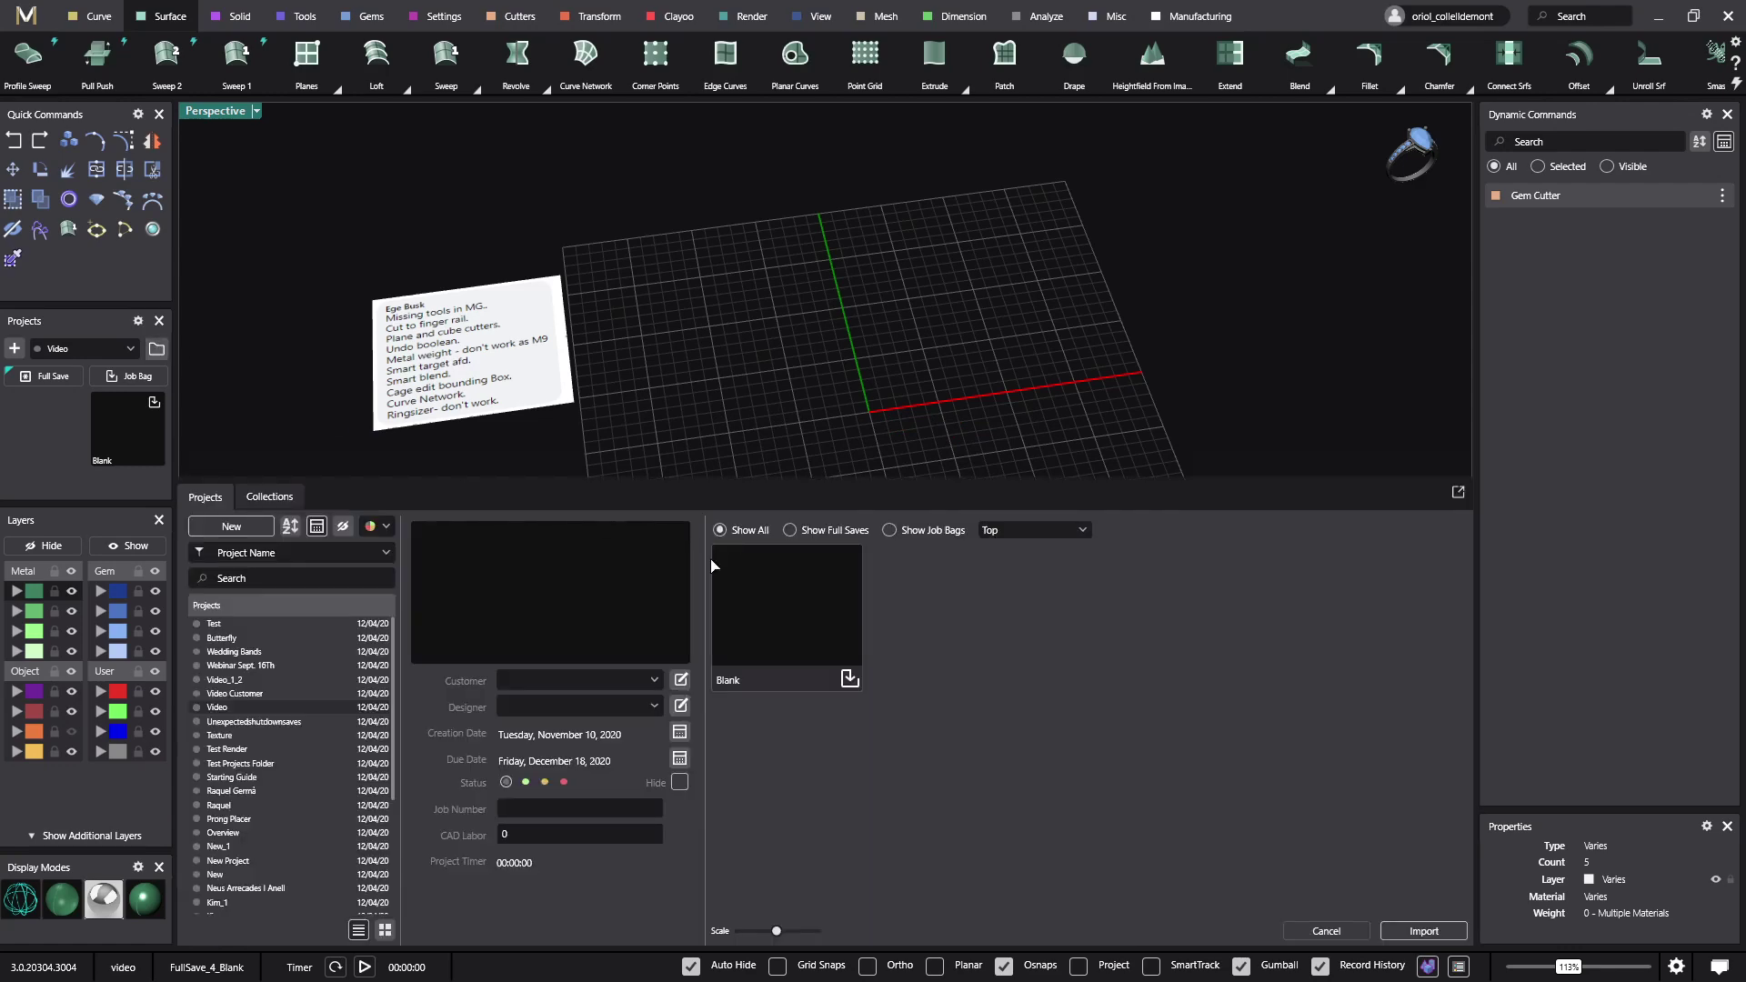
left_click(281, 500)
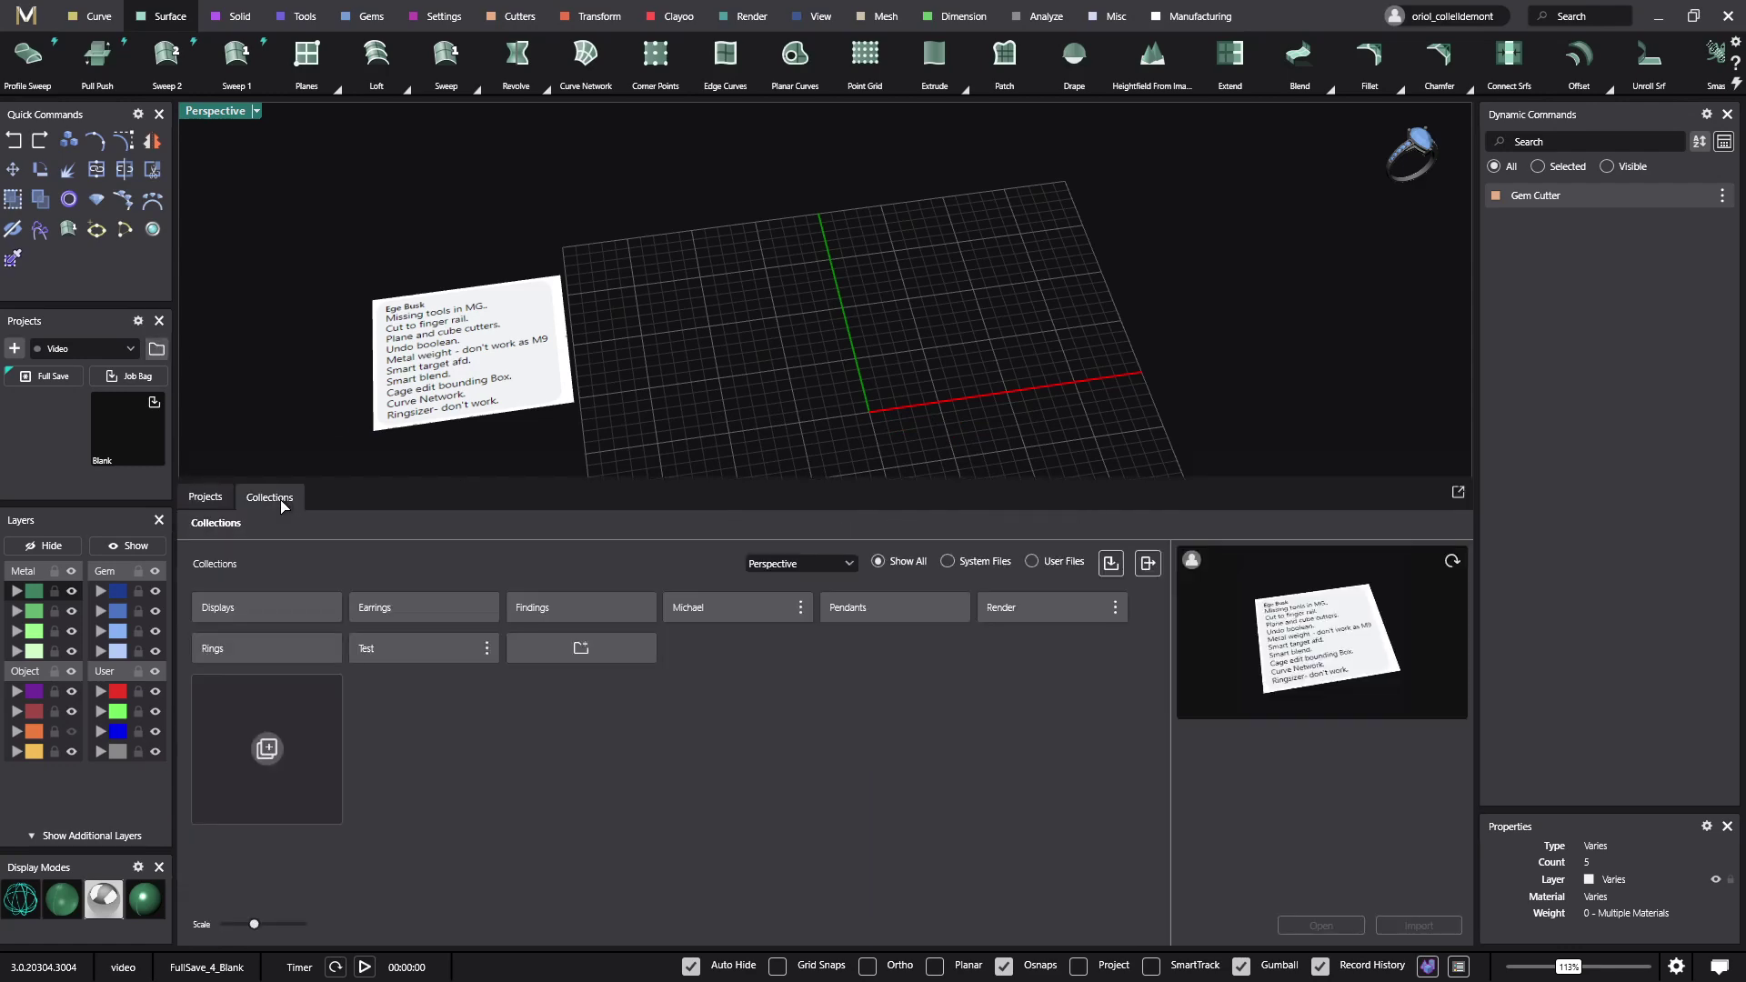
left_click(241, 653)
left_click(533, 608)
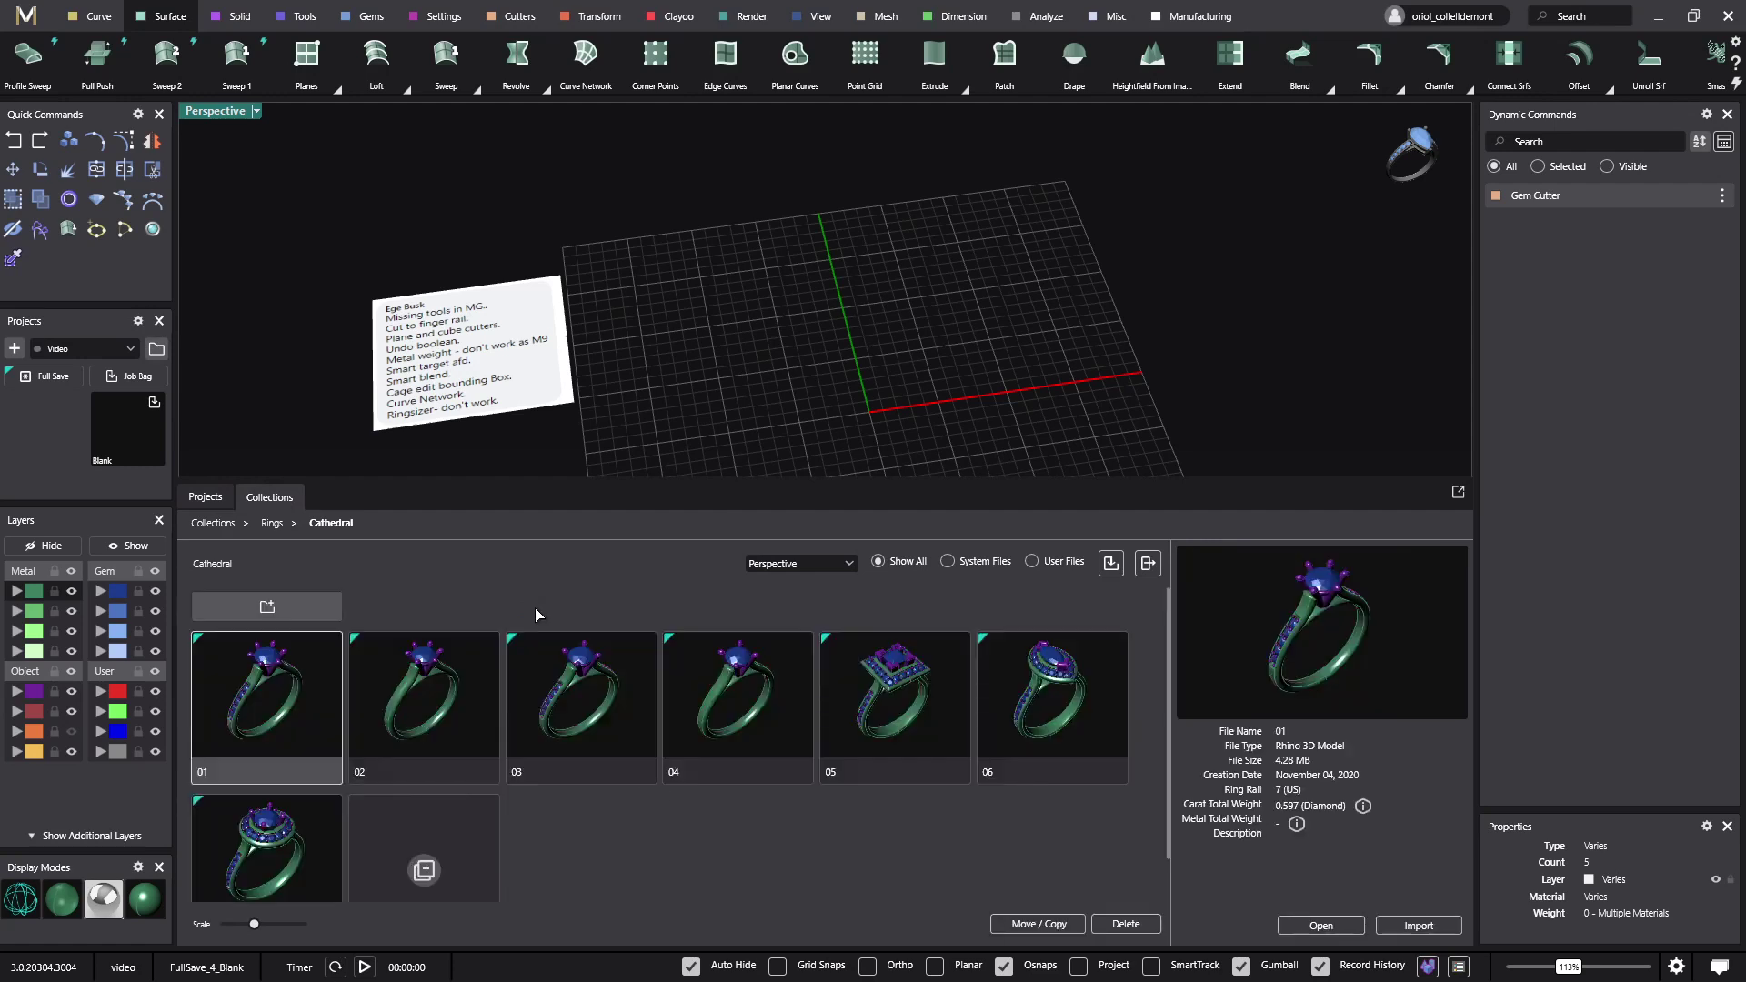
left_click(931, 755)
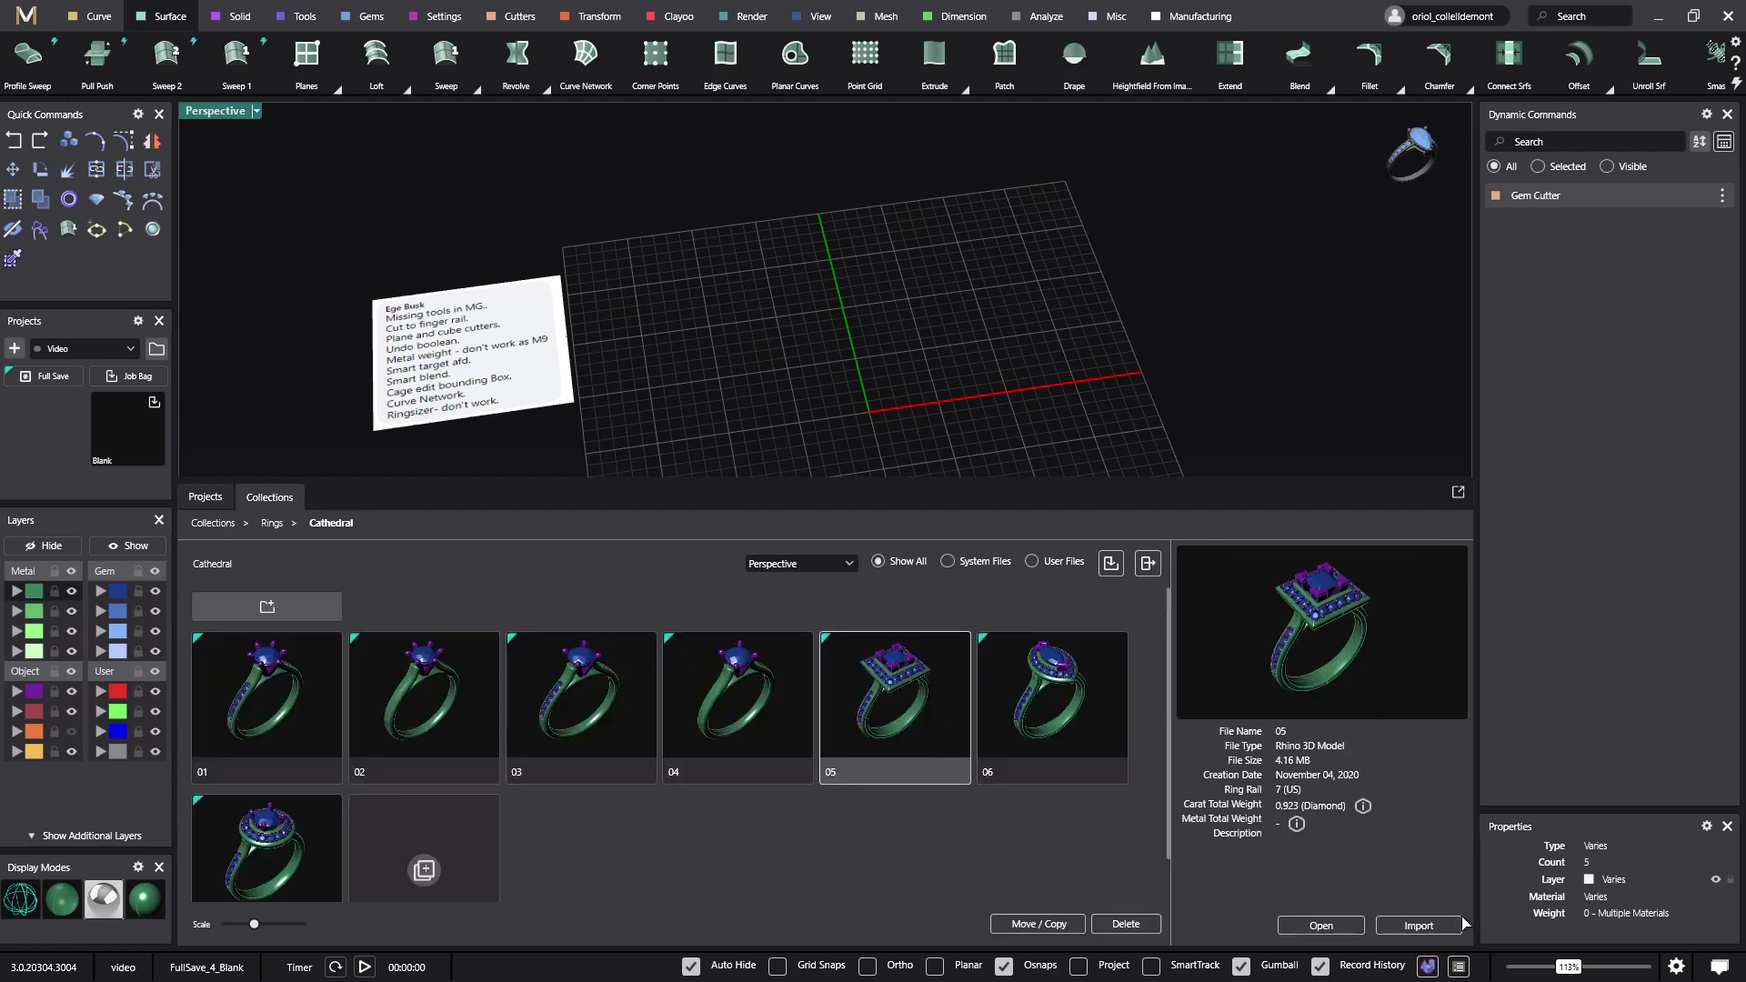
left_click(1431, 925)
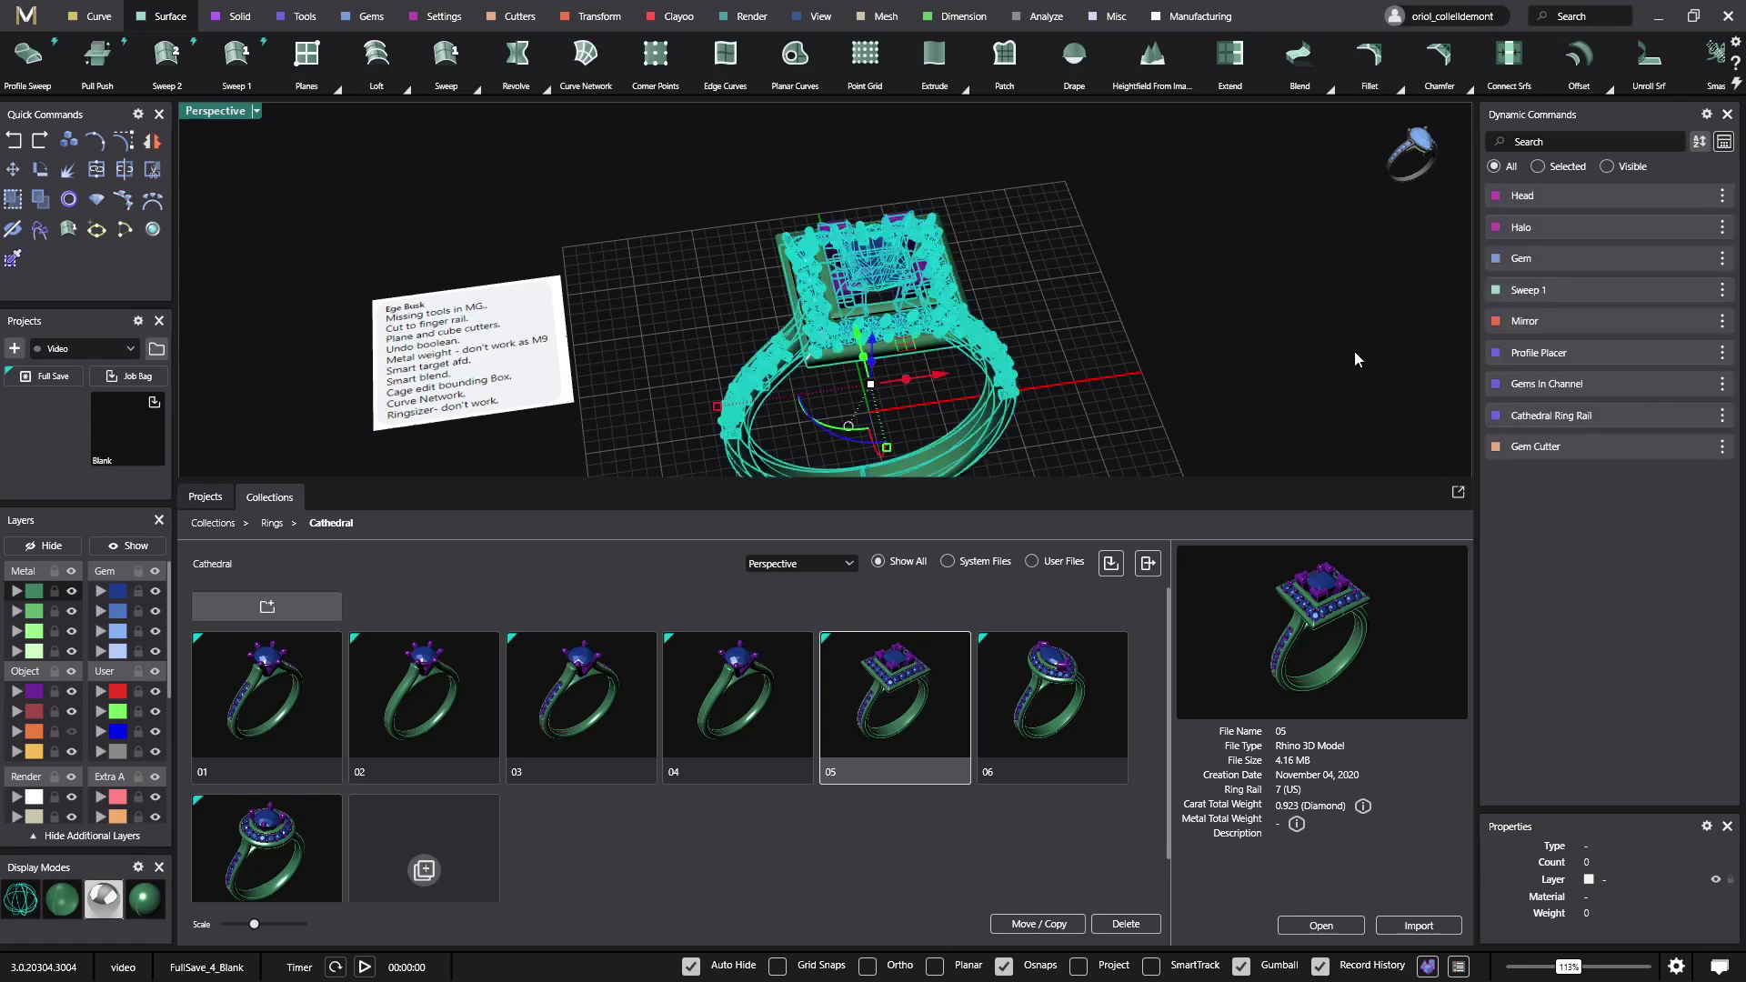
mouse_move(1592, 420)
left_click(1109, 344)
Start the Ring Resizer and assign the complete imported ring, including its head, halo and gems, as the ring model.
mouse_move(1107, 344)
right_mouse_down()
mouse_move(1135, 352)
mouse_move(1132, 378)
mouse_move(1089, 353)
right_mouse_up()
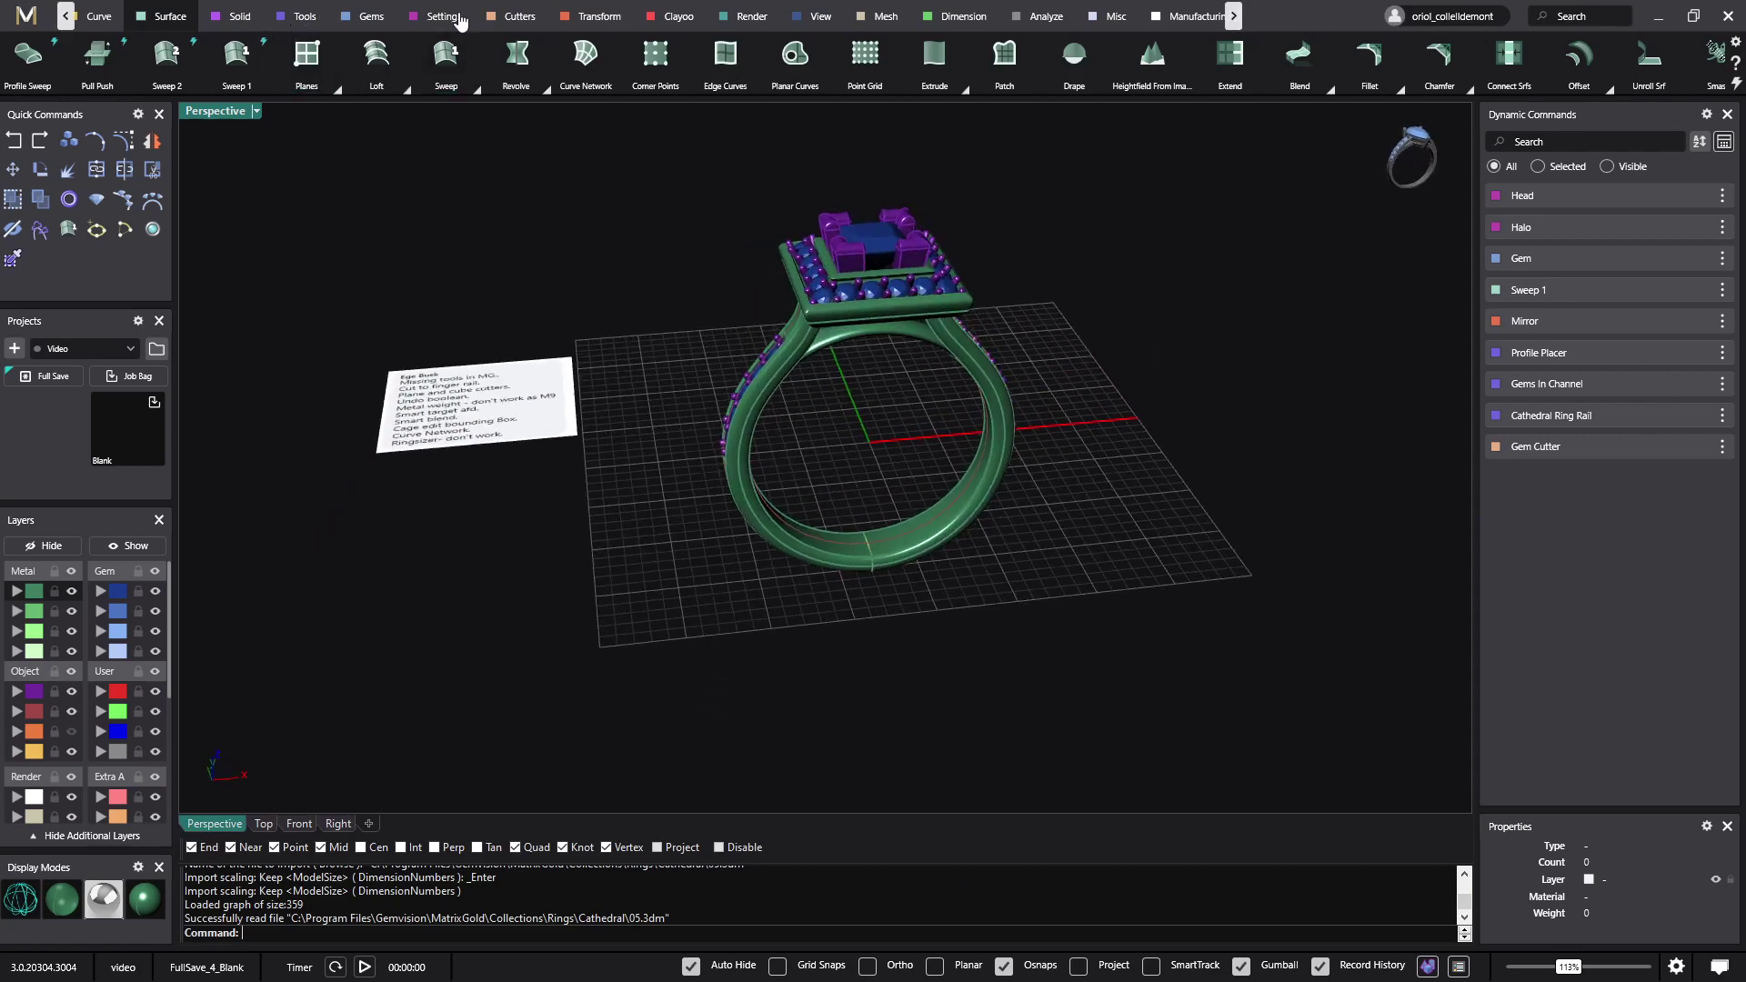
left_click(304, 18)
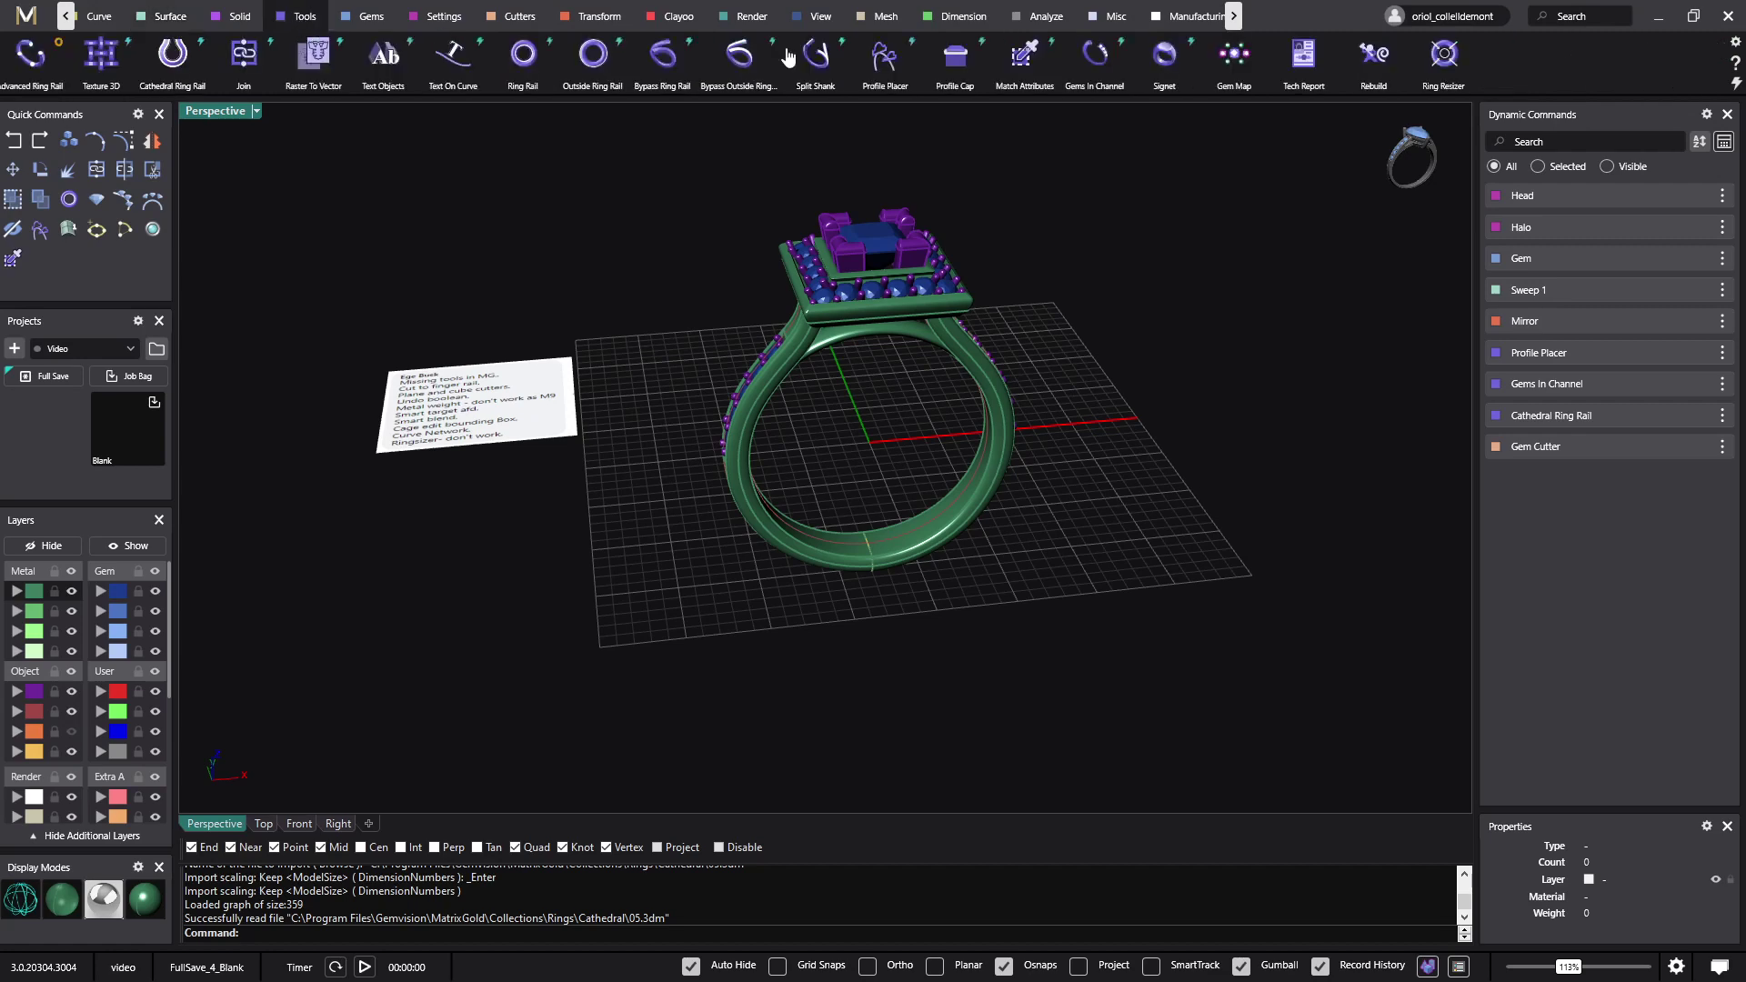
left_click(1443, 57)
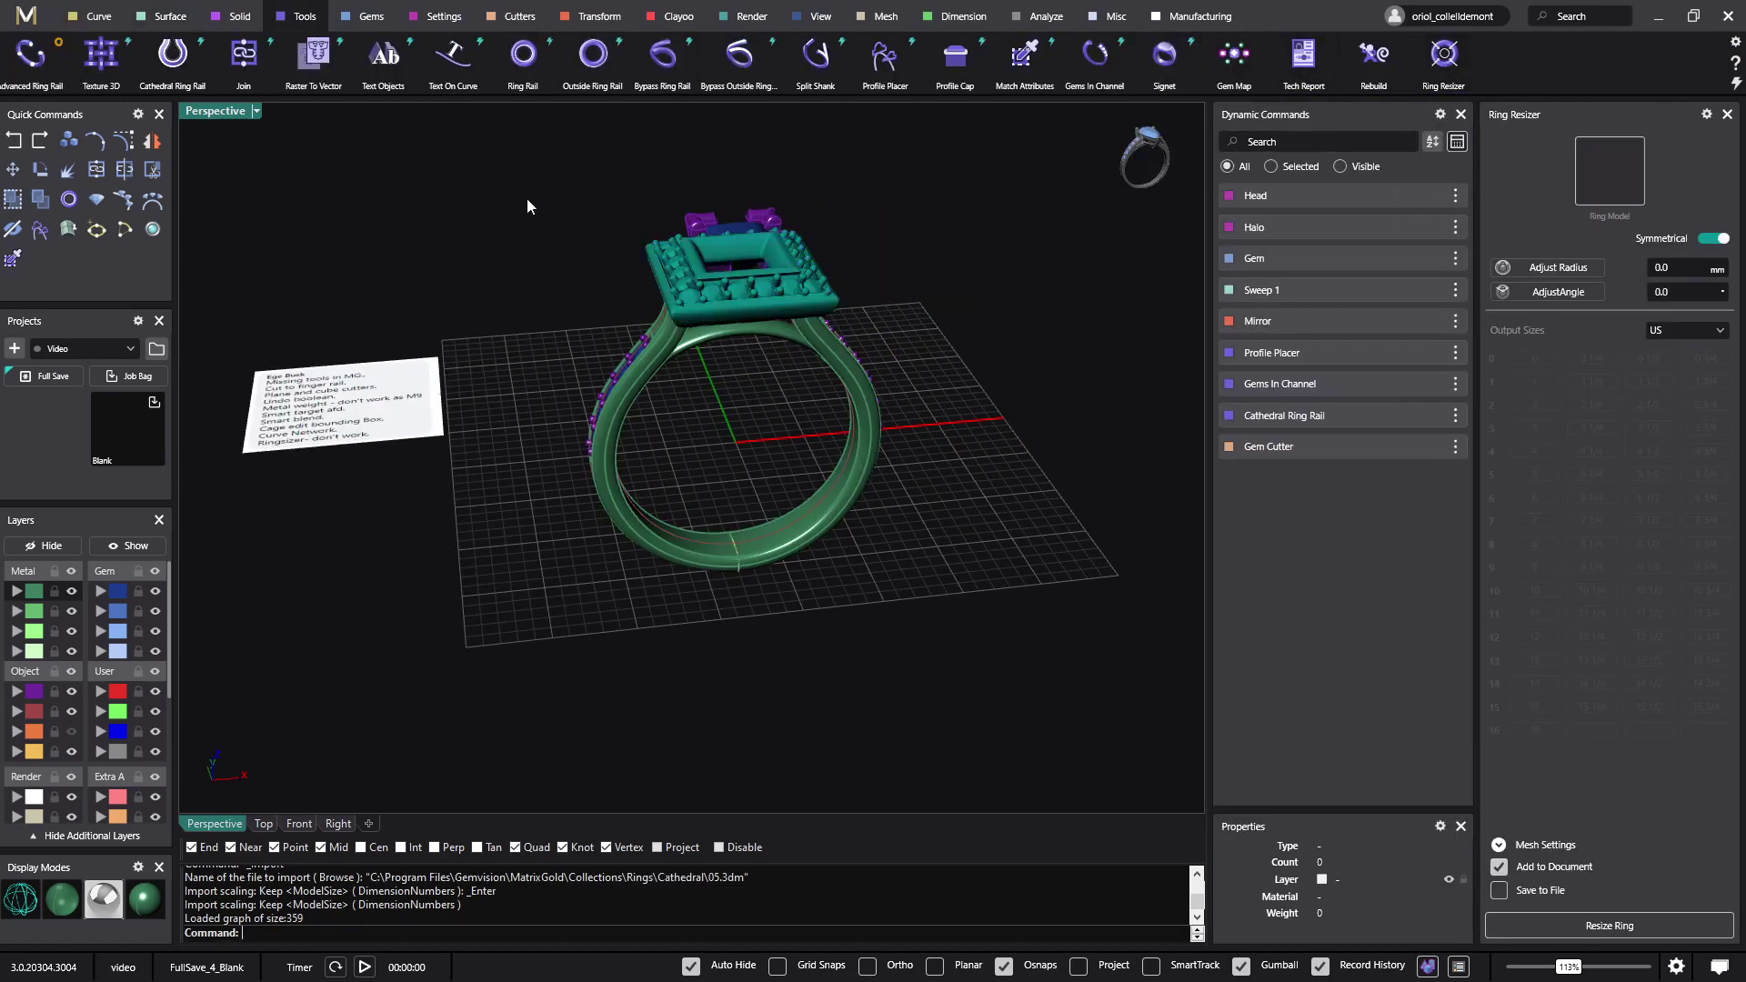
left_click_drag(506, 143, 950, 617)
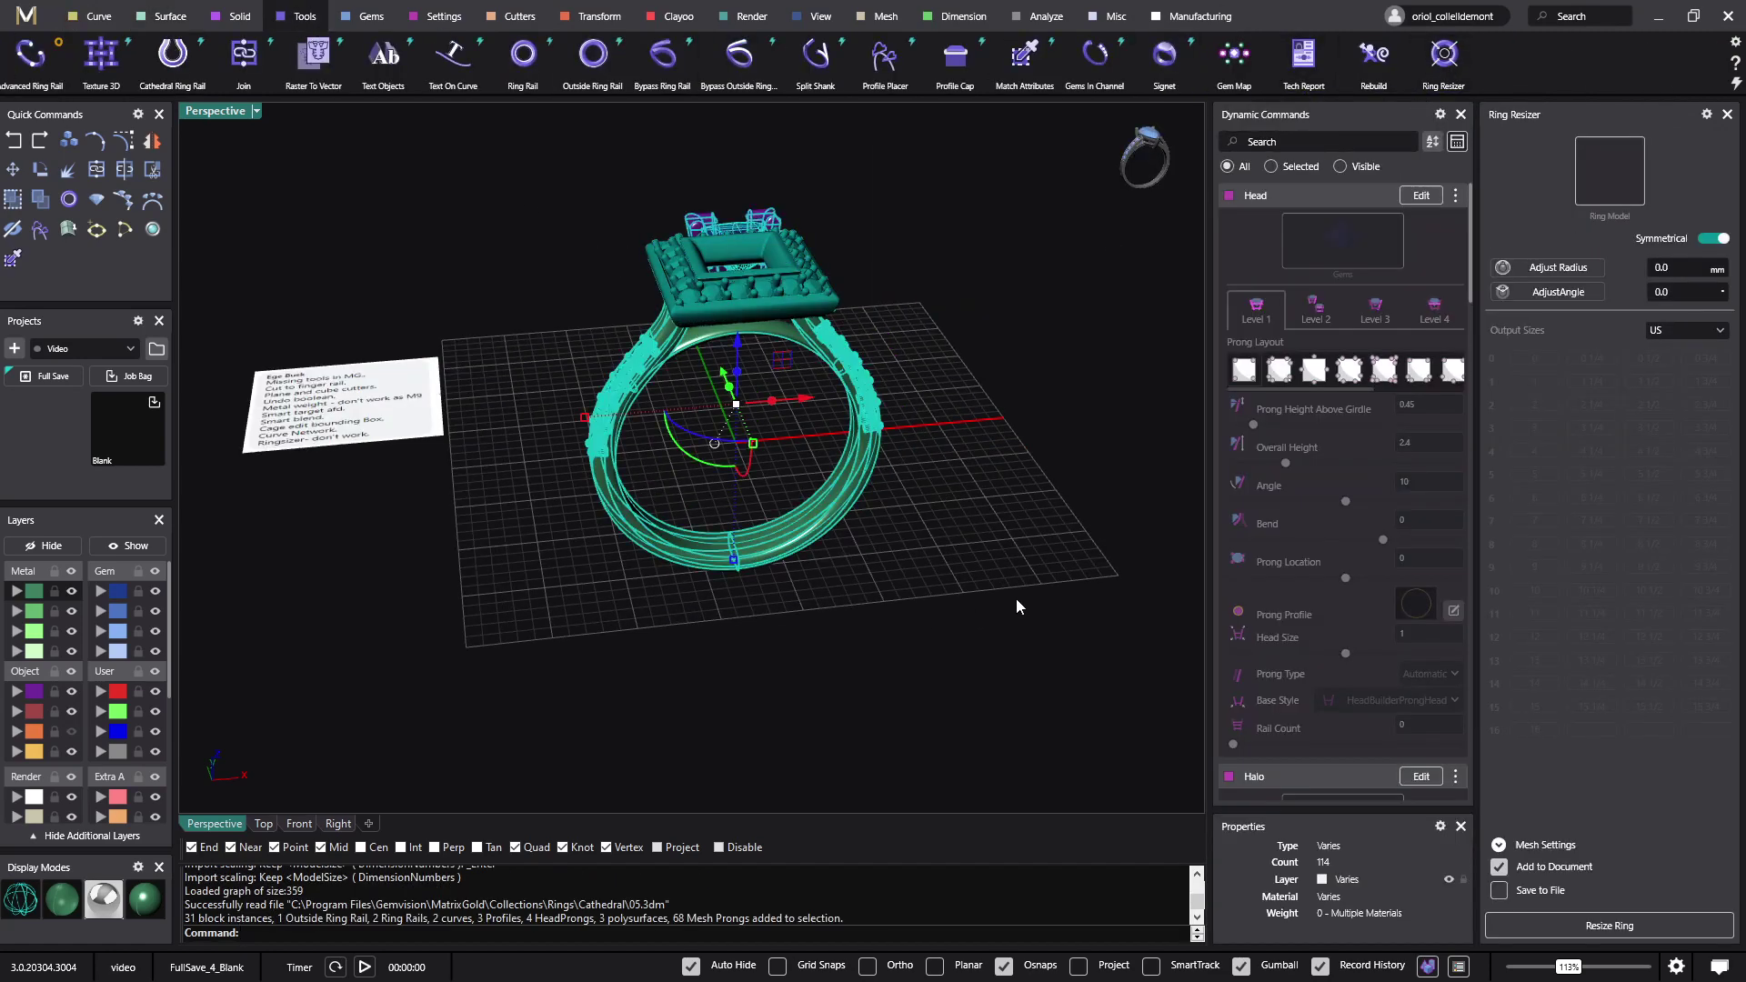
left_click(1616, 195)
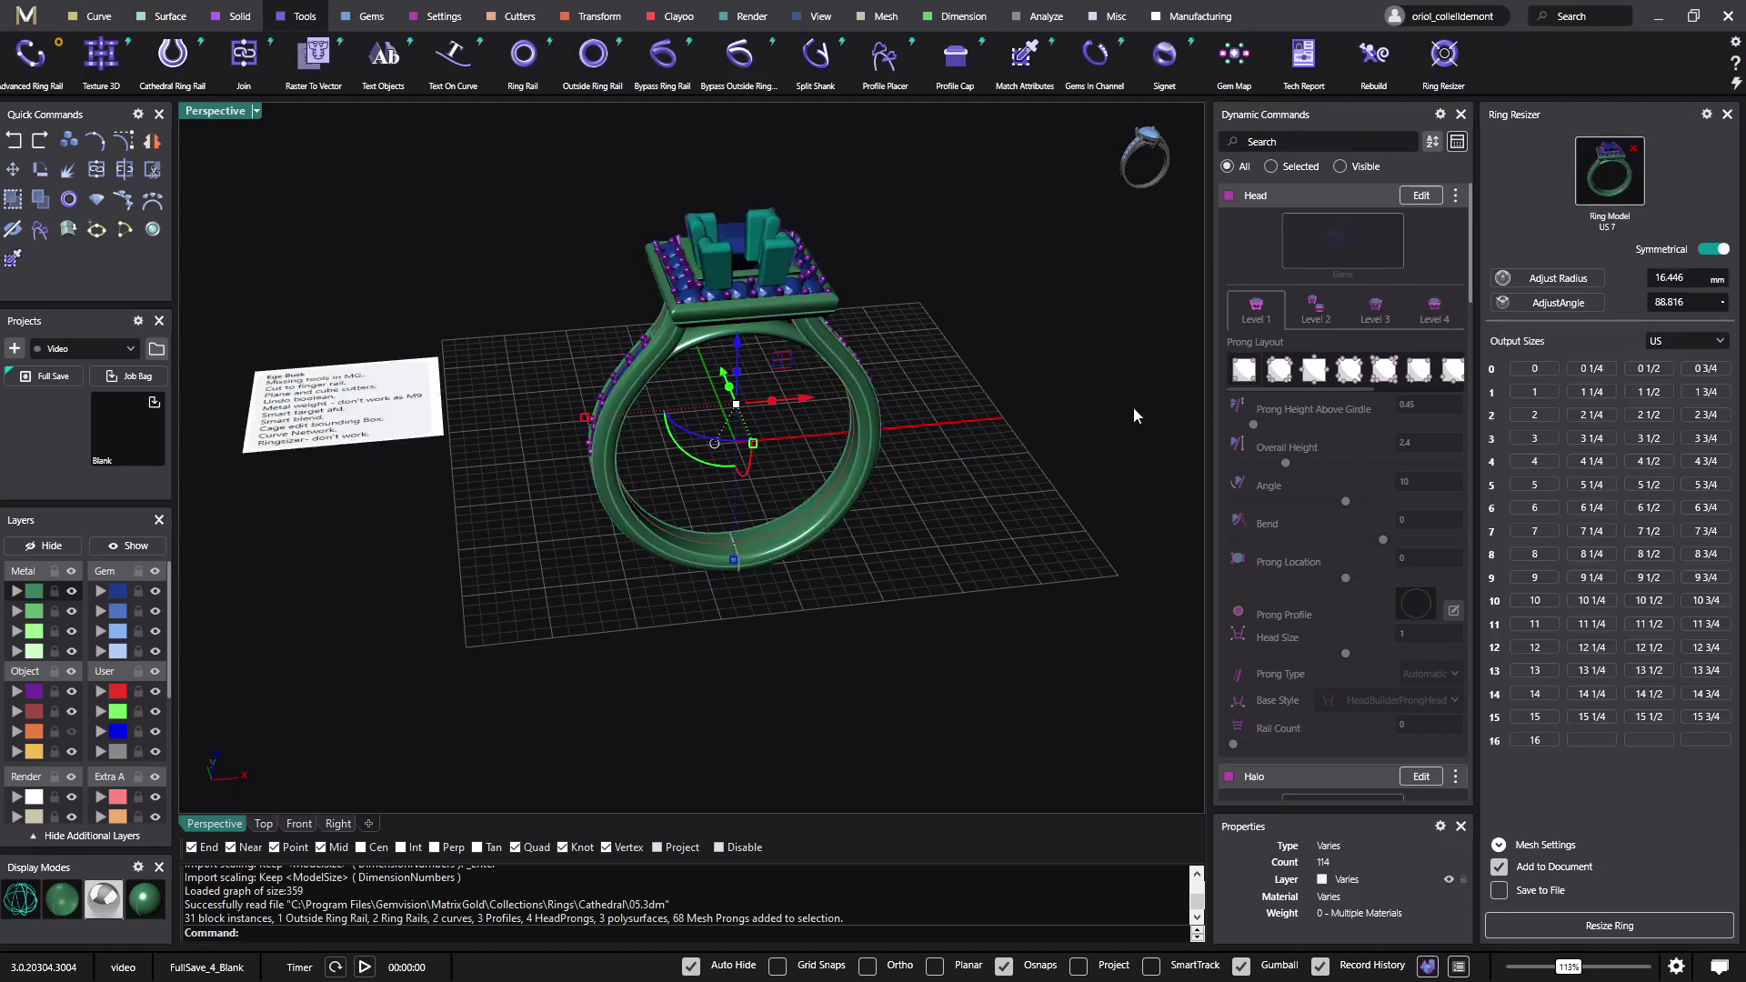
Adjust the resizer's protected angle around the ring's head to about 90.7 degrees.
right_click_drag(975, 502, 1031, 434)
left_click(1574, 309)
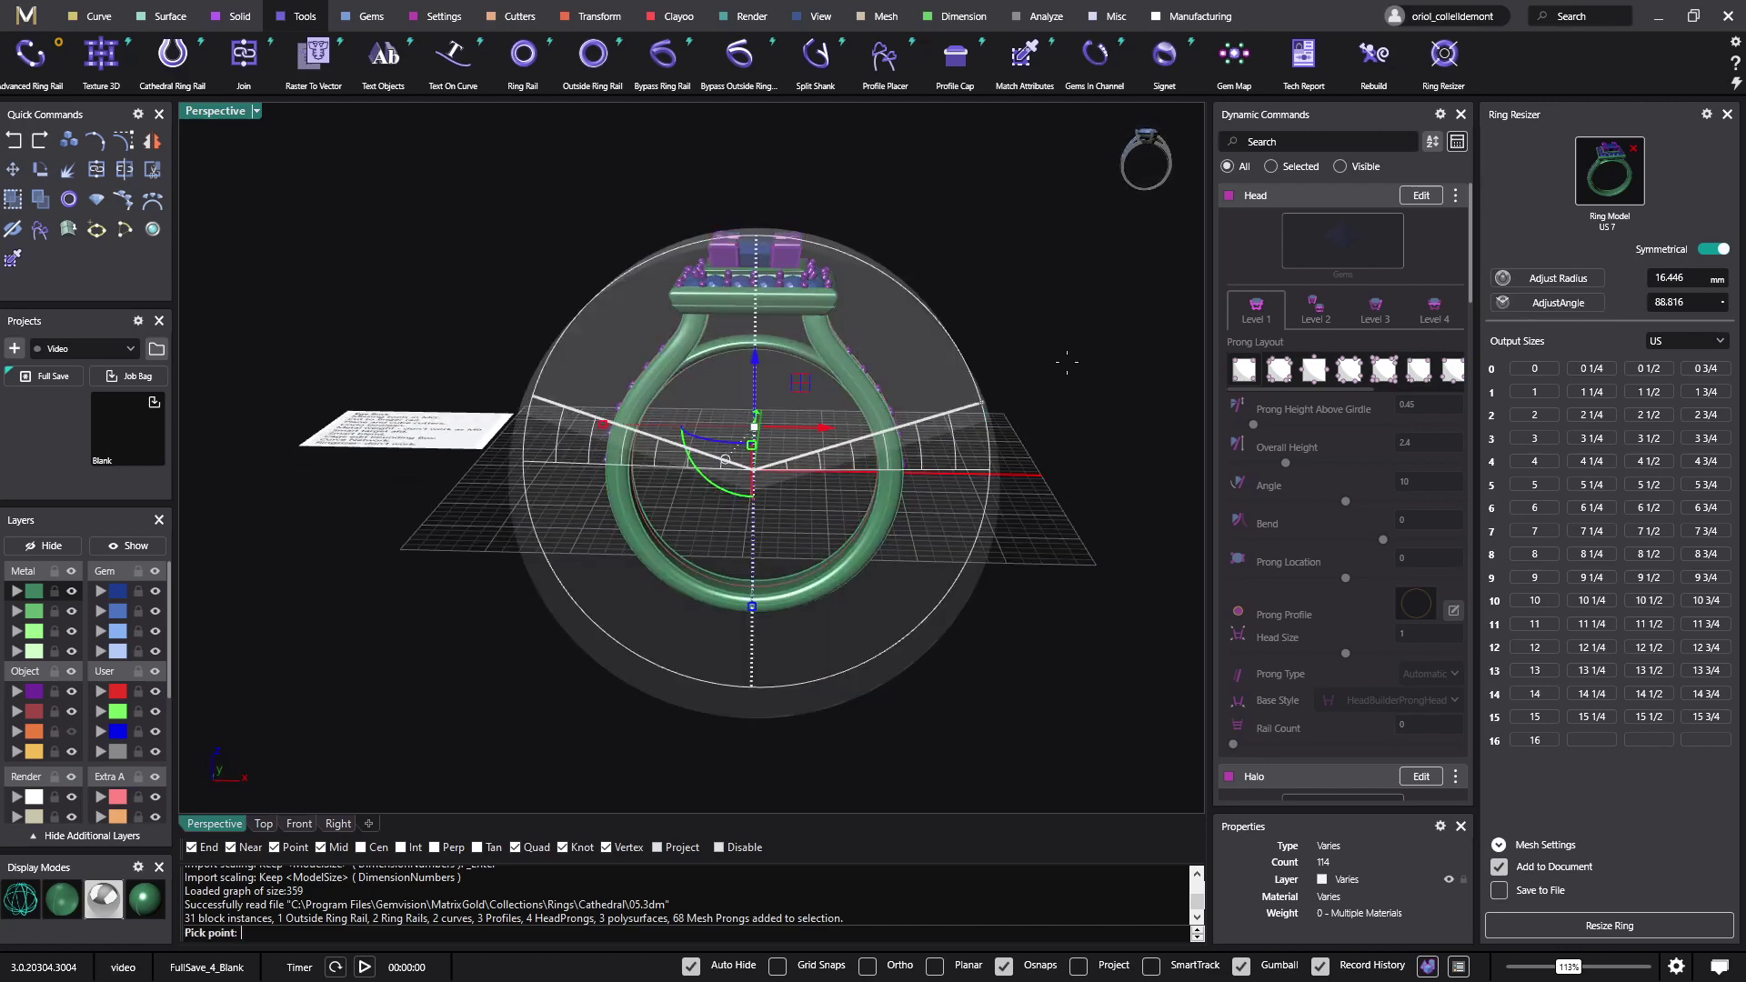
left_click(973, 475)
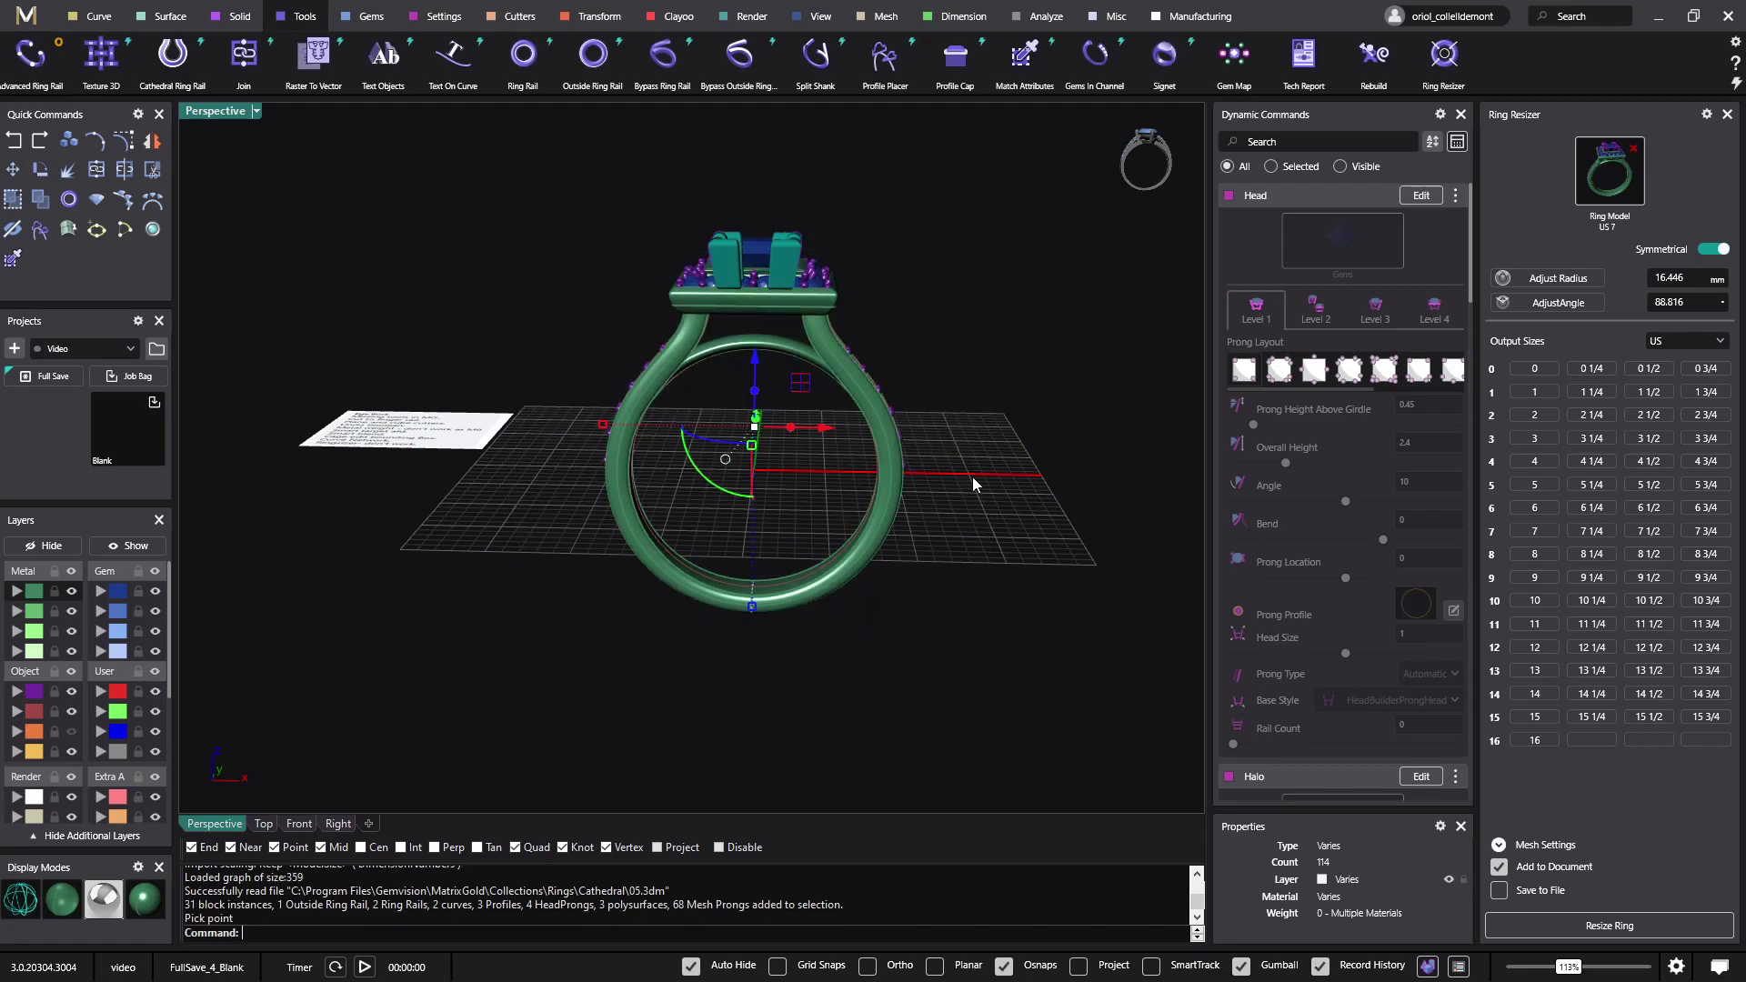
right_click_drag(979, 467, 1034, 433)
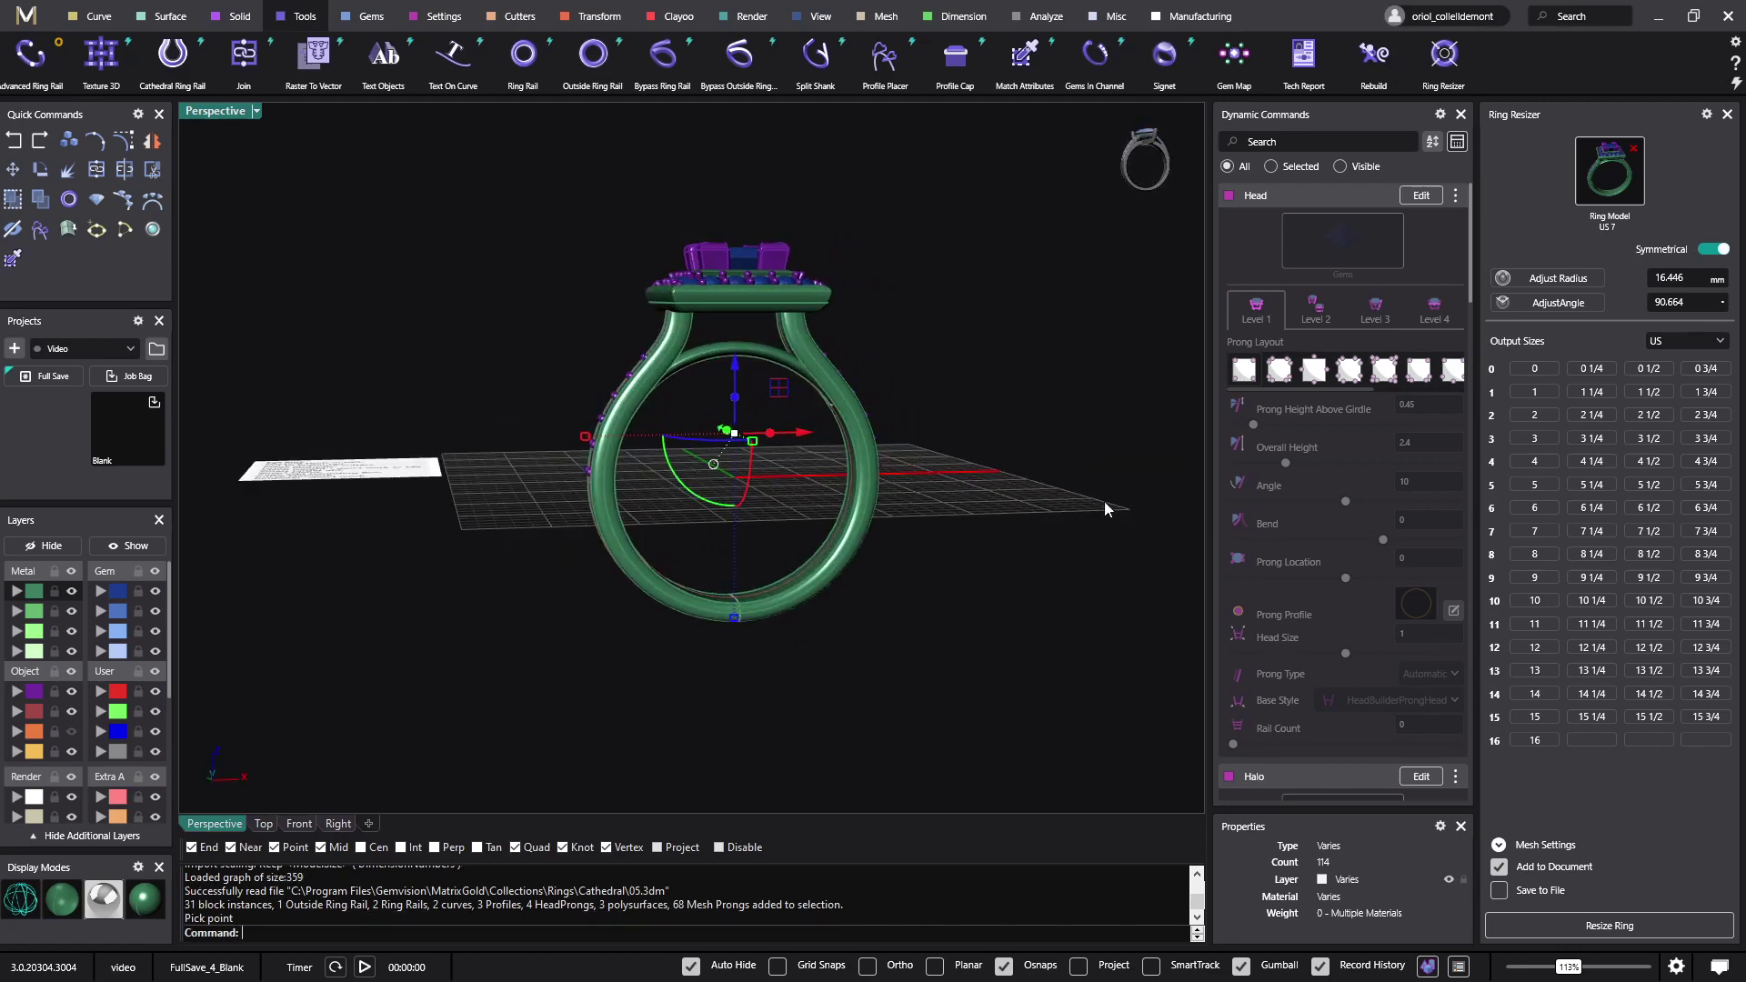
Choose US output sizes 8 to 12 1/2 in whole and half steps and generate the resized rings in the document.
left_click(1535, 600)
left_click(1535, 624)
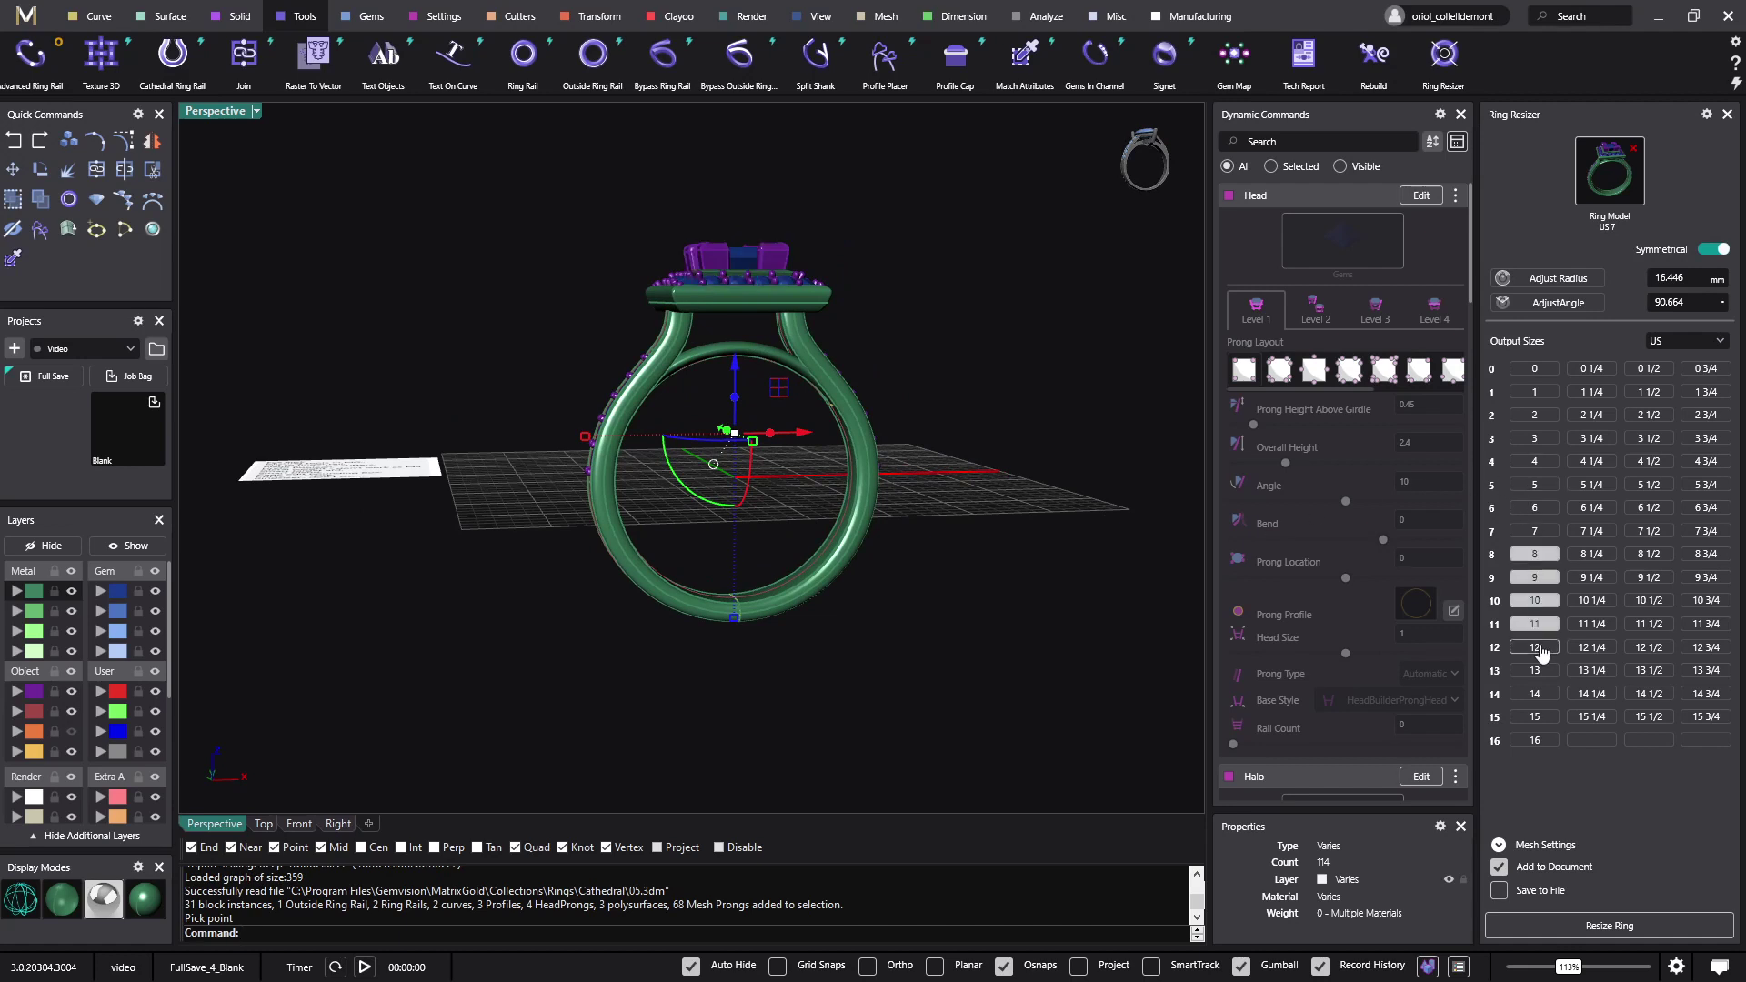
left_click(1535, 646)
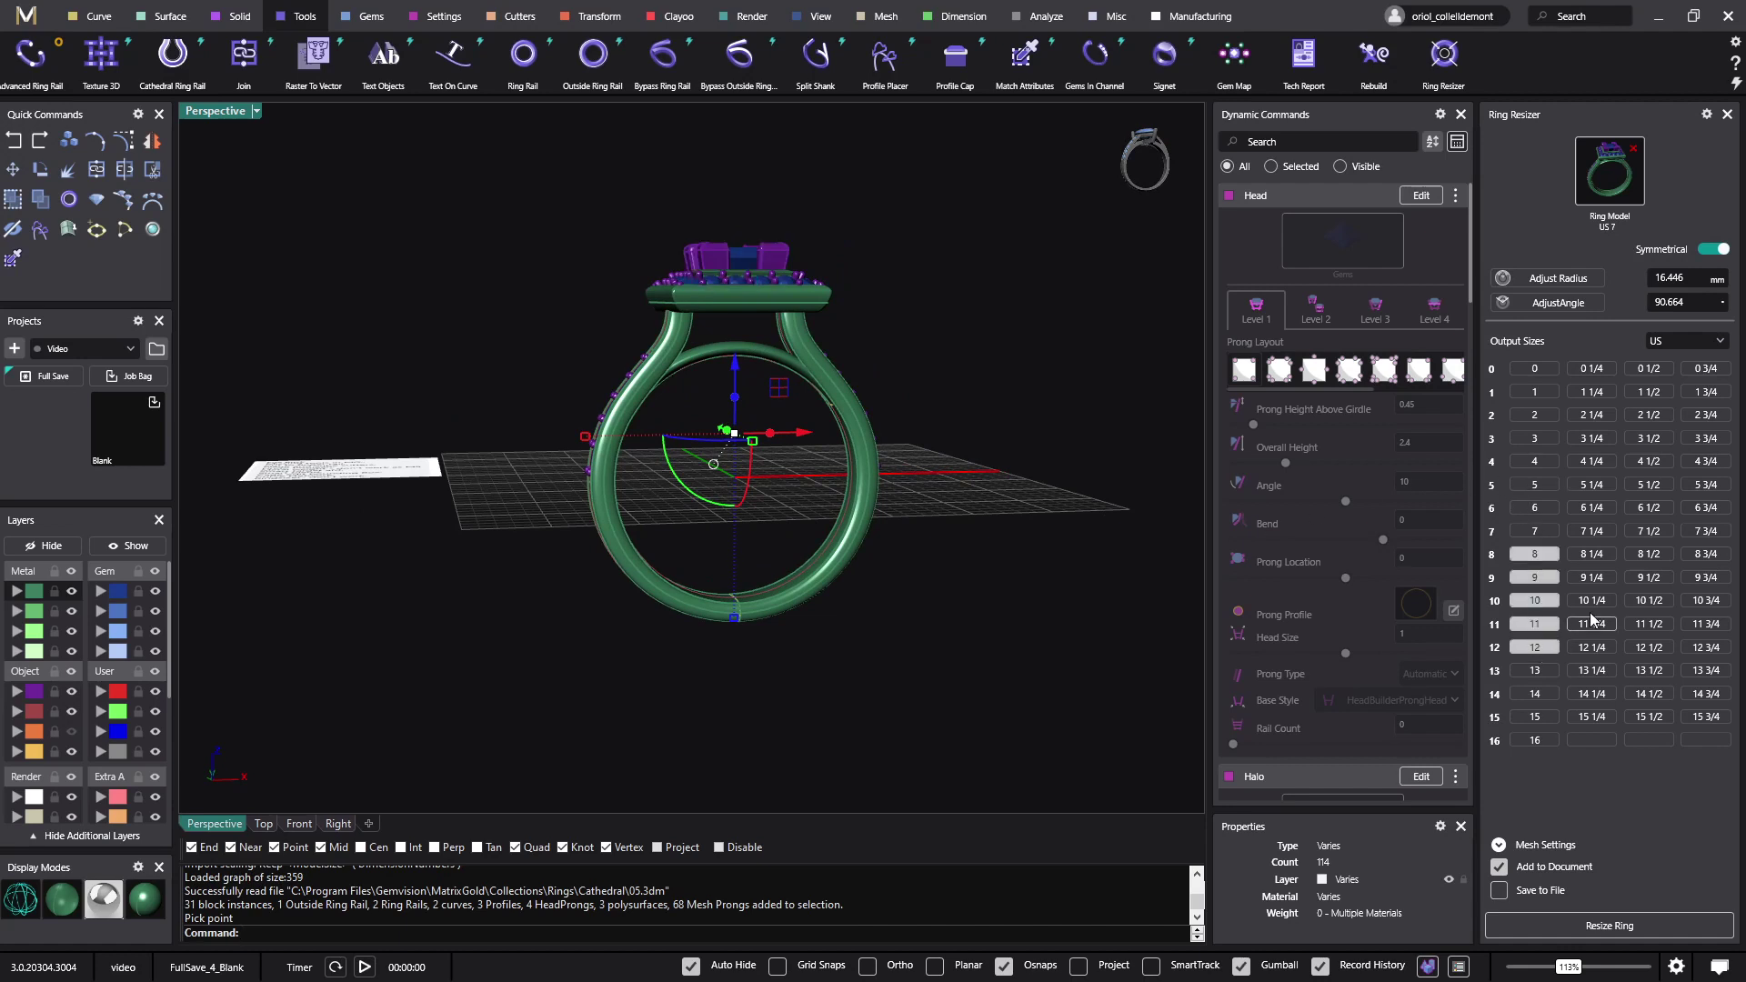
left_click(1645, 555)
left_click(1650, 603)
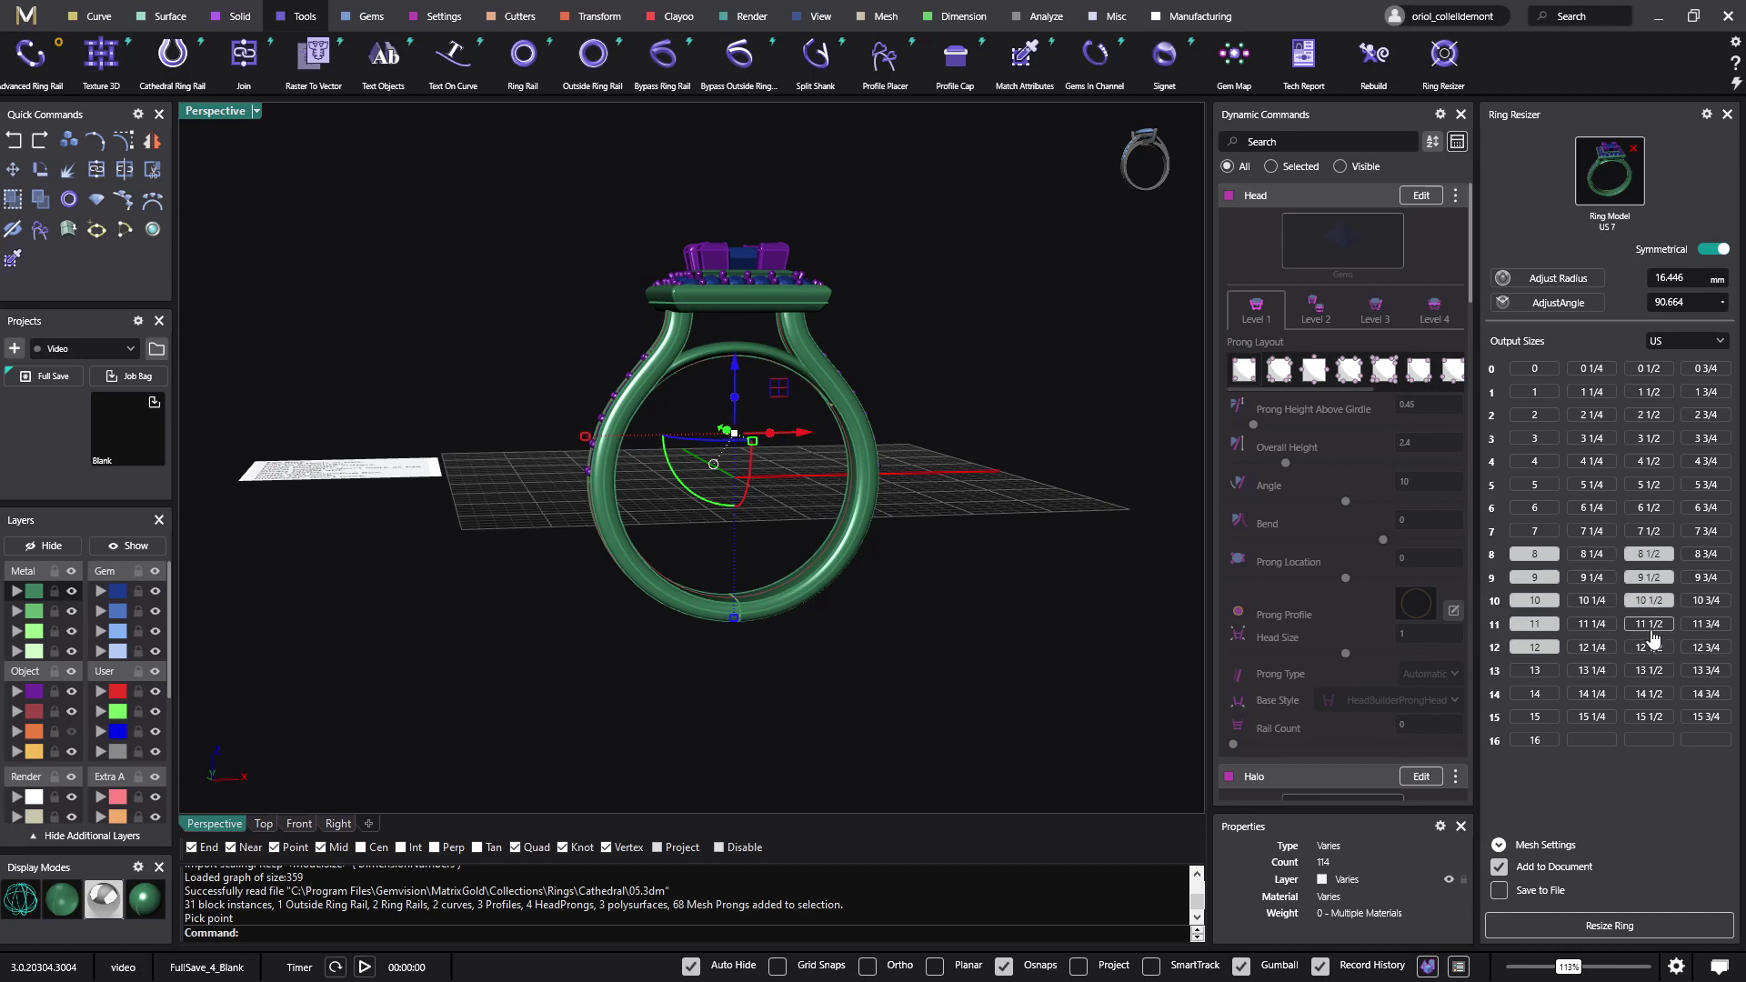
left_click(1646, 624)
left_click(1645, 647)
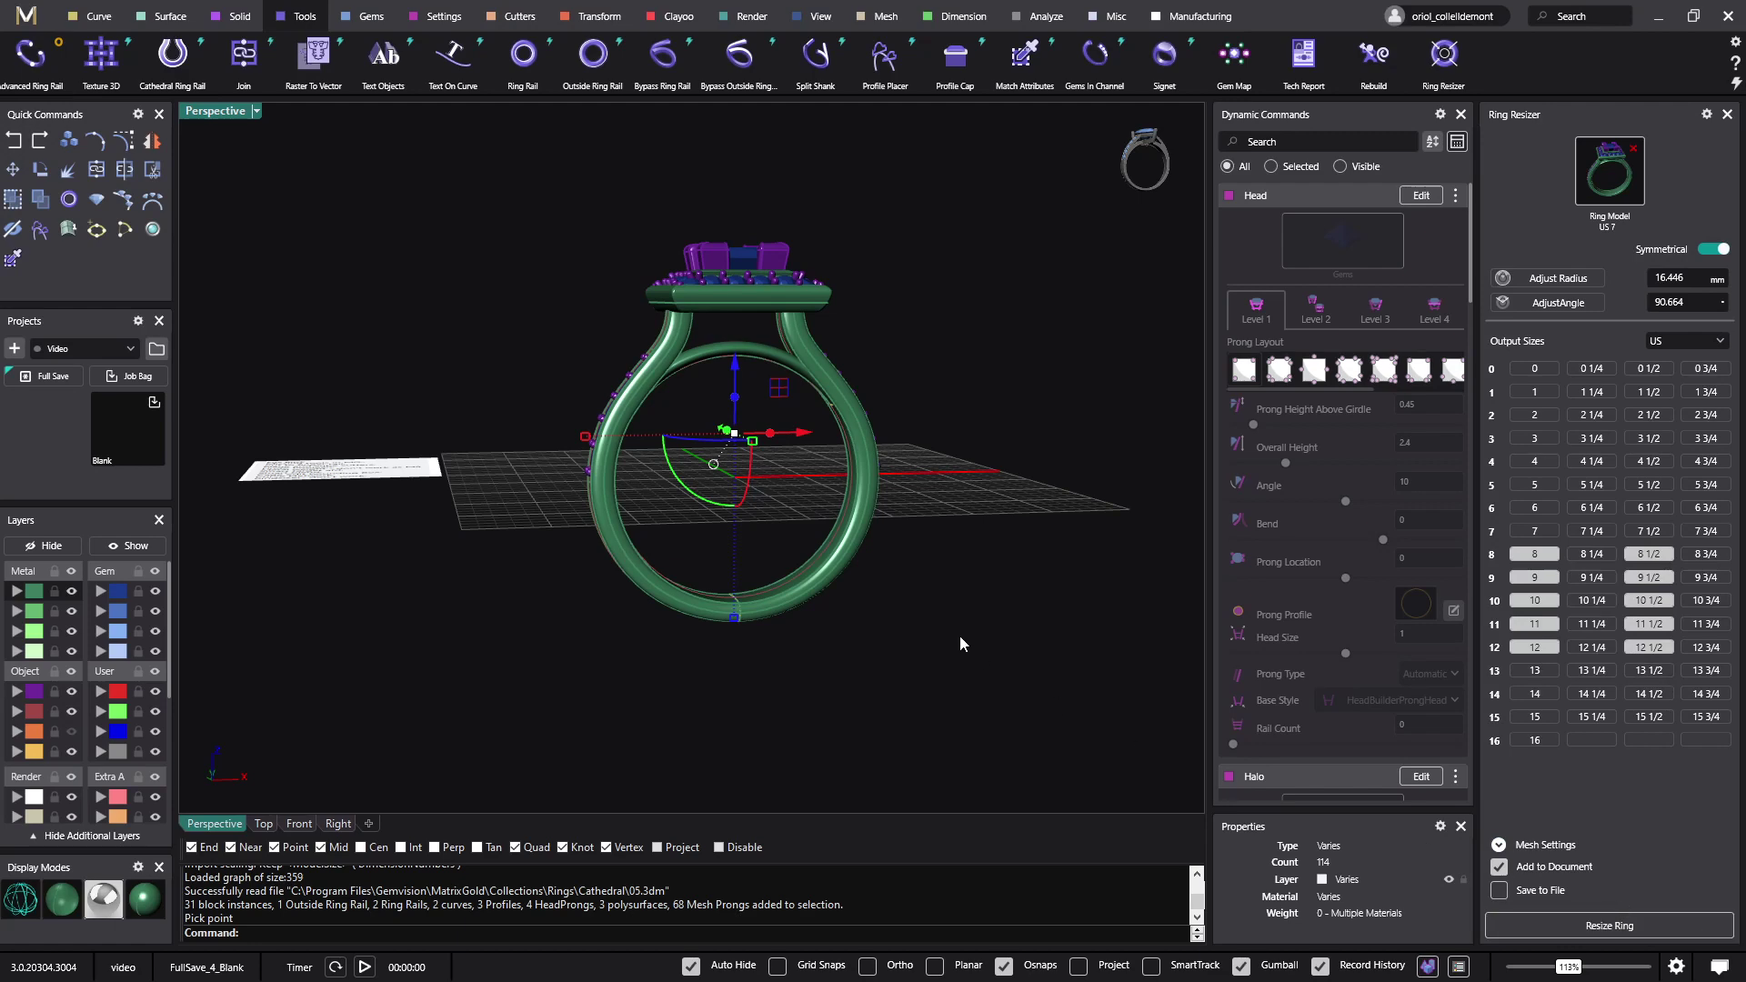
Examine the row of resized rings from the side, front and above, comparing their heads and shanks.
right_click_drag(958, 636, 865, 546)
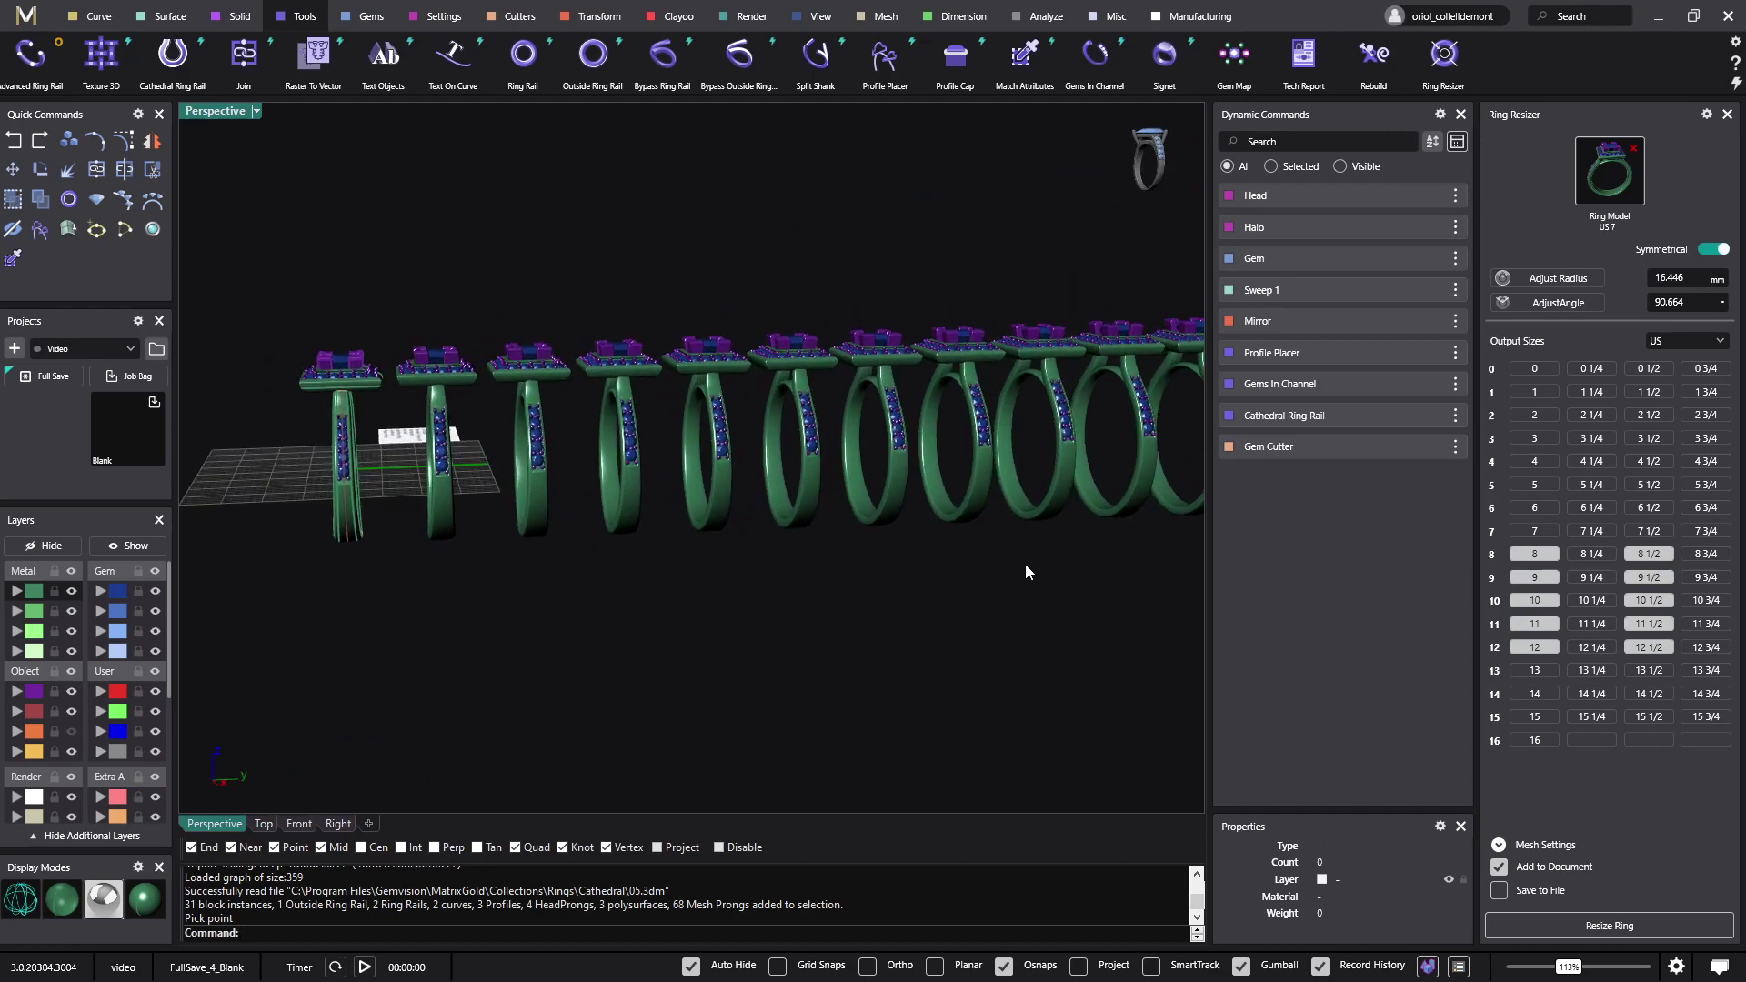
right_click_drag(1025, 565, 920, 554, "shift")
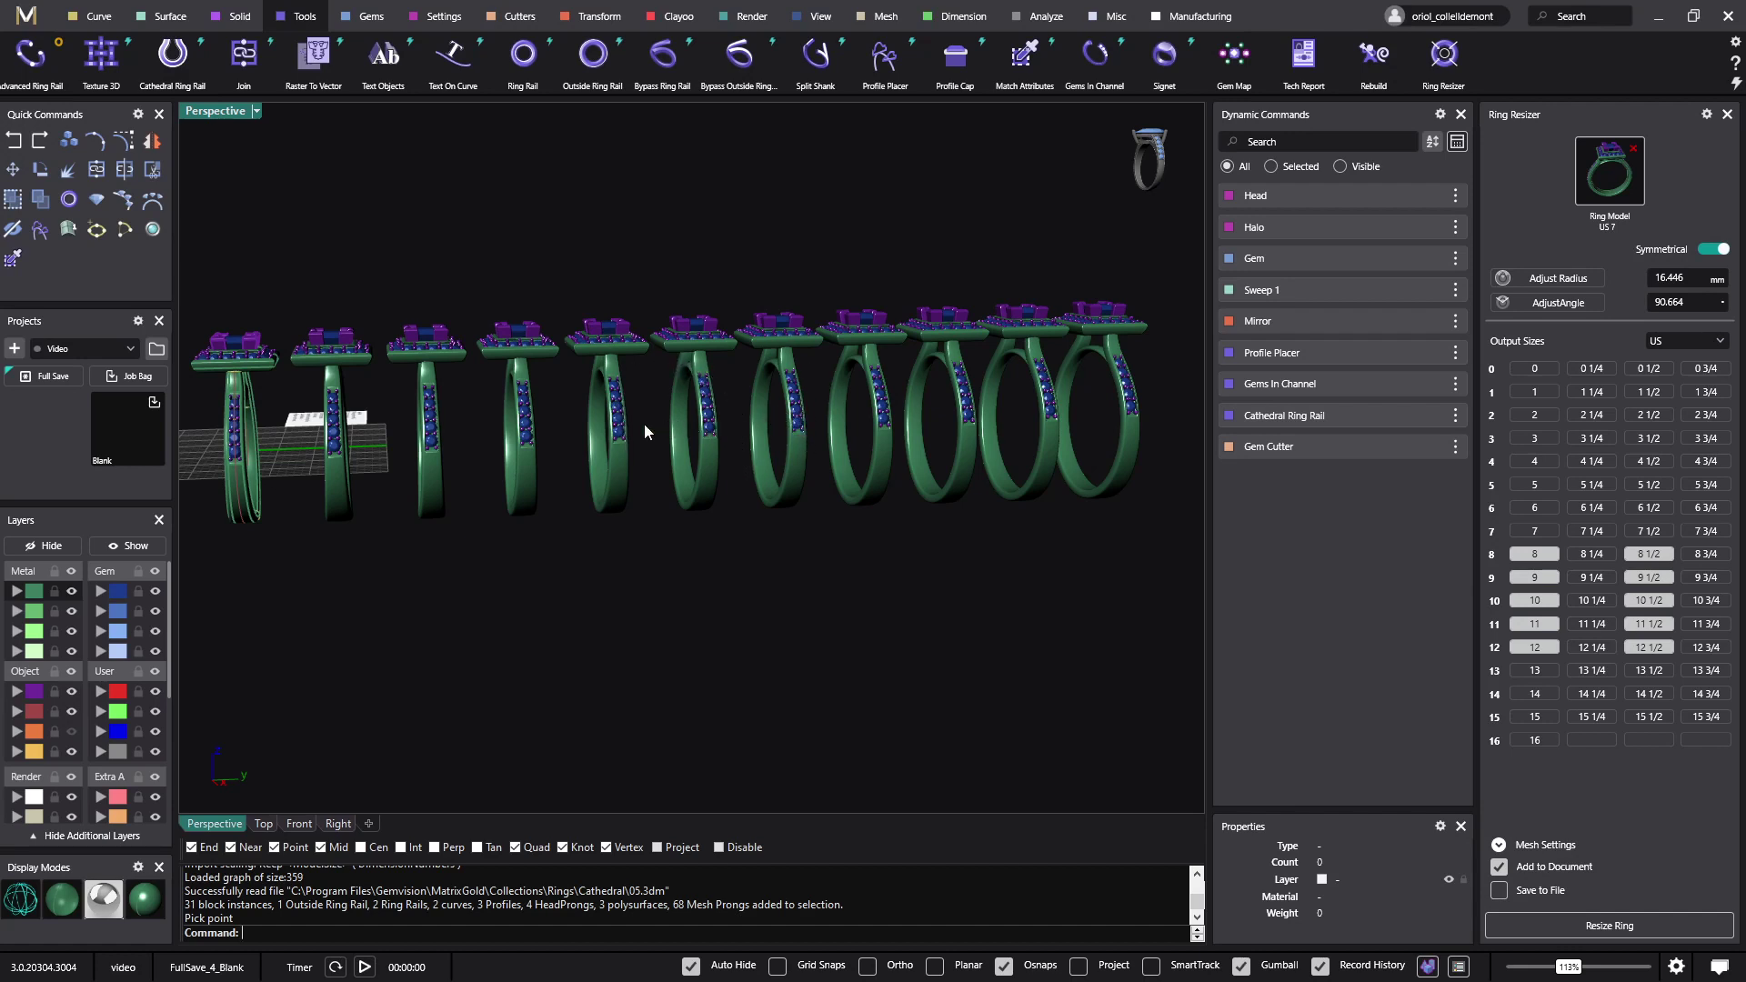
right_click_drag(742, 402, 875, 542)
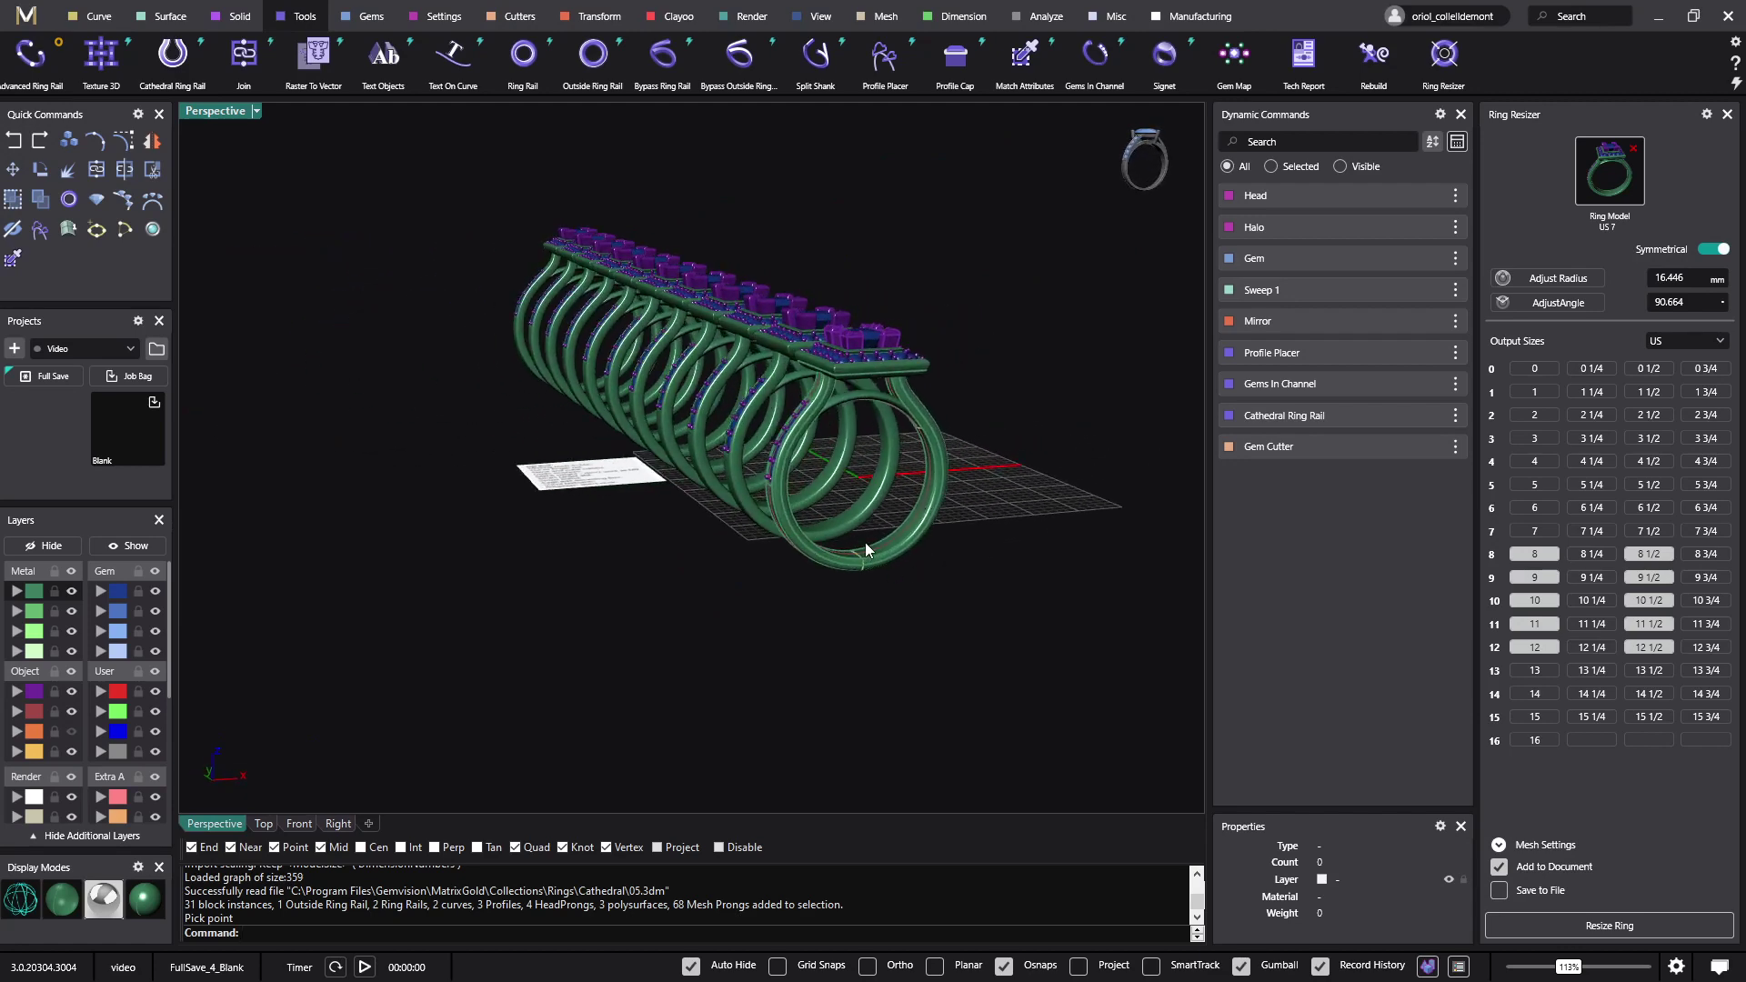
mouse_move(661, 513)
right_mouse_down()
mouse_move(901, 489)
mouse_move(624, 500)
mouse_move(646, 497)
right_mouse_up()
right_click_drag(867, 465, 642, 410)
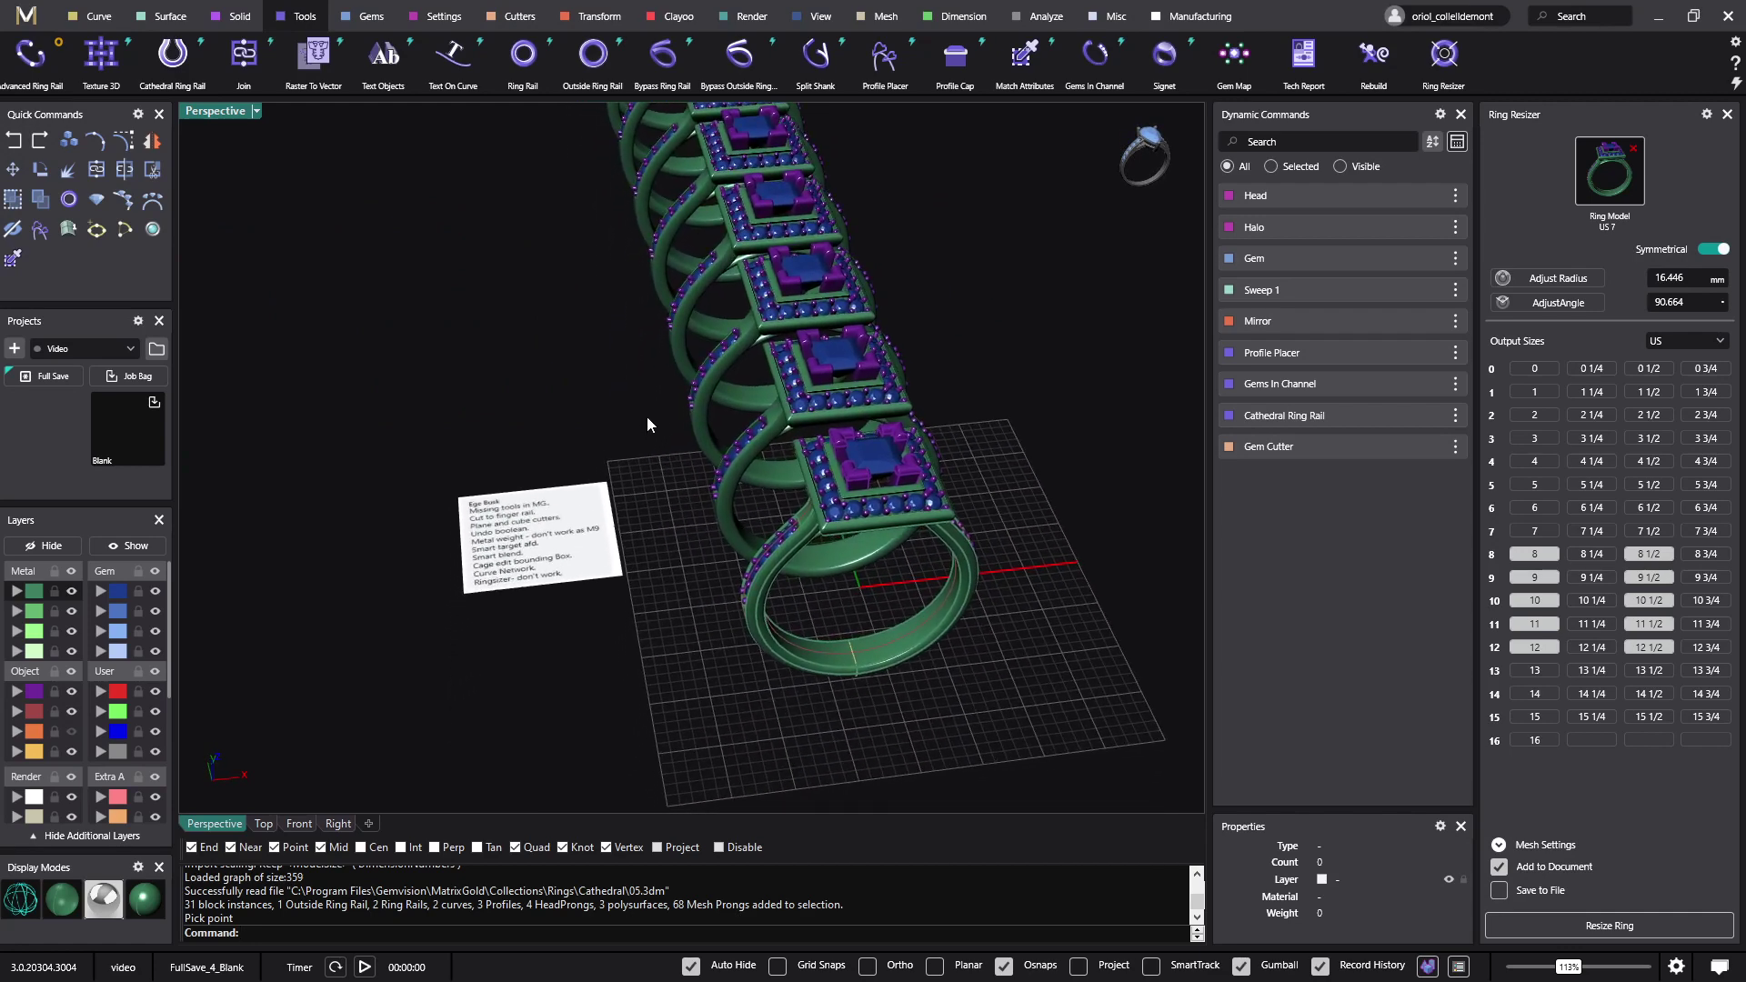